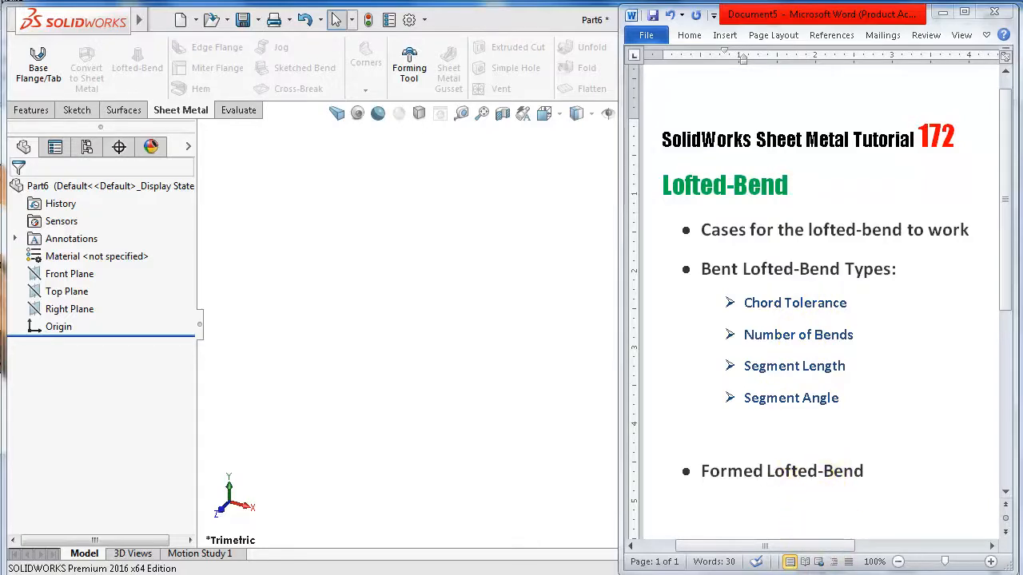
pyautogui.click(416, 253)
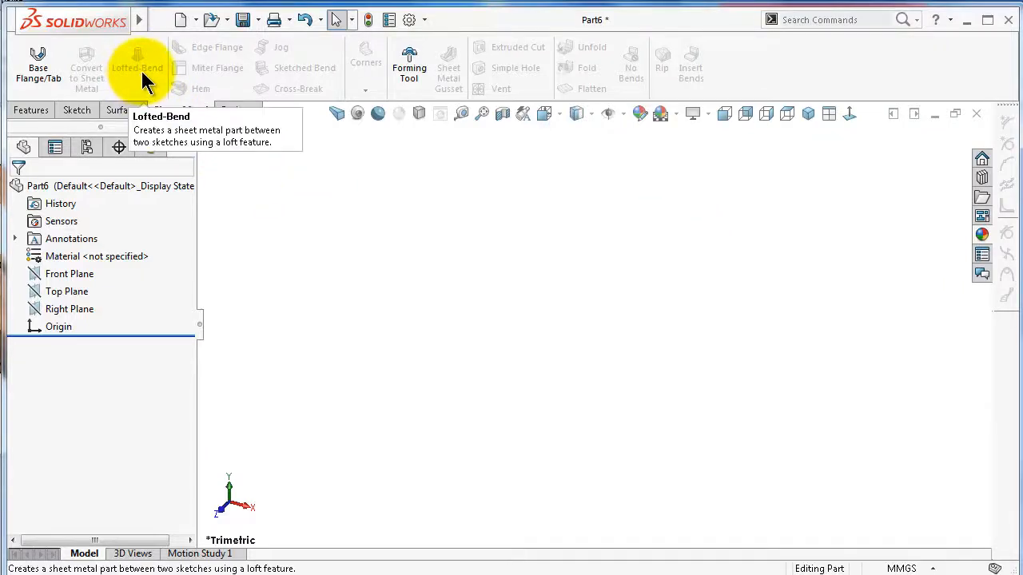
pyautogui.click(28, 110)
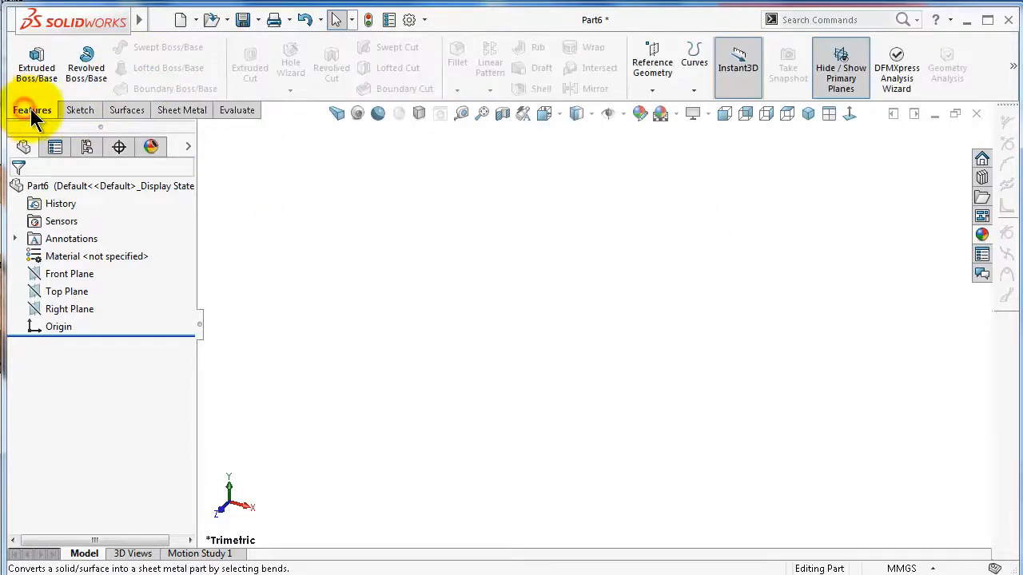
pyautogui.click(186, 111)
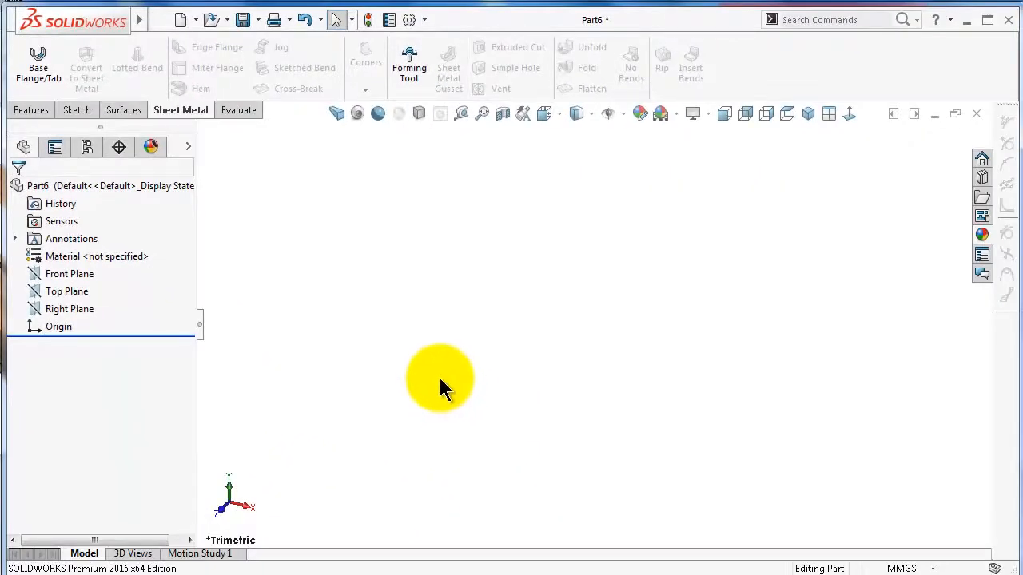
# Step: Sketch a circle about 230 mm in diameter on the Top Plane, centred on the origin
pyautogui.click(64, 291)
pyautogui.click(74, 266)
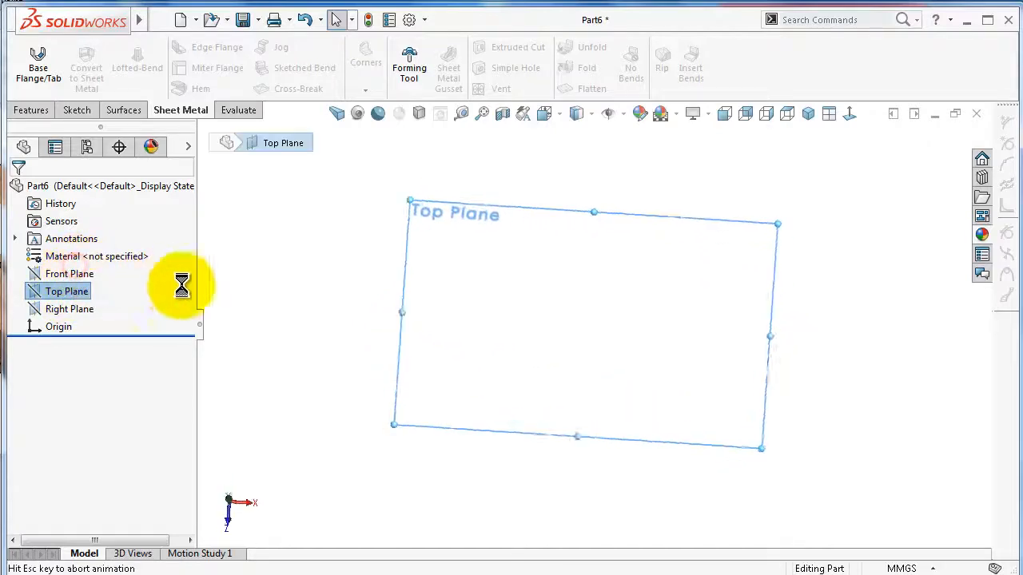
pyautogui.click(143, 47)
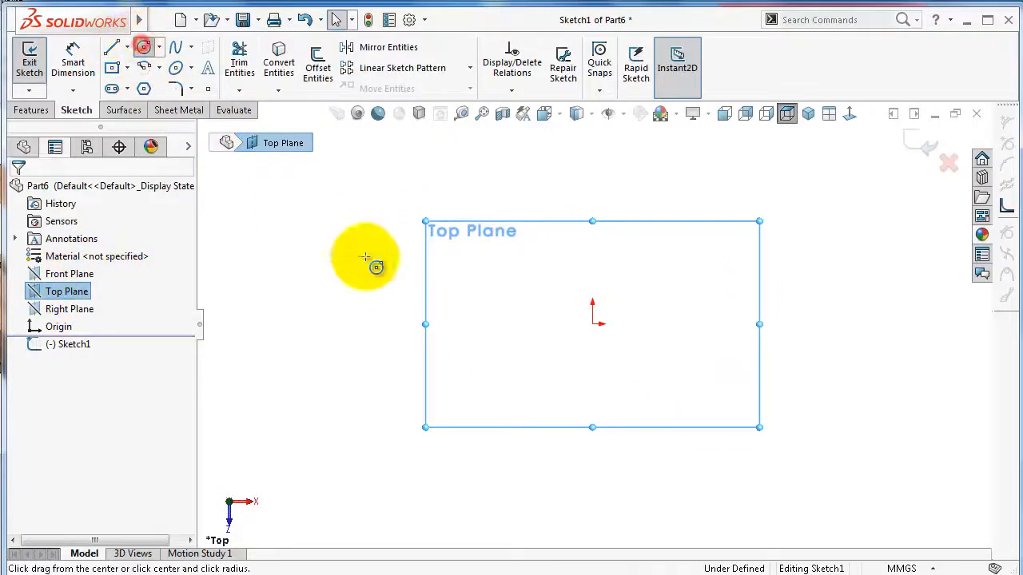
pyautogui.click(592, 324)
pyautogui.click(400, 226)
# Step: Dimension the circle's diameter to 100 mm and exit the sketch
pyautogui.moveTo(305, 345); pyautogui.dragTo(309, 213, button='right')
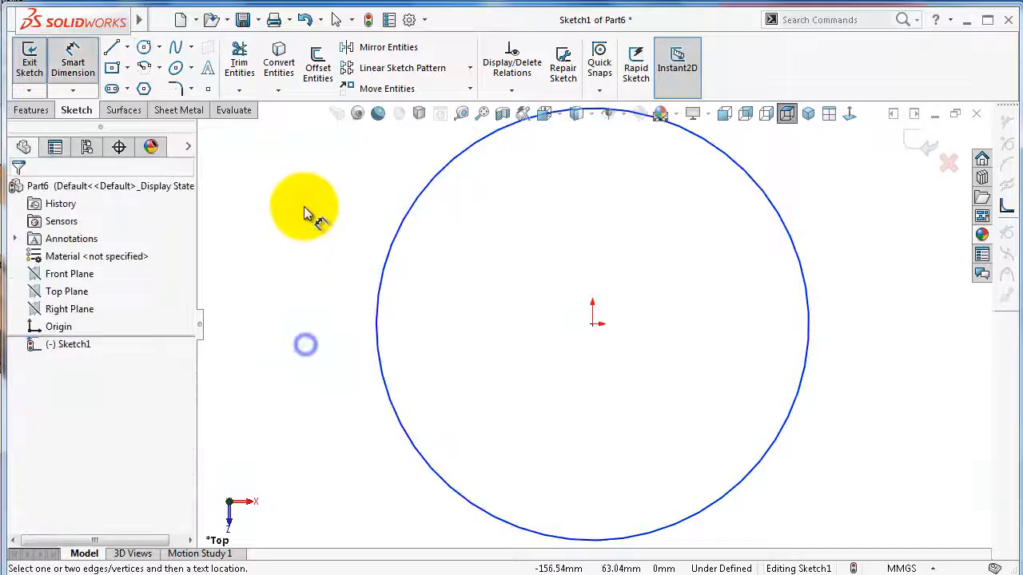
pyautogui.click(390, 254)
pyautogui.click(312, 256)
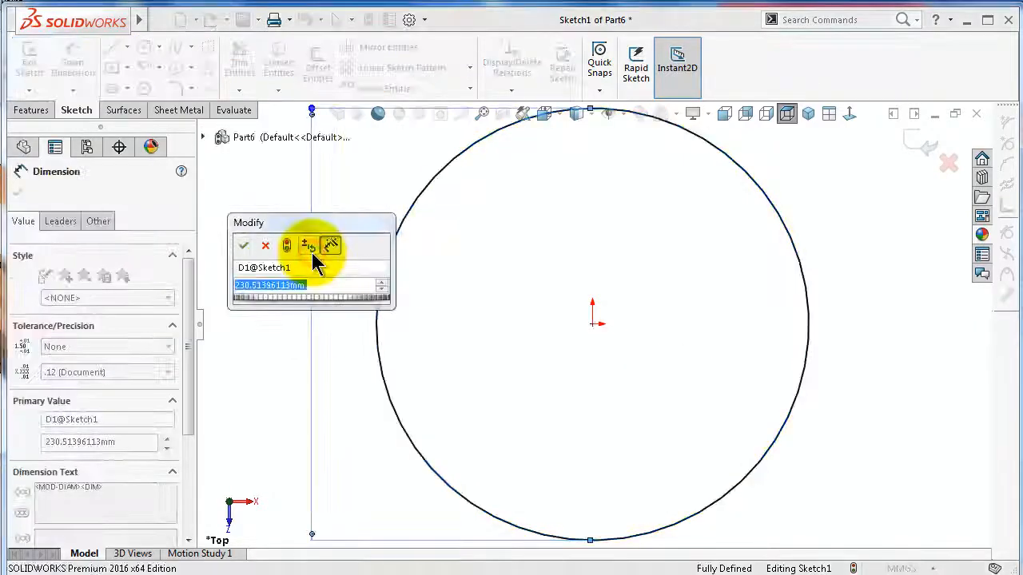
pyautogui.write('100')
pyautogui.press('Return')
pyautogui.scroll(5, 490, 319)
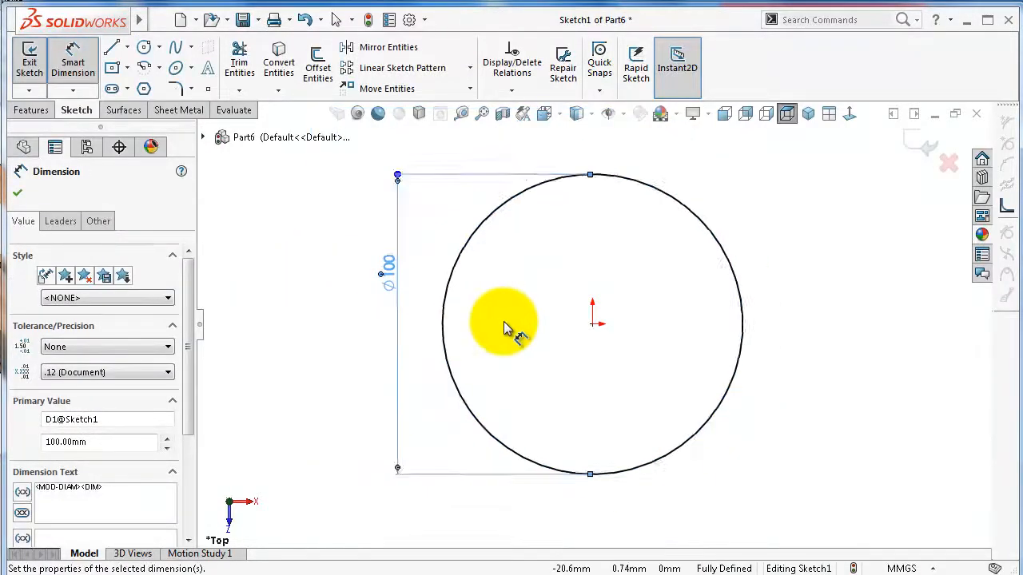
pyautogui.click(923, 139)
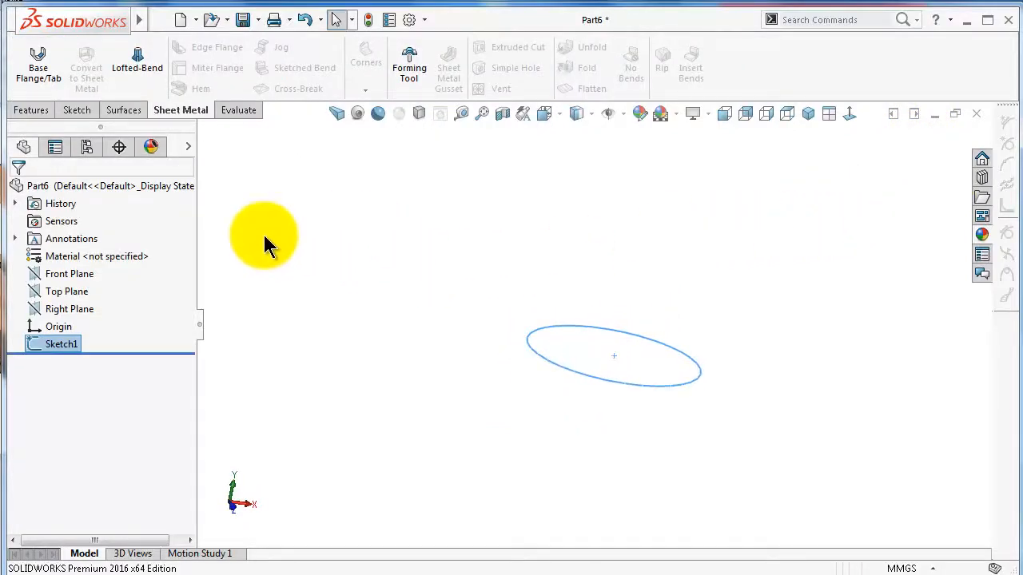
# Step: Create a reference plane offset 200 mm above the Top Plane
pyautogui.click(70, 292)
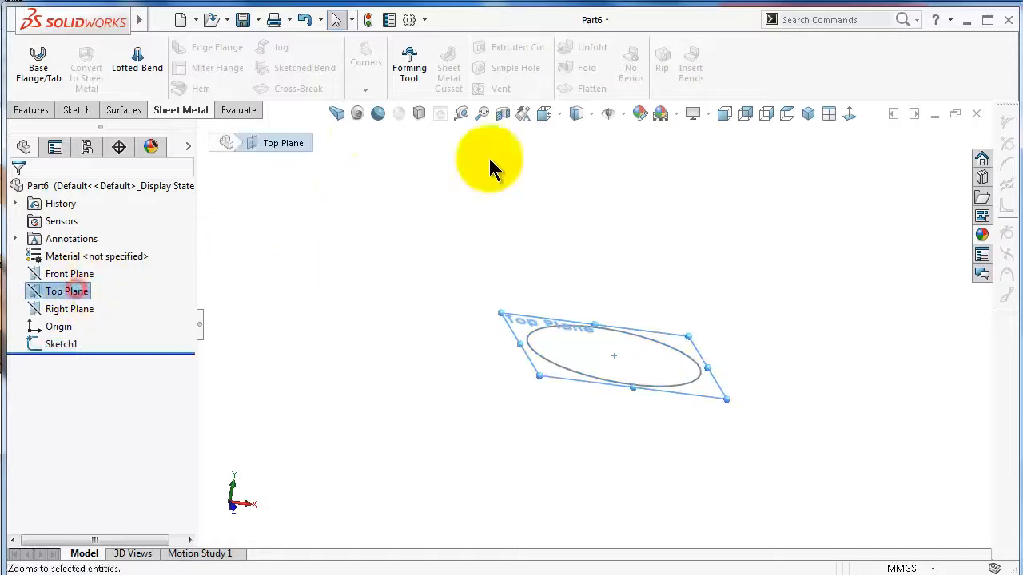
pyautogui.click(31, 110)
pyautogui.click(652, 90)
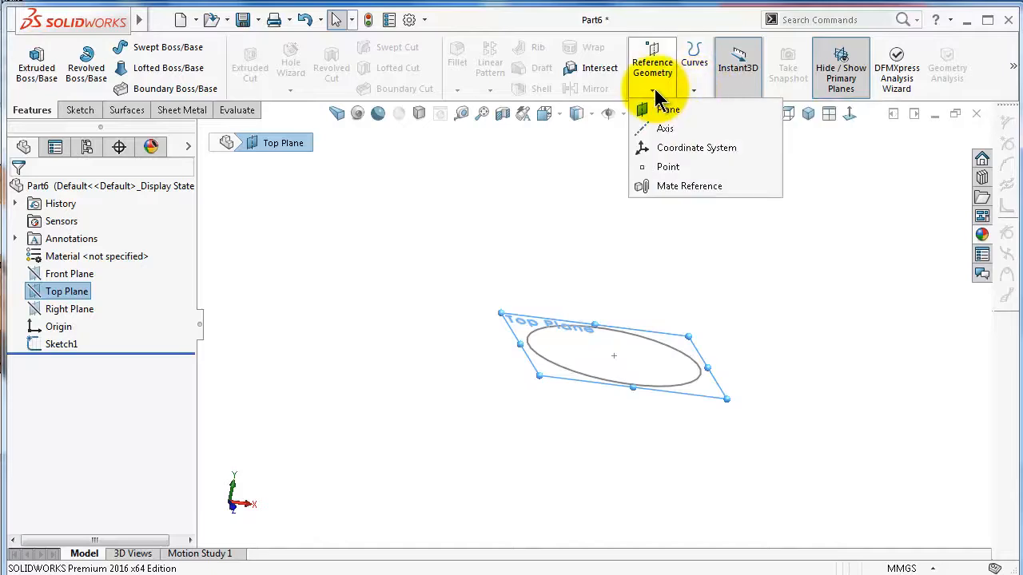
pyautogui.click(663, 109)
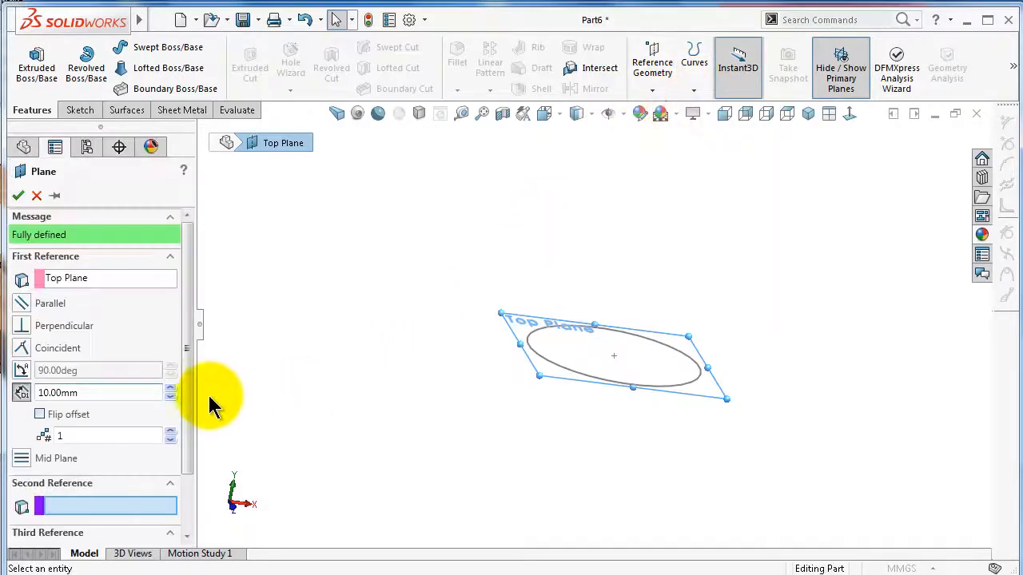
pyautogui.moveTo(94, 393); pyautogui.dragTo(34, 395)
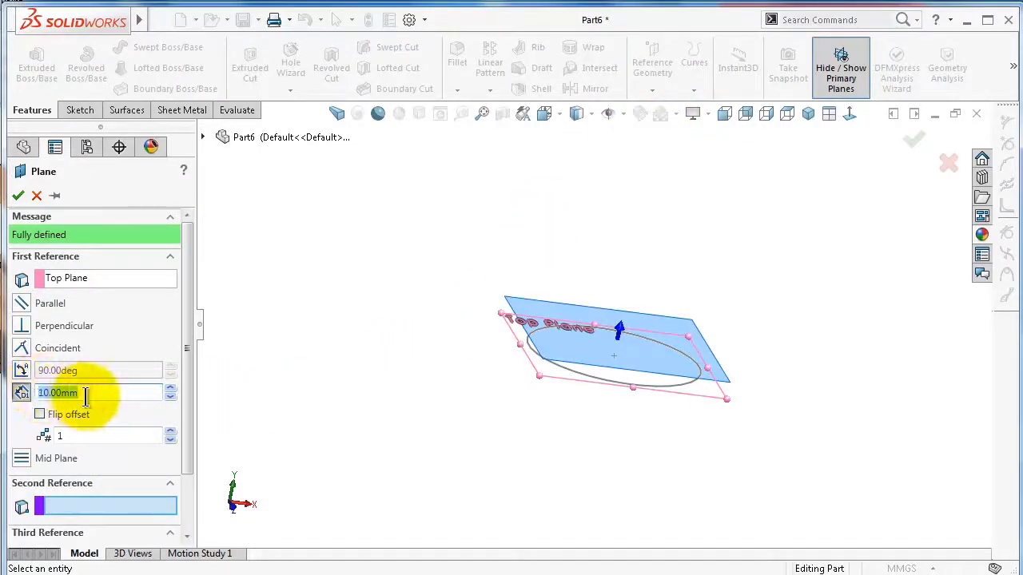
pyautogui.write('200')
pyautogui.press('Return')
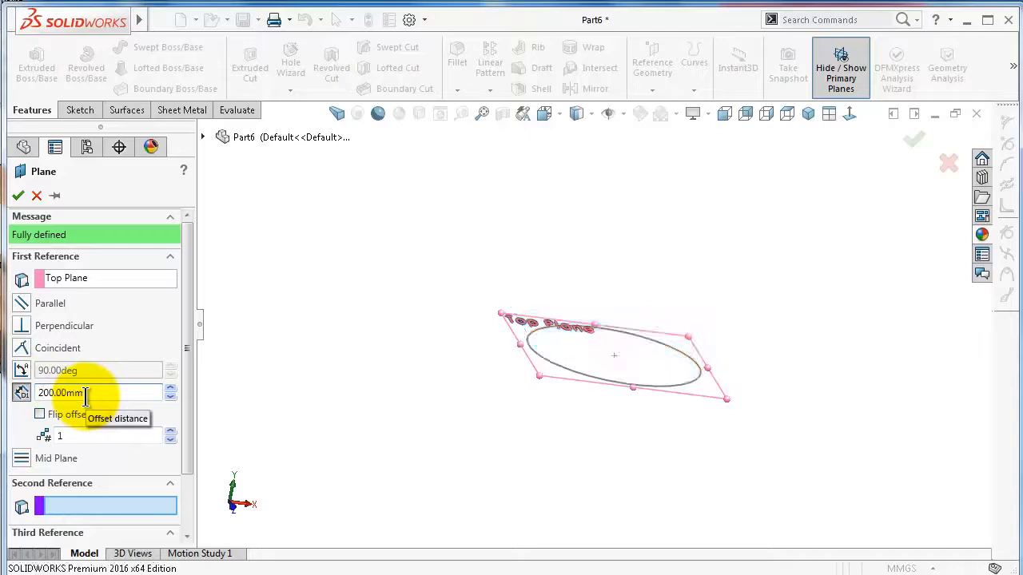
pyautogui.click(18, 195)
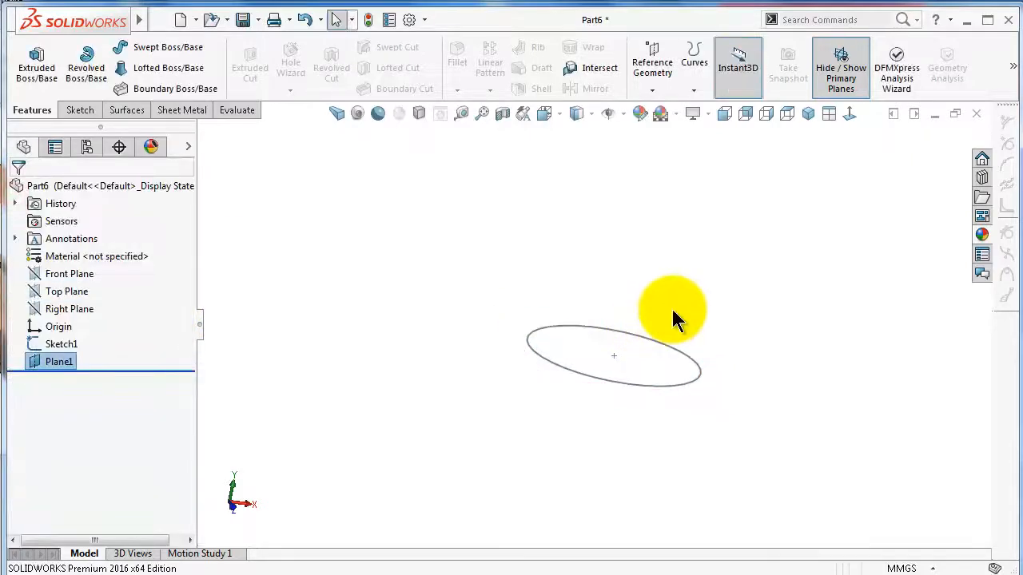
# Step: Sketch a center rectangle about 159 by 96 mm on the new offset plane, centred on the origin
pyautogui.scroll(6, 673, 310)
pyautogui.moveTo(673, 310); pyautogui.dragTo(676, 267, button='middle')
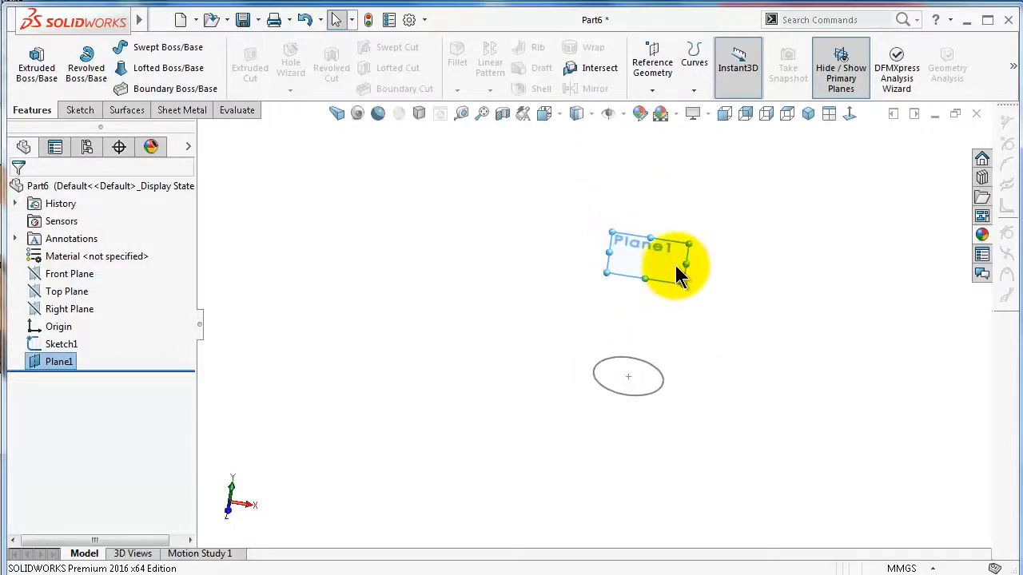
pyautogui.click(674, 268)
pyautogui.scroll(-3, 676, 264)
pyautogui.click(747, 294)
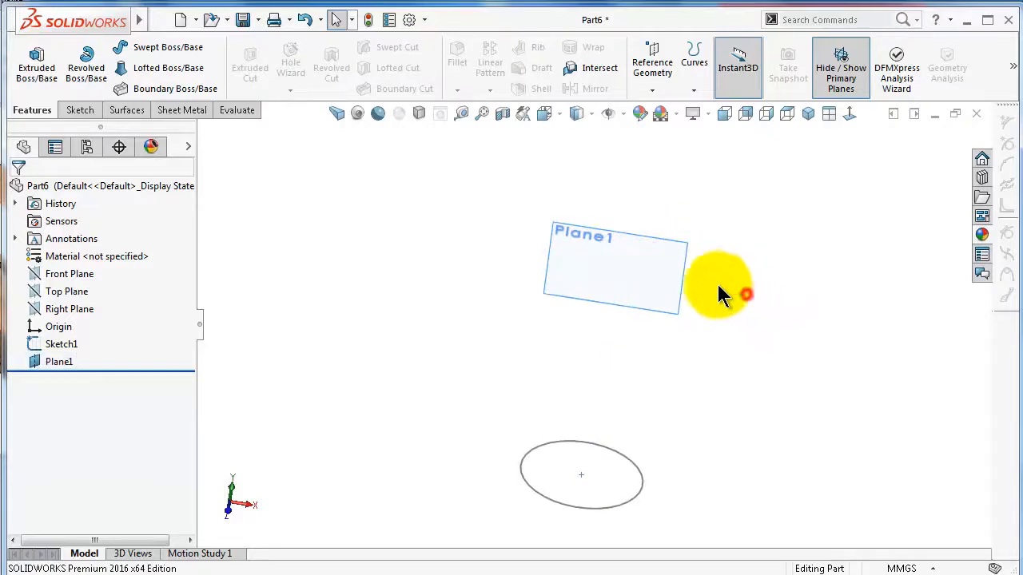
pyautogui.click(679, 264)
pyautogui.click(746, 209)
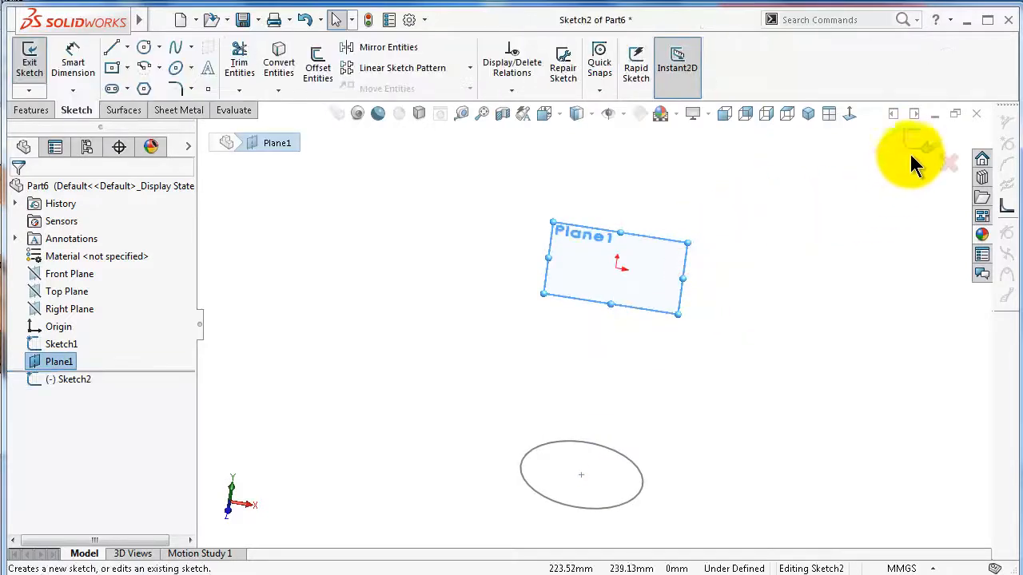
pyautogui.click(851, 114)
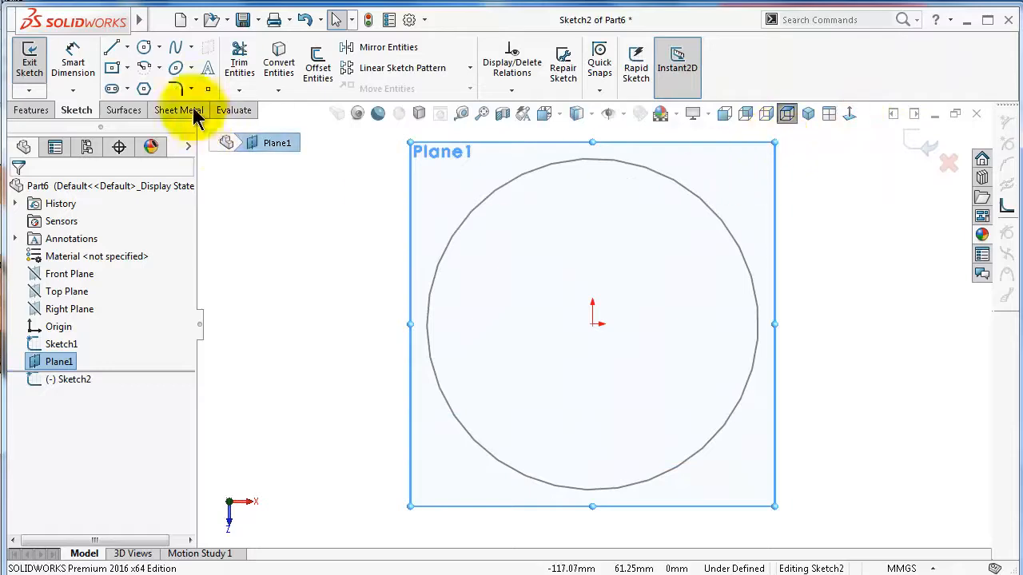
pyautogui.click(112, 67)
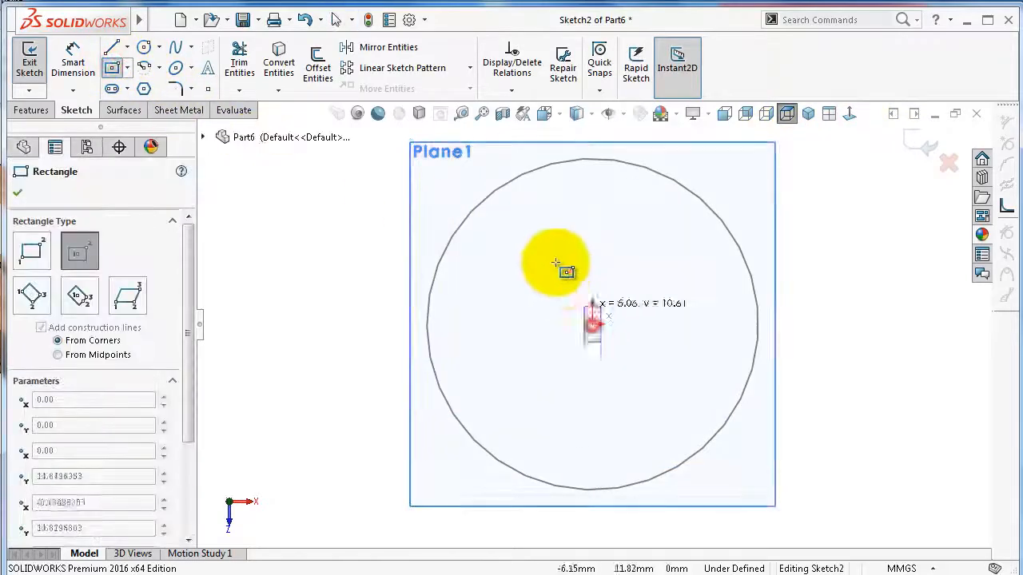
pyautogui.click(325, 168)
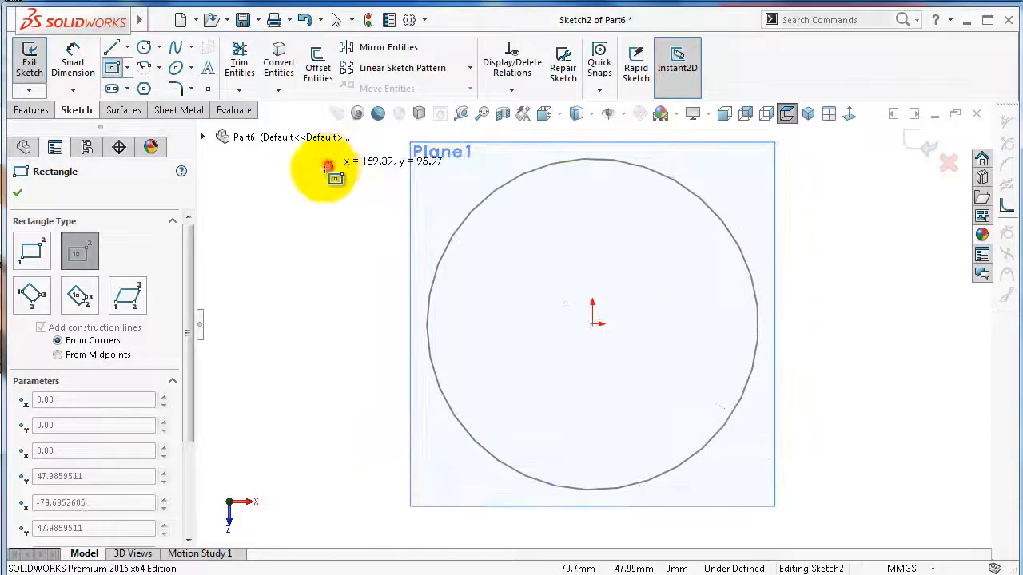
# Step: Dimension the rectangle's horizontal edge to 175 mm
pyautogui.scroll(3, 297, 279)
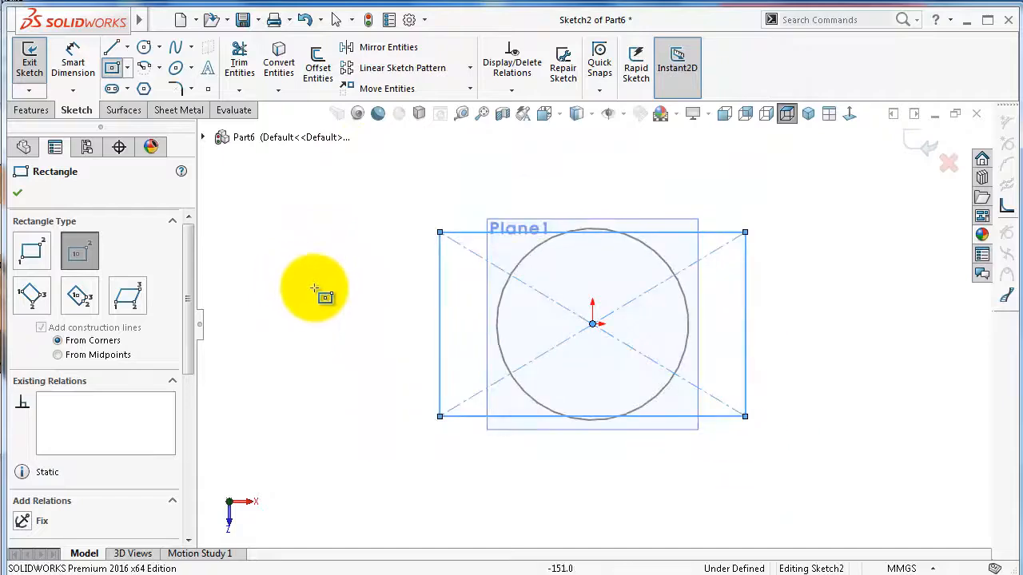
pyautogui.moveTo(332, 293); pyautogui.dragTo(331, 199, button='right')
pyautogui.click(440, 272)
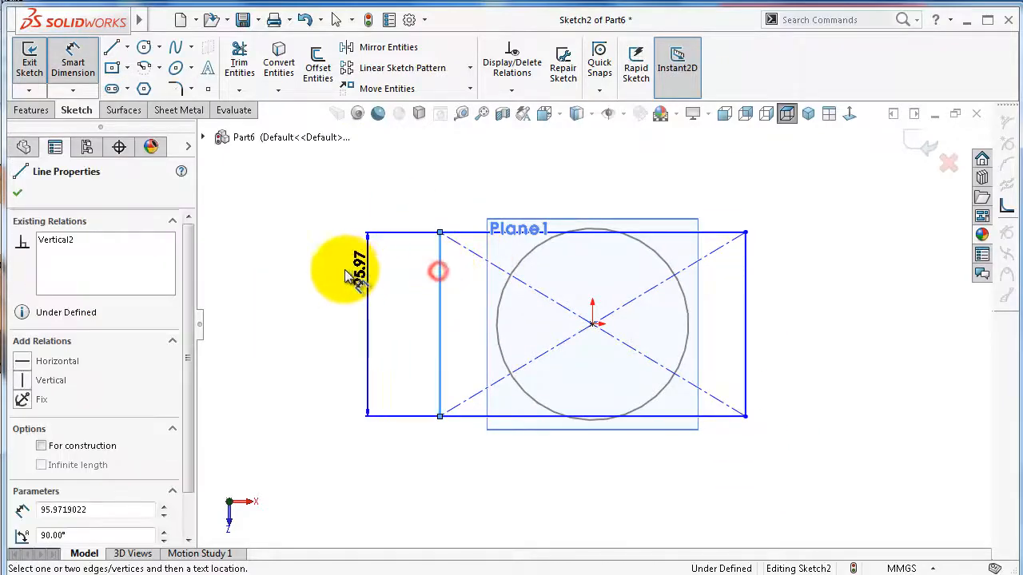
pyautogui.press('Escape')
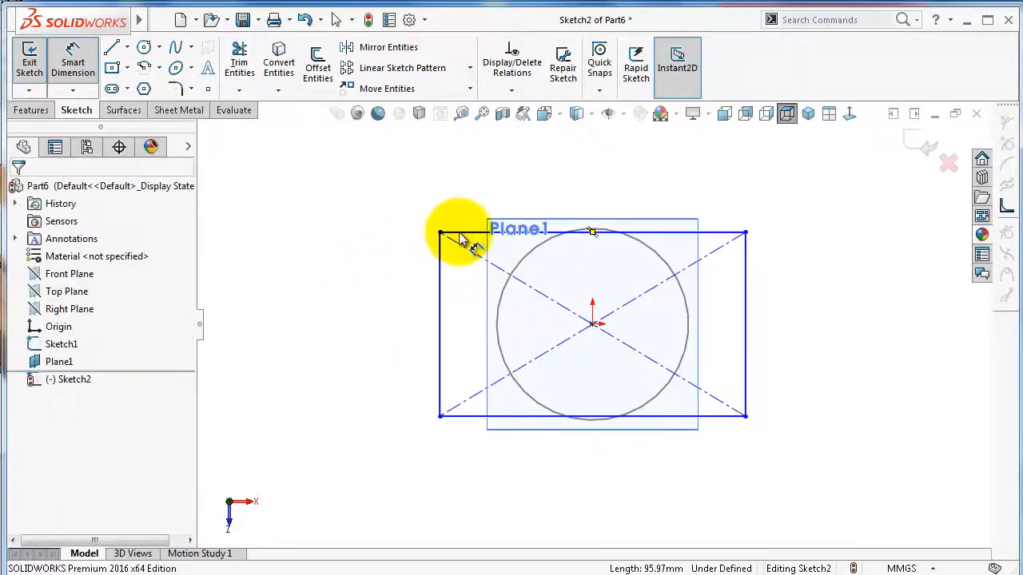
pyautogui.click(459, 233)
pyautogui.click(471, 188)
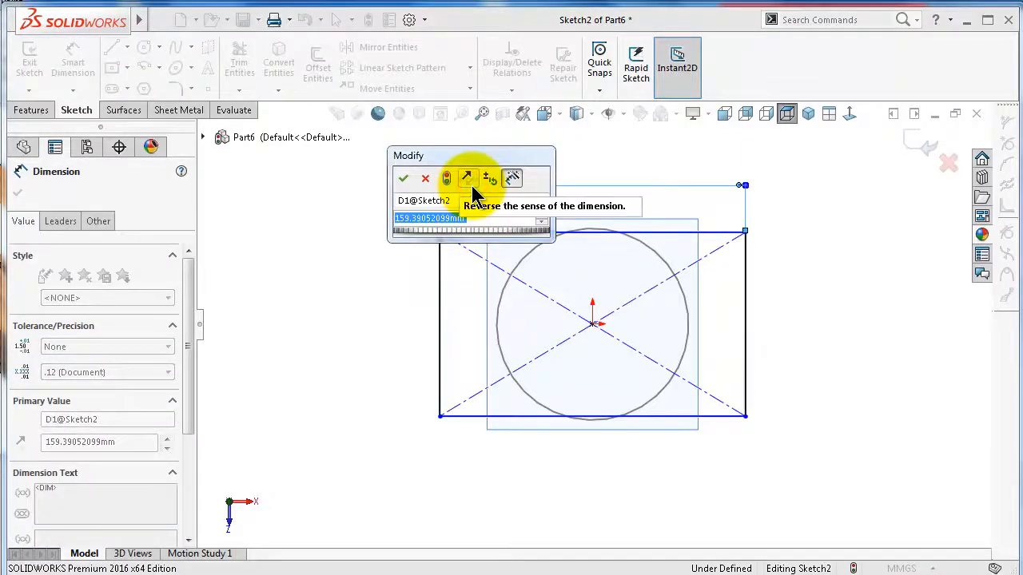
pyautogui.write('175')
pyautogui.press('Return')
pyautogui.press('Escape')
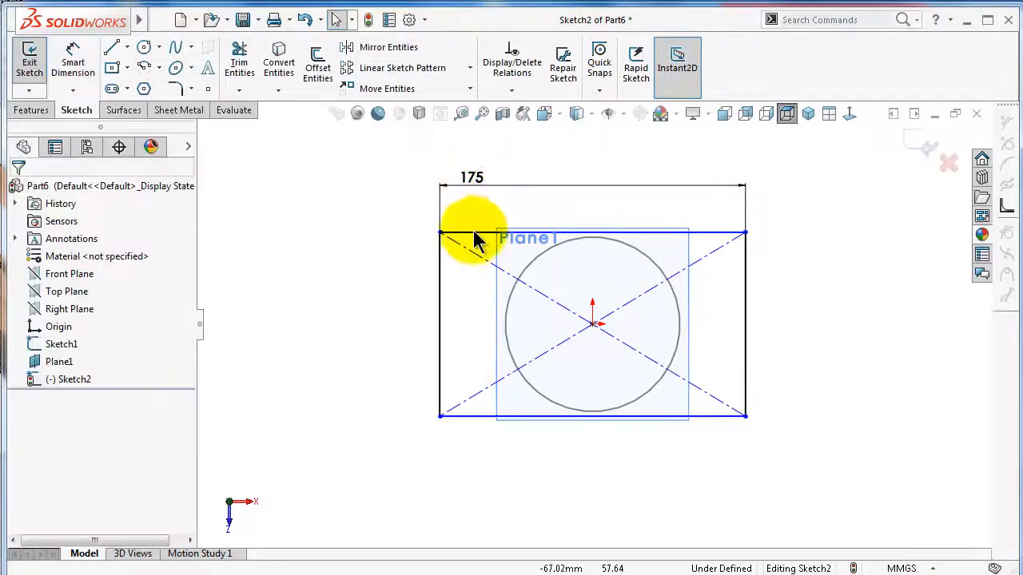
# Step: Make the rectangle's upper edge tangent to the circle from the first sketch and exit the sketch
pyautogui.click(469, 233)
pyautogui.scroll(-3, 521, 245)
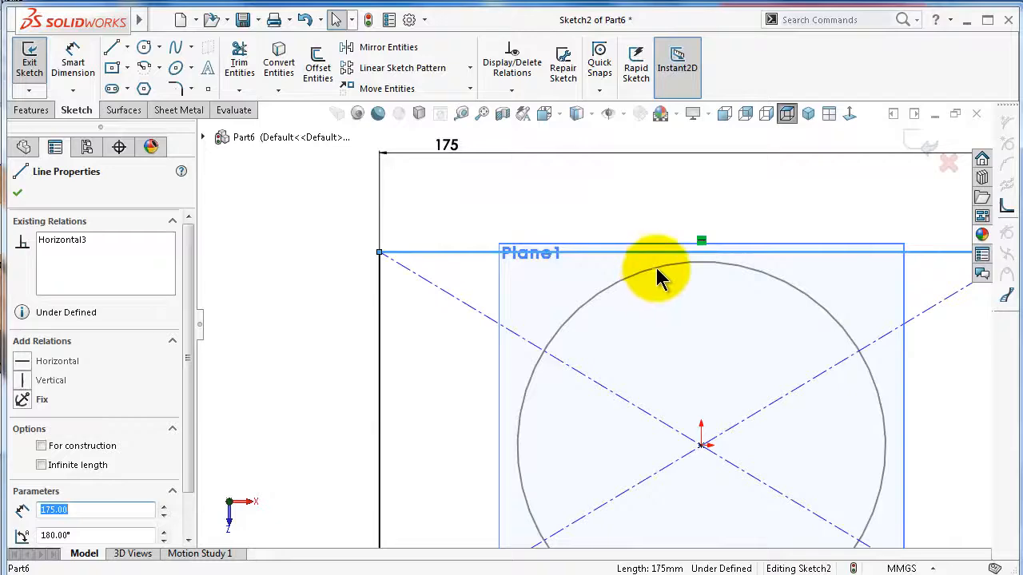
pyautogui.keyDown('ctrl'); pyautogui.click(655, 270); pyautogui.keyUp('ctrl')
pyautogui.click(701, 202)
pyautogui.click(327, 340)
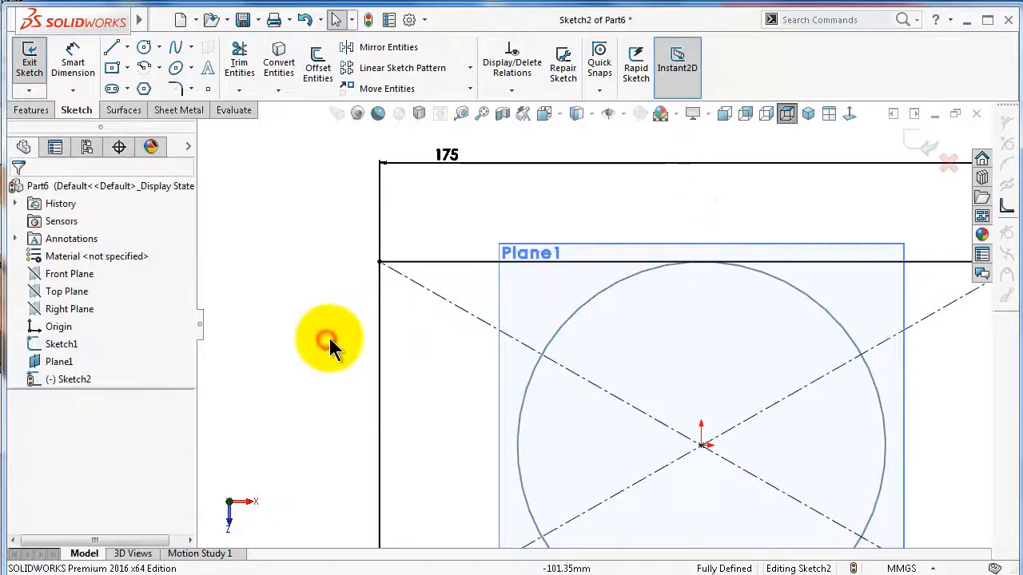
pyautogui.scroll(3, 476, 308)
pyautogui.click(926, 145)
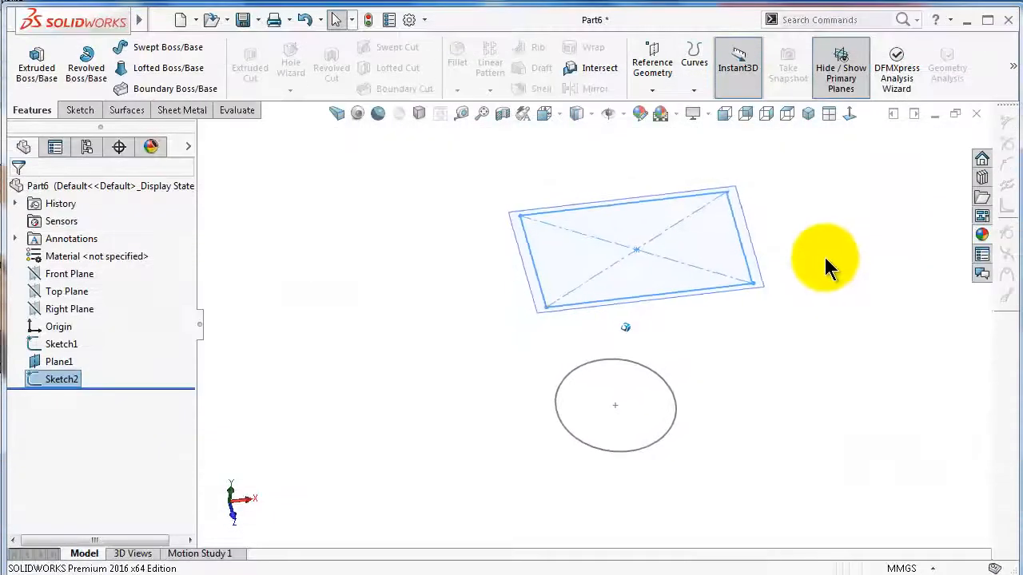
# Step: Hide the offset reference plane around the rectangle sketch
pyautogui.scroll(-2, 807, 257)
pyautogui.click(751, 287)
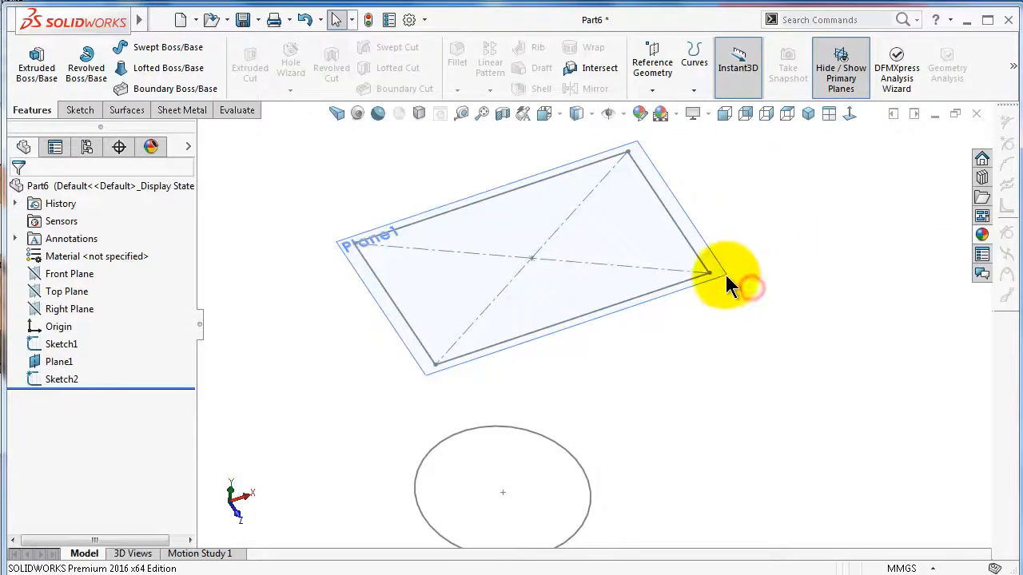
pyautogui.click(724, 273)
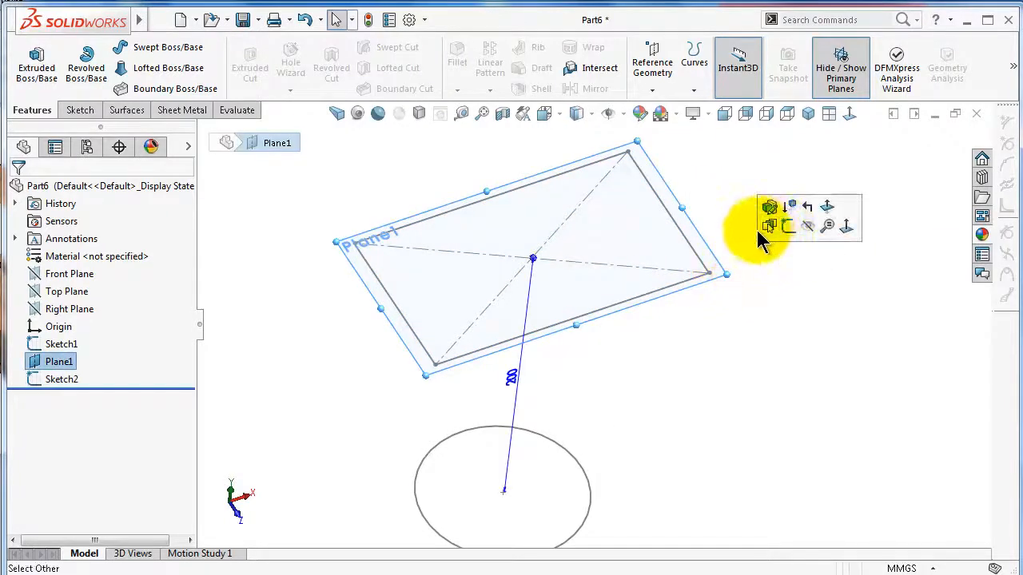
pyautogui.click(737, 254)
pyautogui.click(720, 274)
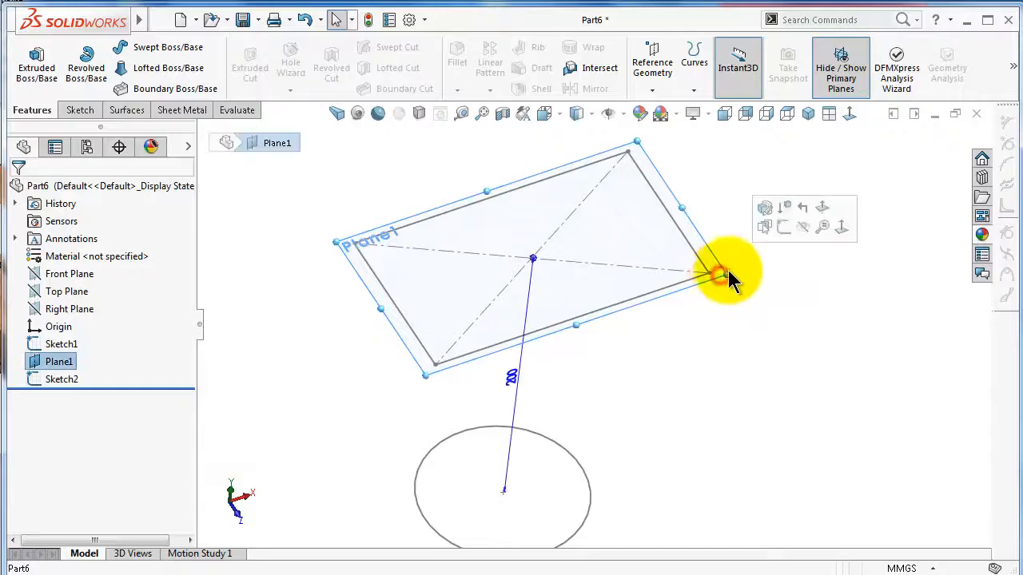
pyautogui.click(802, 227)
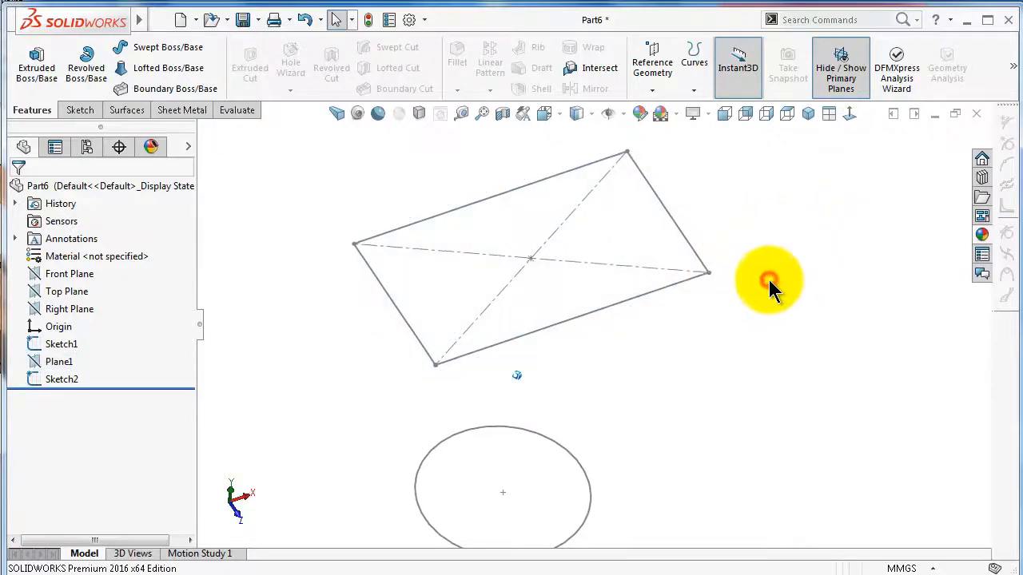
pyautogui.moveTo(769, 279); pyautogui.dragTo(670, 258, button='middle')
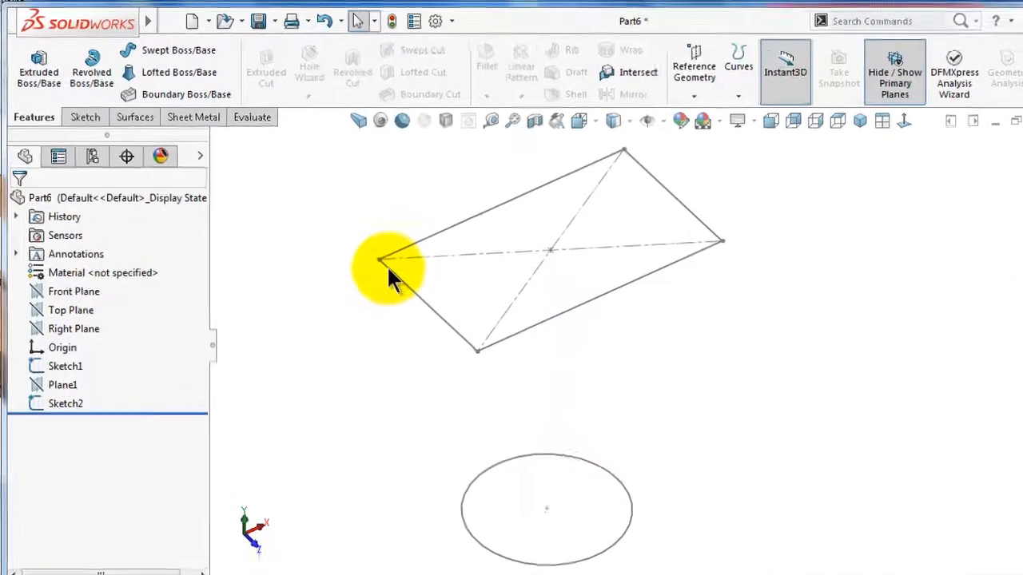
pyautogui.click(144, 118)
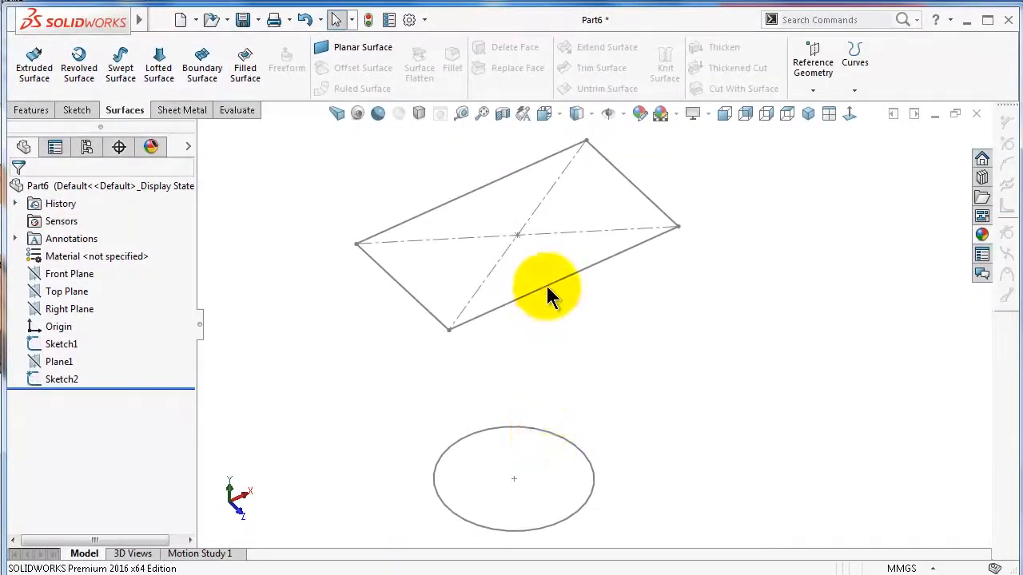
# Step: Try to create a bent sheet metal Lofted-Bend between the closed rectangle and circle sketches
pyautogui.click(182, 113)
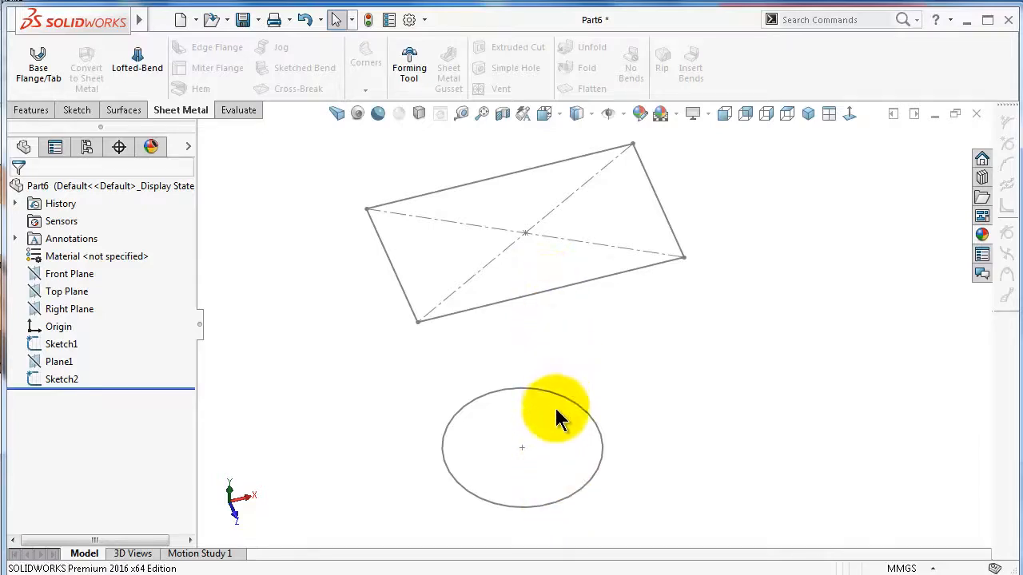
pyautogui.moveTo(558, 407); pyautogui.dragTo(558, 405, button='middle')
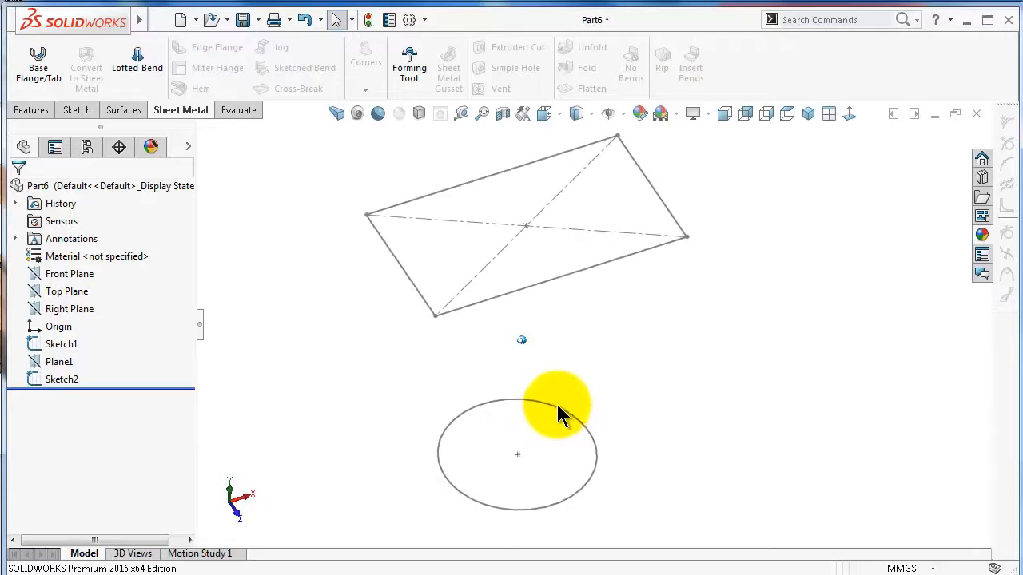
pyautogui.click(141, 76)
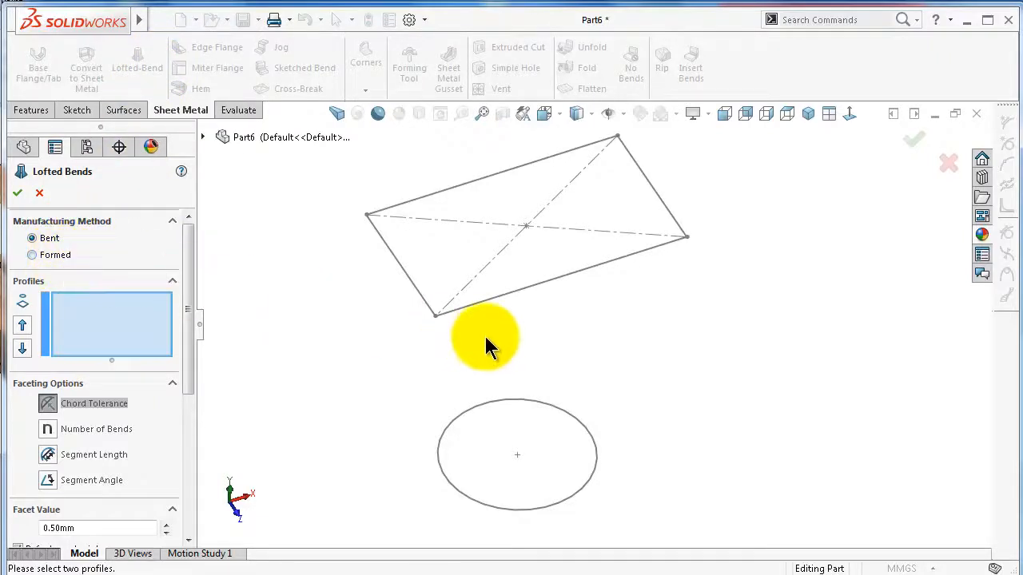
pyautogui.click(478, 304)
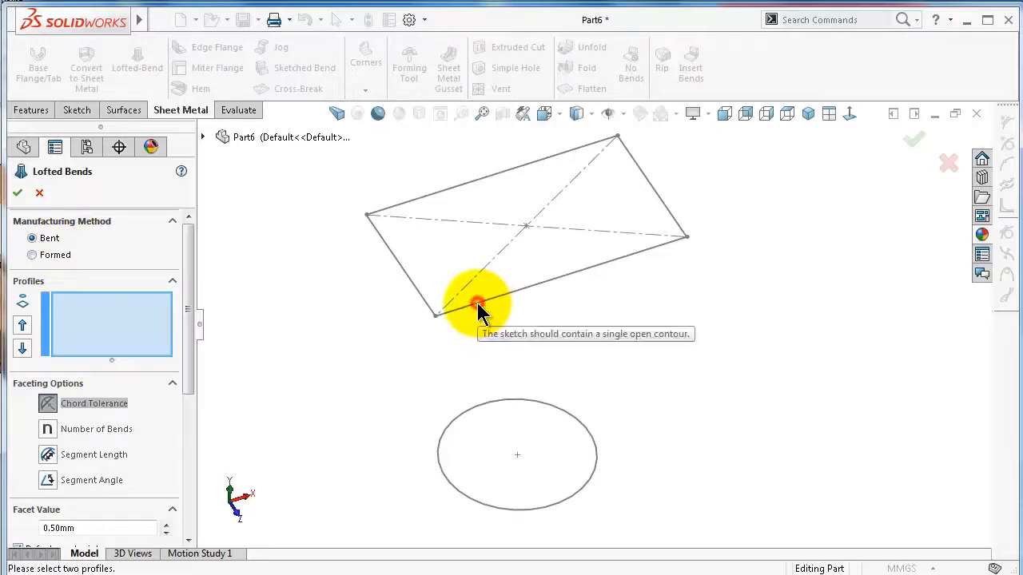
pyautogui.click(471, 306)
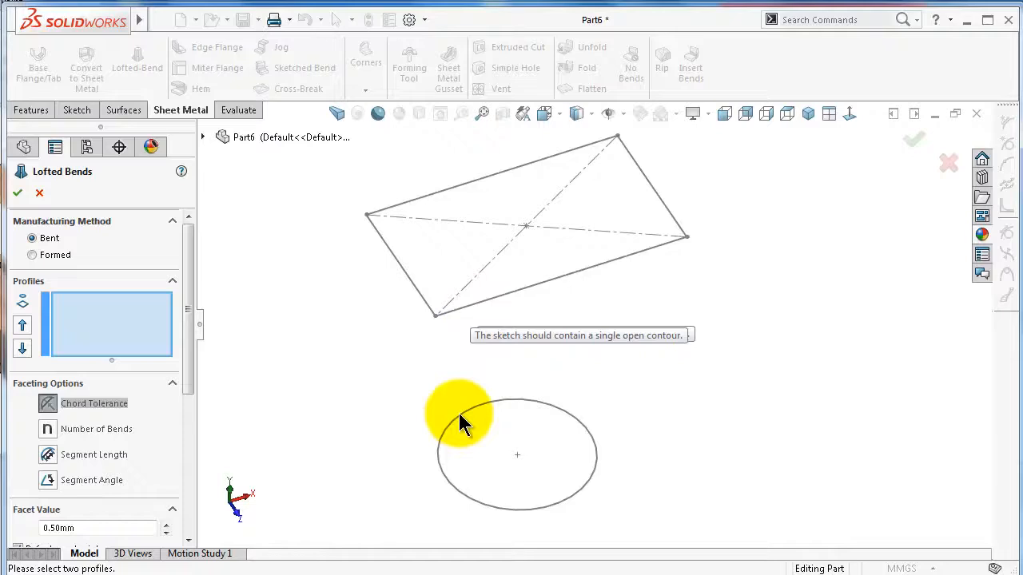
pyautogui.click(460, 416)
pyautogui.click(469, 307)
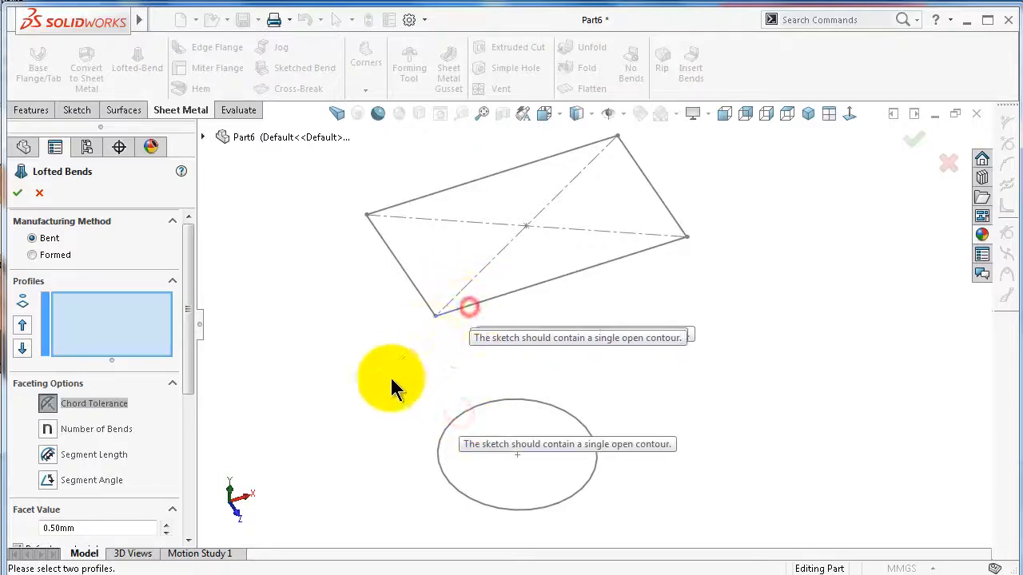
pyautogui.click(374, 404)
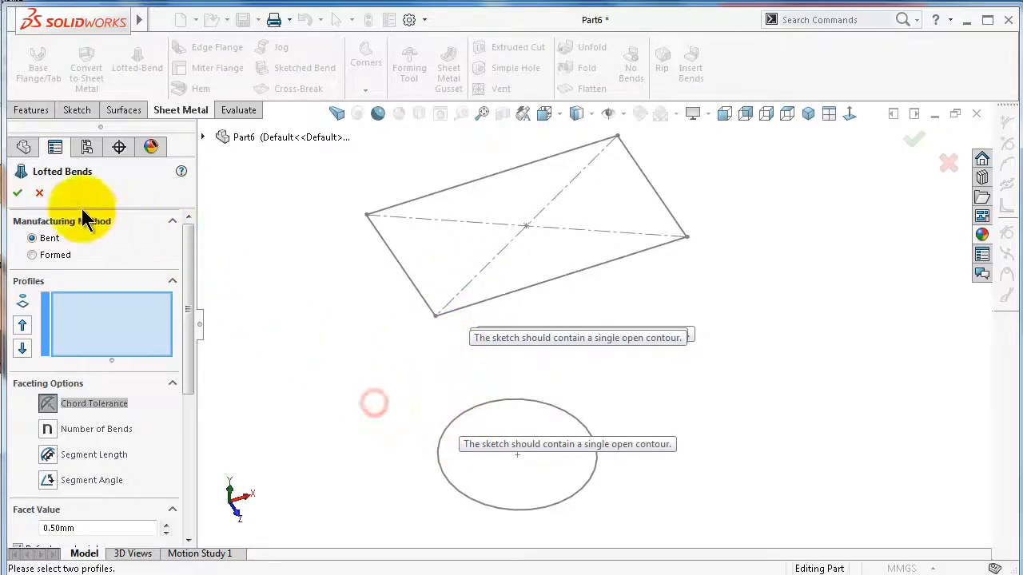
pyautogui.click(38, 193)
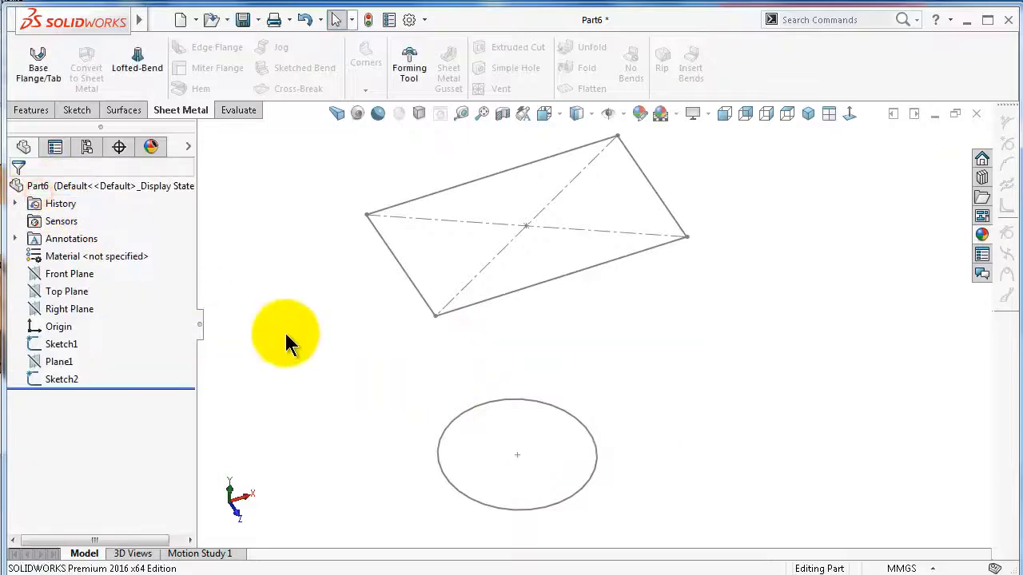
# Step: Edit the circle's sketch and draw a vertical centerline from the origin to the circle's uppermost point
pyautogui.click(577, 491)
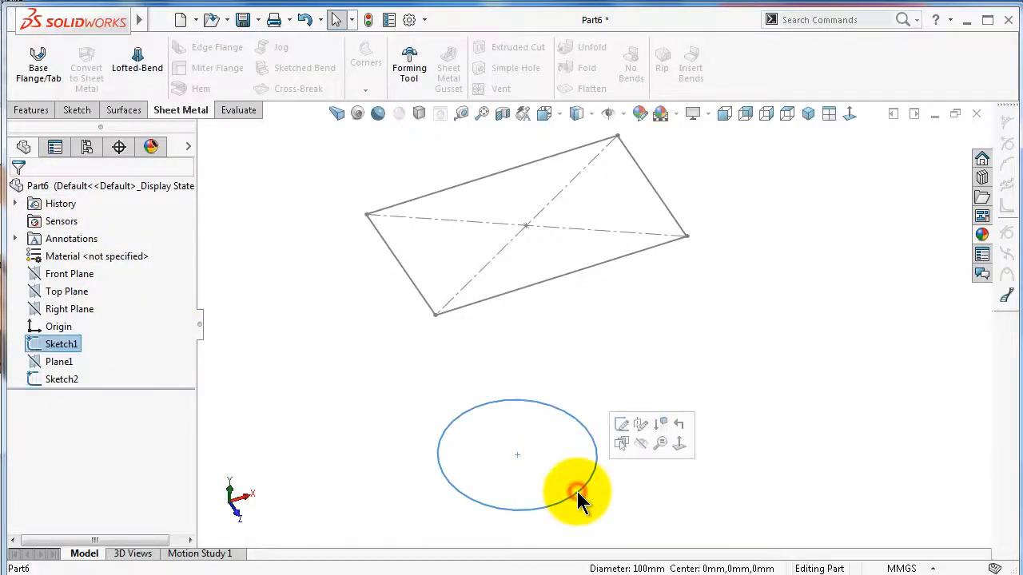
pyautogui.click(621, 424)
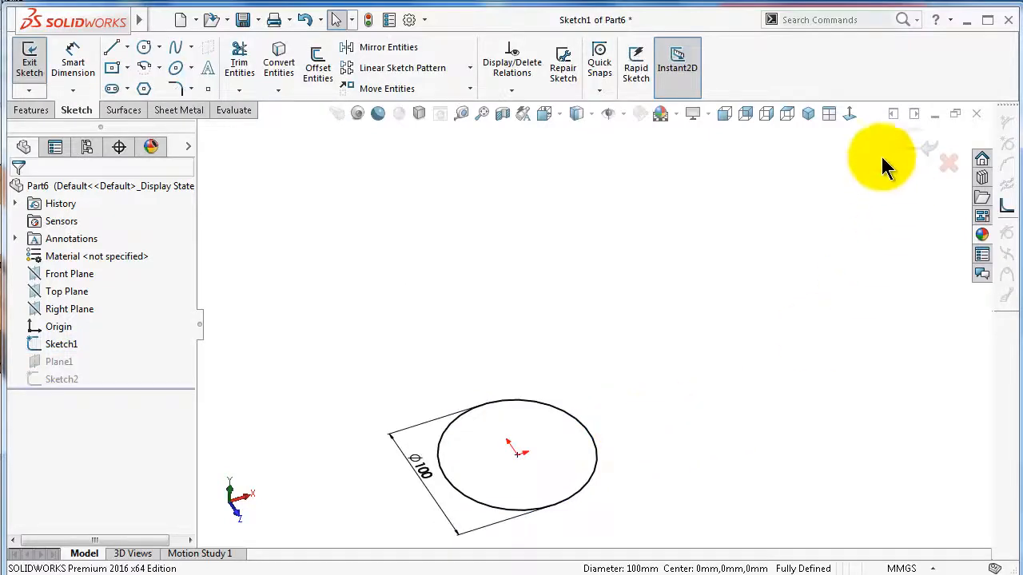
pyautogui.click(849, 114)
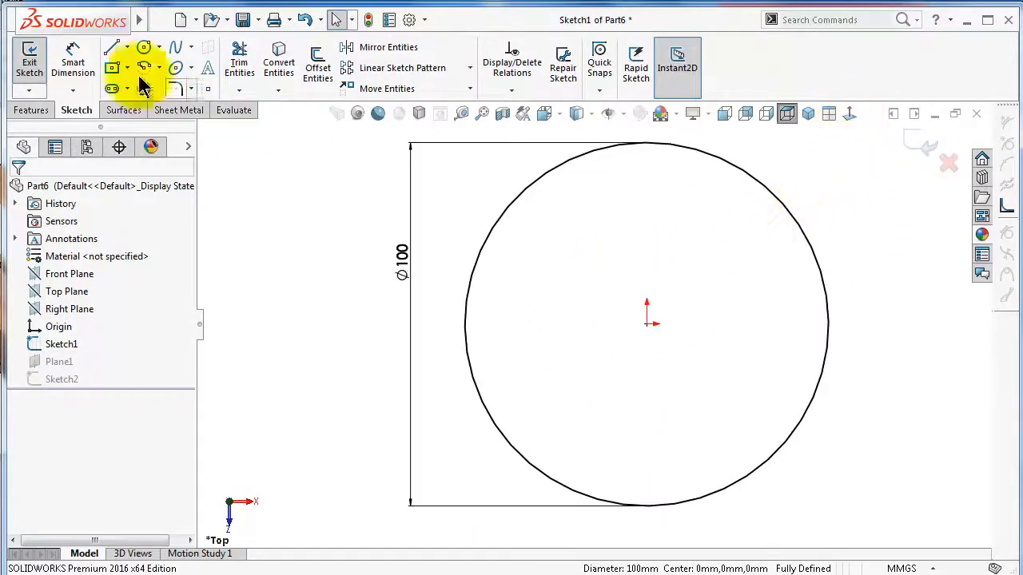
pyautogui.click(127, 47)
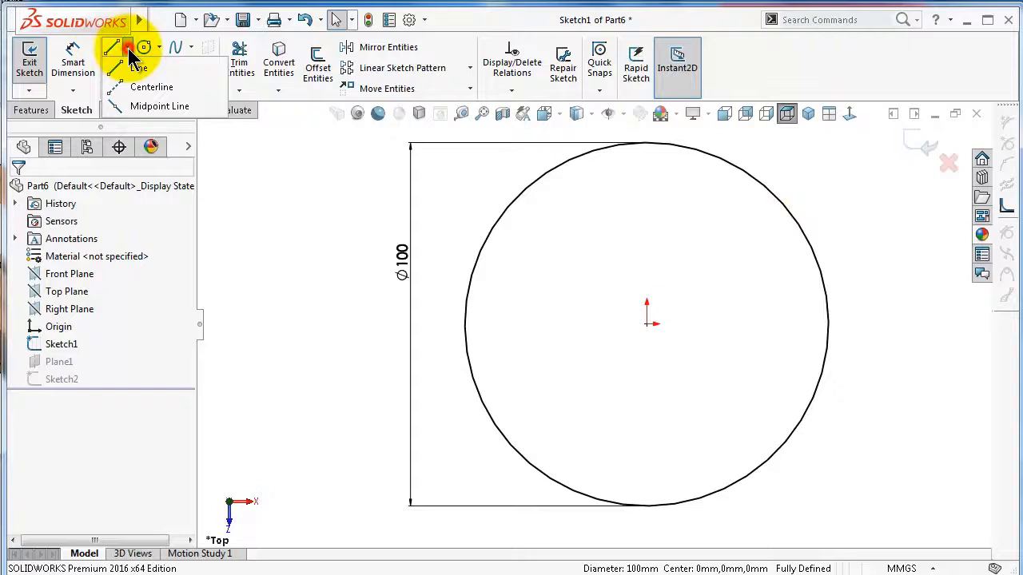
pyautogui.click(149, 88)
pyautogui.scroll(3, 607, 311)
pyautogui.scroll(-2, 631, 254)
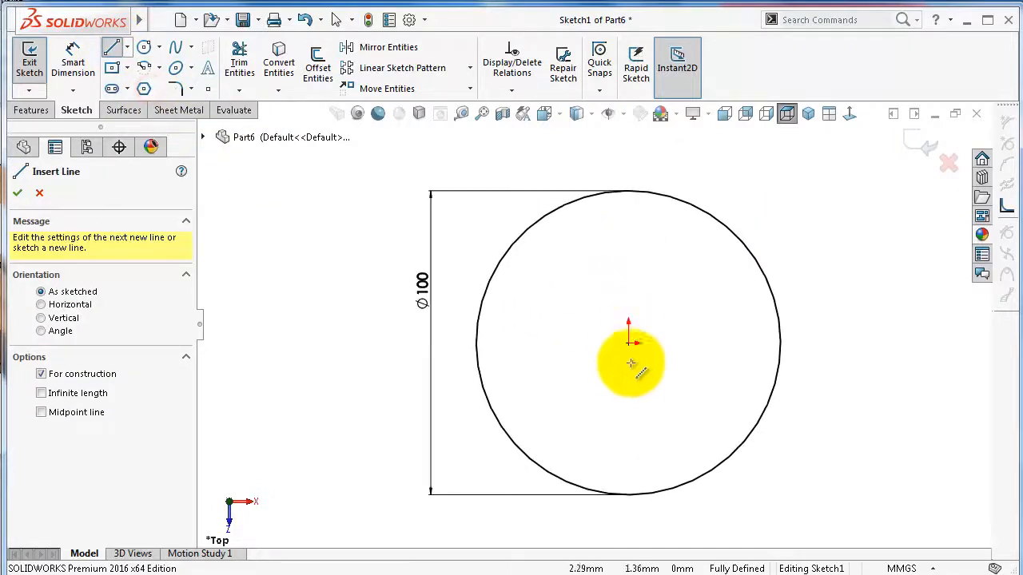
pyautogui.click(631, 344)
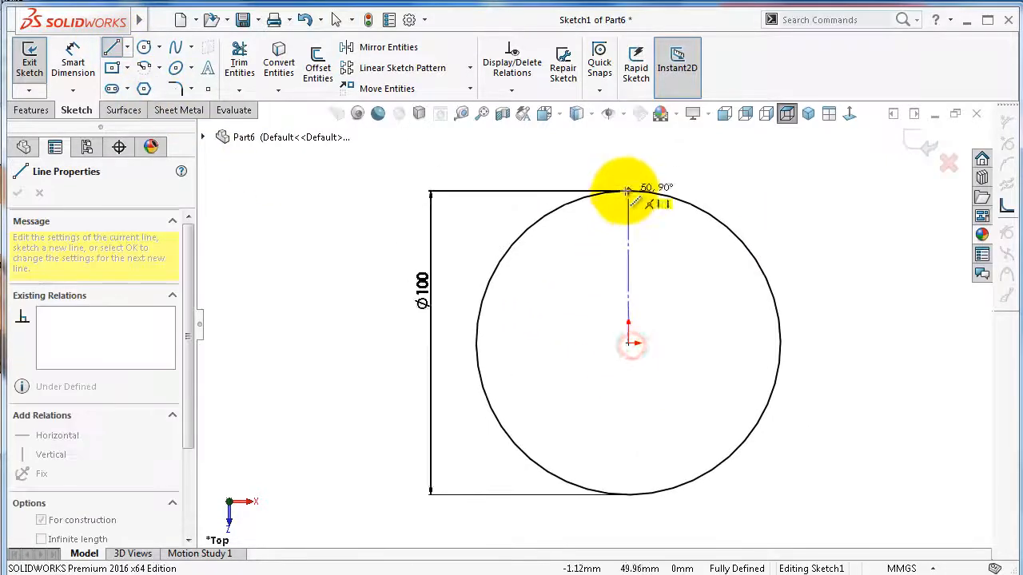
pyautogui.scroll(-2, 621, 208)
pyautogui.click(625, 217)
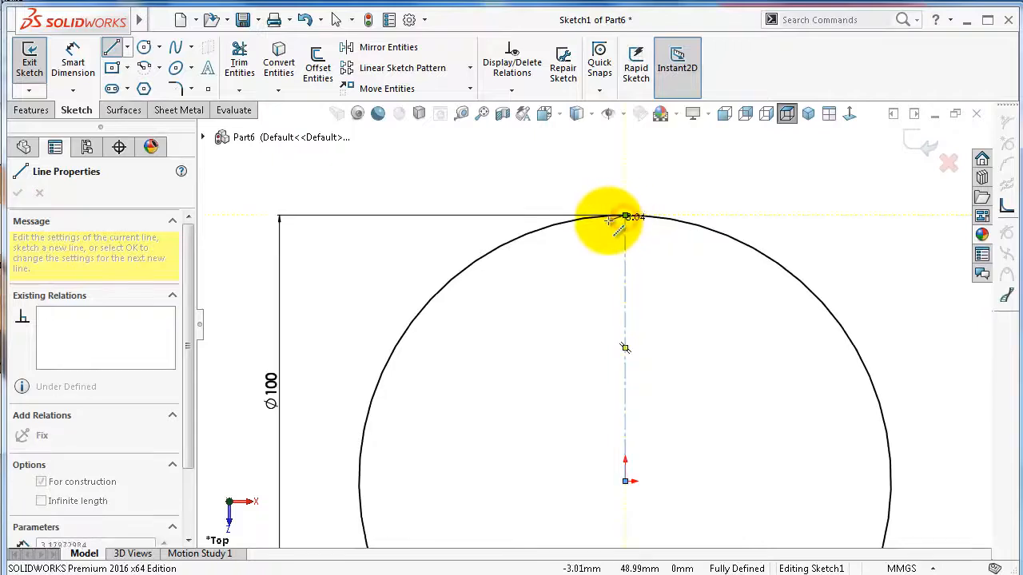
pyautogui.press('Escape')
# Step: Sketch a center rectangle about 3.2 by 3.2 mm on the centerline's upper endpoint and make it construction geometry
pyautogui.scroll(-3, 625, 220)
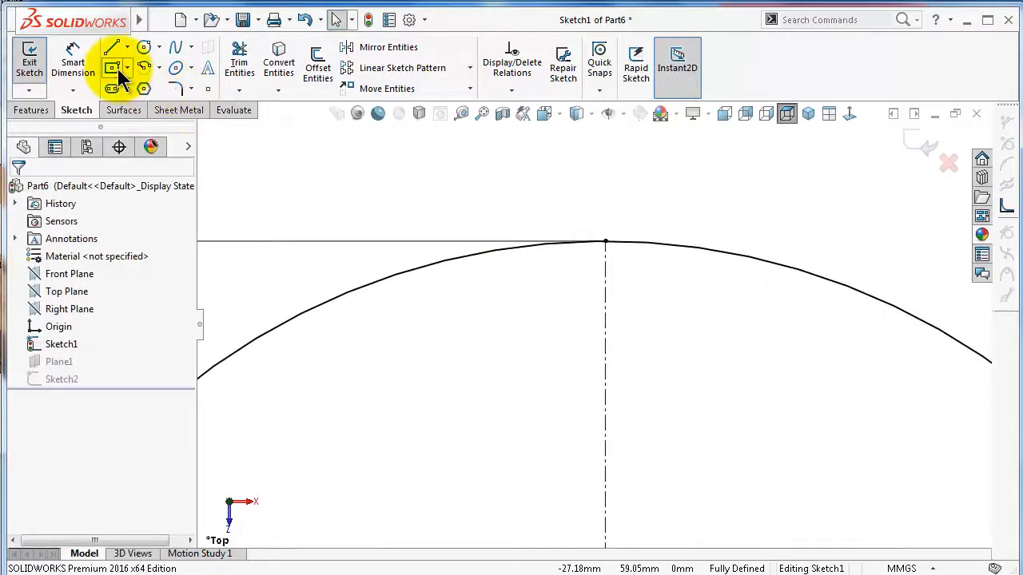
pyautogui.click(116, 69)
pyautogui.click(605, 241)
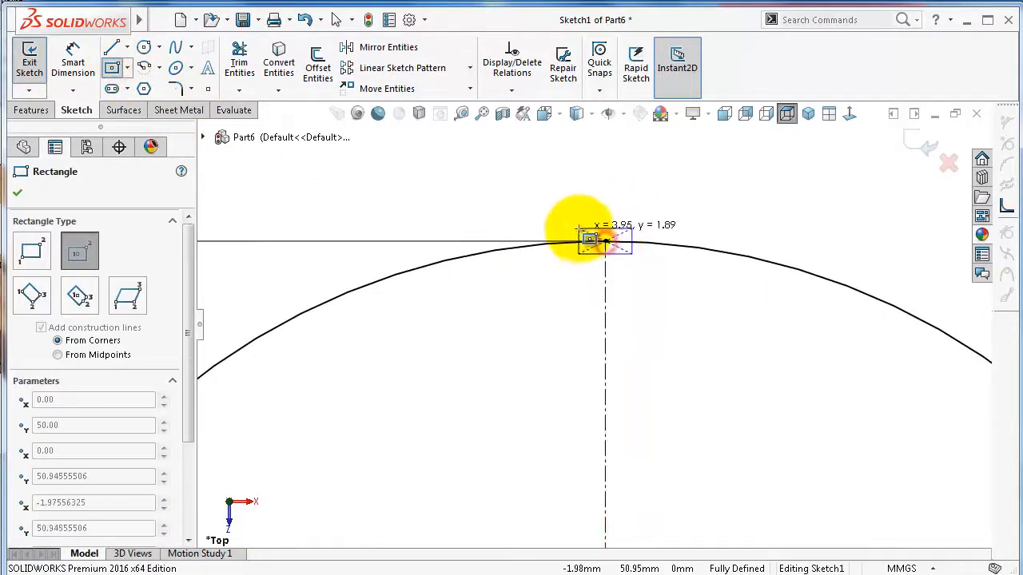
pyautogui.click(584, 218)
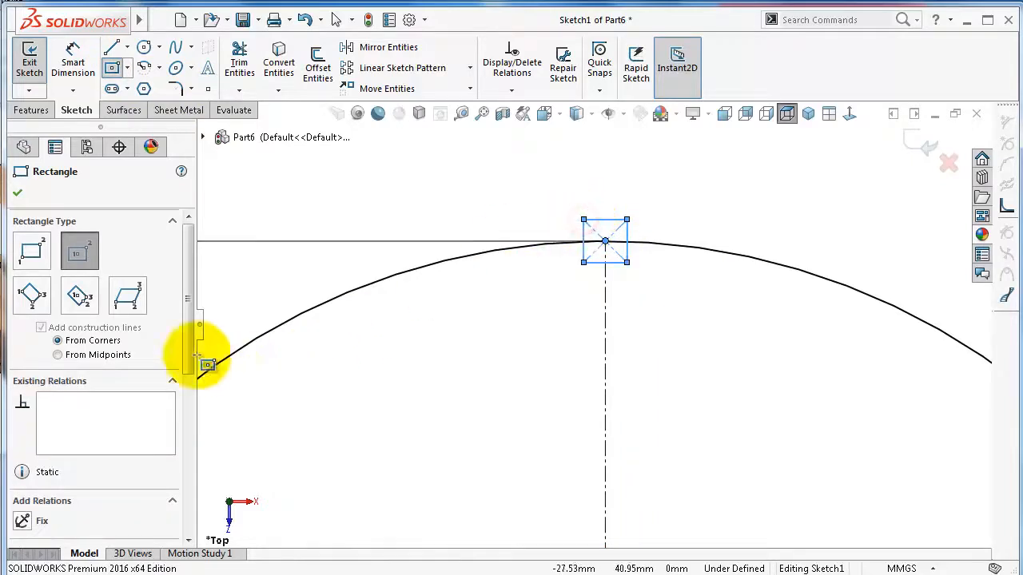
pyautogui.scroll(-5, 195, 395)
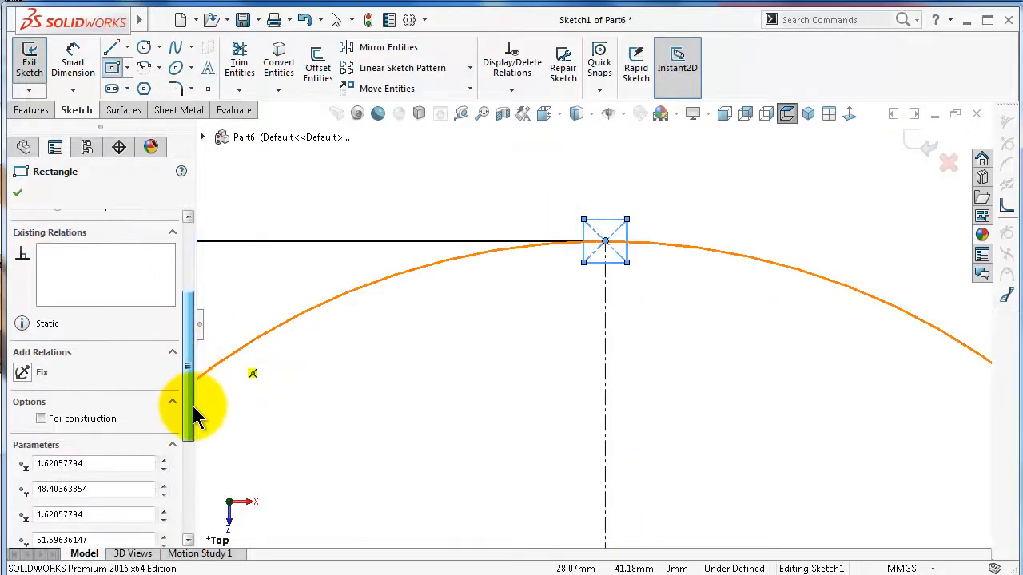
pyautogui.click(107, 404)
pyautogui.click(17, 193)
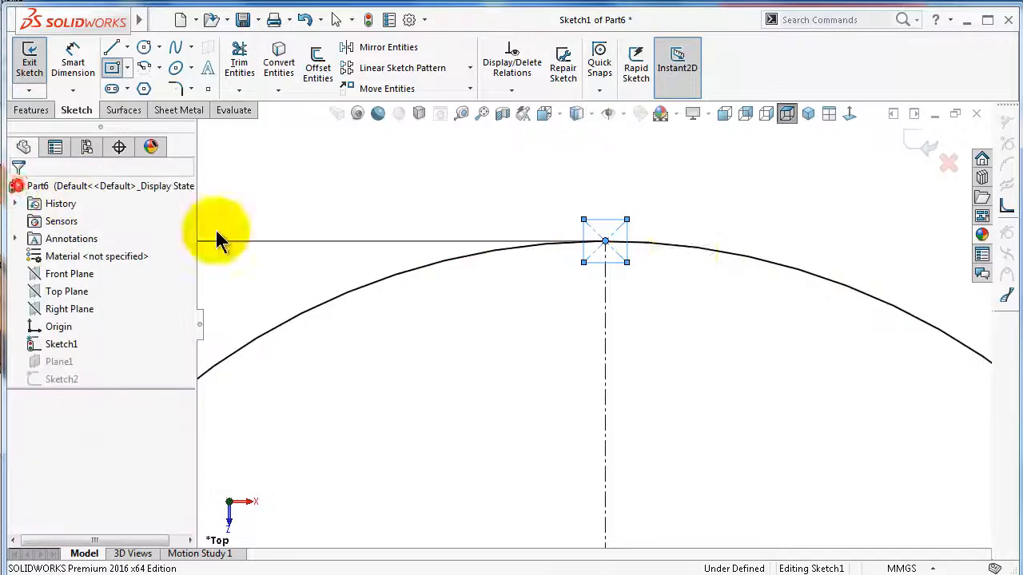
# Step: Dimension the small construction rectangle's upper edge to 2.5 mm
pyautogui.scroll(2, 679, 244)
pyautogui.moveTo(653, 250); pyautogui.dragTo(648, 183, button='right')
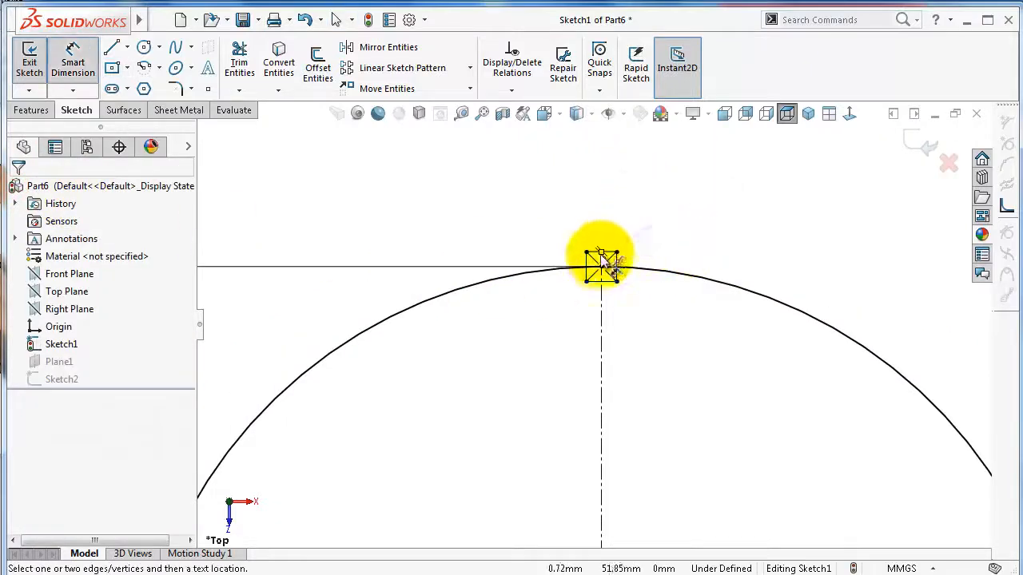
pyautogui.click(607, 252)
pyautogui.click(609, 230)
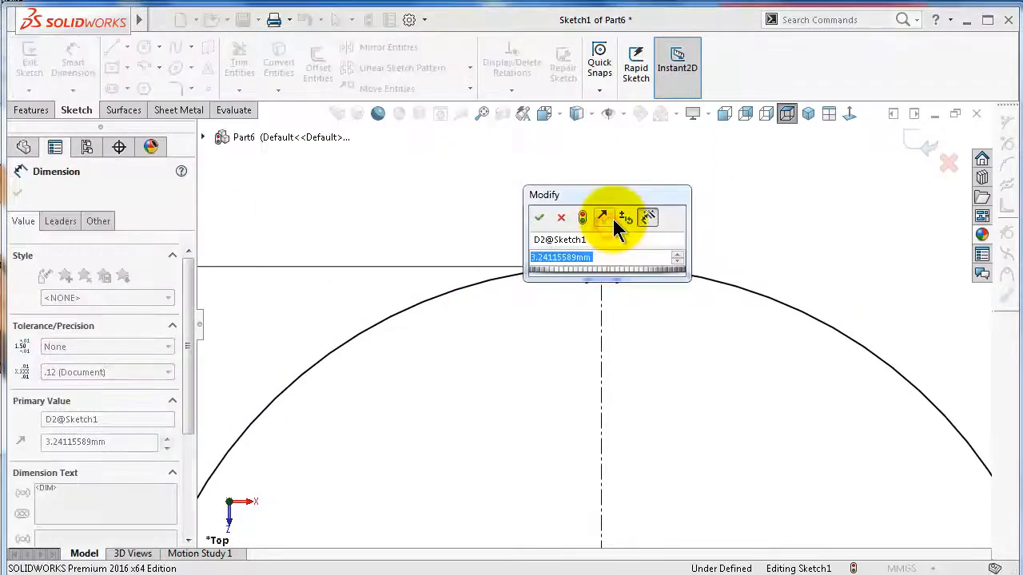
pyautogui.write('2.5')
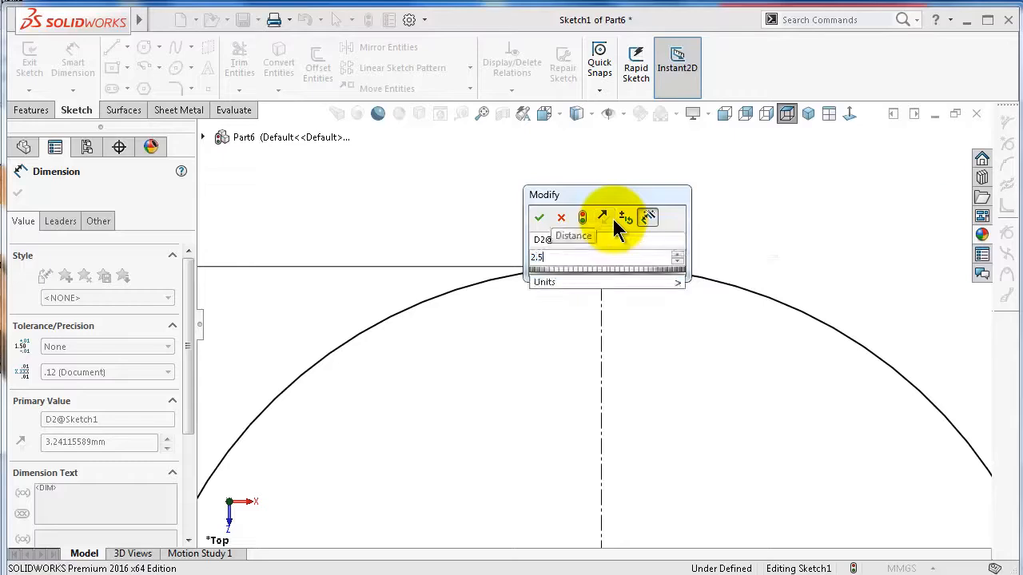
pyautogui.press('Return')
pyautogui.scroll(-3, 608, 239)
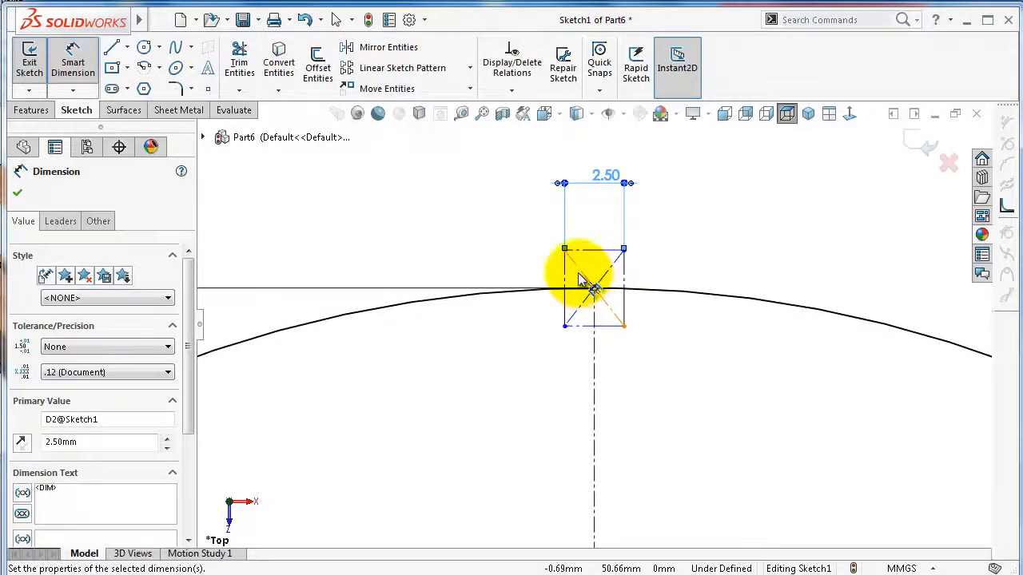
pyautogui.press('Escape')
# Step: Make the upper and left edges of the small construction rectangle equal in length
pyautogui.click(595, 253)
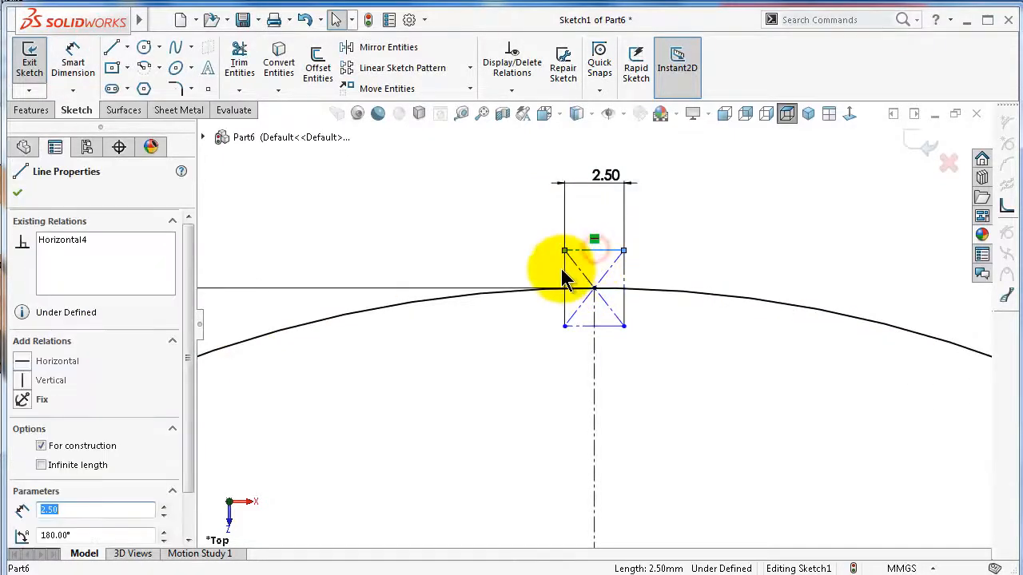
pyautogui.keyDown('ctrl'); pyautogui.click(564, 276); pyautogui.keyUp('ctrl')
pyautogui.click(713, 200)
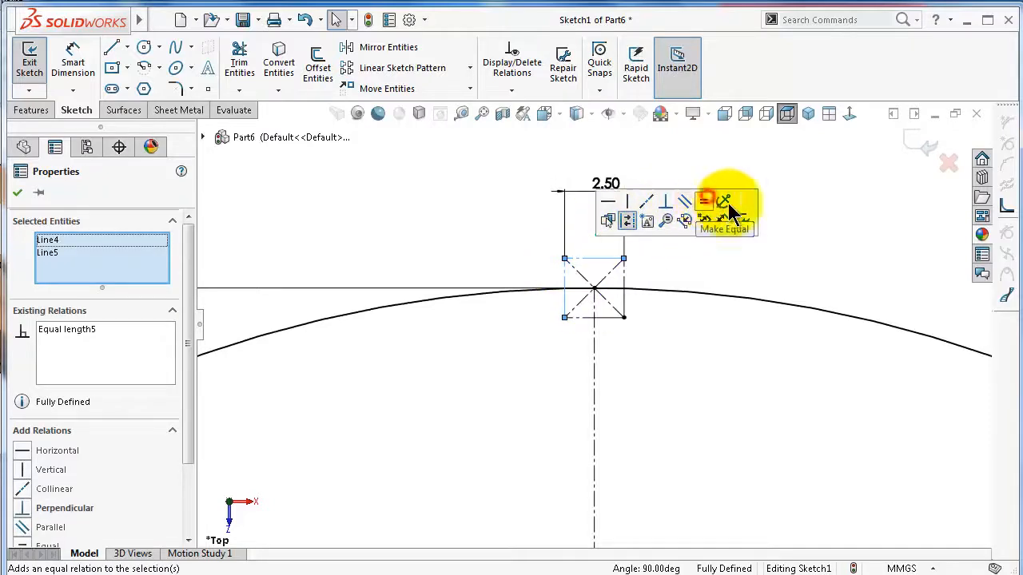
pyautogui.click(848, 229)
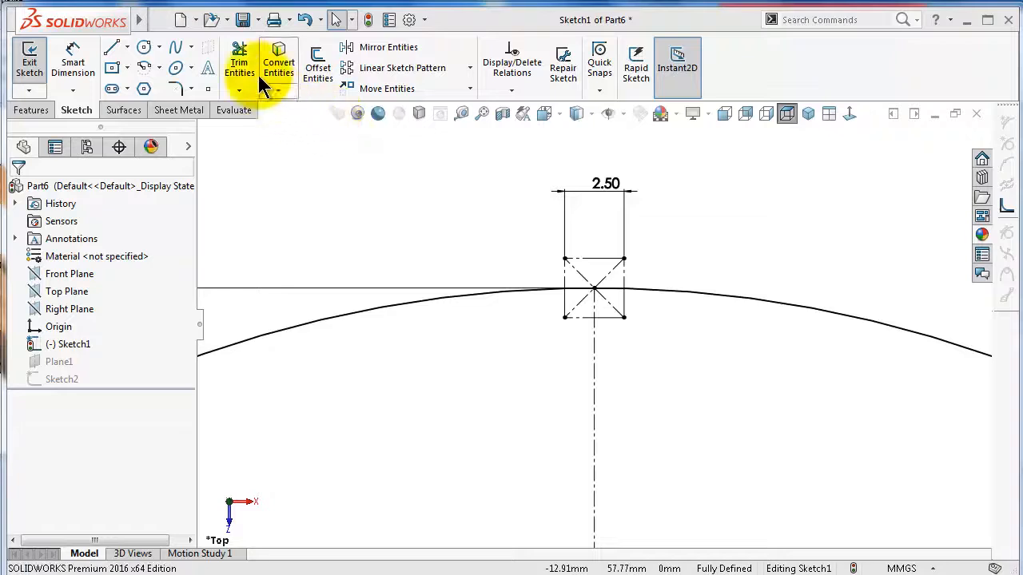
# Step: Power-trim the part of the circle inside the small construction square to open the profile
pyautogui.click(239, 64)
pyautogui.scroll(-3, 667, 338)
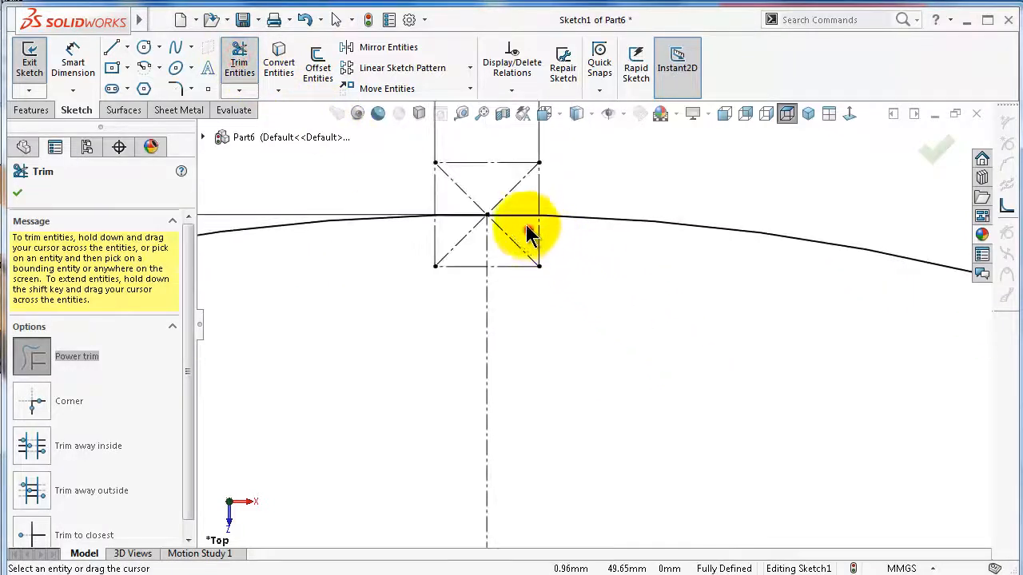
pyautogui.moveTo(527, 231)
pyautogui.mouseDown()
pyautogui.moveTo(520, 210)
pyautogui.moveTo(450, 240)
pyautogui.moveTo(450, 222)
pyautogui.moveTo(471, 200)
pyautogui.mouseUp()
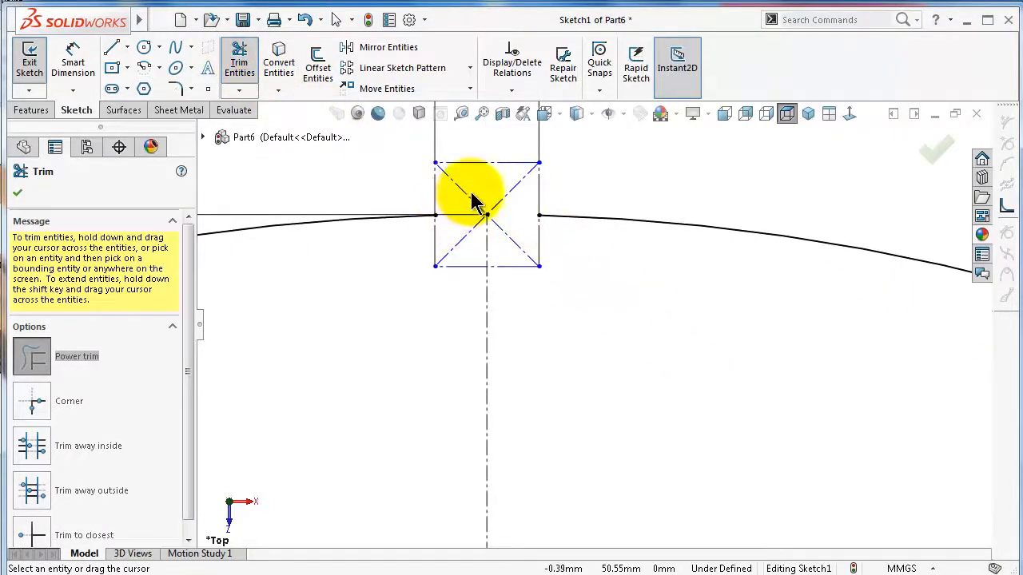
pyautogui.scroll(1, 471, 200)
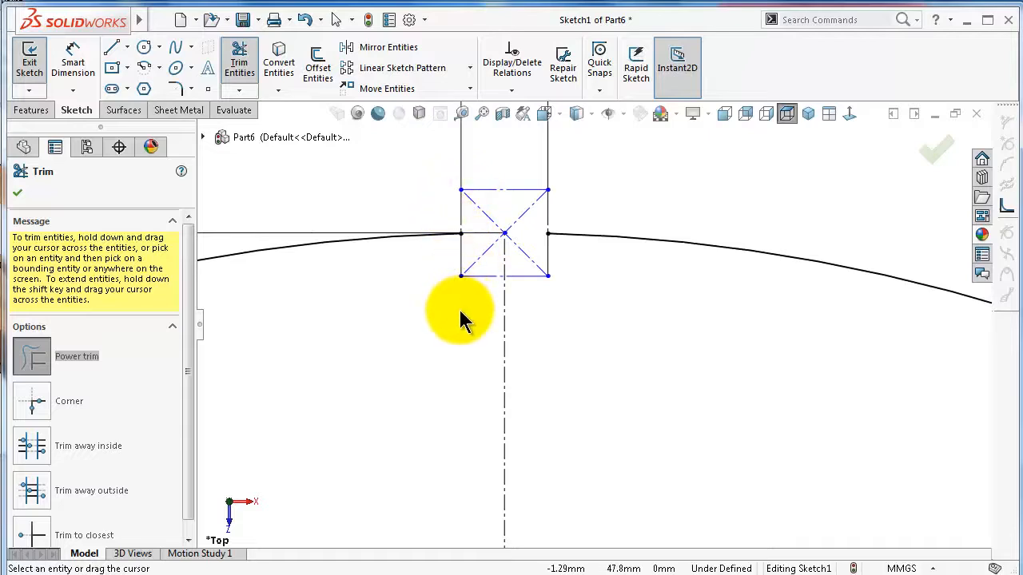
pyautogui.press('Escape')
# Step: Add a Fix relation to the construction square's center point and exit the circle's sketch
pyautogui.click(504, 234)
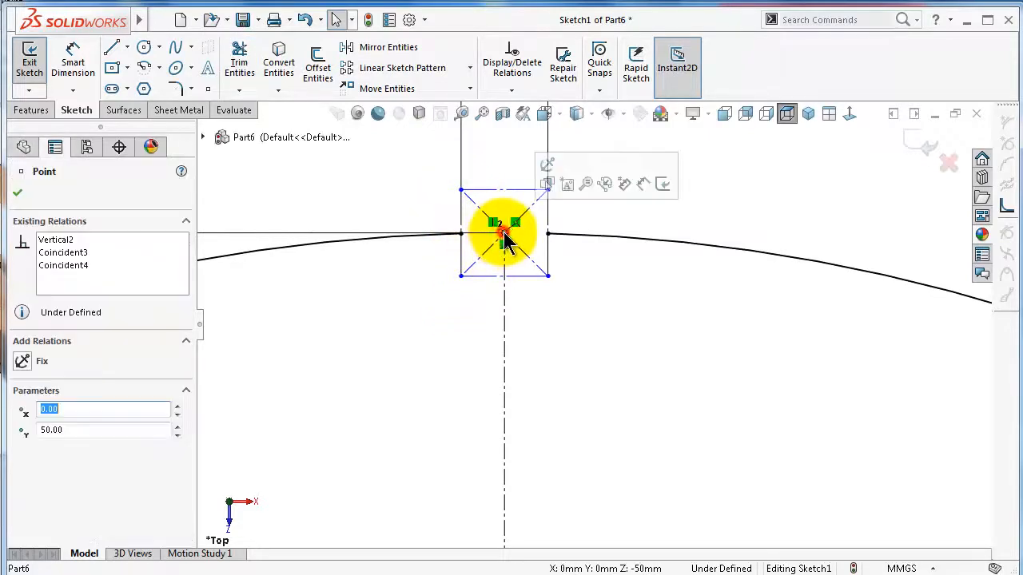
pyautogui.click(546, 164)
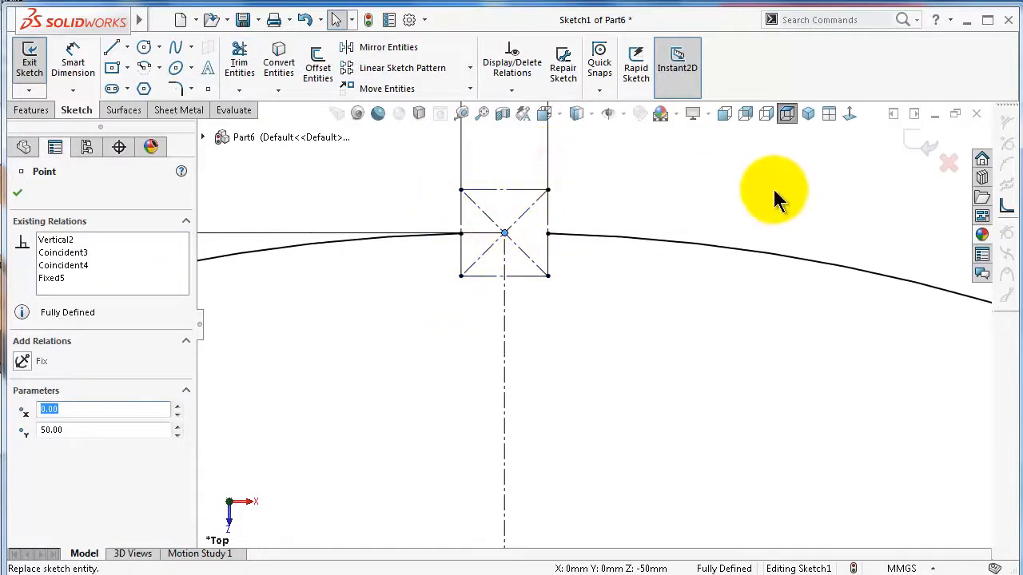
pyautogui.click(771, 188)
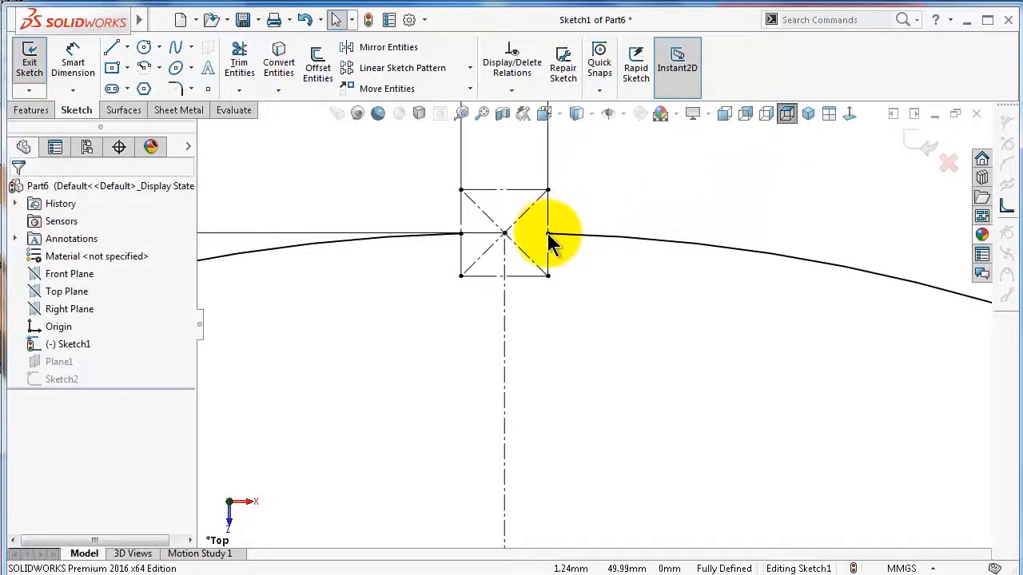
pyautogui.scroll(-8, 548, 242)
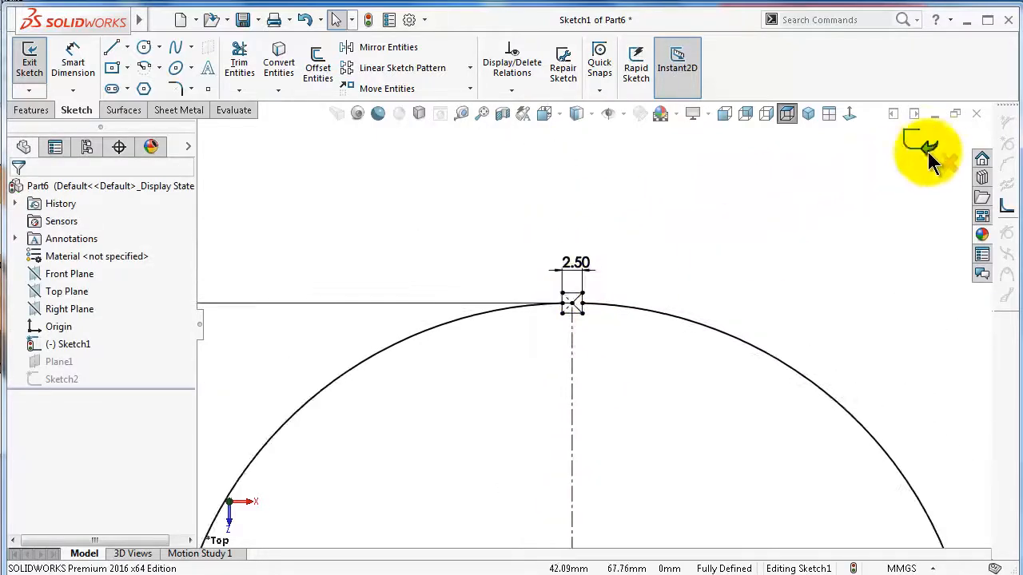
pyautogui.click(924, 148)
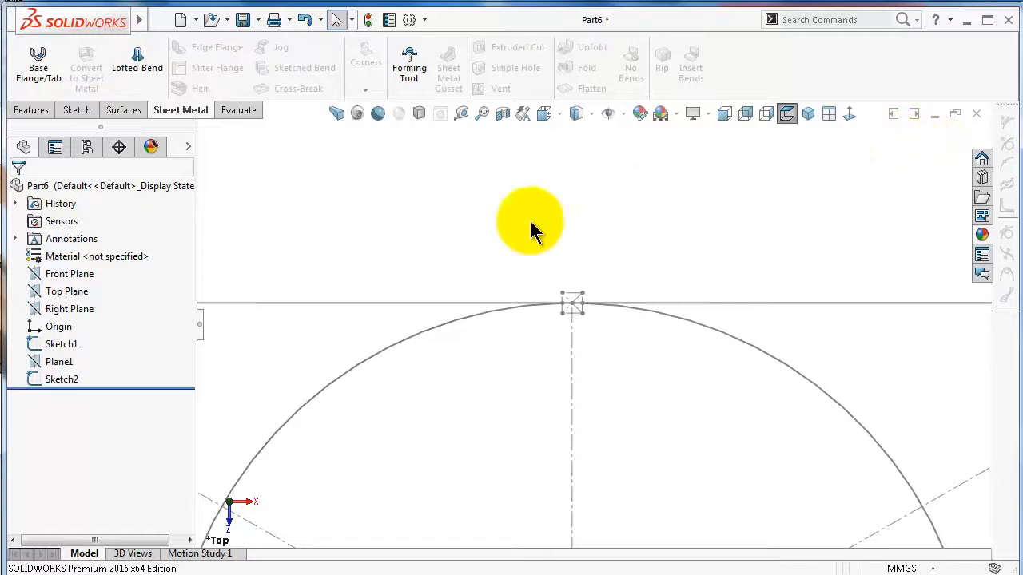
# Step: Open the large rectangle's sketch for editing and examine the small construction square at its upper edge
pyautogui.click(442, 297)
pyautogui.click(488, 231)
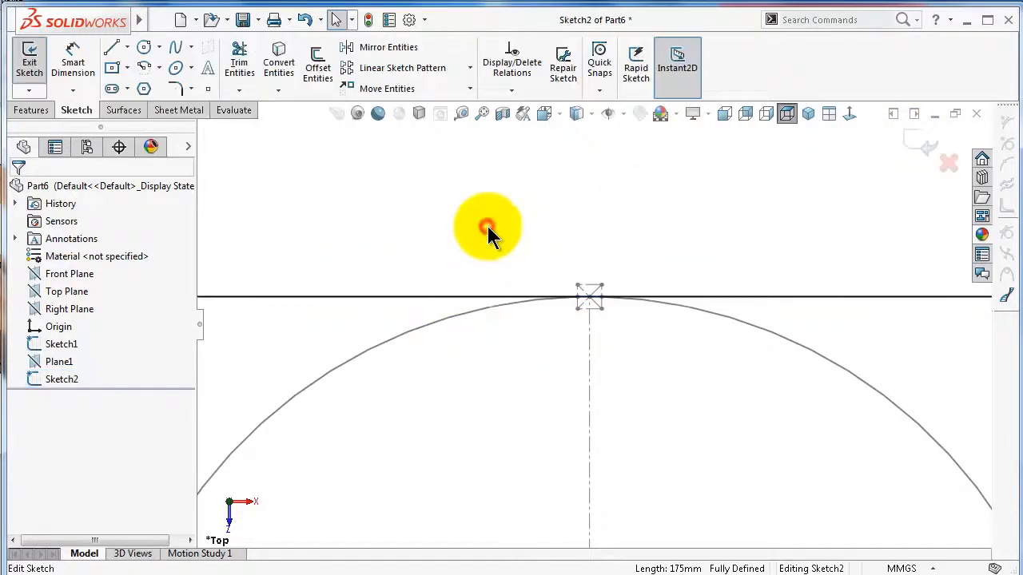
pyautogui.scroll(-2, 567, 268)
pyautogui.scroll(-2, 564, 279)
pyautogui.moveTo(561, 288); pyautogui.dragTo(658, 427)
pyautogui.scroll(-2, 645, 389)
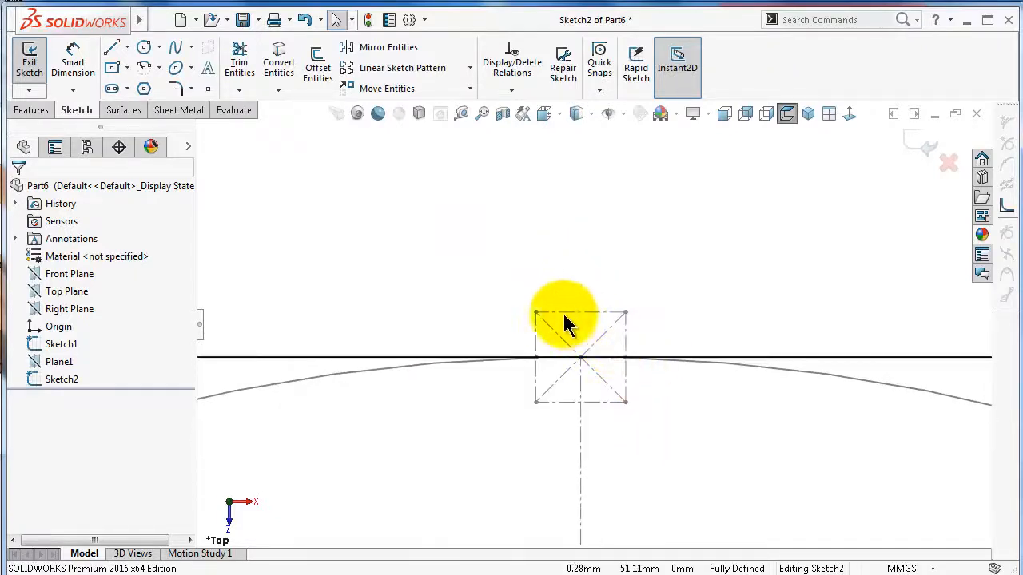
pyautogui.click(535, 328)
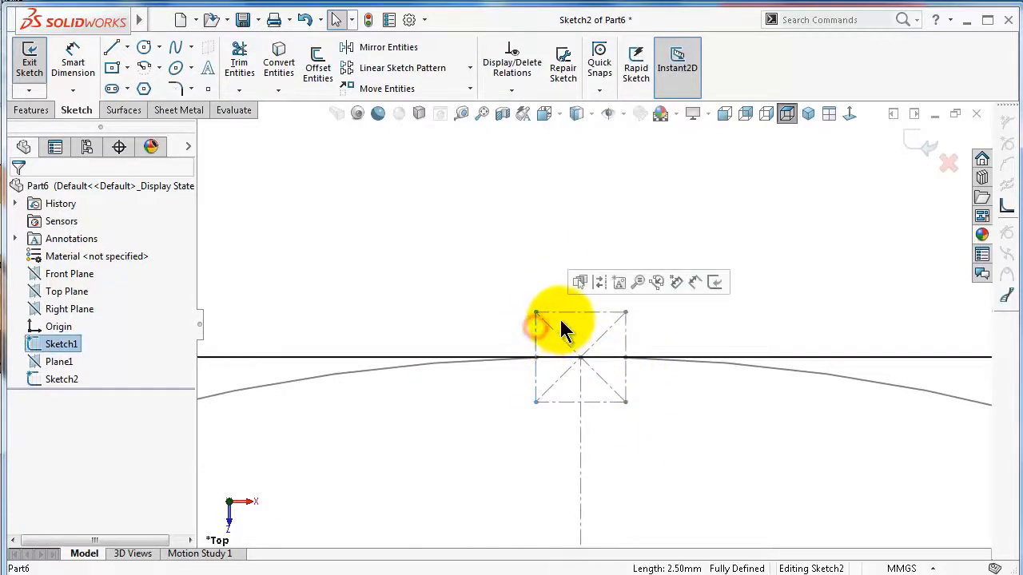
pyautogui.click(448, 288)
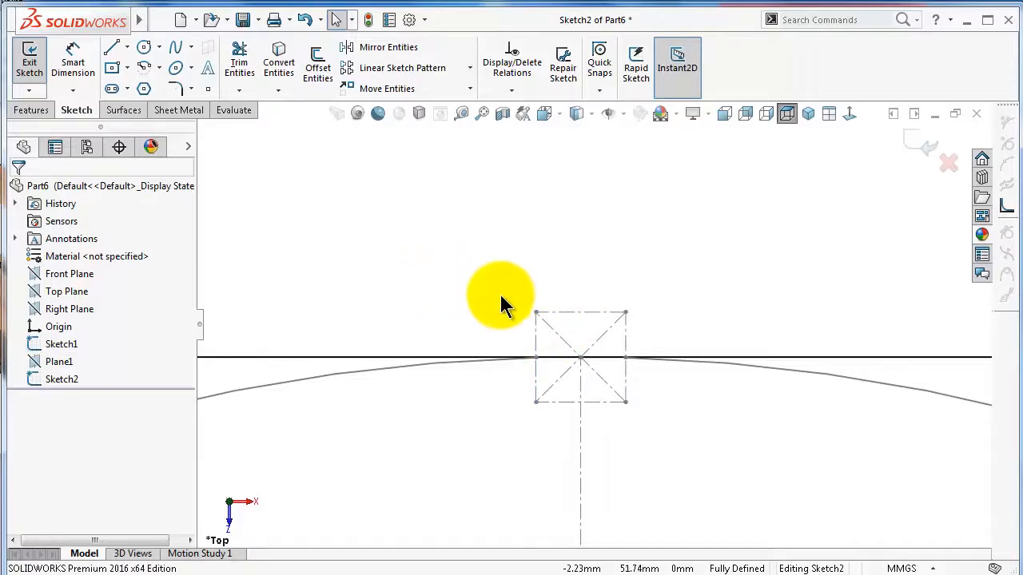
# Step: Draw a 2.5 mm center square over the circle sketch's small construction square and make it construction geometry
pyautogui.click(113, 68)
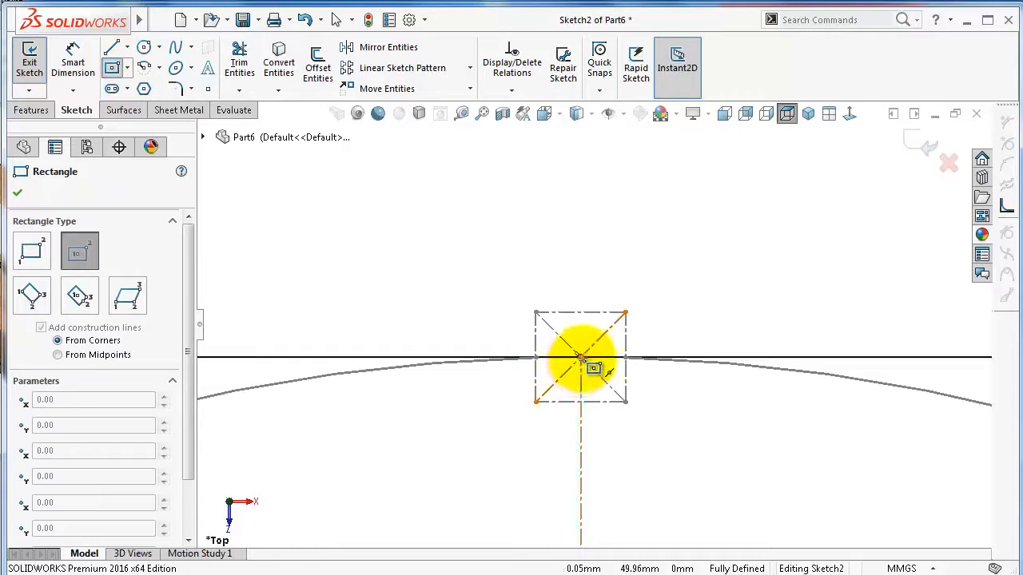
pyautogui.click(581, 358)
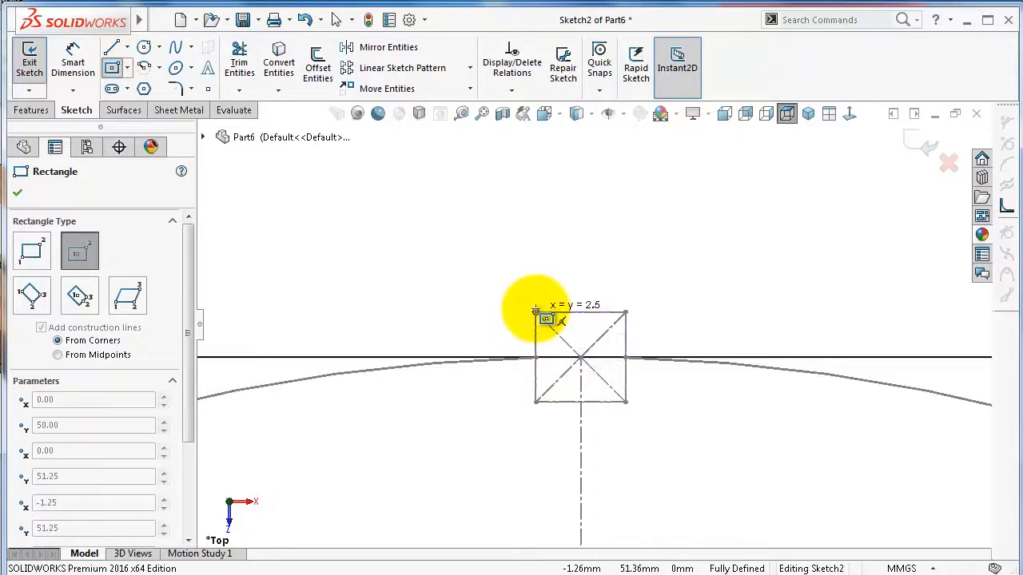
pyautogui.click(536, 311)
pyautogui.moveTo(189, 311); pyautogui.dragTo(189, 374)
pyautogui.click(103, 407)
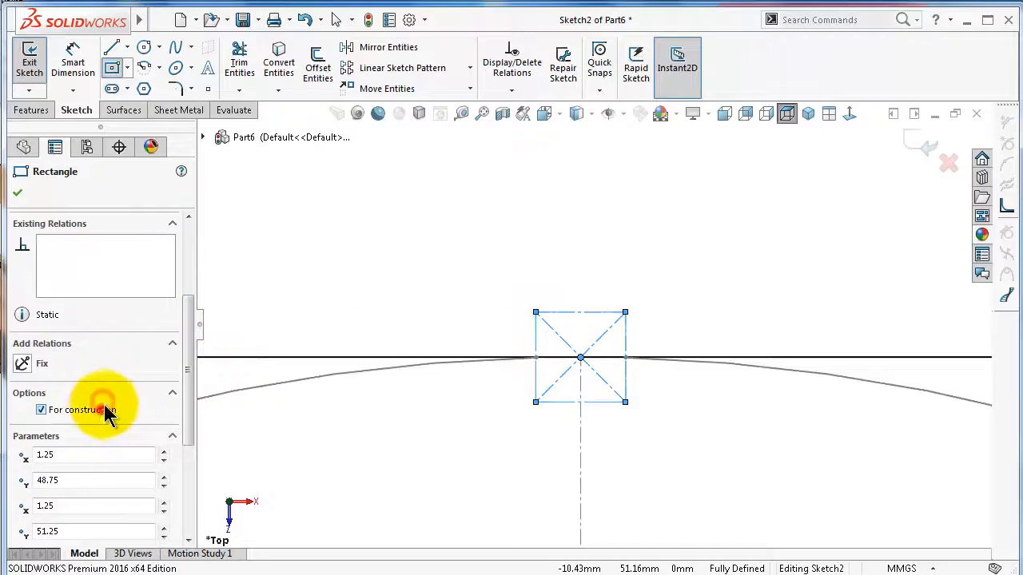
pyautogui.click(19, 194)
# Step: Power-trim the large rectangle's upper edge inside the construction square to open the profile, and exit the sketch
pyautogui.scroll(-4, 559, 332)
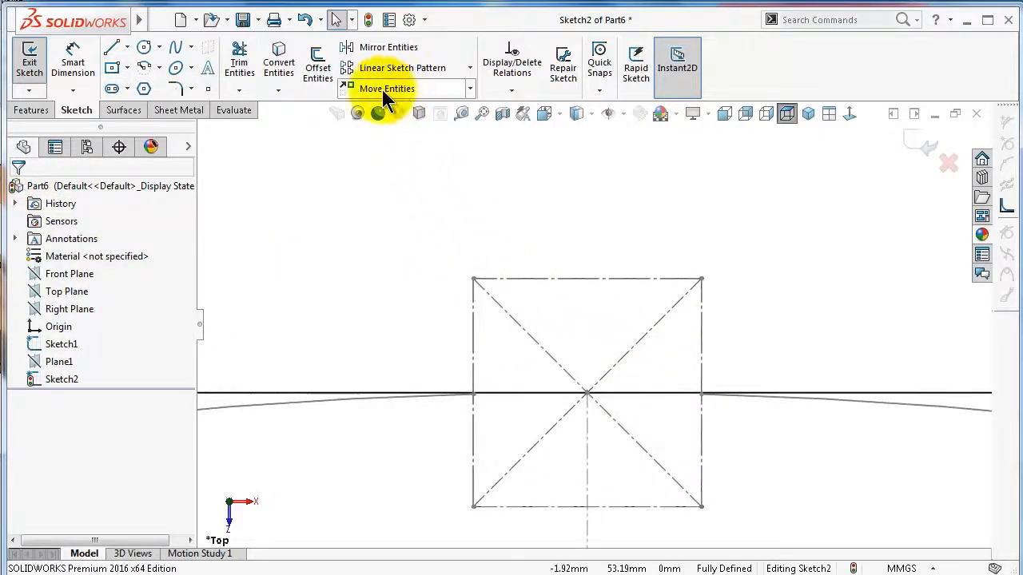
pyautogui.click(240, 63)
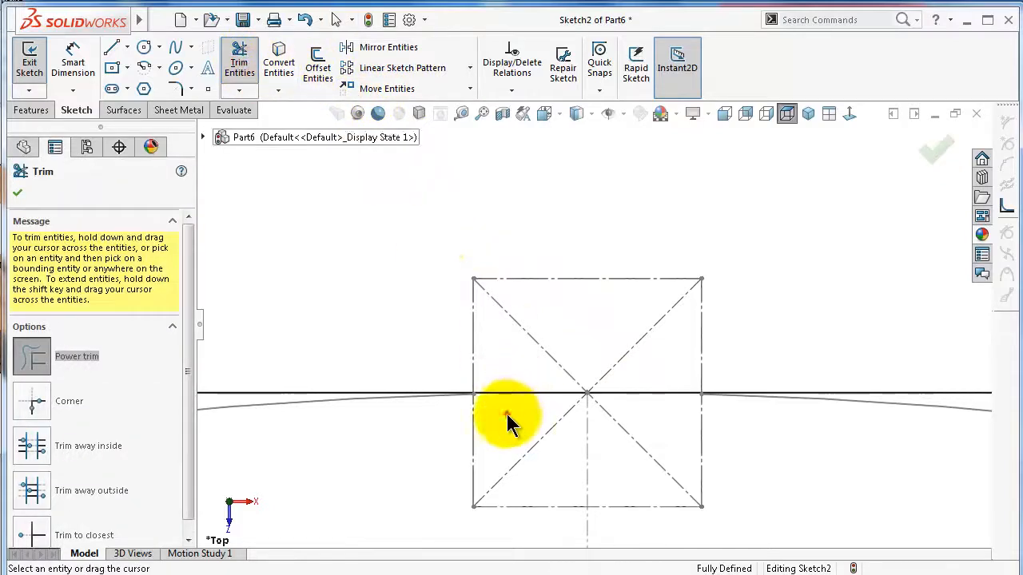
pyautogui.moveTo(506, 413); pyautogui.dragTo(507, 347)
pyautogui.moveTo(665, 431); pyautogui.dragTo(662, 360)
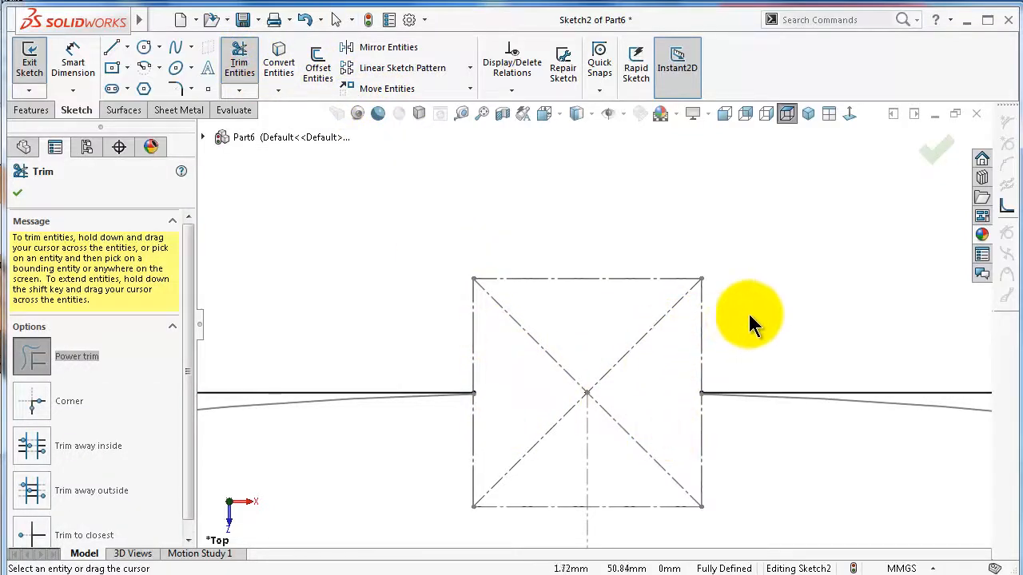
pyautogui.scroll(8, 762, 305)
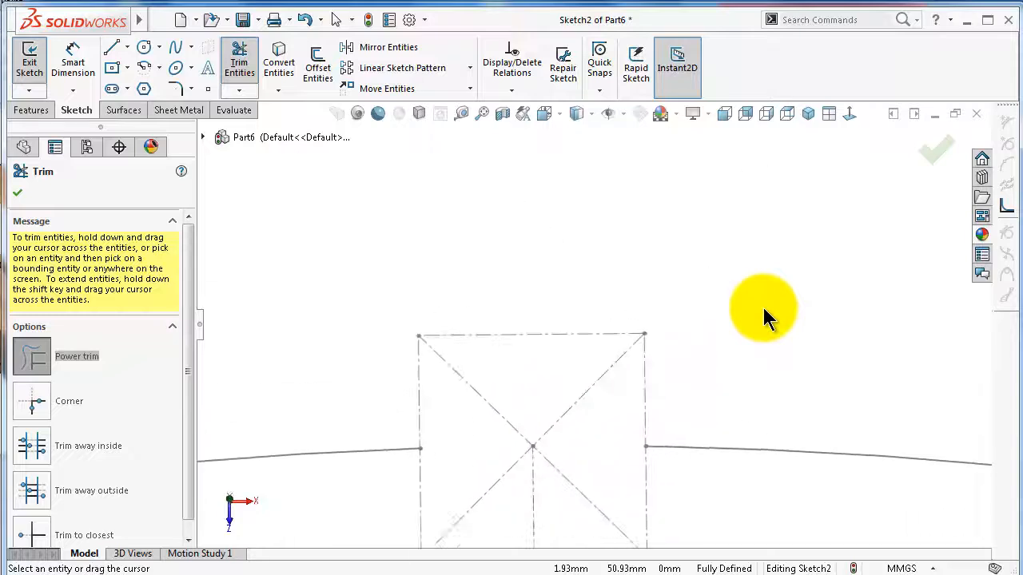
pyautogui.scroll(10, 681, 254)
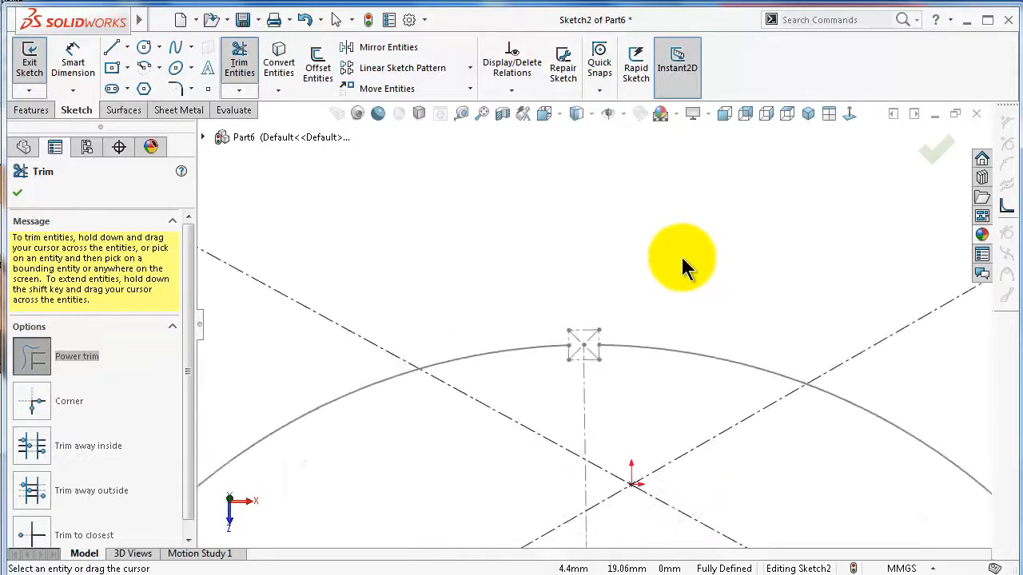
pyautogui.click(934, 155)
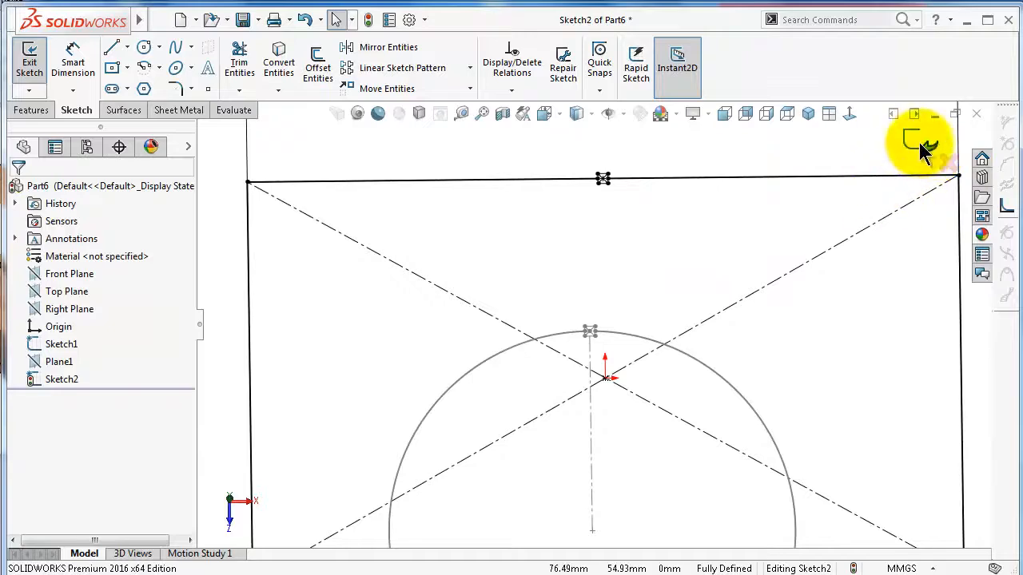
pyautogui.click(923, 148)
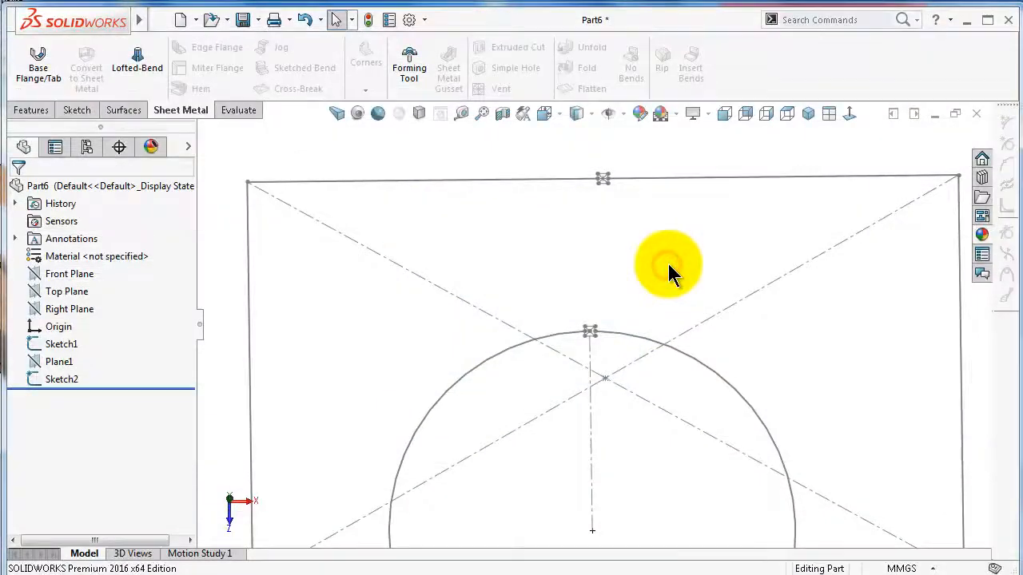
# Step: Set up a Lofted-Bend with the Bent method, using the open rectangle and open circle sketches as profiles
pyautogui.moveTo(668, 263); pyautogui.dragTo(671, 285, button='middle')
pyautogui.scroll(3, 670, 280)
pyautogui.scroll(2, 671, 288)
pyautogui.moveTo(689, 410); pyautogui.dragTo(669, 407, button='middle')
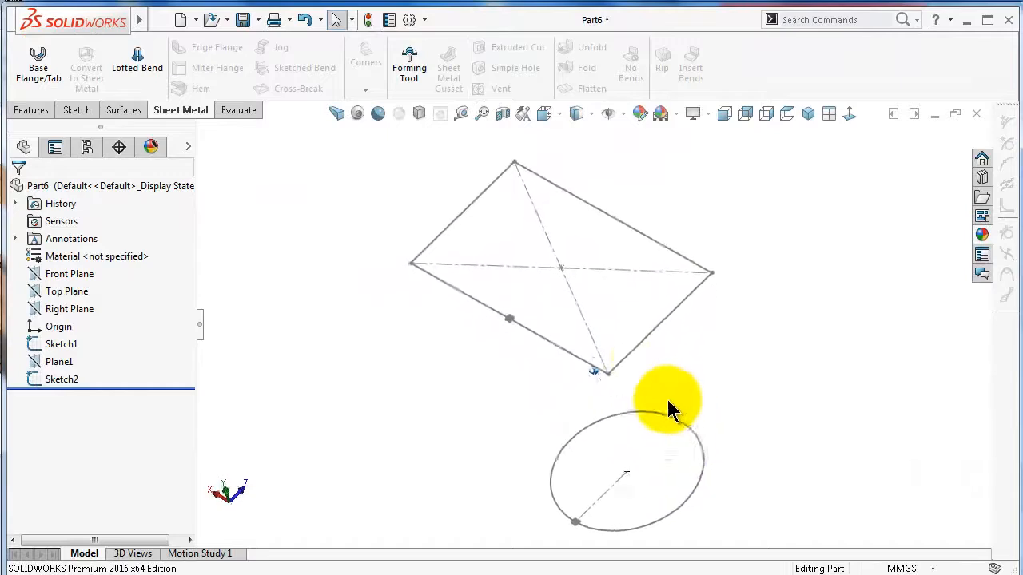
pyautogui.scroll(-2, 641, 364)
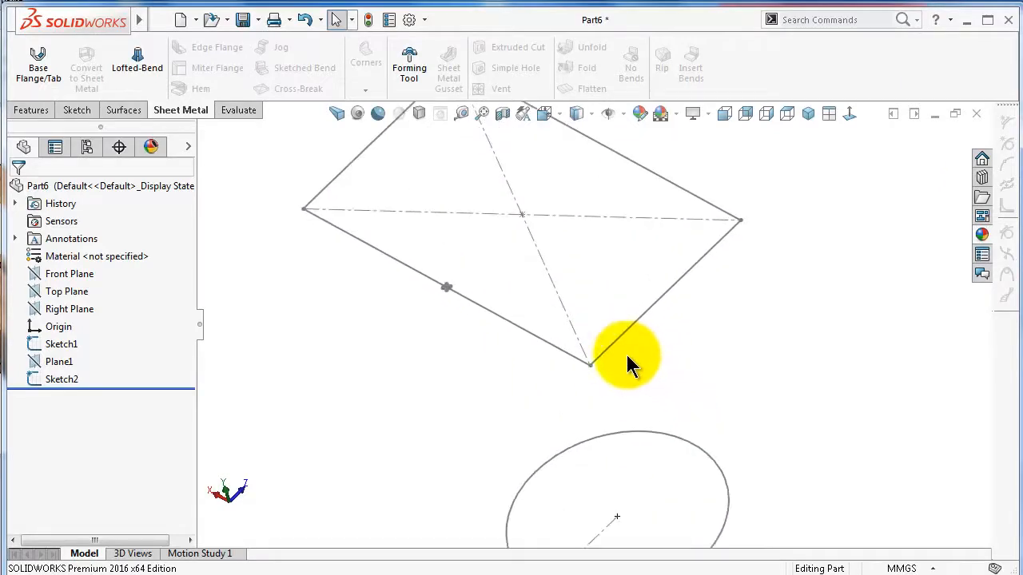
pyautogui.moveTo(627, 356); pyautogui.dragTo(614, 343, button='middle')
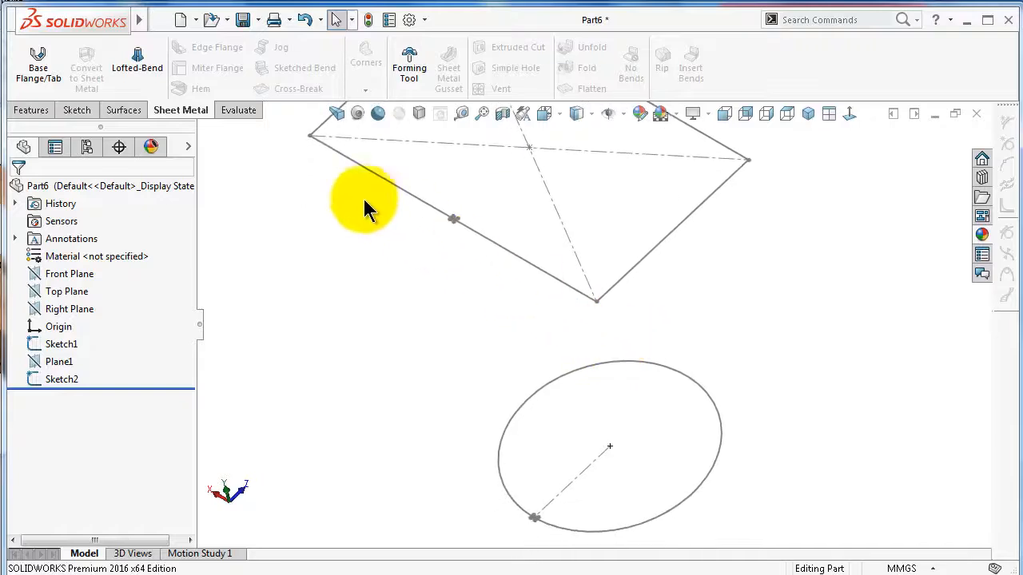
pyautogui.click(137, 62)
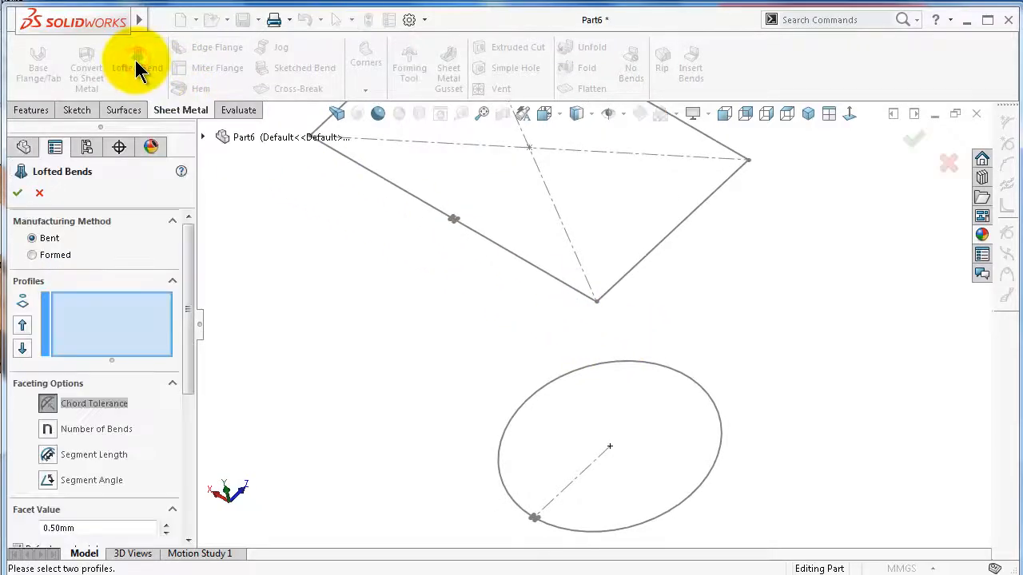
pyautogui.click(644, 256)
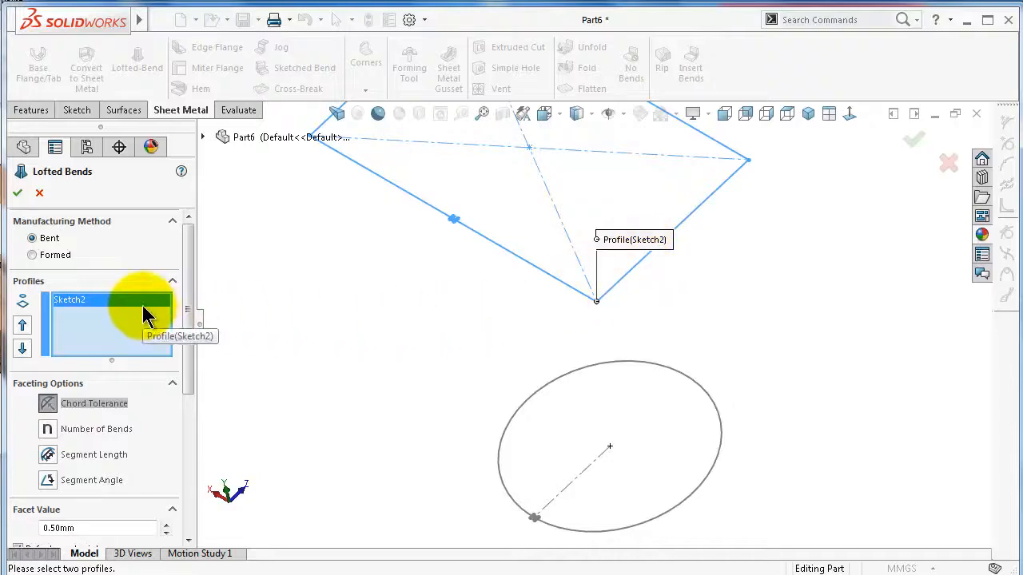
pyautogui.click(700, 484)
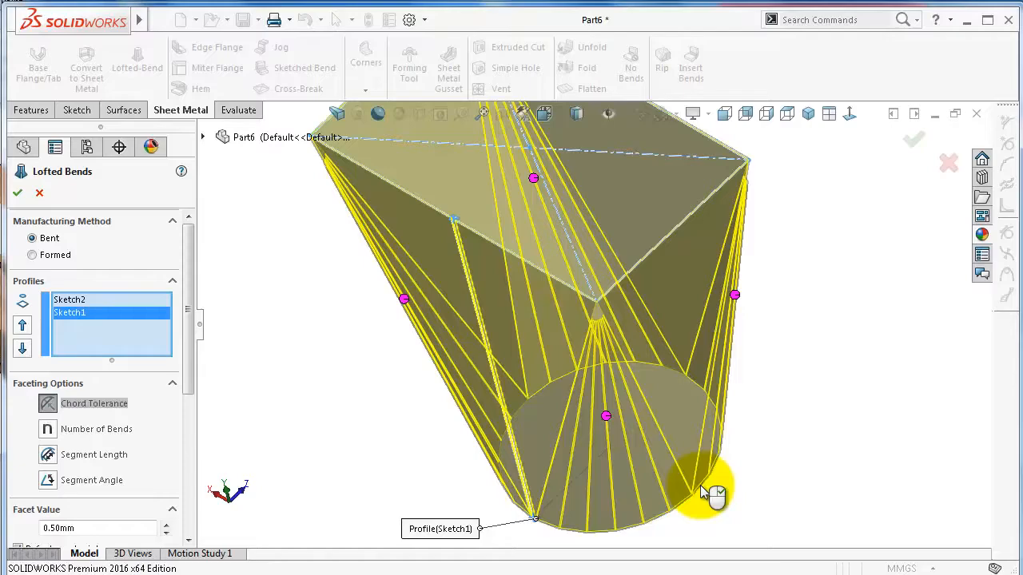
# Step: Inspect the bend preview at the rectangle's sharp corner and accept the lofted bend
pyautogui.moveTo(700, 485); pyautogui.dragTo(736, 441, button='middle')
pyautogui.scroll(-2, 505, 480)
pyautogui.moveTo(566, 482); pyautogui.dragTo(669, 219, button='middle')
pyautogui.scroll(-4, 684, 178)
pyautogui.scroll(-5, 657, 176)
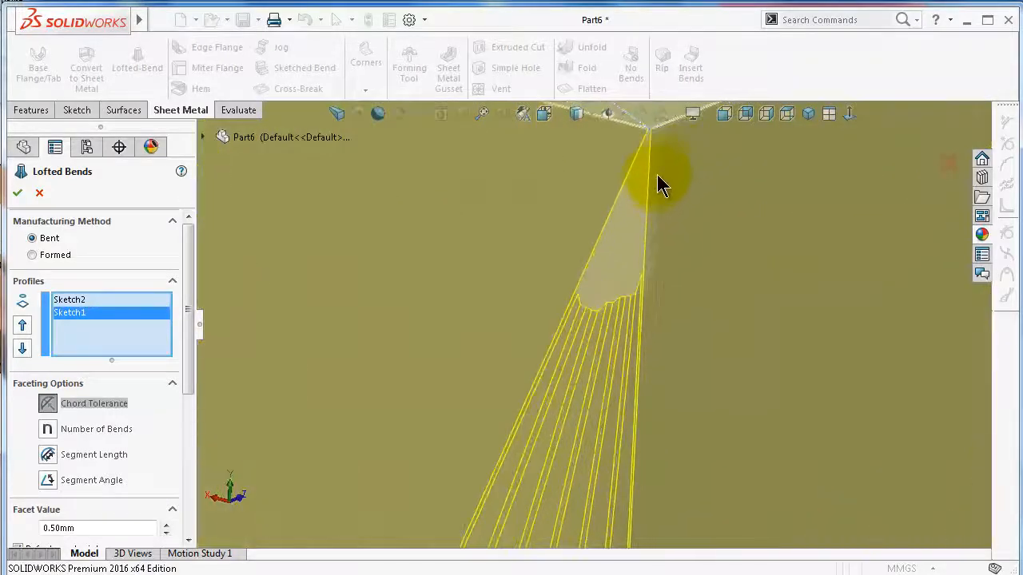
pyautogui.scroll(4, 626, 228)
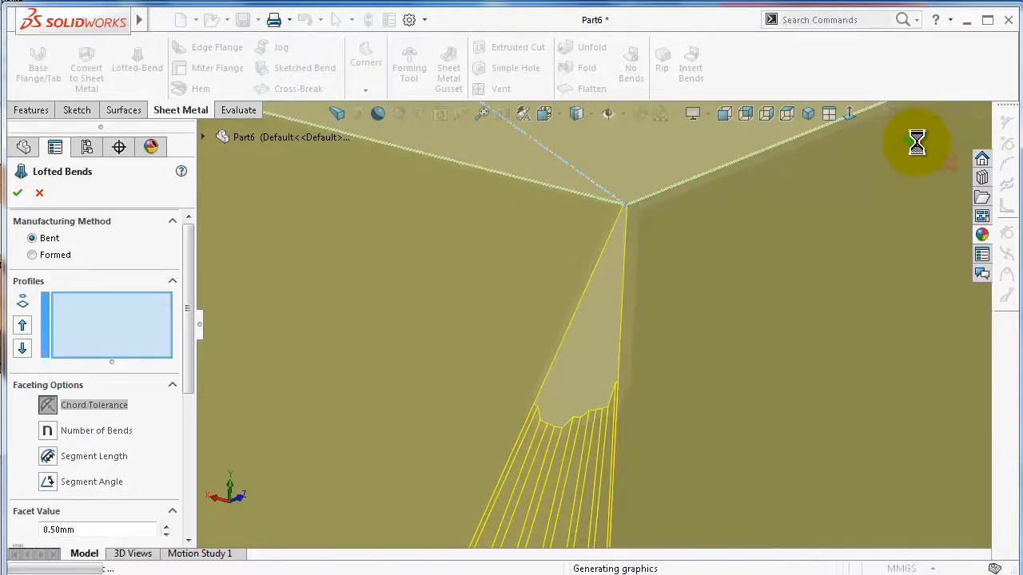
# Step: Inspect the gap and sharp corners of the lofted bend, and delete the feature
pyautogui.scroll(5, 620, 345)
pyautogui.scroll(6, 619, 351)
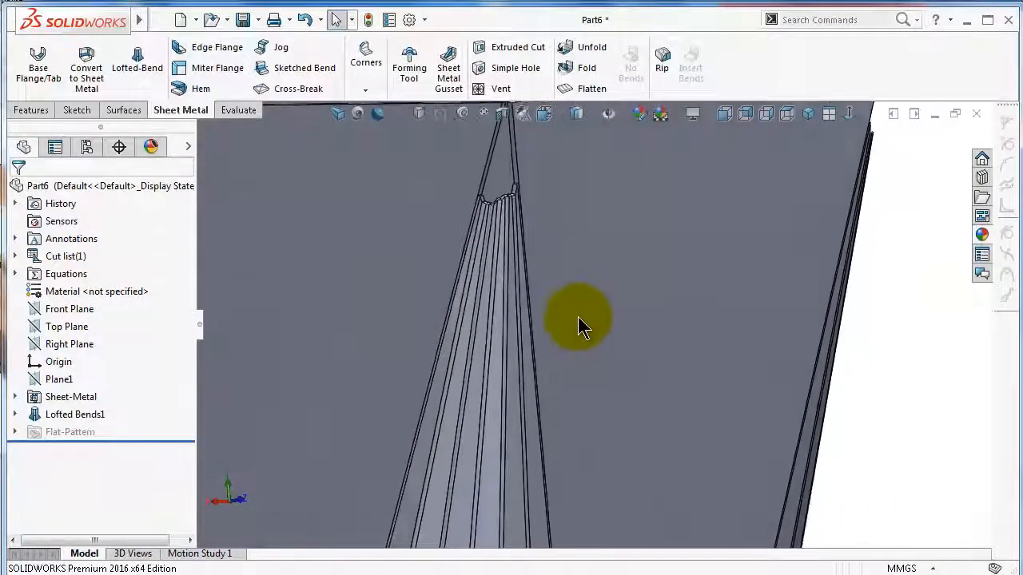
pyautogui.moveTo(559, 265)
pyautogui.mouseDown(button='middle')
pyautogui.moveTo(556, 253)
pyautogui.moveTo(552, 280)
pyautogui.moveTo(572, 253)
pyautogui.moveTo(563, 249)
pyautogui.moveTo(778, 277)
pyautogui.moveTo(769, 235)
pyautogui.moveTo(744, 235)
pyautogui.moveTo(783, 247)
pyautogui.moveTo(678, 267)
pyautogui.moveTo(608, 263)
pyautogui.mouseUp(button='middle')
pyautogui.scroll(-4, 607, 268)
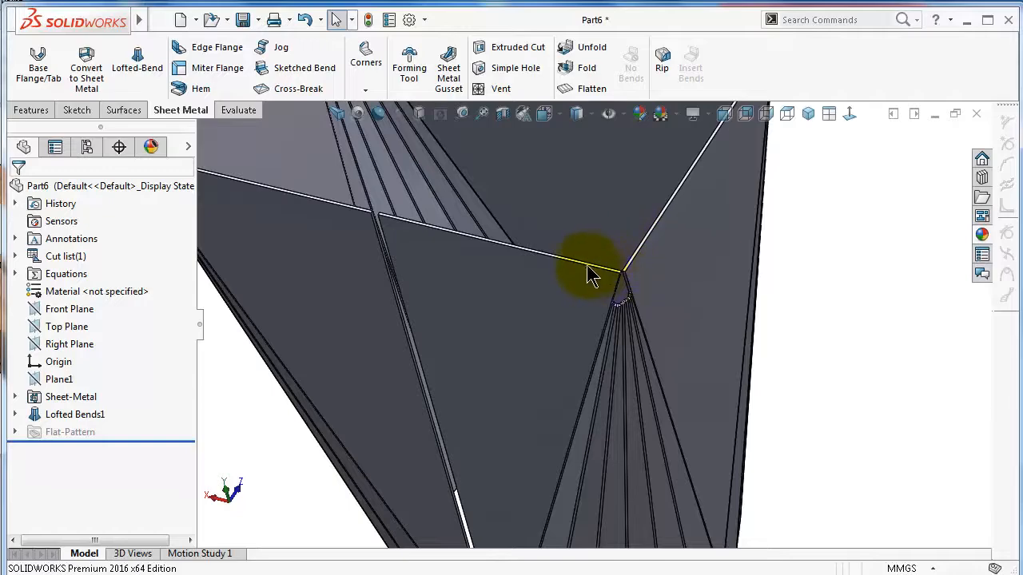
pyautogui.moveTo(607, 277); pyautogui.dragTo(652, 269, button='middle')
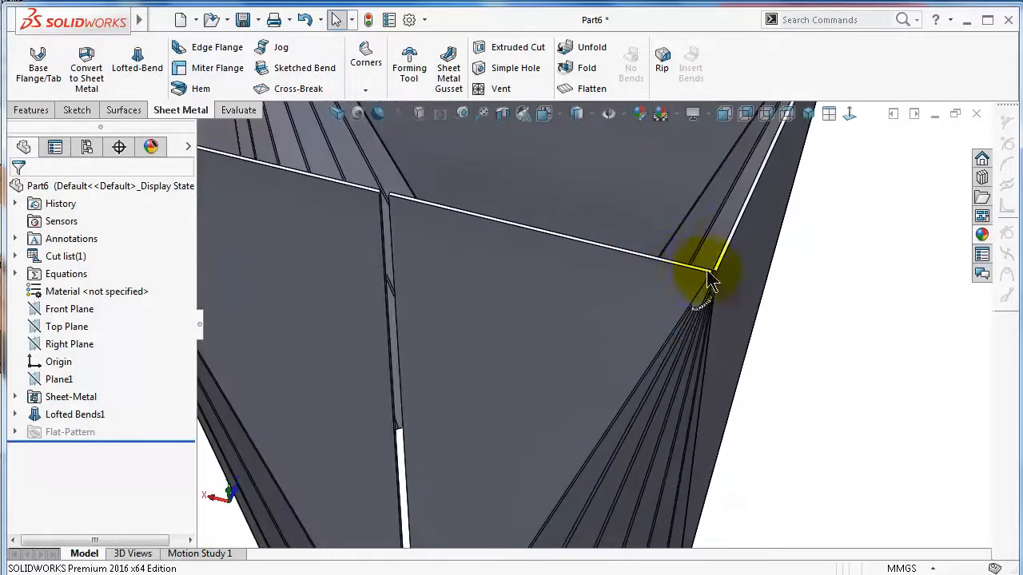
pyautogui.moveTo(312, 339); pyautogui.dragTo(662, 320, button='middle')
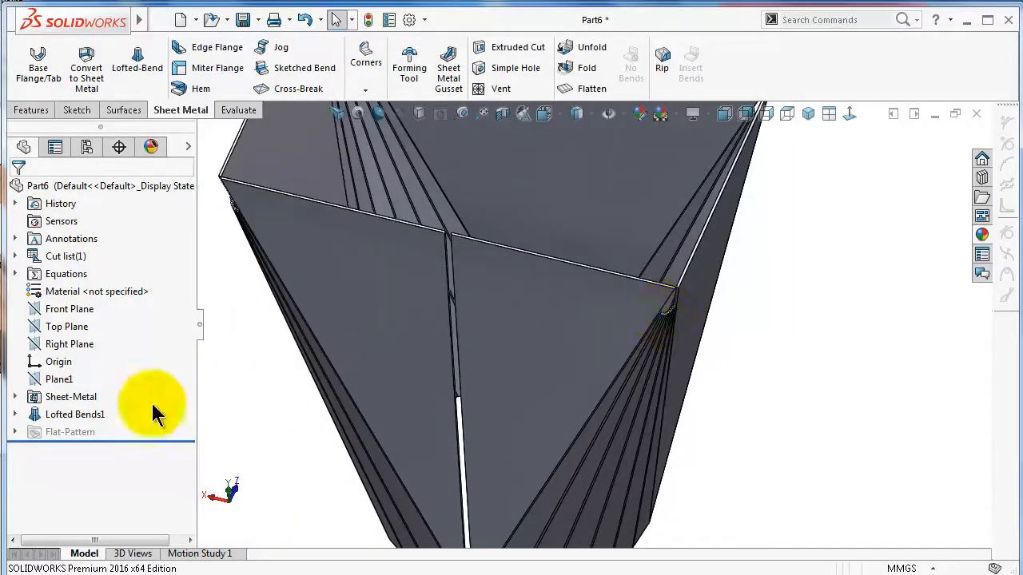
pyautogui.rightClick(90, 414)
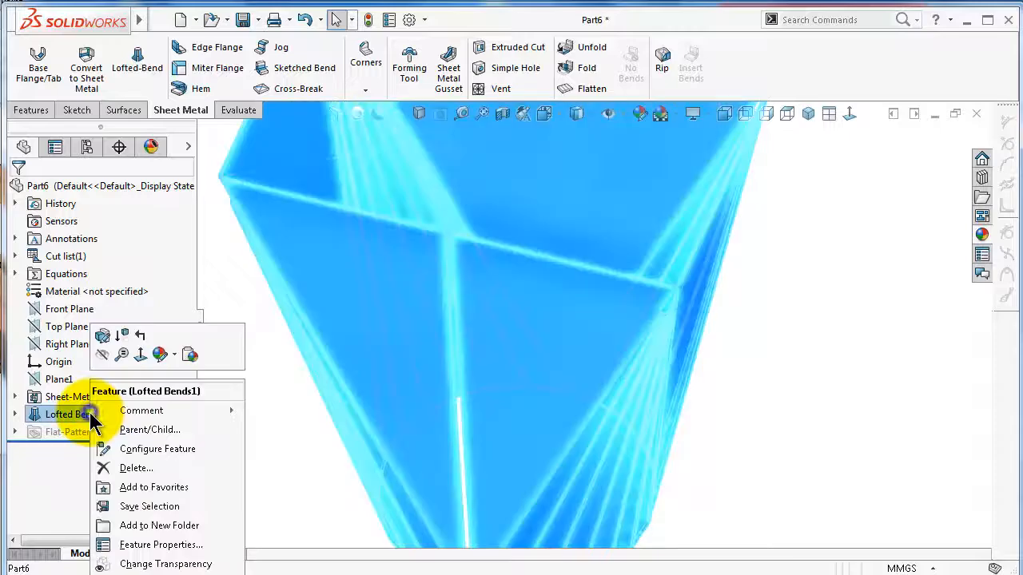
pyautogui.click(118, 464)
pyautogui.click(723, 337)
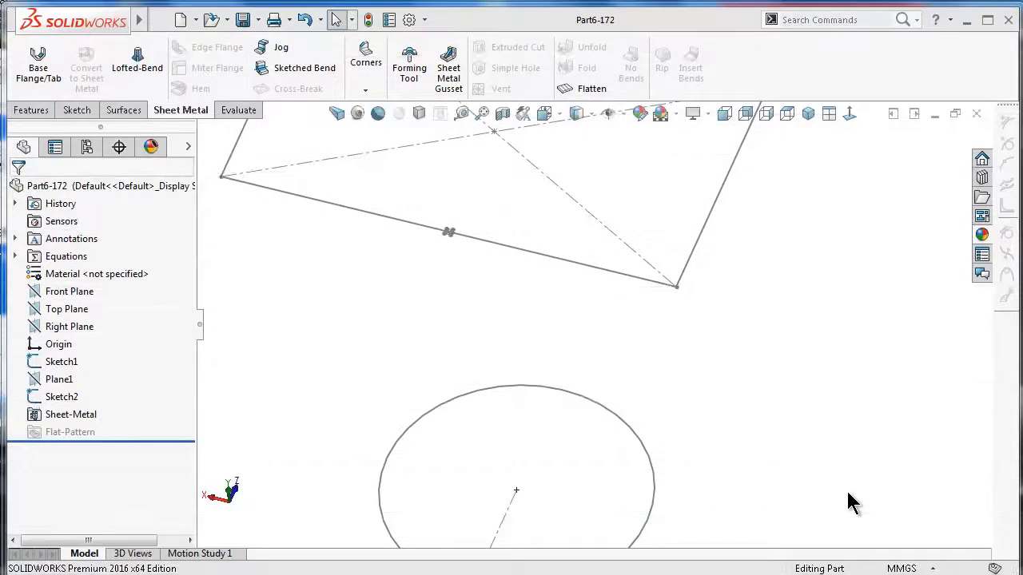
# Step: Edit the rectangle sketch to round all four corners with 10 mm sketch fillets, and exit the sketch
pyautogui.click(68, 396)
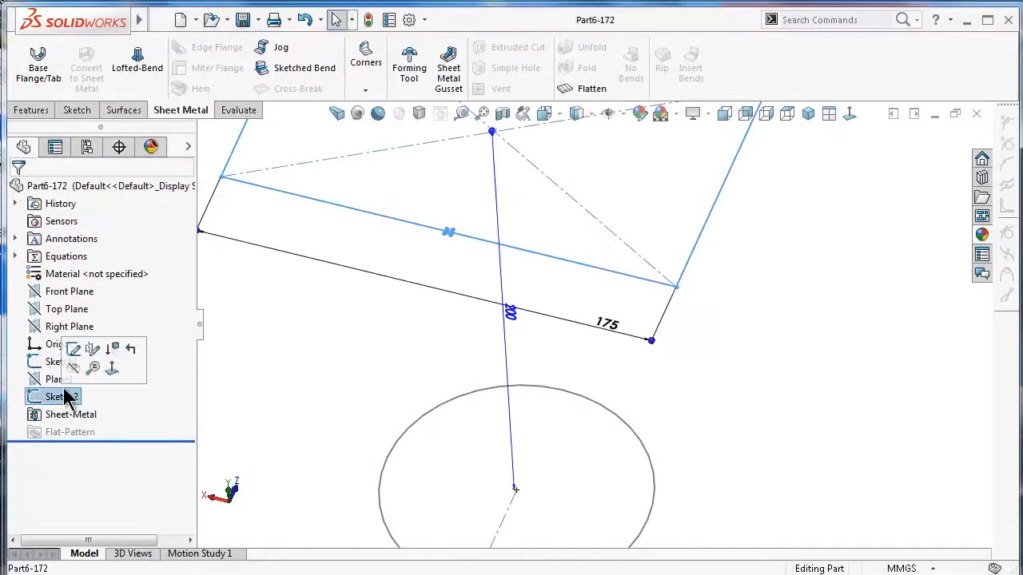
pyautogui.click(91, 355)
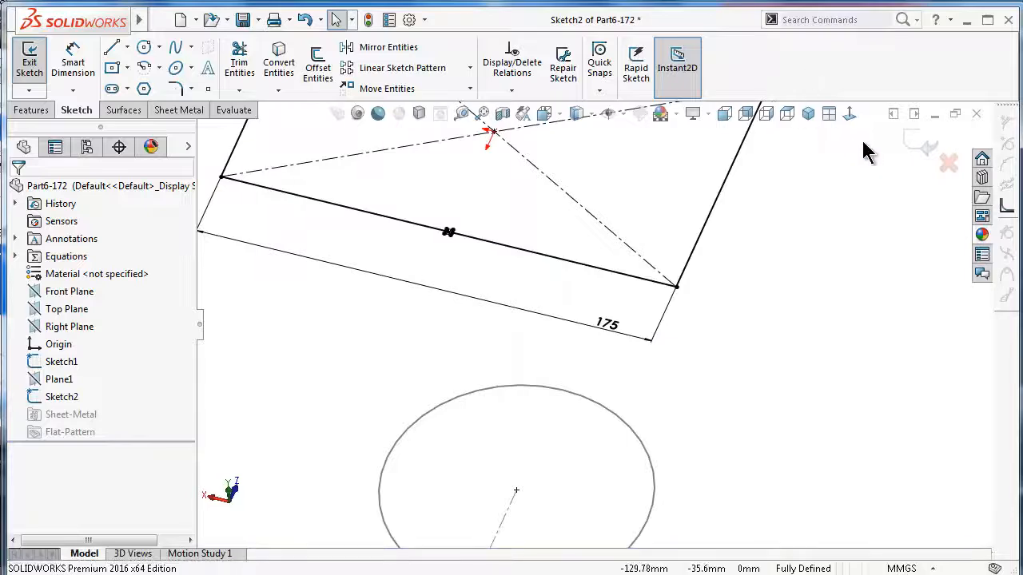
pyautogui.click(850, 113)
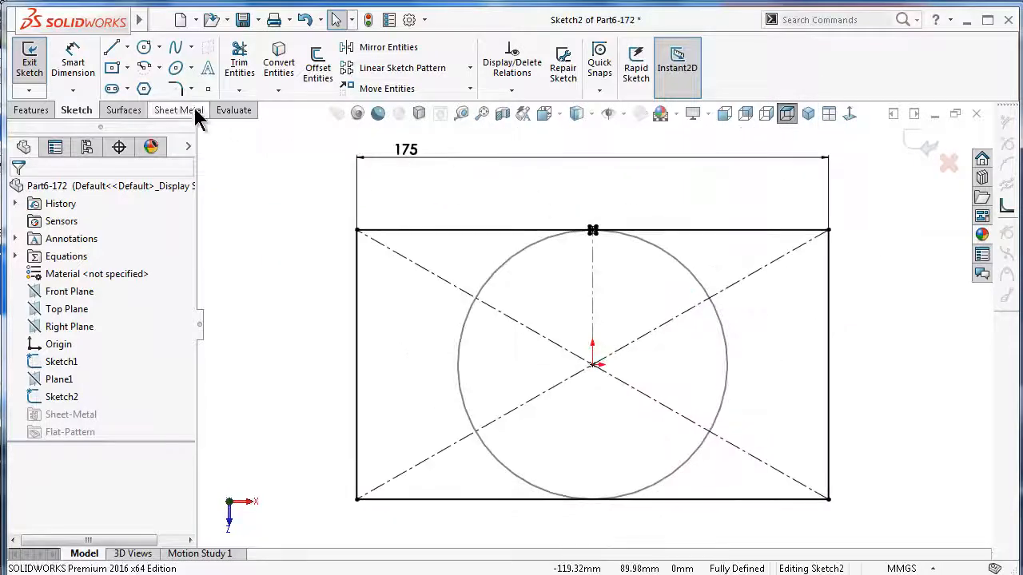
pyautogui.click(174, 90)
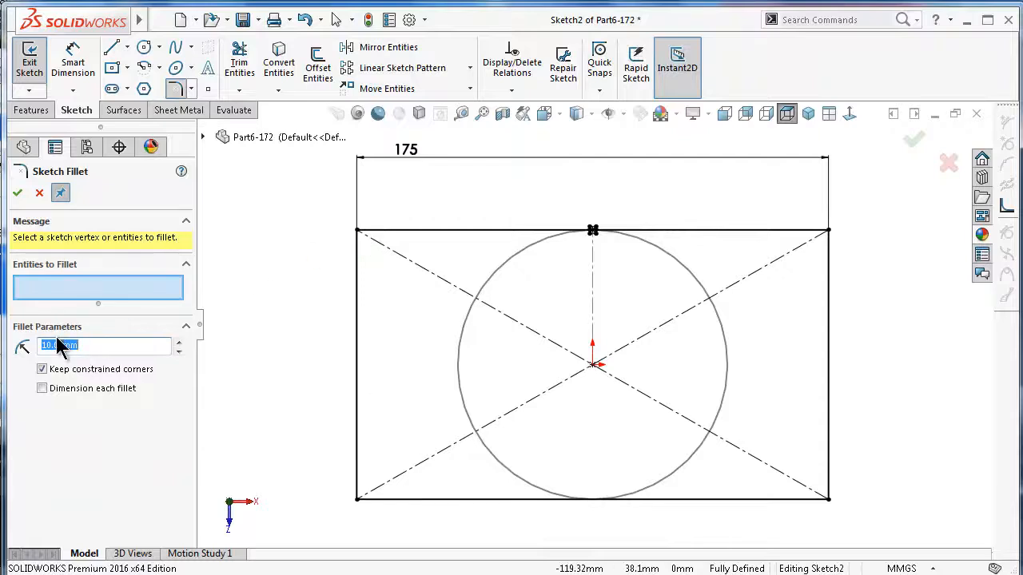
pyautogui.click(358, 233)
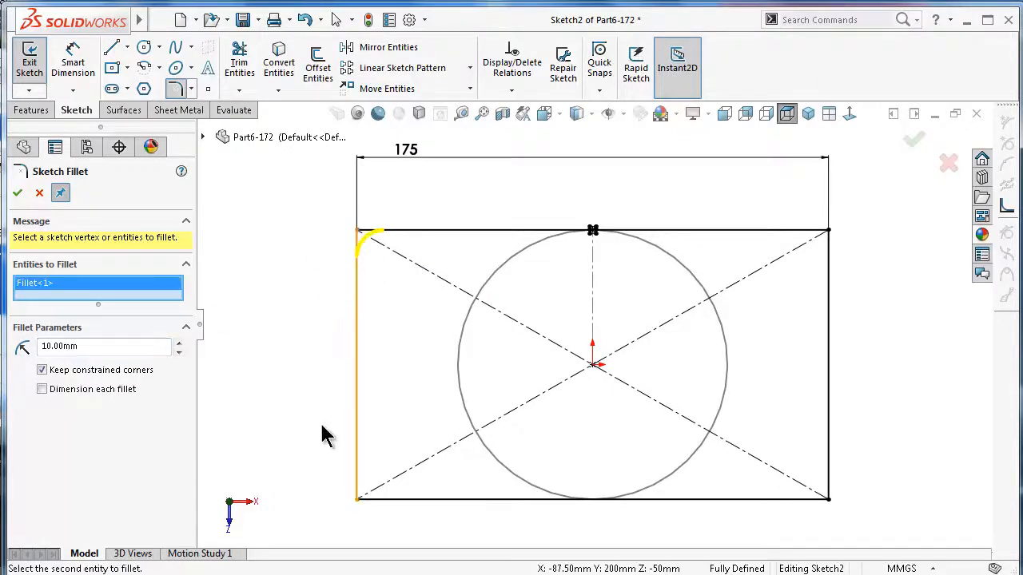
pyautogui.click(358, 500)
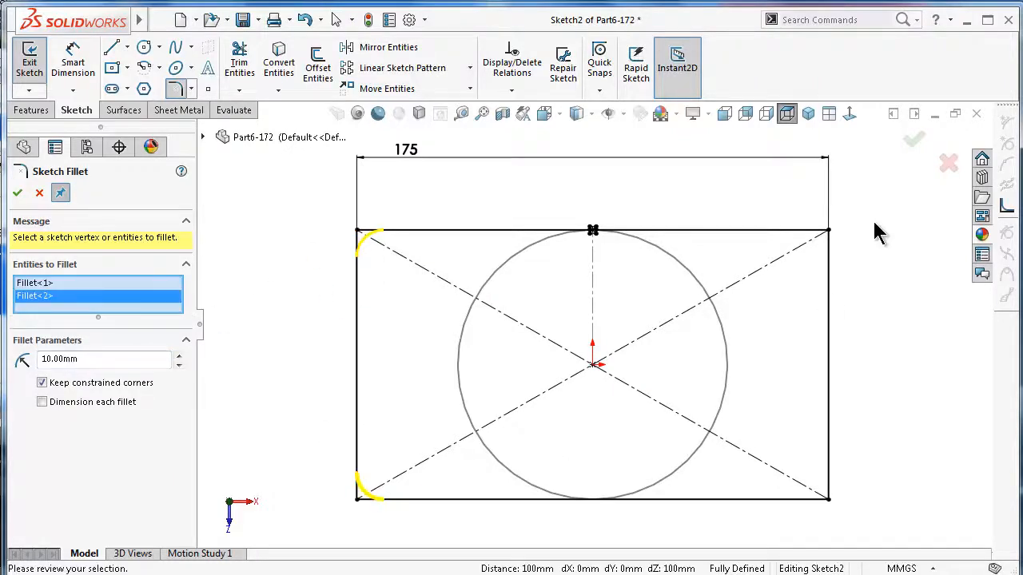
pyautogui.click(828, 233)
pyautogui.click(829, 500)
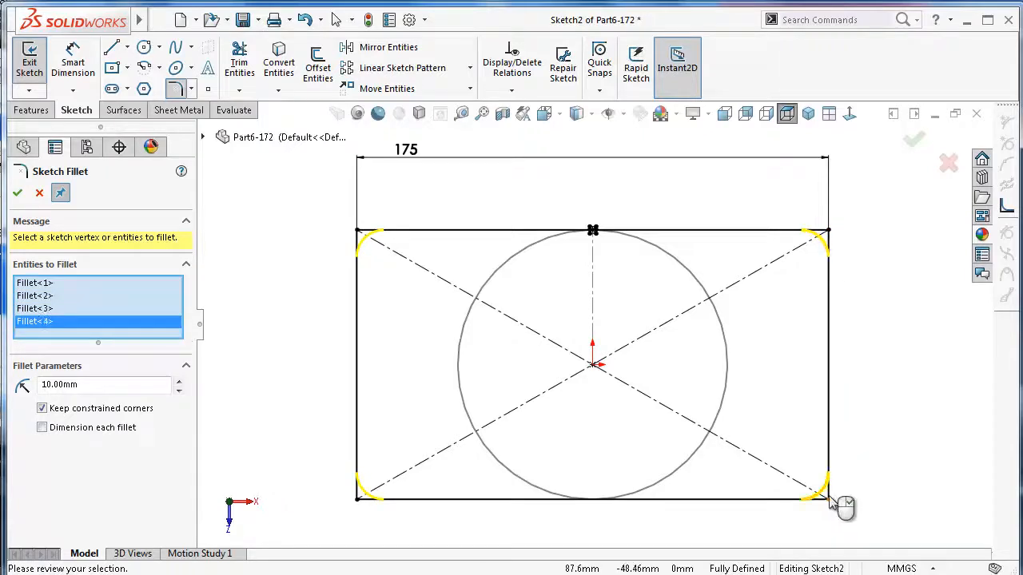
pyautogui.rightClick(831, 501)
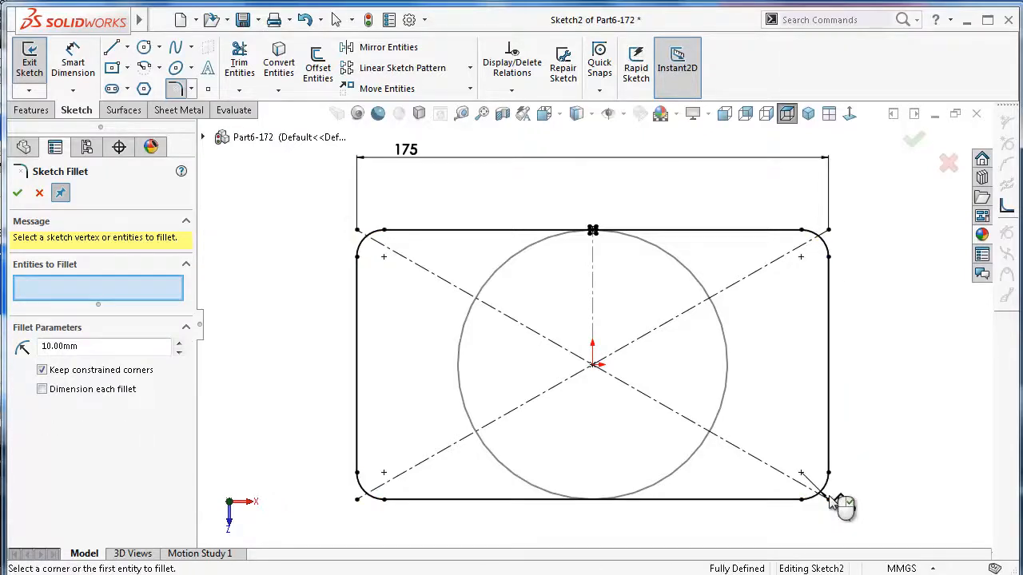
pyautogui.click(916, 141)
pyautogui.click(917, 141)
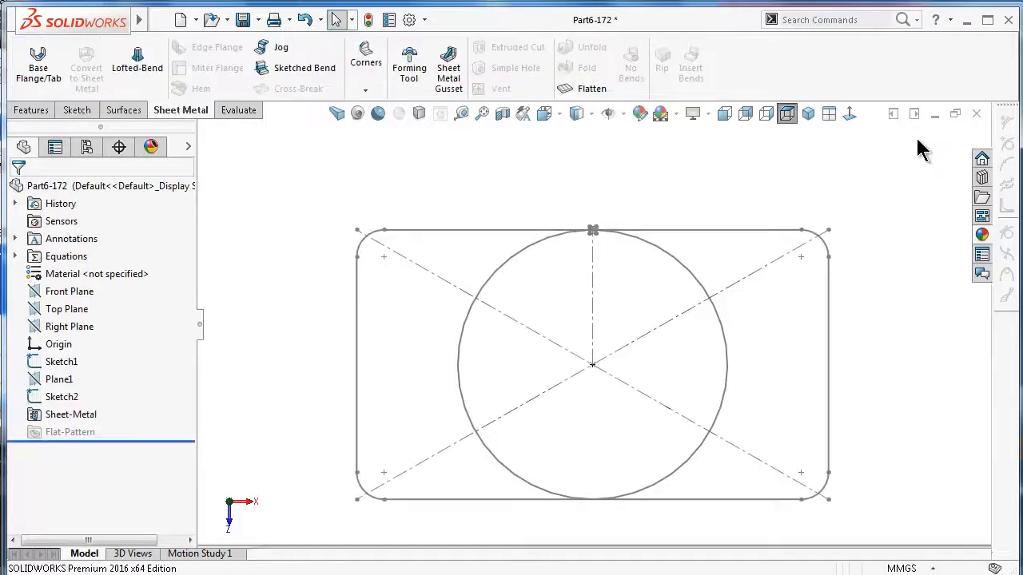
# Step: Set up a Lofted-Bend with the Bent method from the rounded rectangle and circle sketches, and inspect the preview at the rounded corner
pyautogui.moveTo(667, 252)
pyautogui.mouseDown(button='middle')
pyautogui.moveTo(676, 362)
pyautogui.moveTo(487, 268)
pyautogui.mouseUp(button='middle')
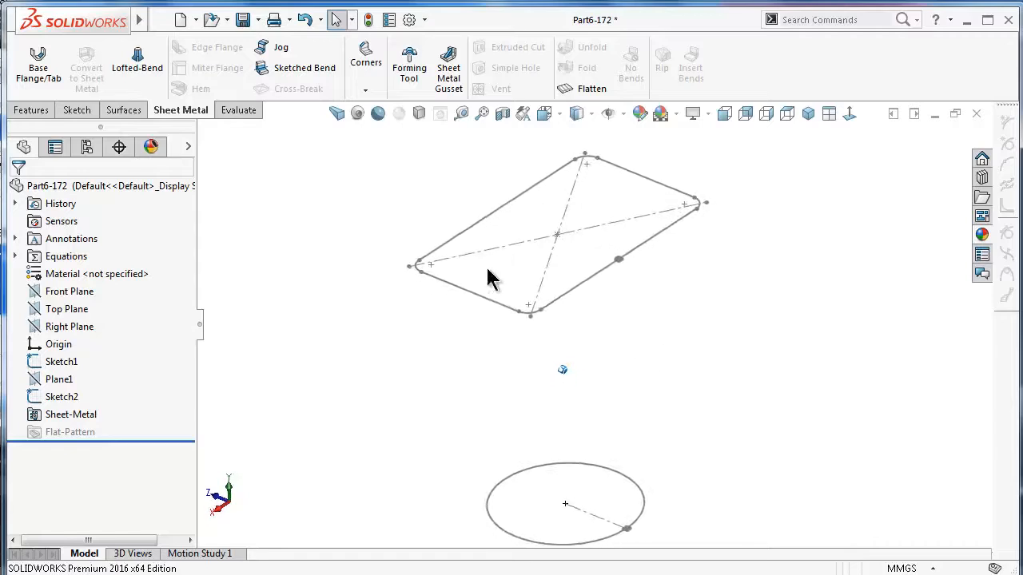
pyautogui.click(144, 70)
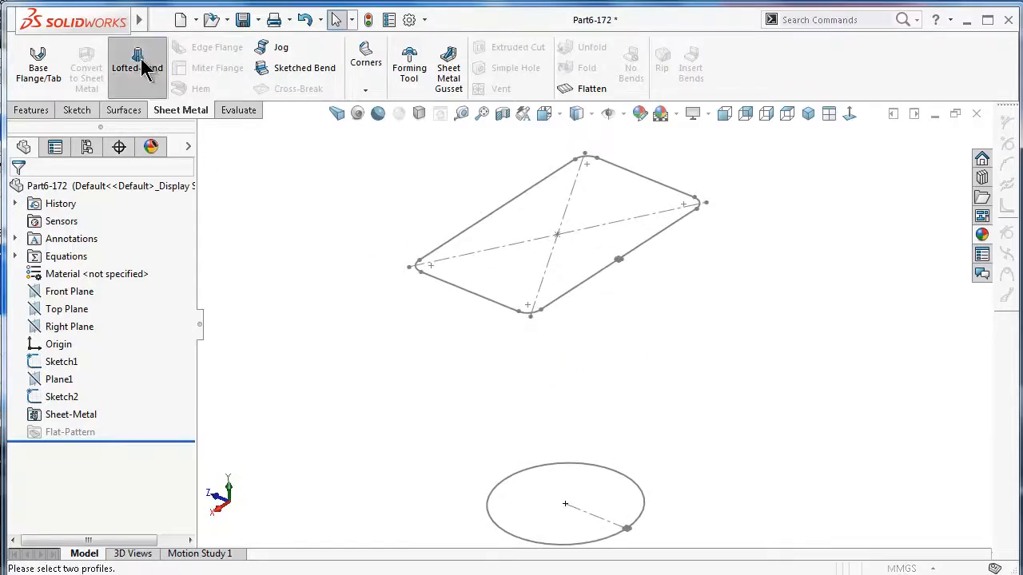
pyautogui.click(593, 277)
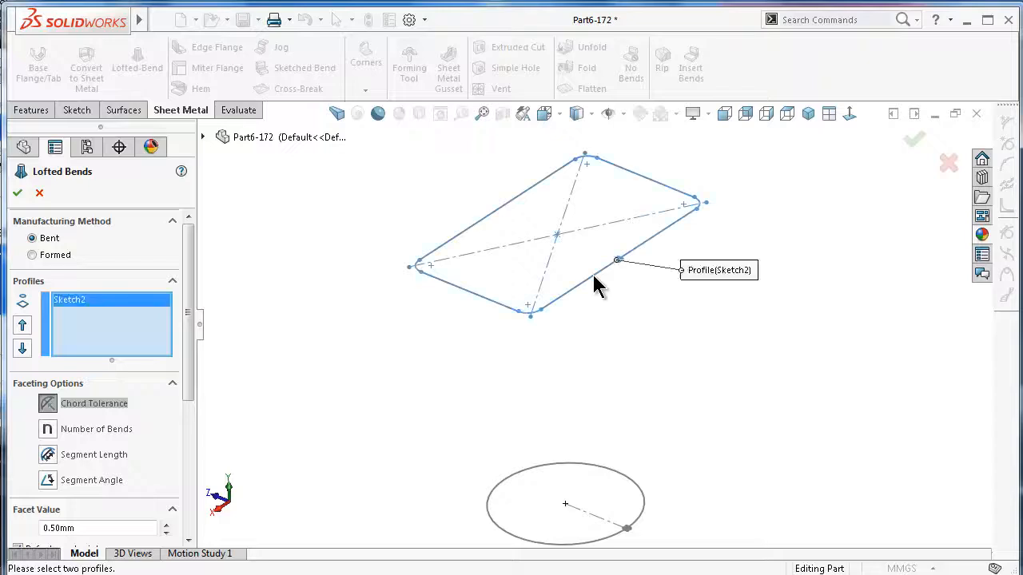
pyautogui.click(612, 538)
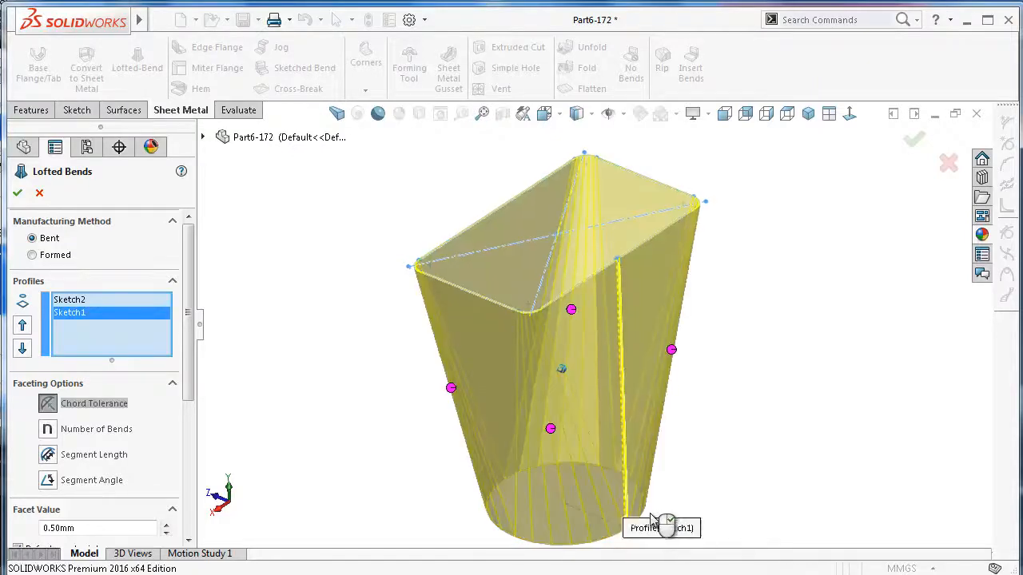
pyautogui.scroll(-3, 581, 308)
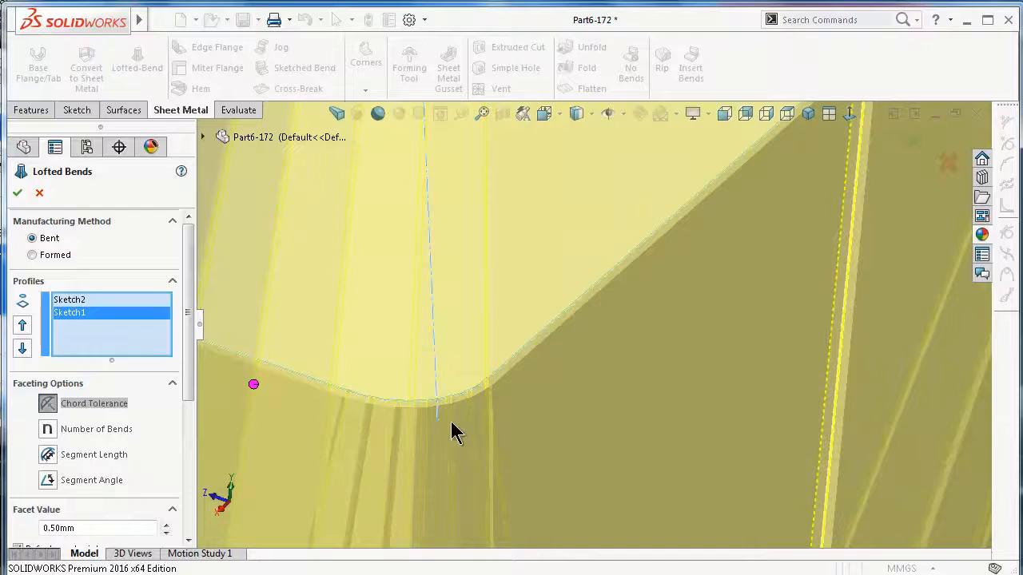
pyautogui.moveTo(452, 423); pyautogui.dragTo(662, 368, button='middle')
pyautogui.scroll(3, 496, 367)
pyautogui.moveTo(817, 449); pyautogui.dragTo(447, 316, button='middle')
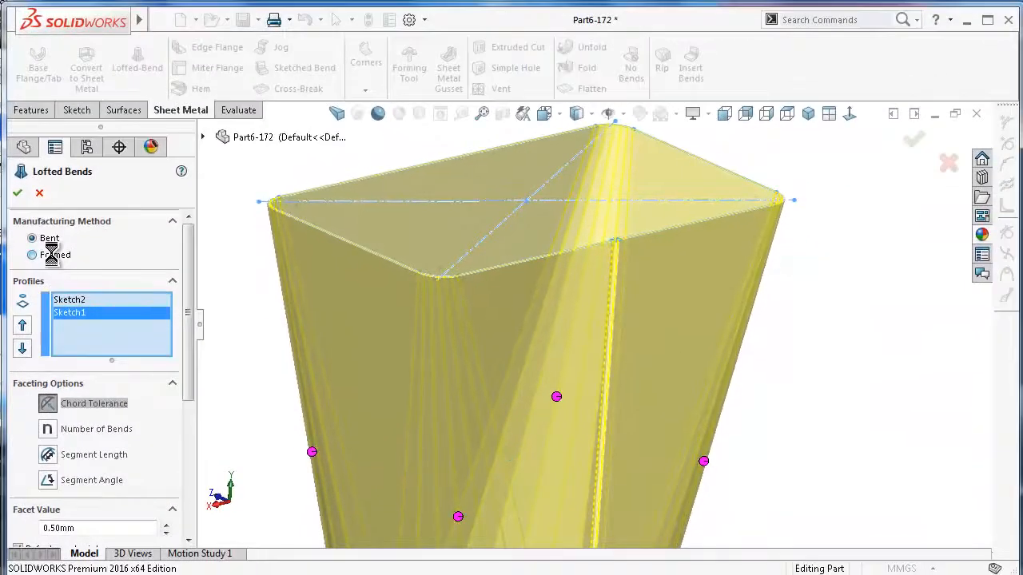
# Step: Preview the lofted bend with the Formed manufacturing method, and switch back to Bent
pyautogui.click(53, 254)
pyautogui.scroll(3, 475, 379)
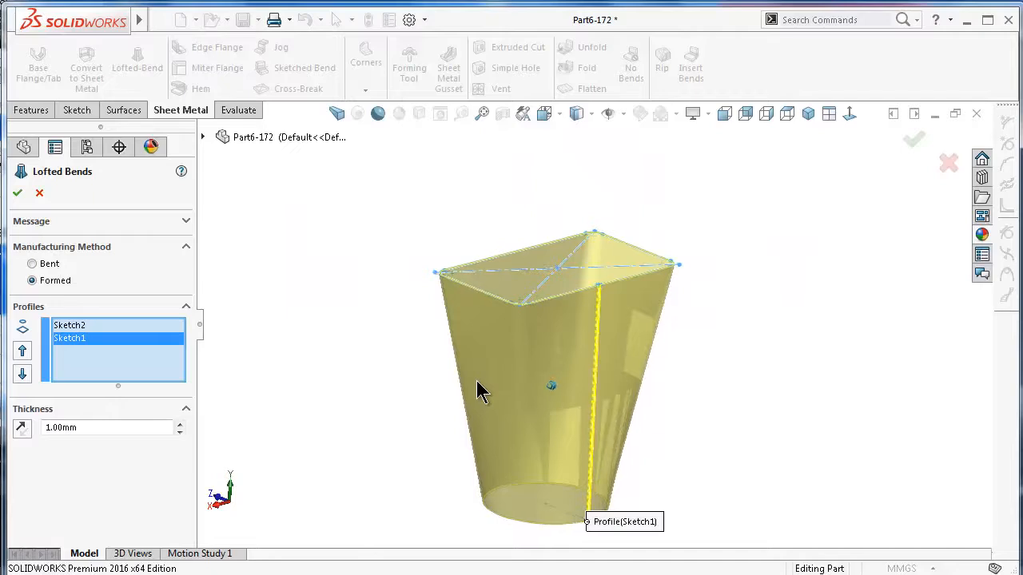
pyautogui.moveTo(477, 383); pyautogui.dragTo(581, 309, button='middle')
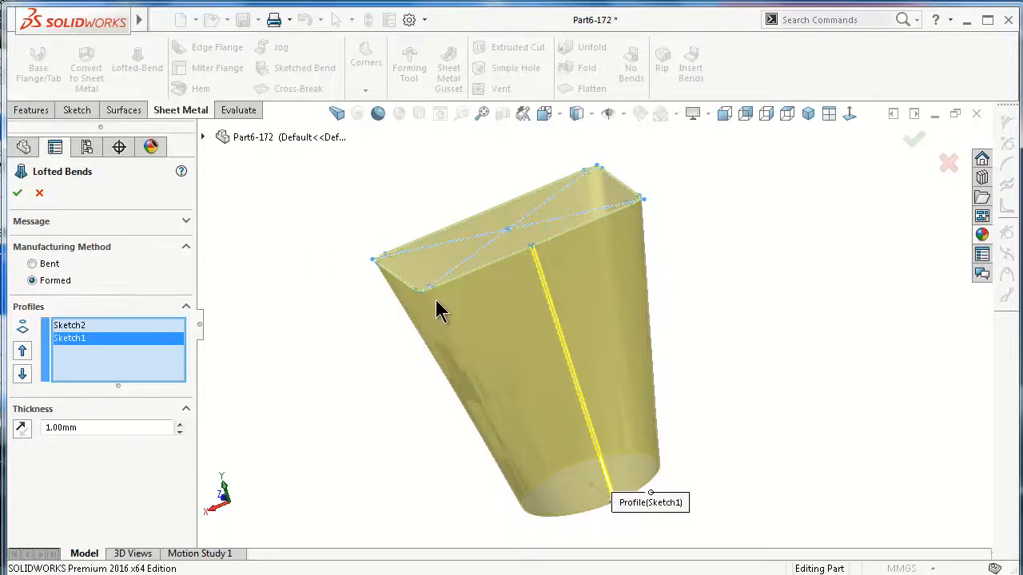
pyautogui.click(46, 266)
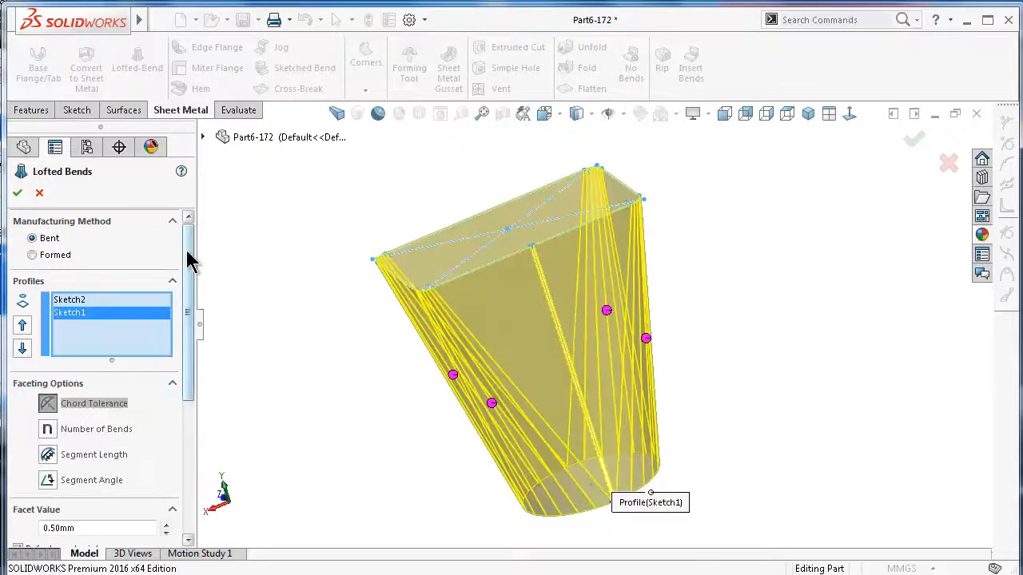
# Step: Inspect the Chord Tolerance facets at a 0.50 mm facet value, turn off Refer to endpoint, and accept the lofted bend
pyautogui.moveTo(190, 262)
pyautogui.mouseDown()
pyautogui.moveTo(192, 286)
pyautogui.moveTo(185, 280)
pyautogui.mouseUp()
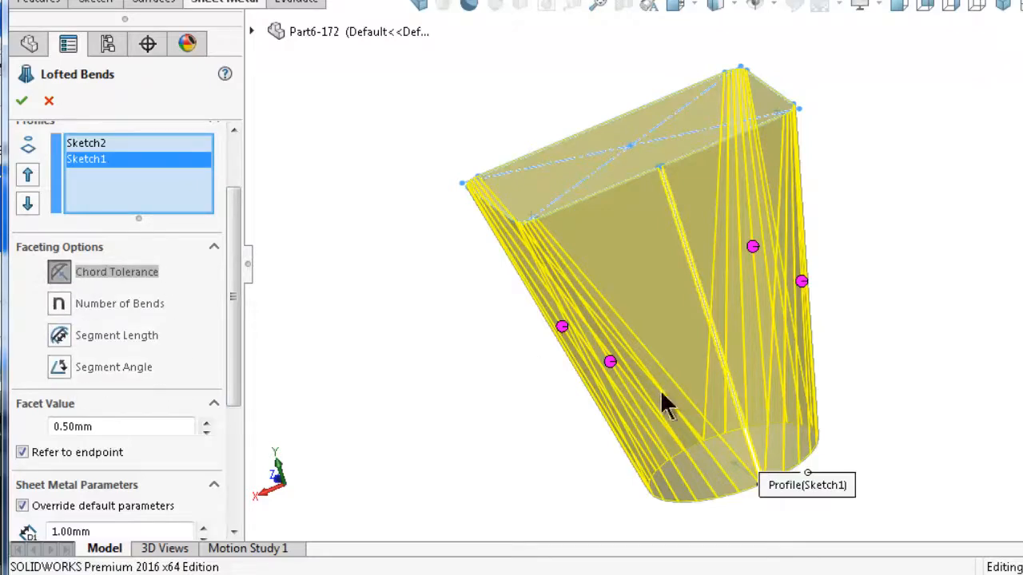
pyautogui.moveTo(796, 460); pyautogui.dragTo(810, 367, button='middle')
pyautogui.scroll(-3, 810, 367)
pyautogui.moveTo(802, 326)
pyautogui.mouseDown(button='middle')
pyautogui.moveTo(692, 334)
pyautogui.moveTo(578, 256)
pyautogui.mouseUp(button='middle')
pyautogui.scroll(2, 639, 254)
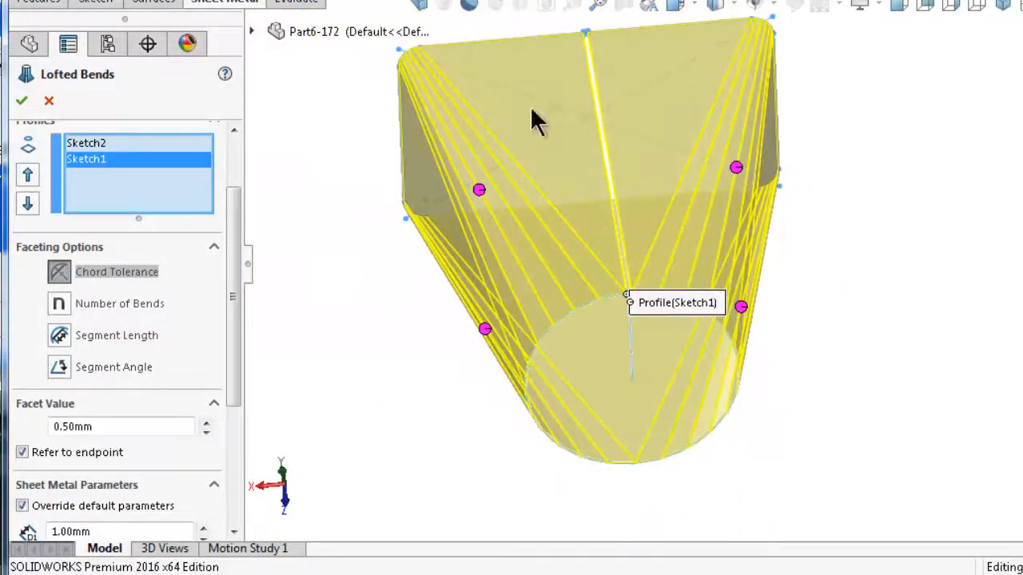
pyautogui.moveTo(753, 204)
pyautogui.mouseDown(button='middle')
pyautogui.moveTo(578, 163)
pyautogui.moveTo(578, 189)
pyautogui.moveTo(716, 250)
pyautogui.mouseUp(button='middle')
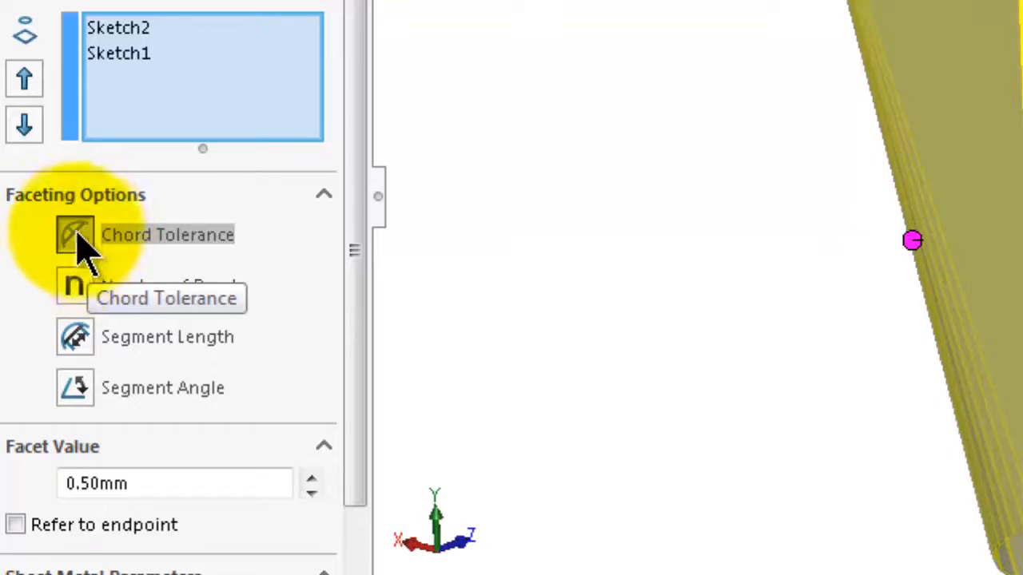
pyautogui.click(679, 404)
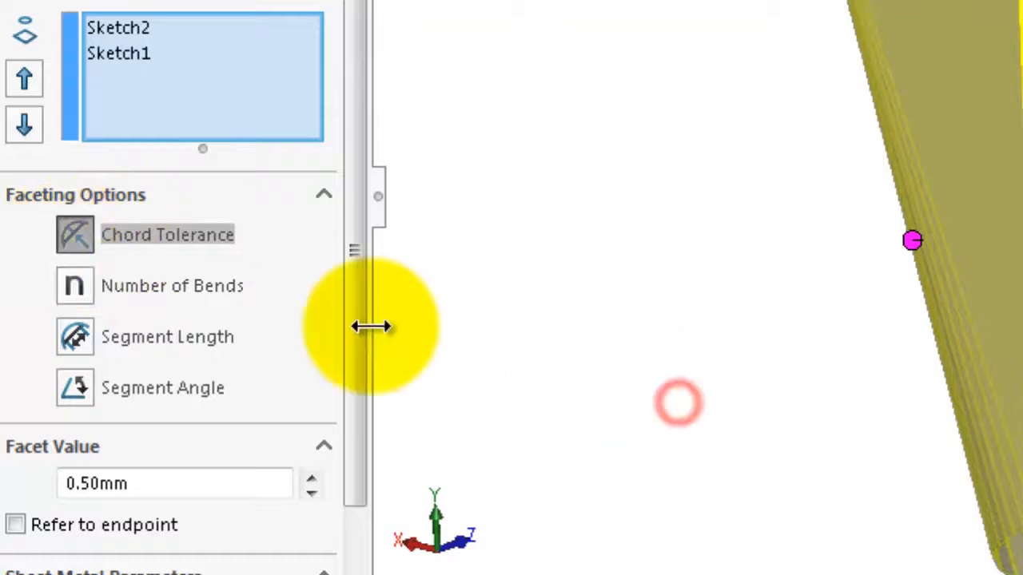
pyautogui.moveTo(934, 479); pyautogui.dragTo(1021, 503, button='middle')
pyautogui.scroll(-5, 1010, 511)
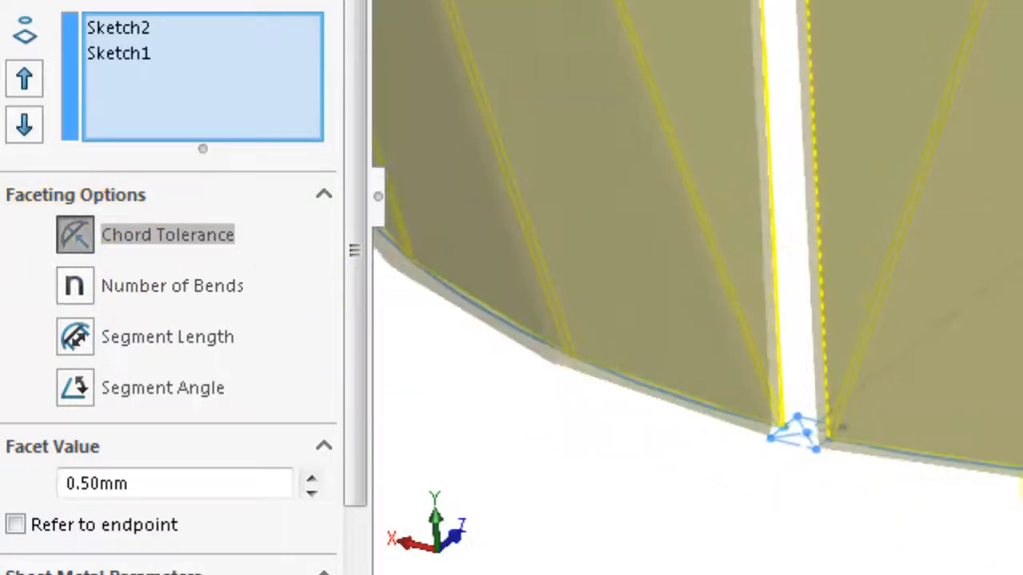
pyautogui.scroll(2, 939, 290)
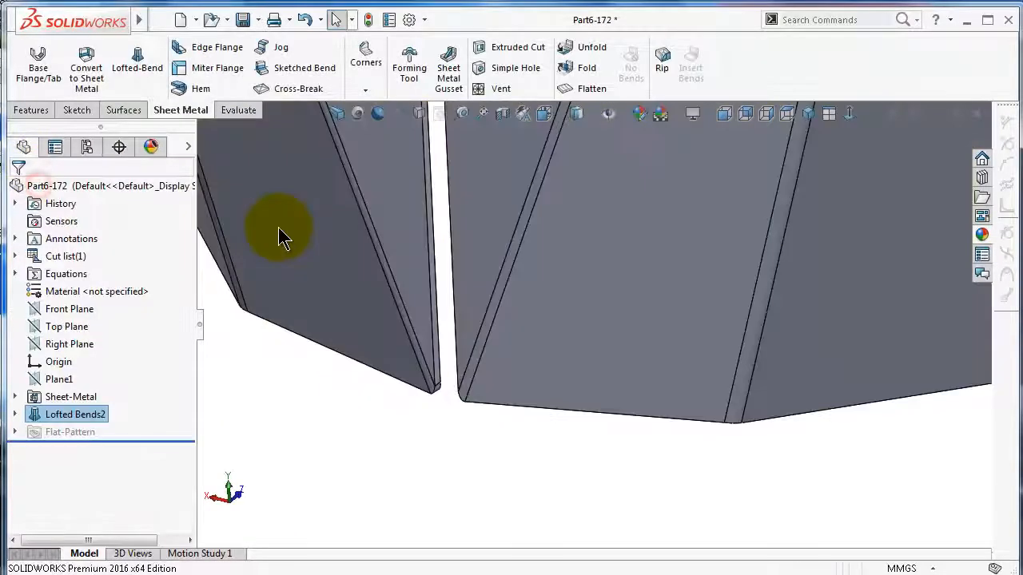
pyautogui.scroll(2, 707, 167)
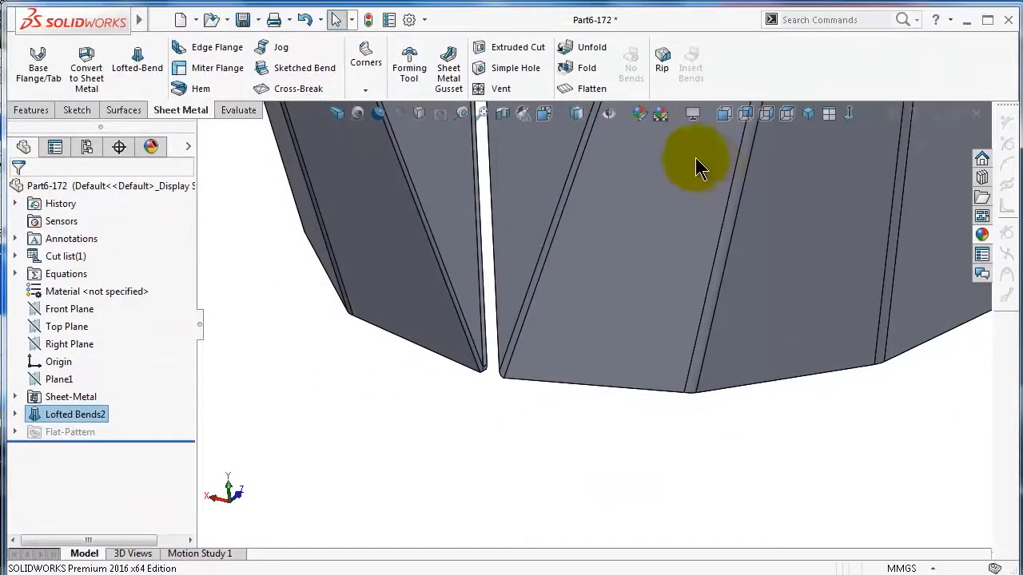
# Step: Flatten the lofted bend and orient the view normal to the flat pattern
pyautogui.click(583, 88)
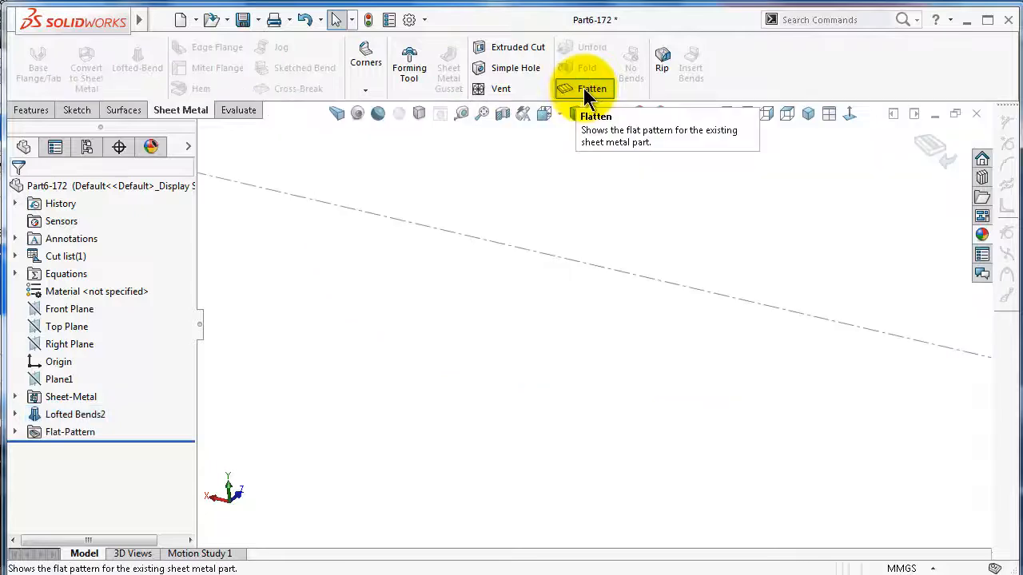
pyautogui.click(849, 116)
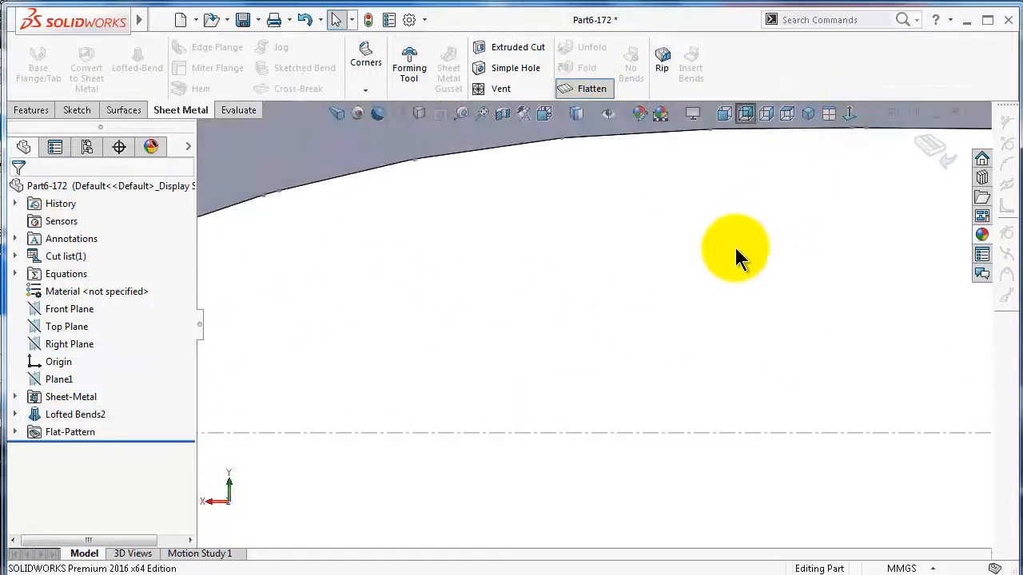
pyautogui.scroll(-5, 854, 295)
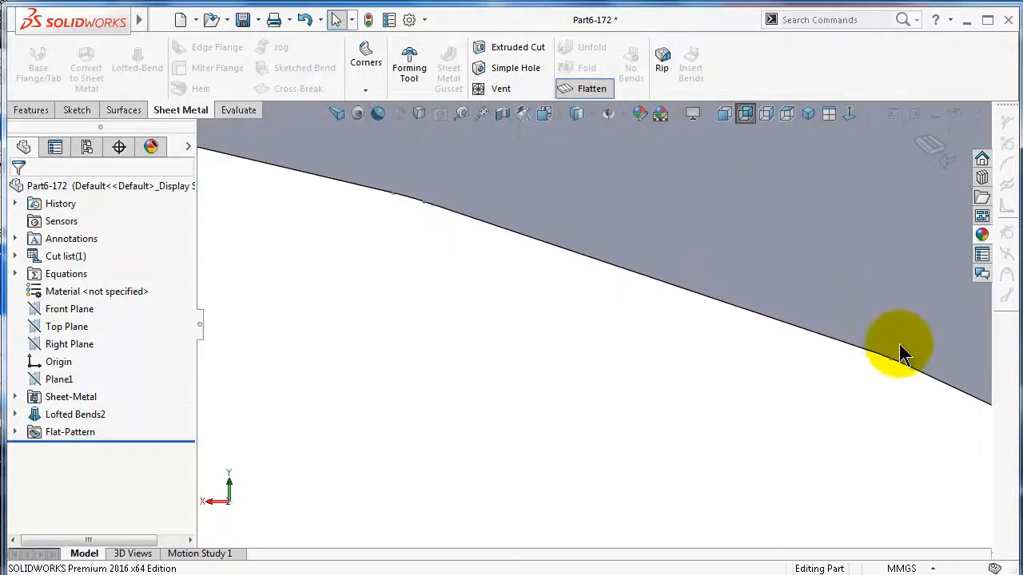
# Step: Check the lengths of the straight edge segments along the flat pattern's curved lower side, and exit the flattened state
pyautogui.click(917, 429)
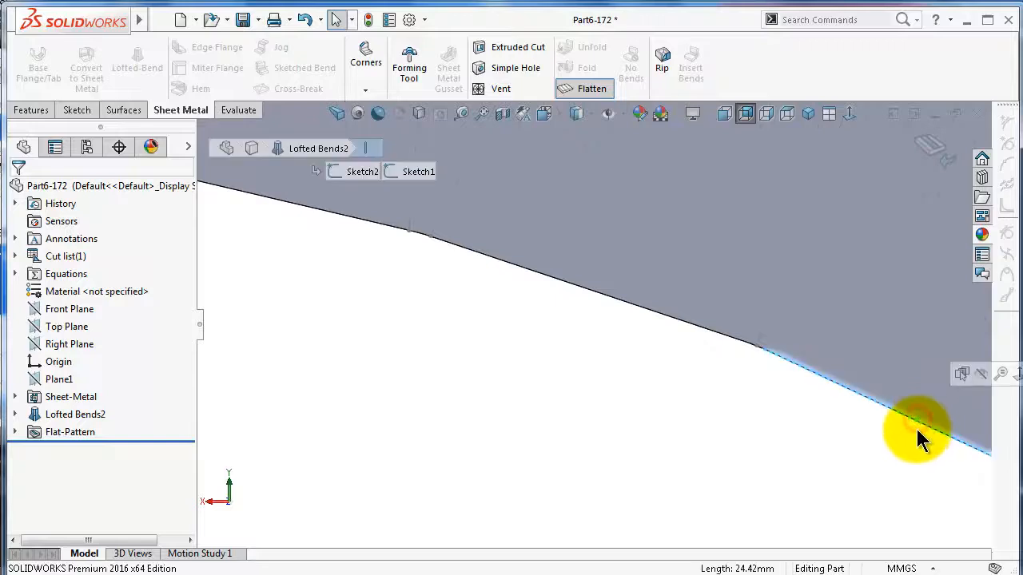
pyautogui.scroll(1, 916, 427)
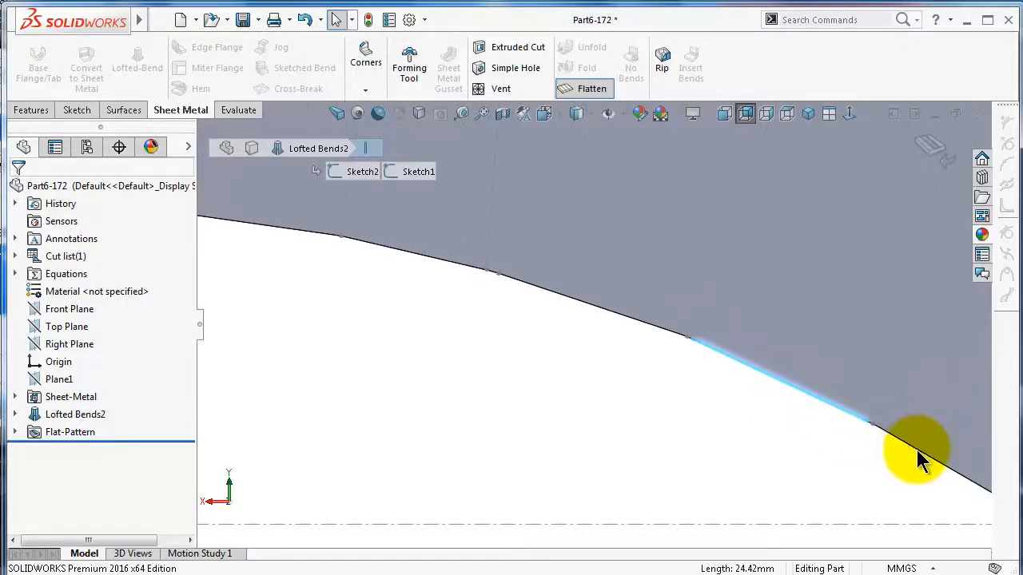
pyautogui.click(923, 455)
pyautogui.scroll(3, 911, 451)
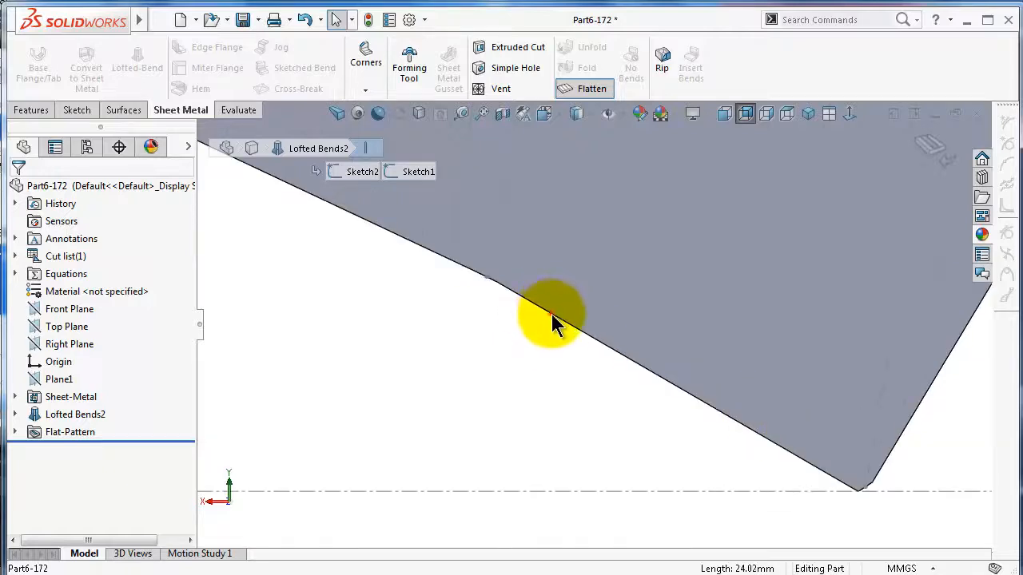
pyautogui.click(551, 314)
pyautogui.scroll(-2, 690, 400)
pyautogui.click(696, 441)
pyautogui.scroll(5, 679, 417)
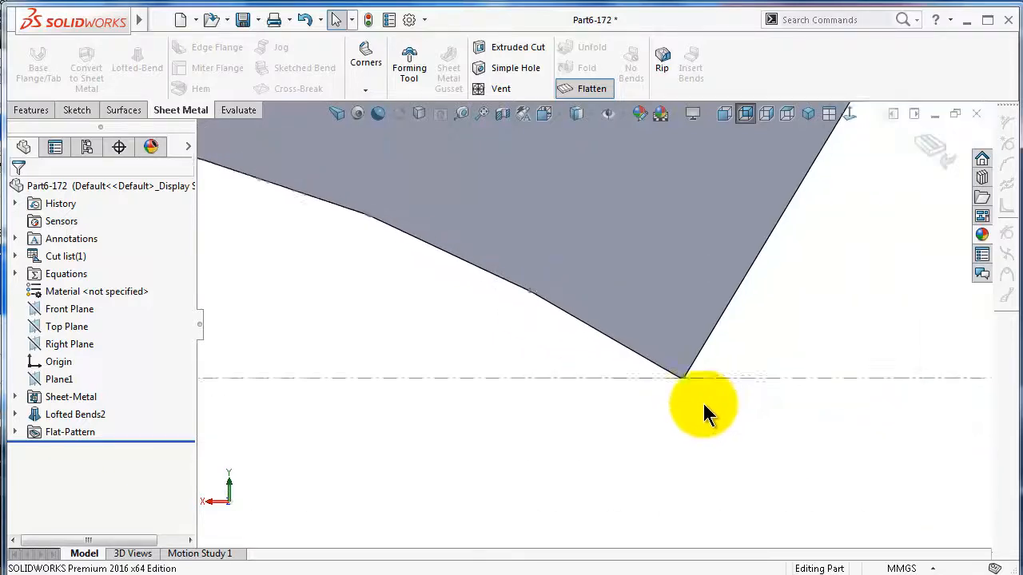
pyautogui.scroll(1, 707, 399)
pyautogui.moveTo(708, 391); pyautogui.dragTo(865, 206, button='middle')
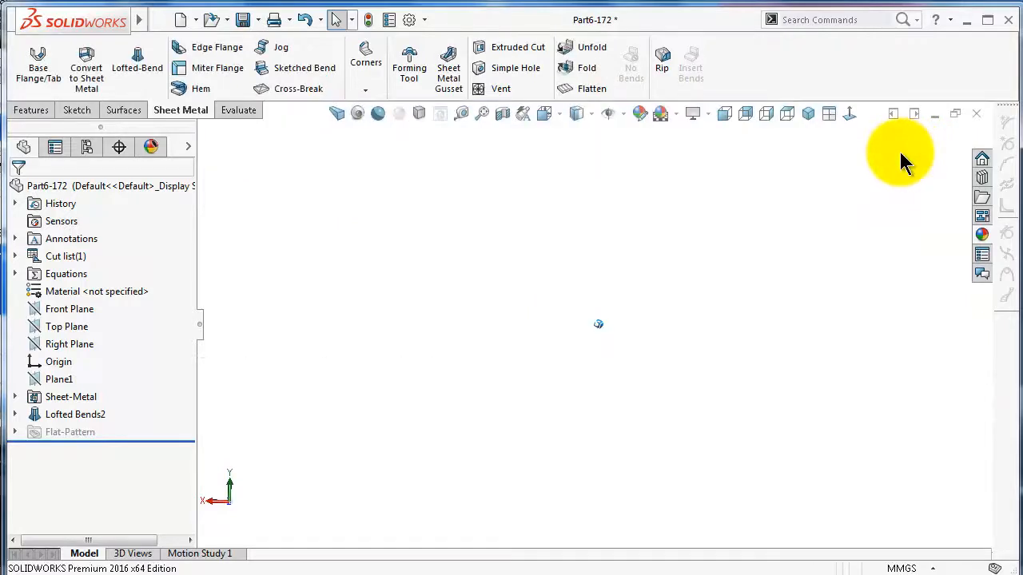
# Step: Edit the lofted bend, set its Chord Tolerance facet value to 5 mm and inspect the gap between the facets and the circular profile
pyautogui.click(70, 417)
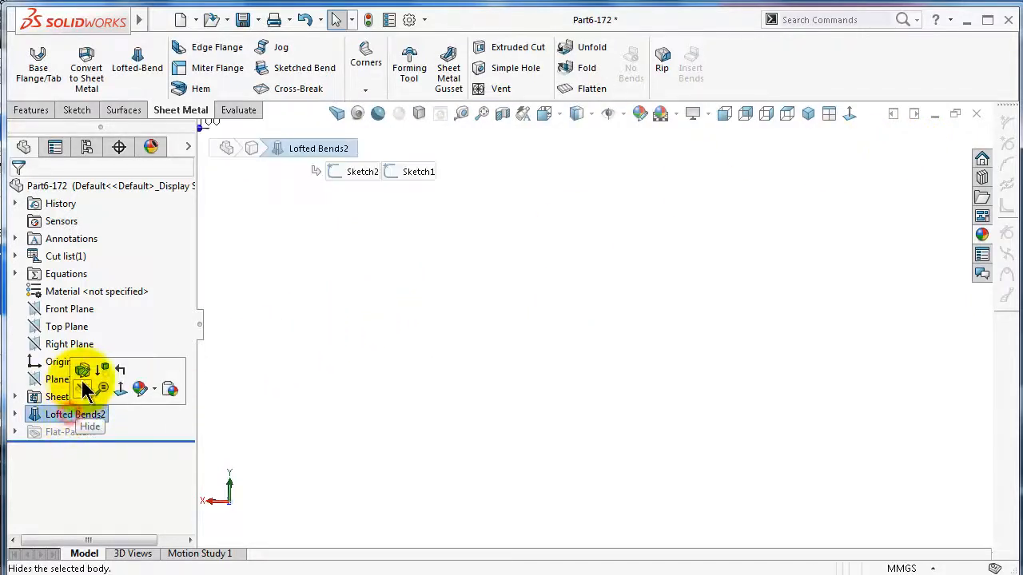
pyautogui.click(85, 374)
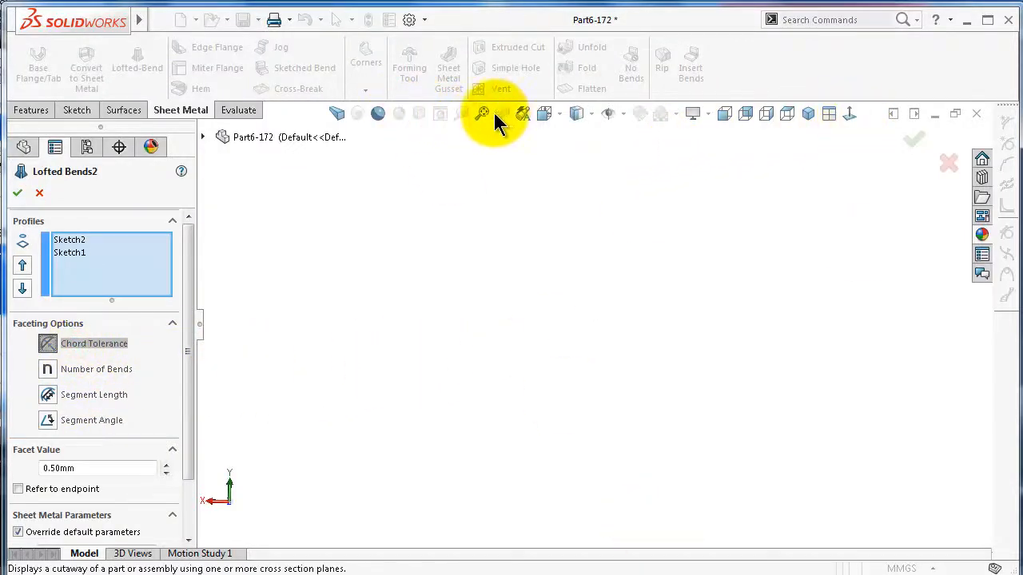
pyautogui.scroll(-3, 633, 489)
pyautogui.moveTo(633, 489)
pyautogui.mouseDown(button='middle')
pyautogui.moveTo(644, 451)
pyautogui.moveTo(490, 467)
pyautogui.moveTo(509, 495)
pyautogui.moveTo(480, 489)
pyautogui.mouseUp(button='middle')
pyautogui.scroll(-3, 644, 452)
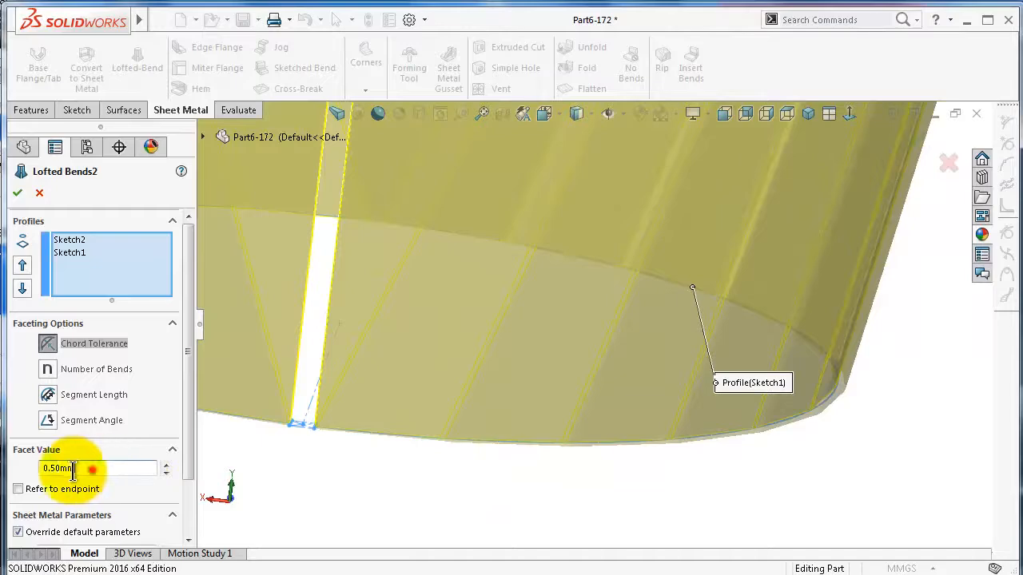
pyautogui.moveTo(91, 470); pyautogui.dragTo(42, 476)
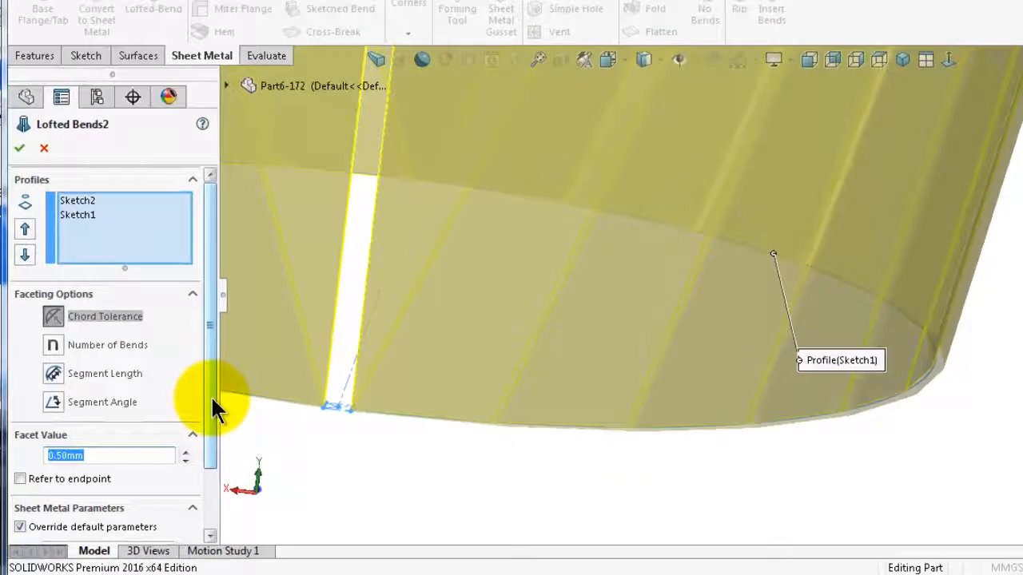
pyautogui.write('5.')
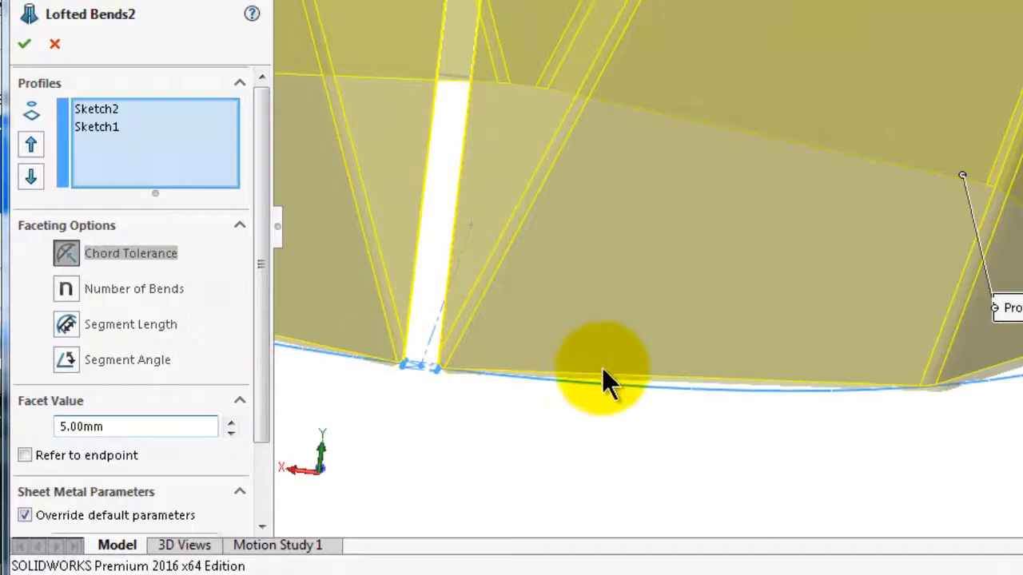
pyautogui.moveTo(613, 381)
pyautogui.mouseDown(button='middle')
pyautogui.moveTo(618, 392)
pyautogui.moveTo(686, 392)
pyautogui.moveTo(787, 383)
pyautogui.moveTo(799, 365)
pyautogui.mouseUp(button='middle')
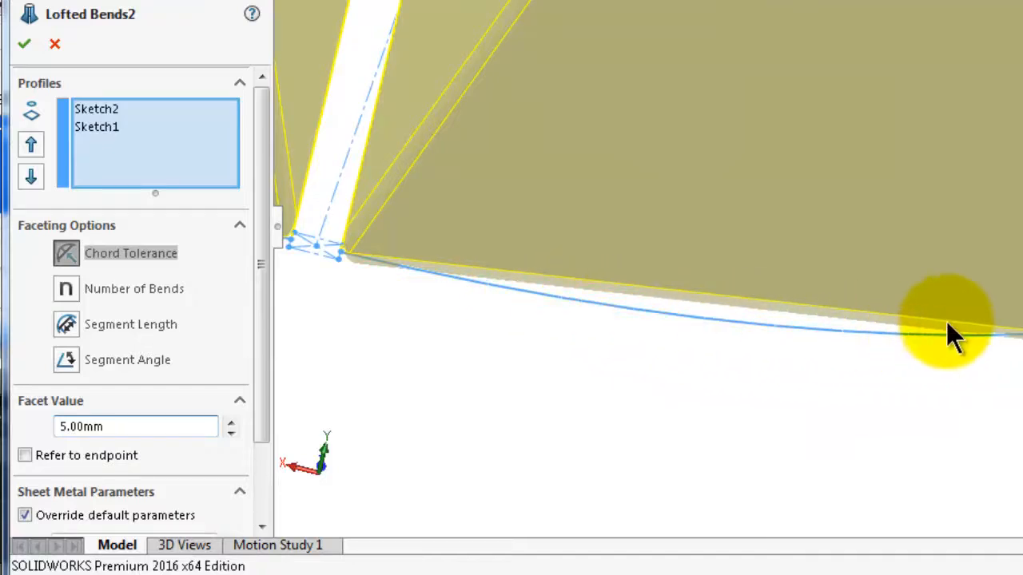
pyautogui.moveTo(753, 331); pyautogui.dragTo(815, 395, button='middle')
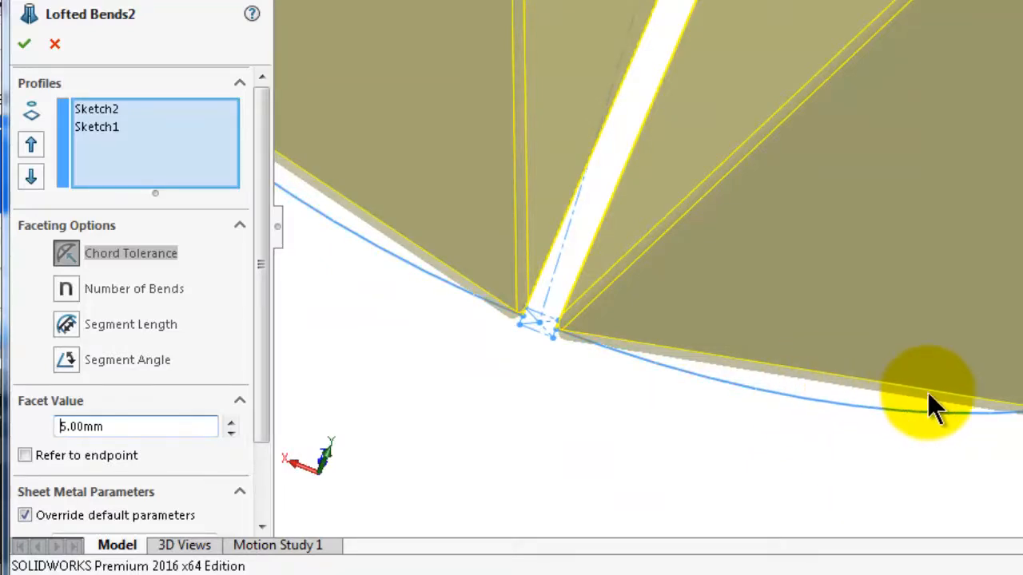
pyautogui.scroll(5, 928, 395)
pyautogui.moveTo(936, 396); pyautogui.dragTo(898, 343, button='middle')
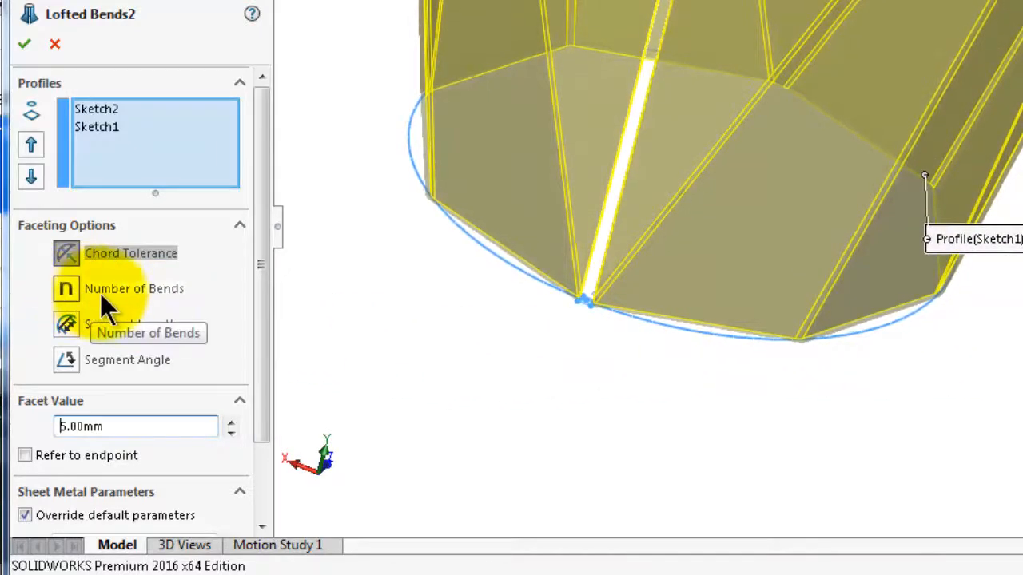
# Step: Change the lofted bend's faceting to Number of Bends with a facet value of 3
pyautogui.click(116, 292)
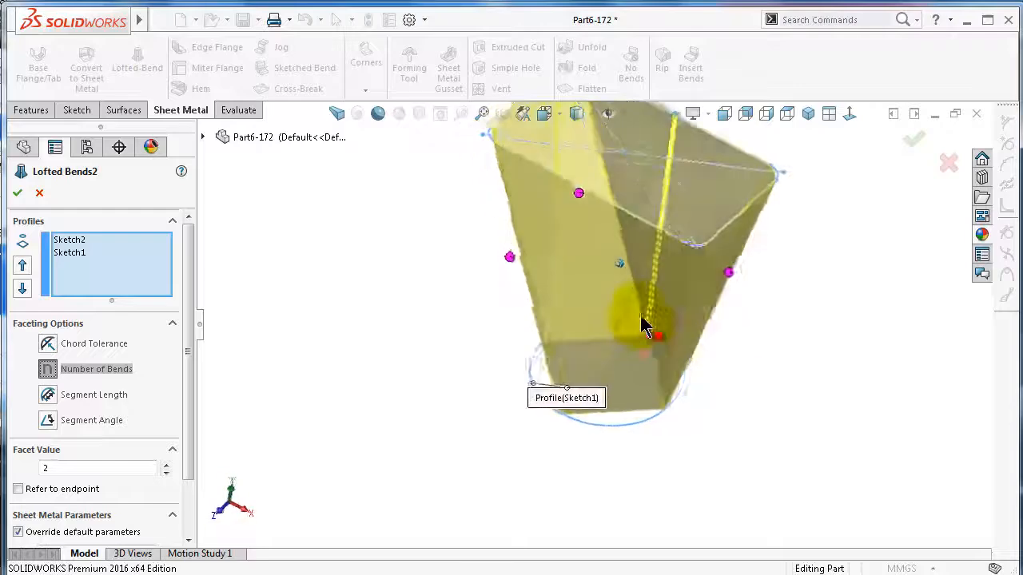
pyautogui.moveTo(665, 333); pyautogui.dragTo(645, 344, button='middle')
pyautogui.scroll(-3, 733, 350)
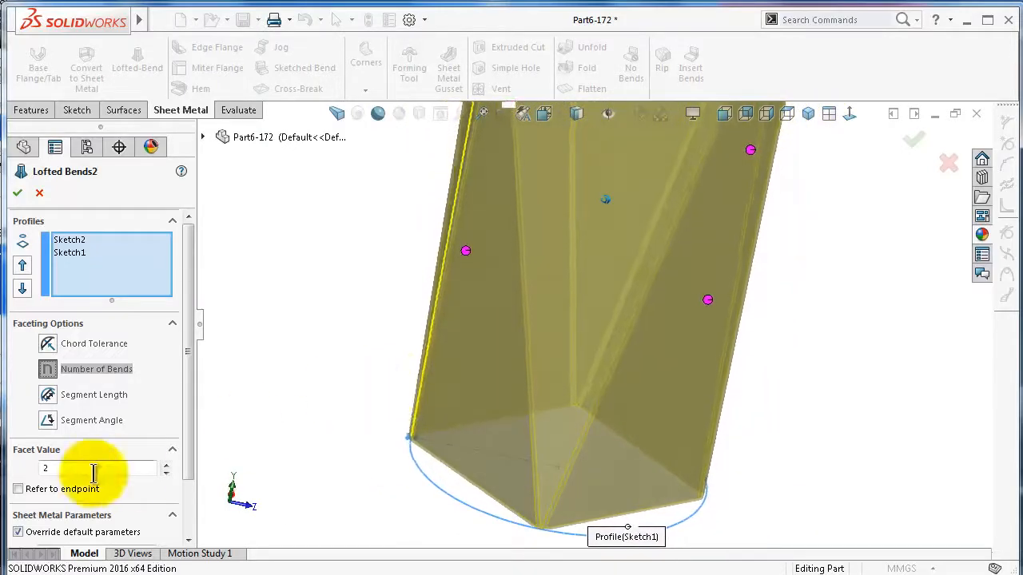
pyautogui.click(64, 371)
pyautogui.moveTo(486, 388); pyautogui.dragTo(565, 330, button='middle')
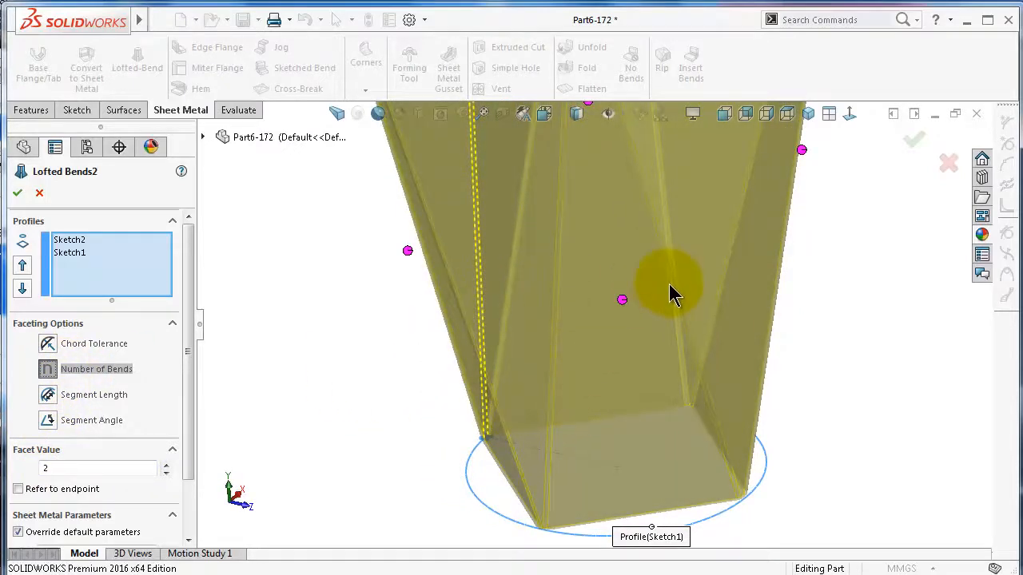
pyautogui.click(168, 465)
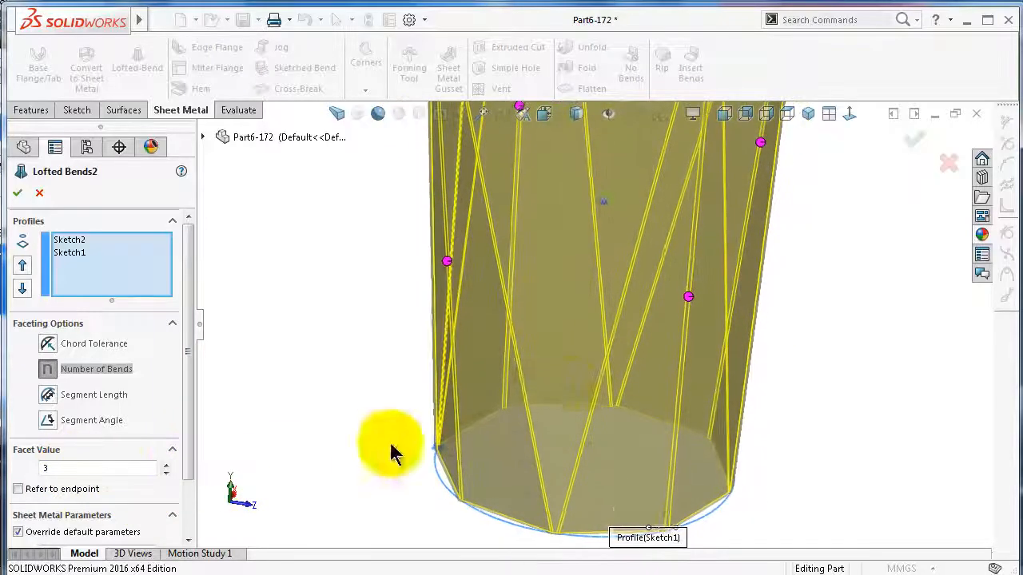
pyautogui.moveTo(392, 451); pyautogui.dragTo(733, 307, button='middle')
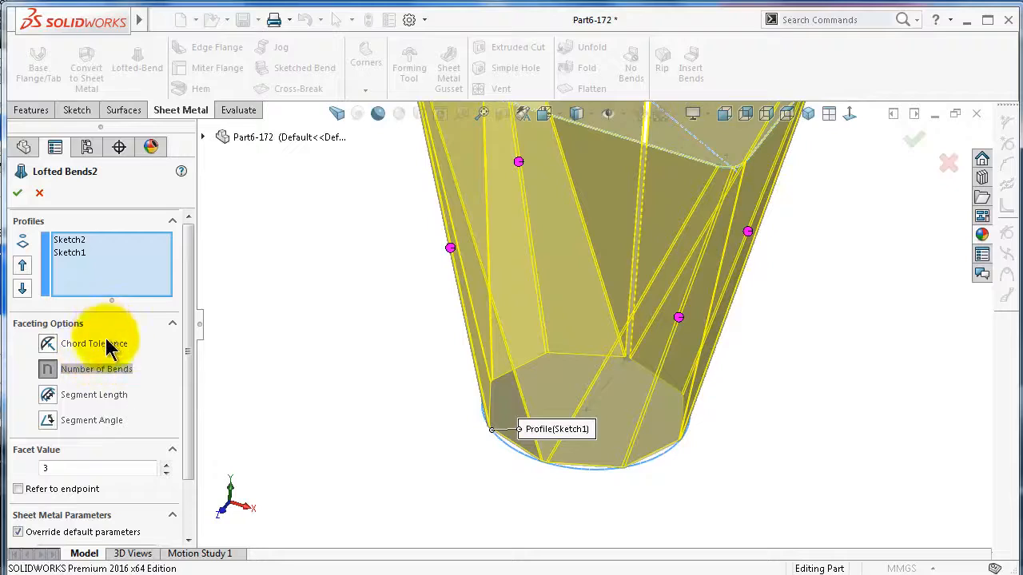
# Step: Override the faceting at the corner facing the viewer with Number of Bends set to 8
pyautogui.click(678, 319)
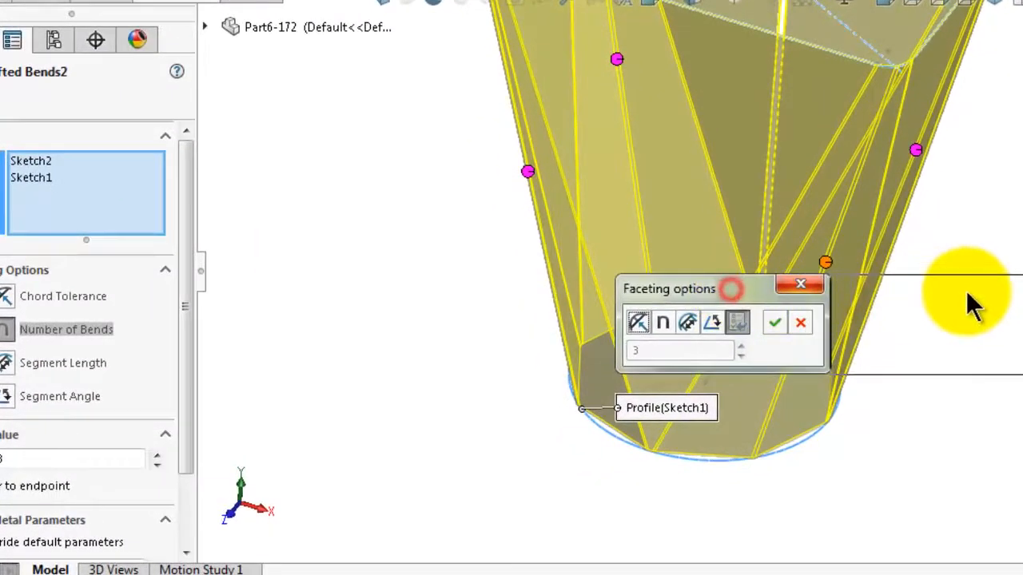
pyautogui.moveTo(971, 304); pyautogui.dragTo(969, 305)
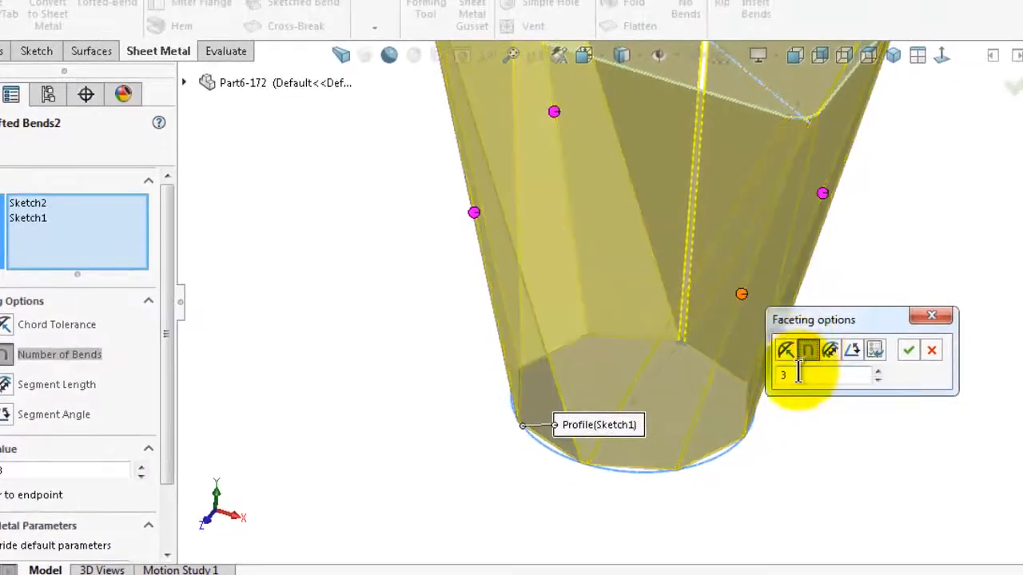
pyautogui.doubleClick(797, 374)
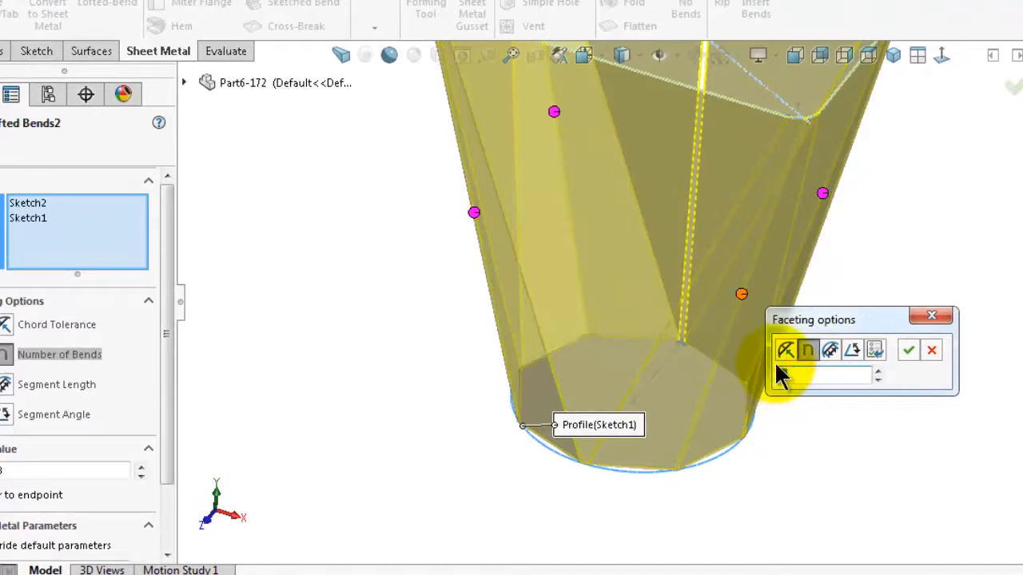
pyautogui.write('8')
pyautogui.press('Return')
pyautogui.moveTo(776, 365); pyautogui.dragTo(728, 360, button='middle')
pyautogui.scroll(-1, 719, 314)
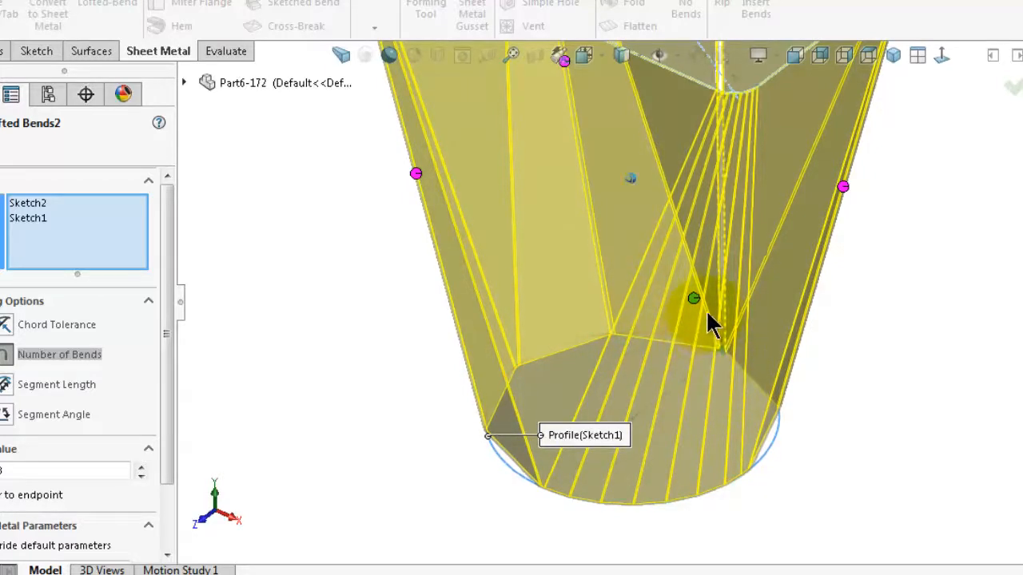
pyautogui.moveTo(697, 314); pyautogui.dragTo(711, 316, button='middle')
# Step: Override the faceting at an adjacent corner with Segment Length at 5 mm, and accept the lofted bend
pyautogui.moveTo(739, 350); pyautogui.dragTo(566, 301, button='middle')
pyautogui.click(568, 297)
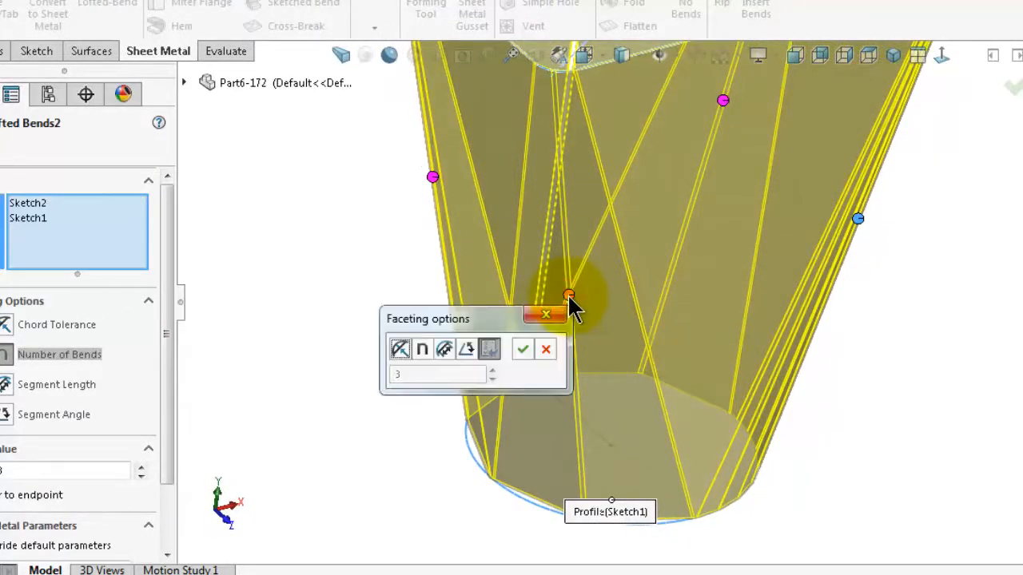
pyautogui.moveTo(455, 324); pyautogui.dragTo(392, 330)
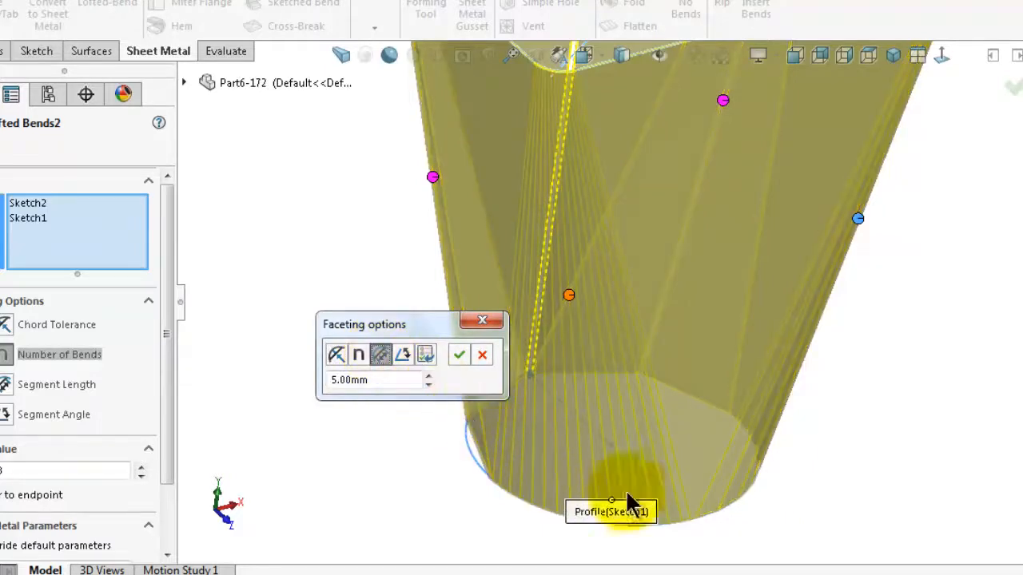
pyautogui.moveTo(434, 327); pyautogui.dragTo(392, 270)
pyautogui.doubleClick(308, 321)
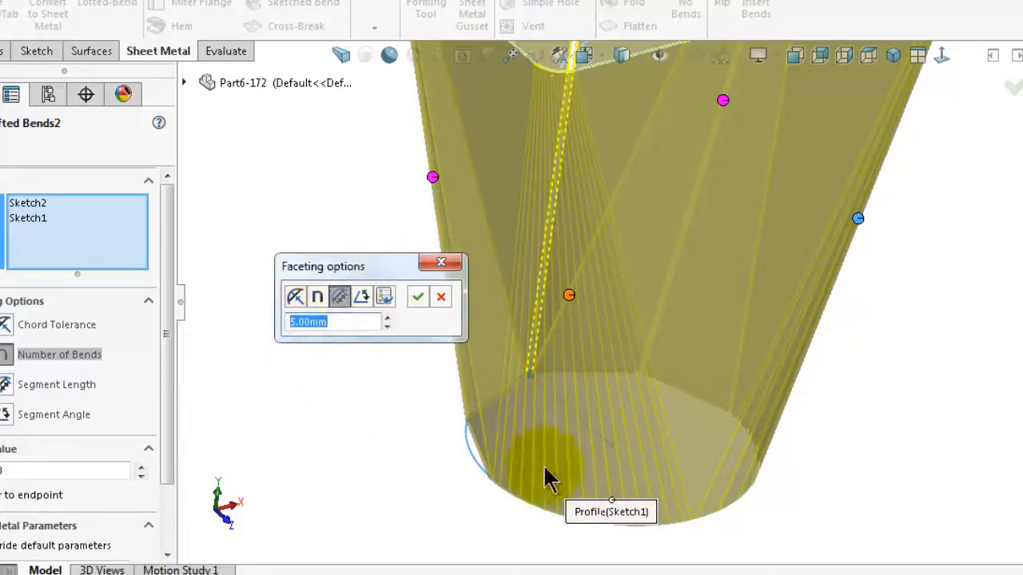
pyautogui.click(606, 510)
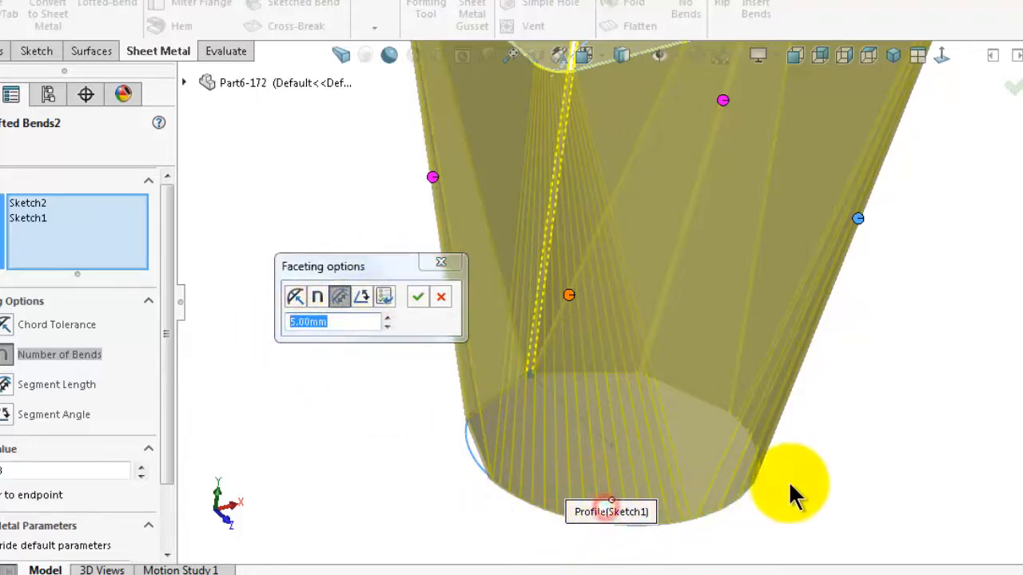
pyautogui.click(418, 298)
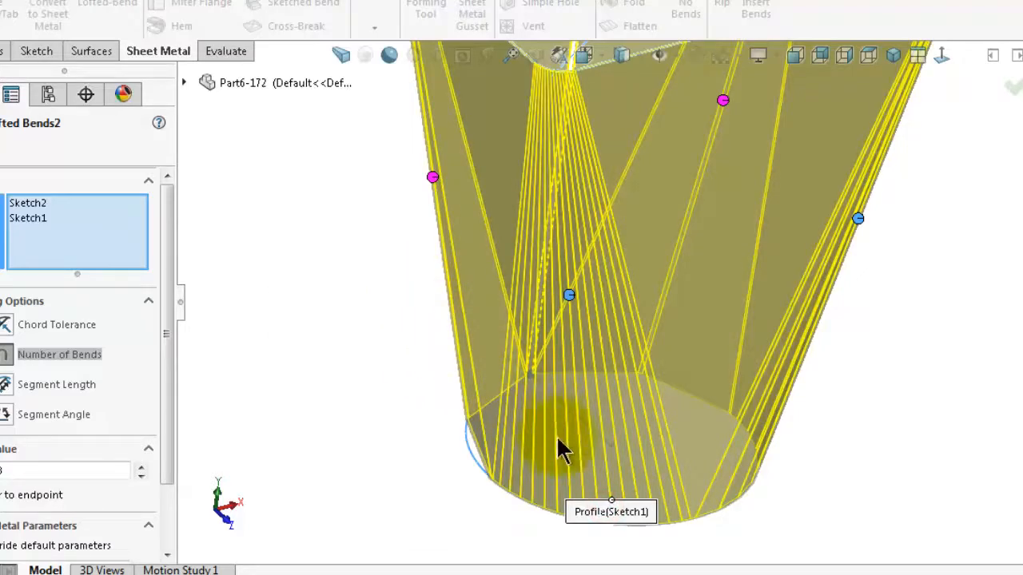
pyautogui.scroll(-8, 563, 511)
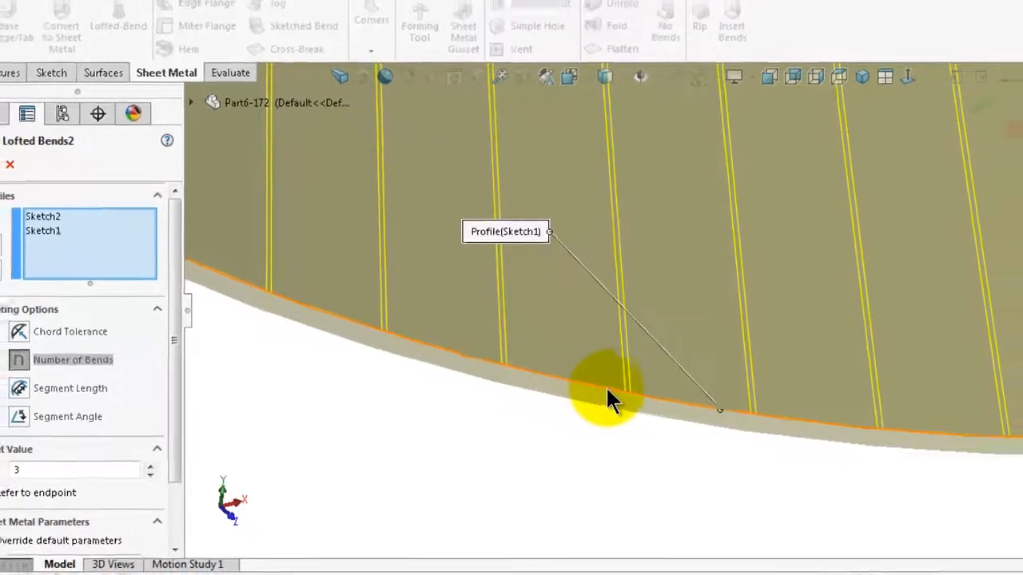
pyautogui.scroll(5, 655, 404)
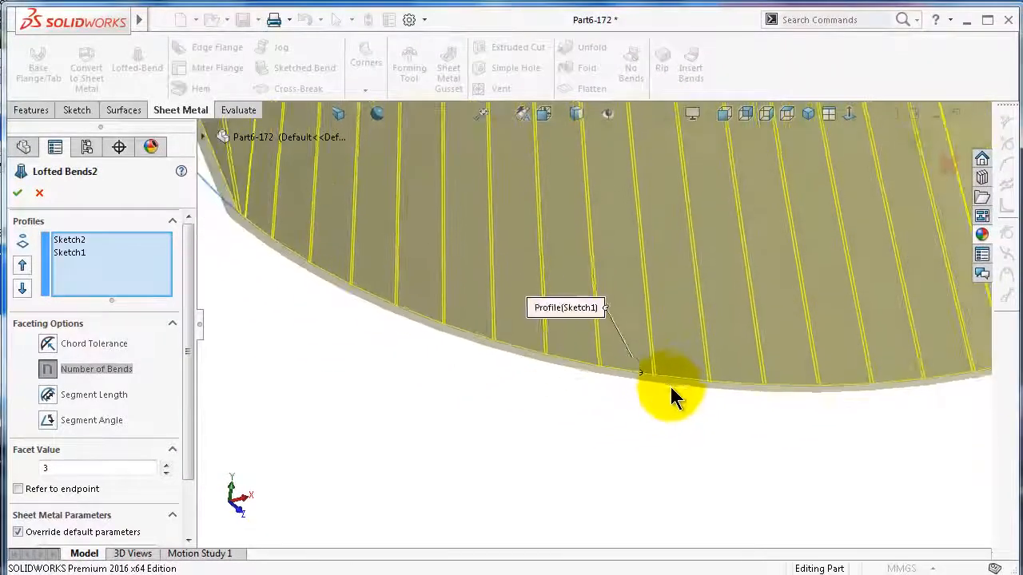
pyautogui.click(17, 193)
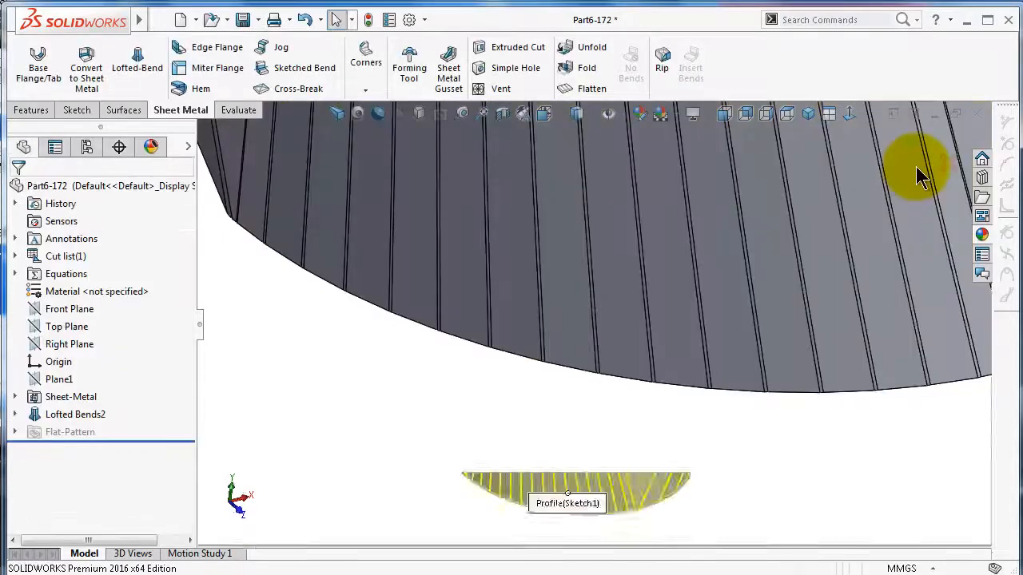
# Step: Select a narrow facet at the lower rim of the segment-length corner and flatten the lofted bend
pyautogui.scroll(3, 715, 349)
pyautogui.scroll(-6, 715, 349)
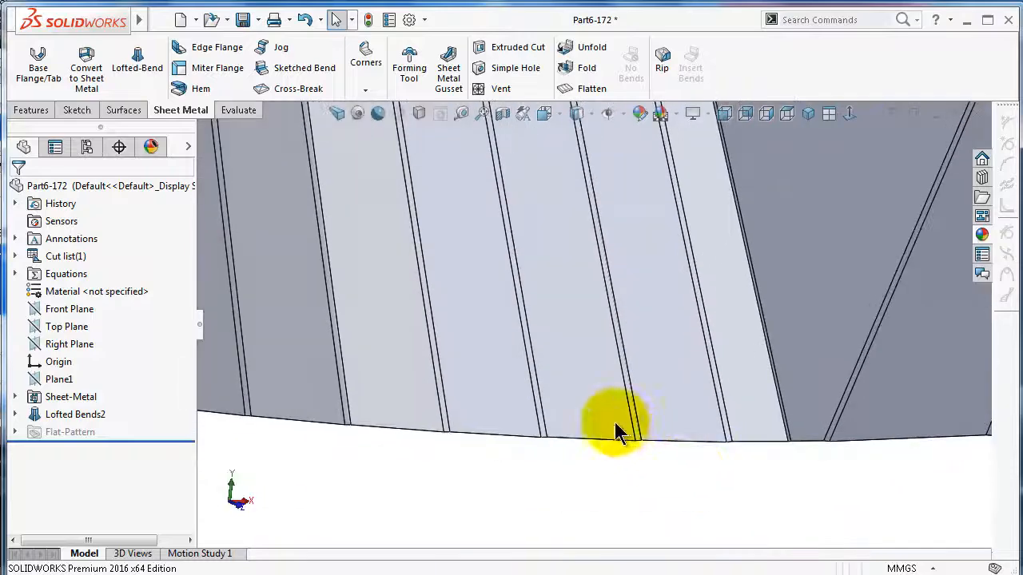
pyautogui.click(609, 437)
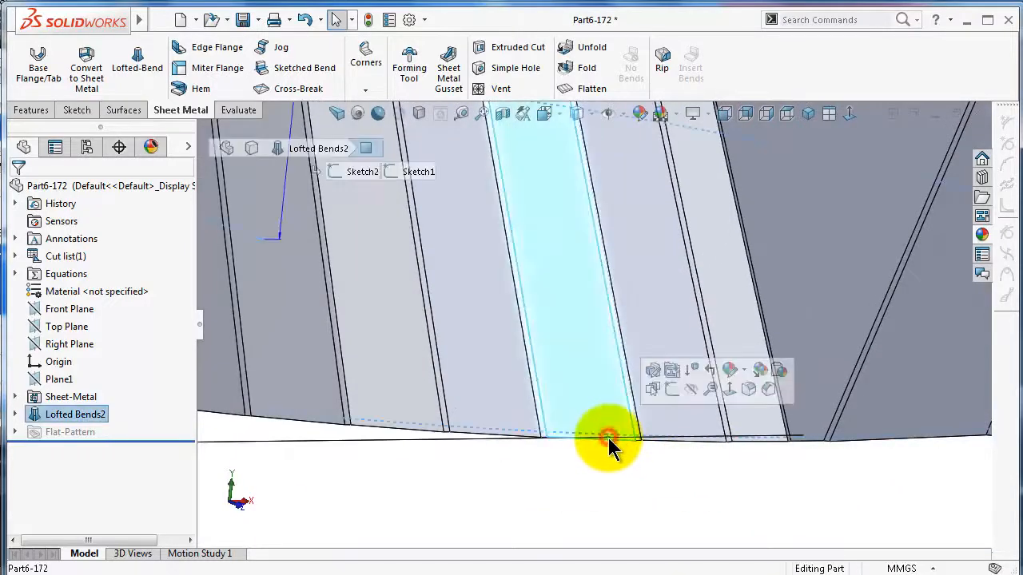
pyautogui.moveTo(610, 437); pyautogui.dragTo(655, 381, button='middle')
pyautogui.click(590, 88)
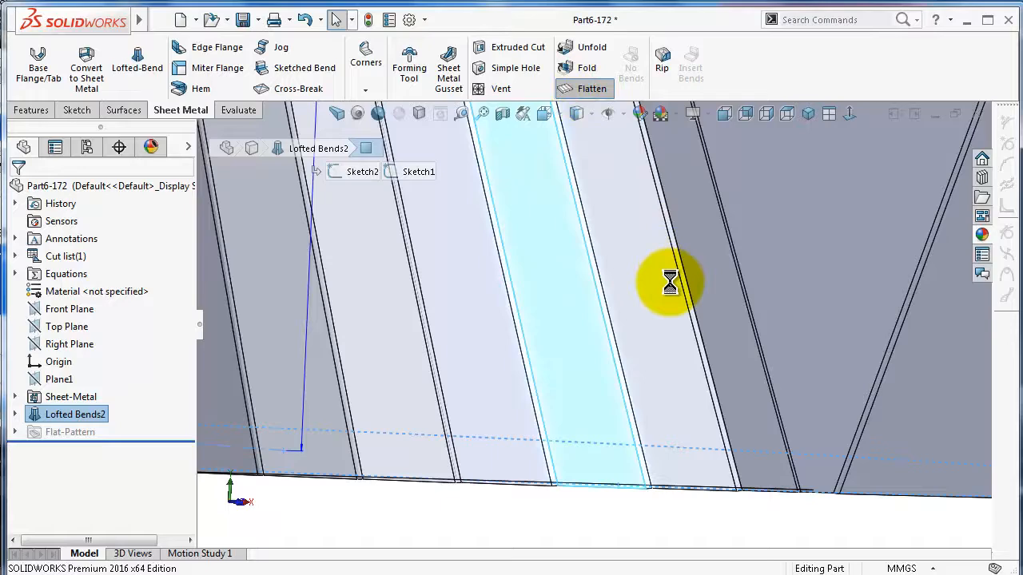
pyautogui.scroll(4, 679, 304)
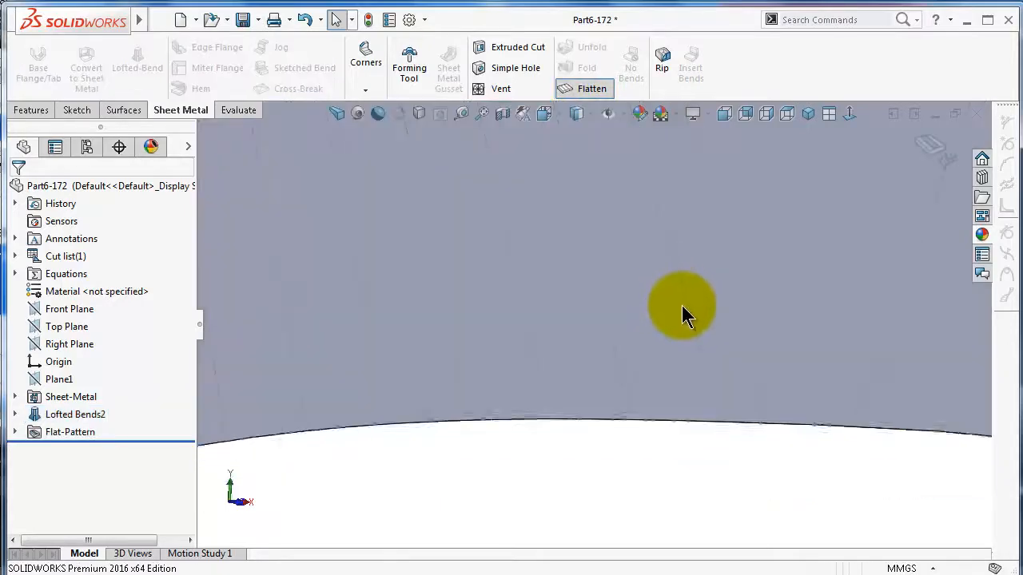
pyautogui.scroll(-10, 538, 318)
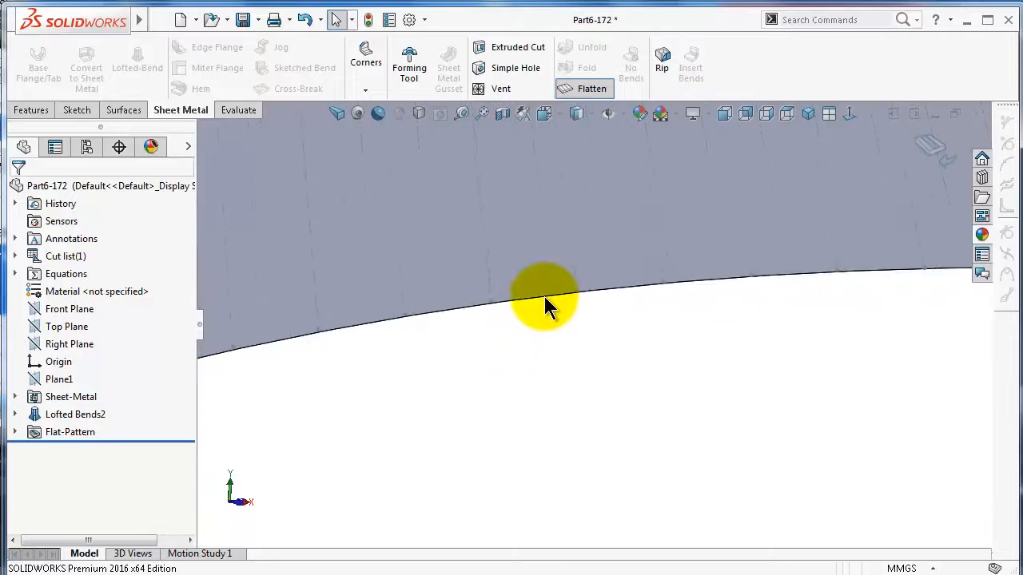
# Step: Check the length of one straight segment on the flat pattern's curved edge, return to the bent state and review the part
pyautogui.click(544, 296)
pyautogui.scroll(-3, 546, 296)
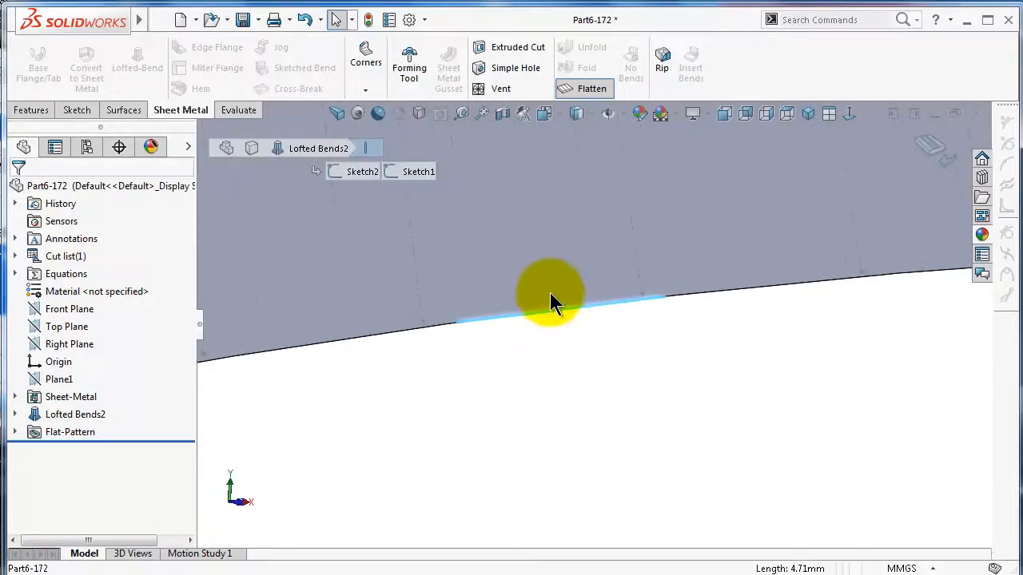
pyautogui.scroll(-2, 719, 420)
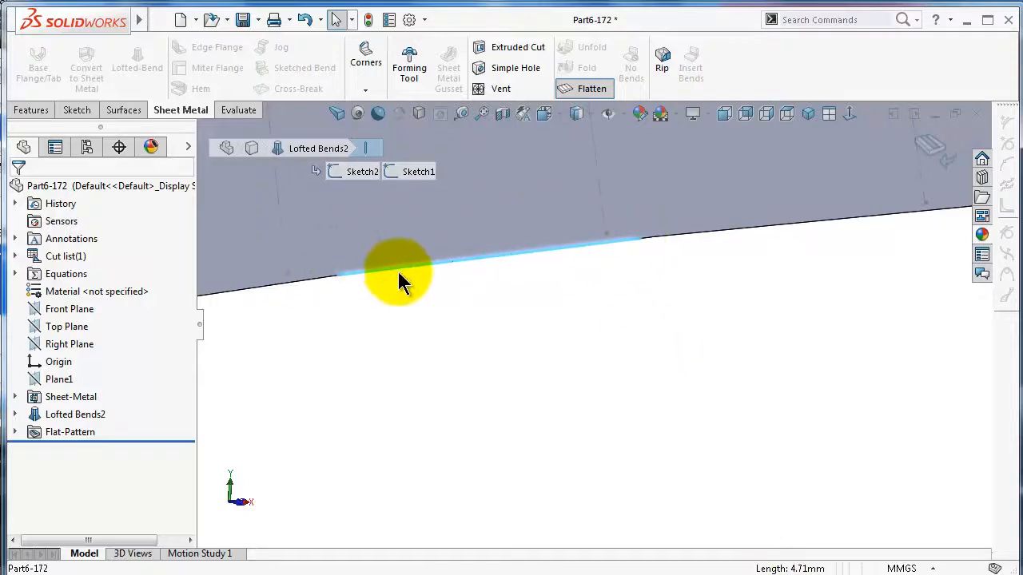
pyautogui.scroll(2, 631, 232)
pyautogui.scroll(2, 759, 267)
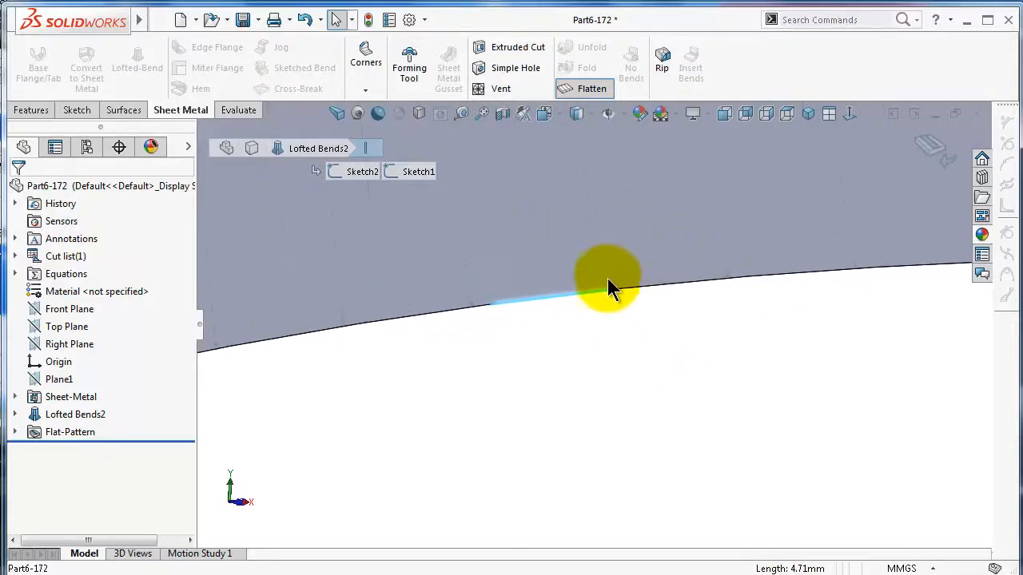
pyautogui.scroll(3, 527, 329)
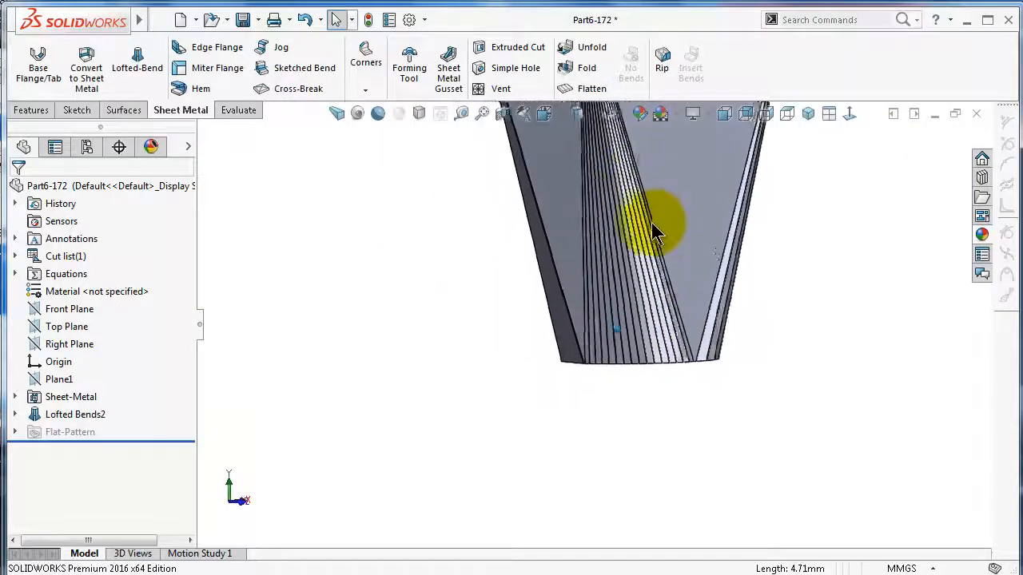
pyautogui.scroll(3, 831, 268)
pyautogui.scroll(-3, 857, 282)
pyautogui.moveTo(856, 283); pyautogui.dragTo(870, 289, button='middle')
pyautogui.scroll(3, 918, 420)
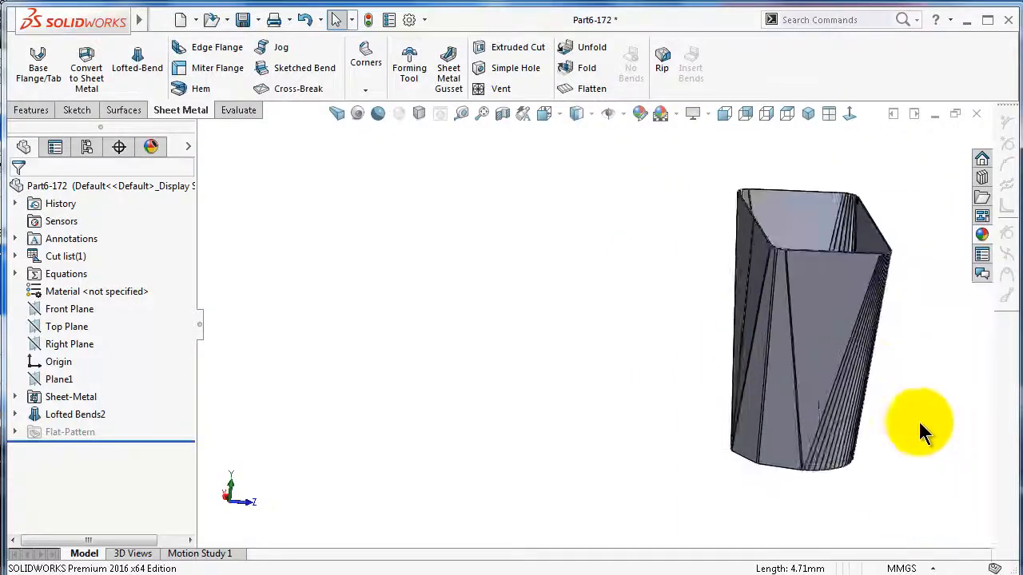
# Step: Edit the lofted bend and override the faceting at a third corner with the Segment Angle option
pyautogui.scroll(-2, 918, 420)
pyautogui.click(73, 414)
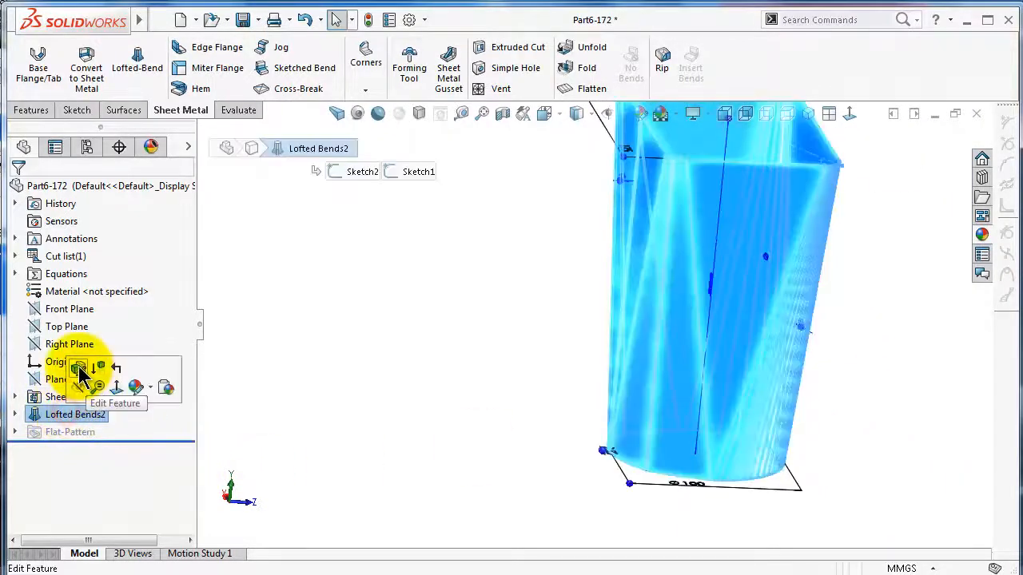
pyautogui.click(80, 363)
pyautogui.moveTo(711, 383); pyautogui.dragTo(676, 365, button='middle')
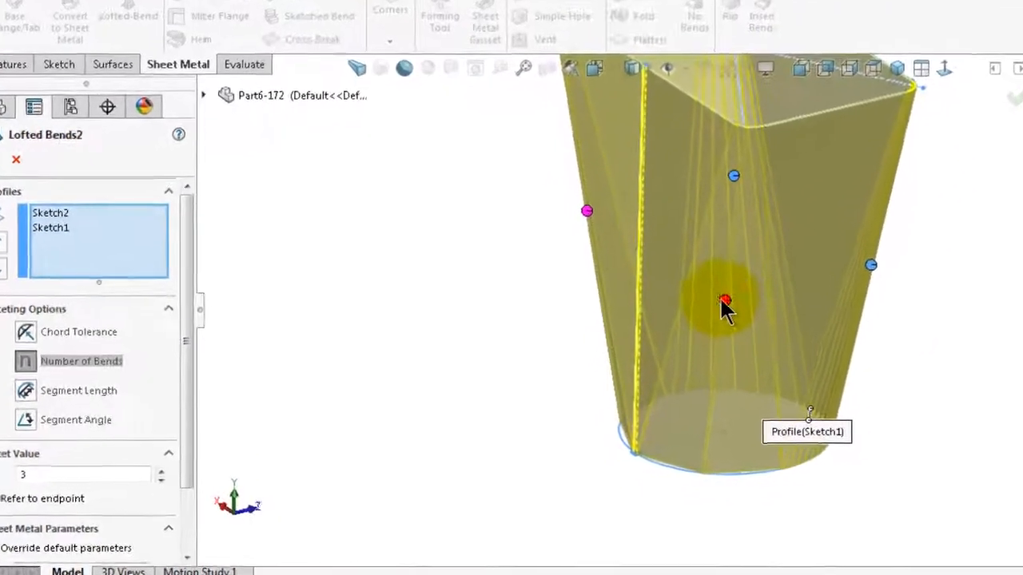
pyautogui.click(661, 316)
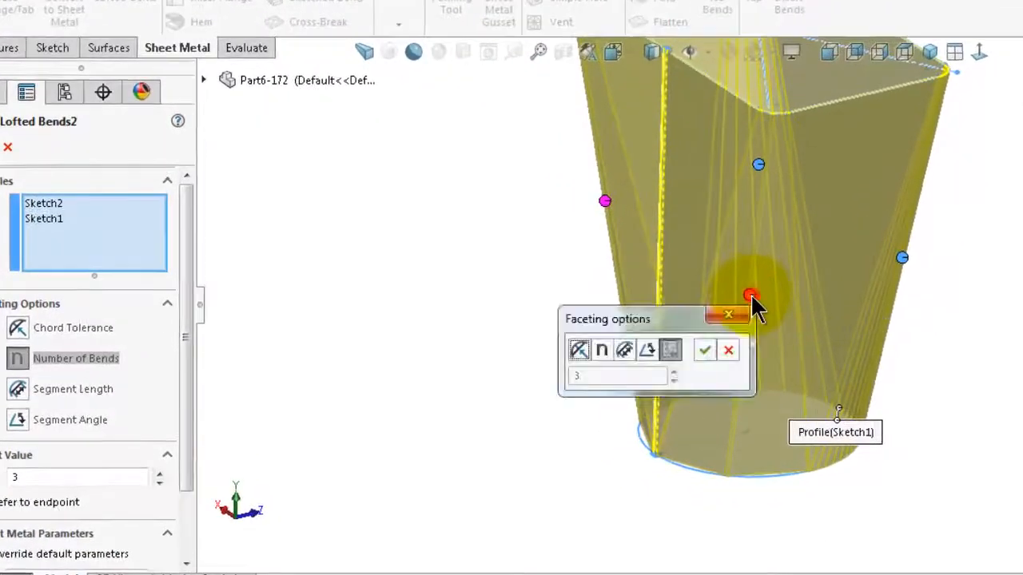
pyautogui.click(645, 353)
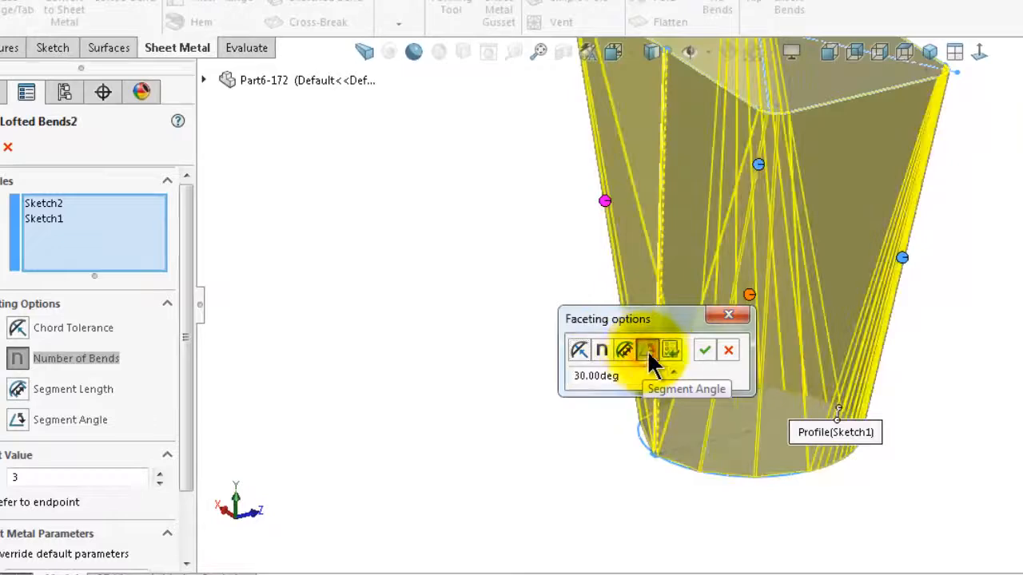
# Step: Set that corner's segment angle to 40 degrees and accept the override
pyautogui.moveTo(684, 321); pyautogui.dragTo(526, 227)
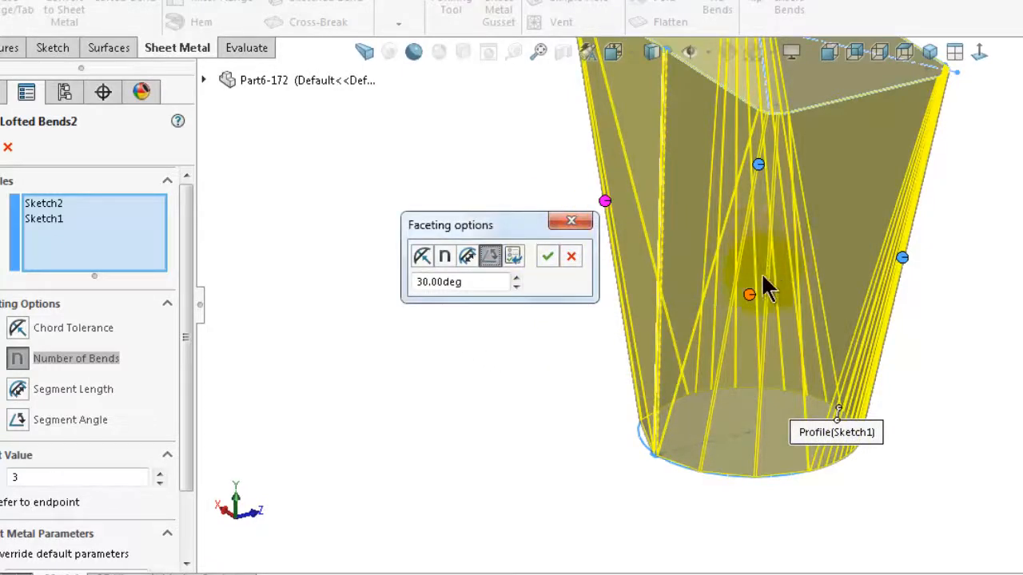
pyautogui.moveTo(763, 287); pyautogui.dragTo(770, 323, button='middle')
pyautogui.moveTo(475, 282); pyautogui.dragTo(397, 281)
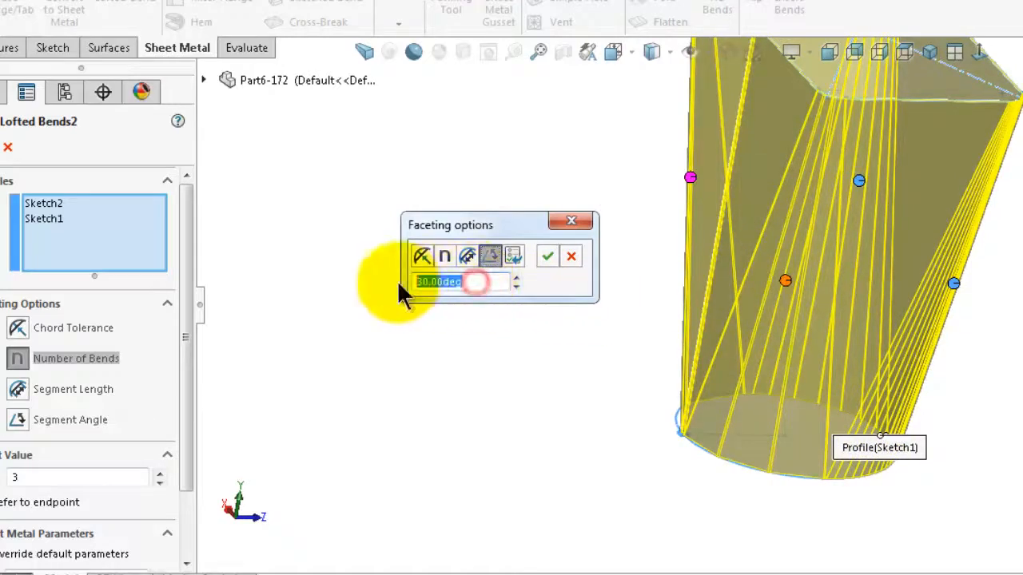
pyautogui.moveTo(659, 380); pyautogui.dragTo(555, 379)
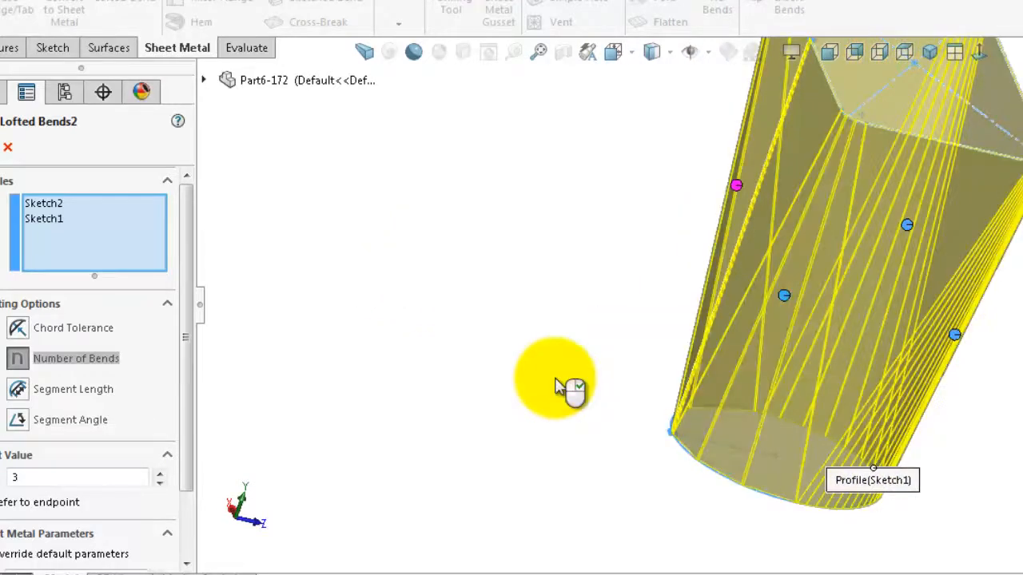
# Step: Set the segment angle of the same corner's faceting override to 10 degrees
pyautogui.moveTo(879, 436); pyautogui.dragTo(833, 344, button='middle')
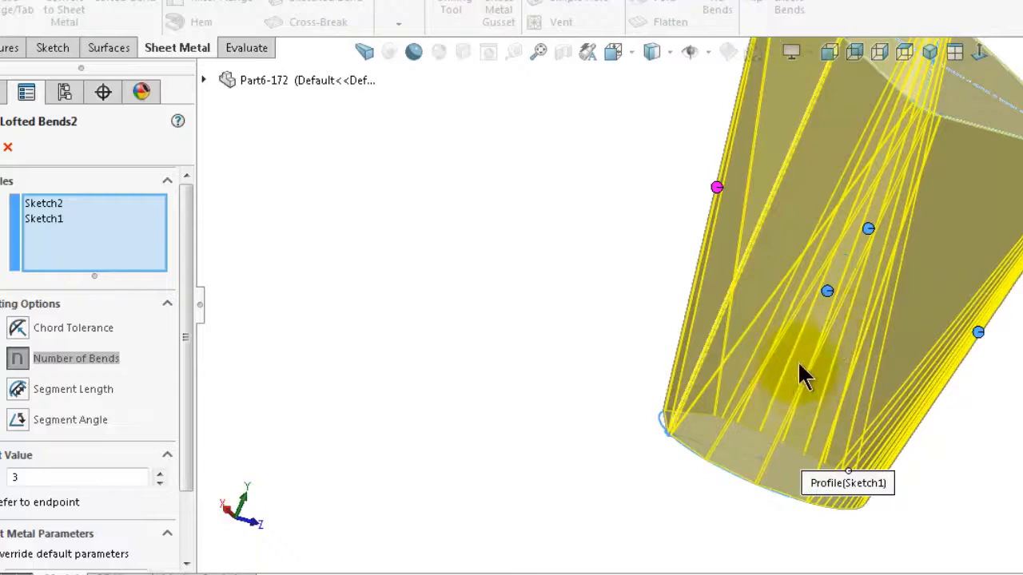
pyautogui.moveTo(803, 375); pyautogui.dragTo(810, 404, button='middle')
pyautogui.scroll(-5, 801, 338)
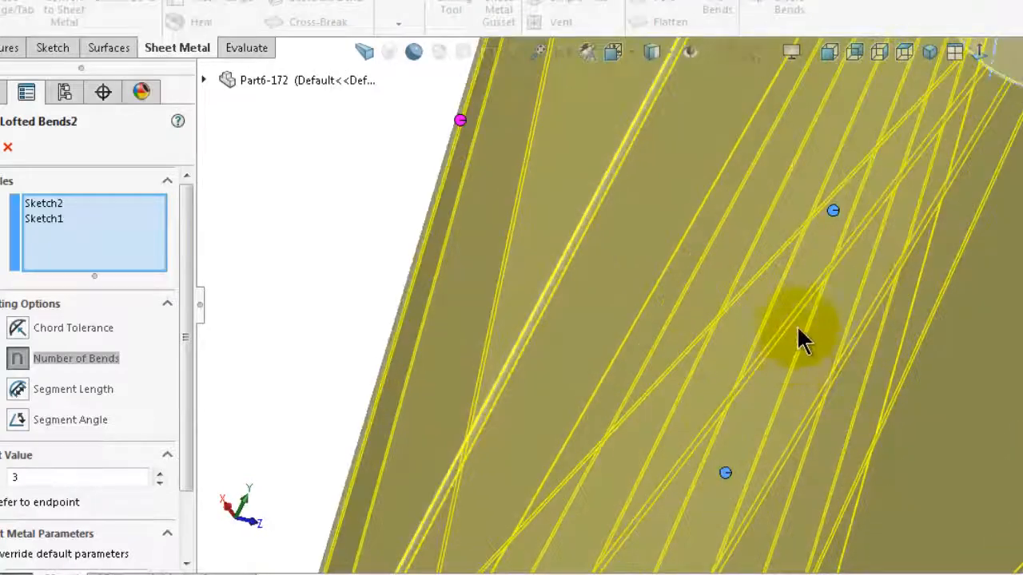
pyautogui.click(724, 474)
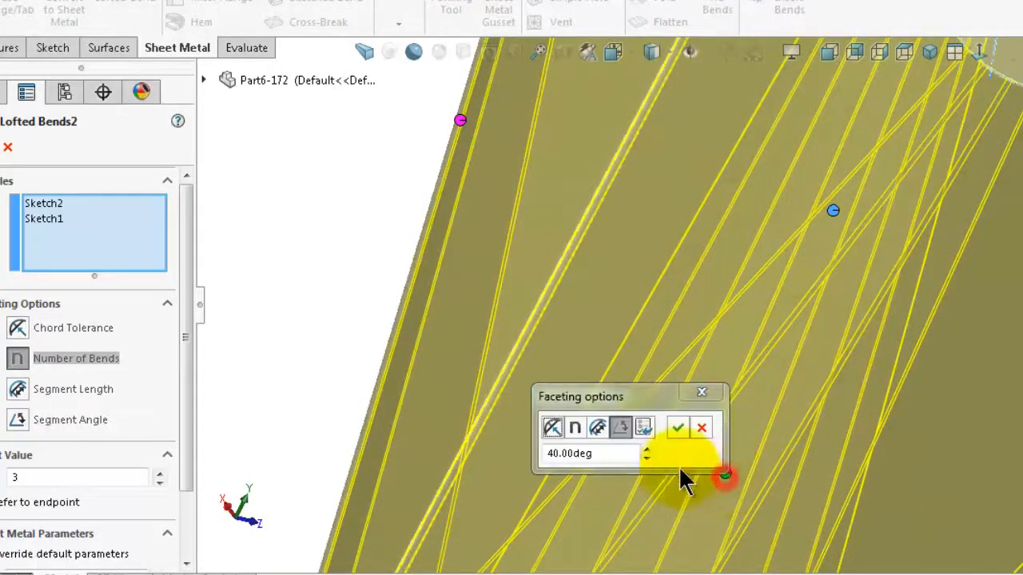
pyautogui.moveTo(612, 453); pyautogui.dragTo(505, 446)
pyautogui.write('10')
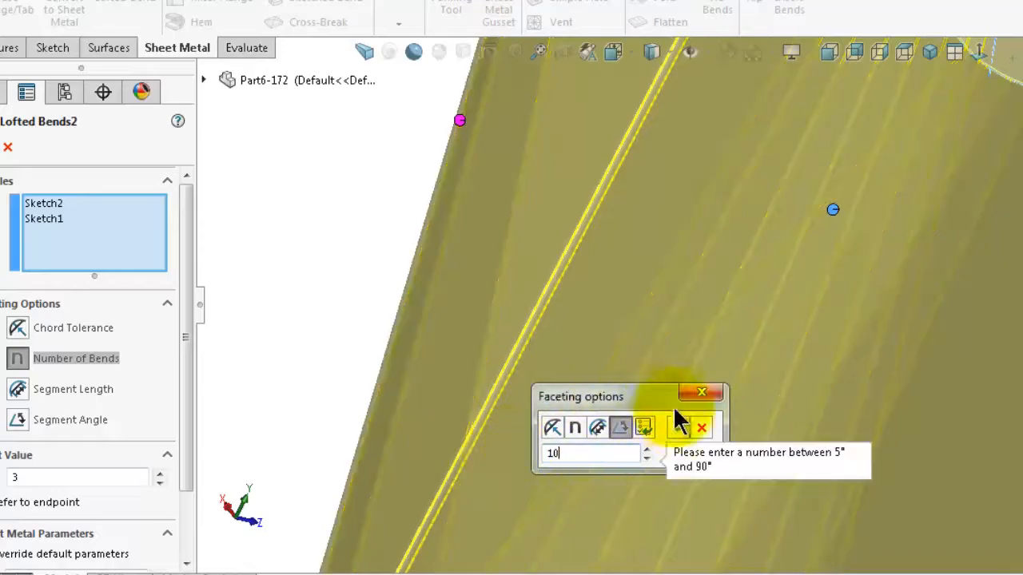
pyautogui.click(678, 427)
# Step: Set the global facet value to 4 bends, enable Refer to endpoint, and accept the lofted bend
pyautogui.moveTo(703, 447); pyautogui.dragTo(833, 322, button='middle')
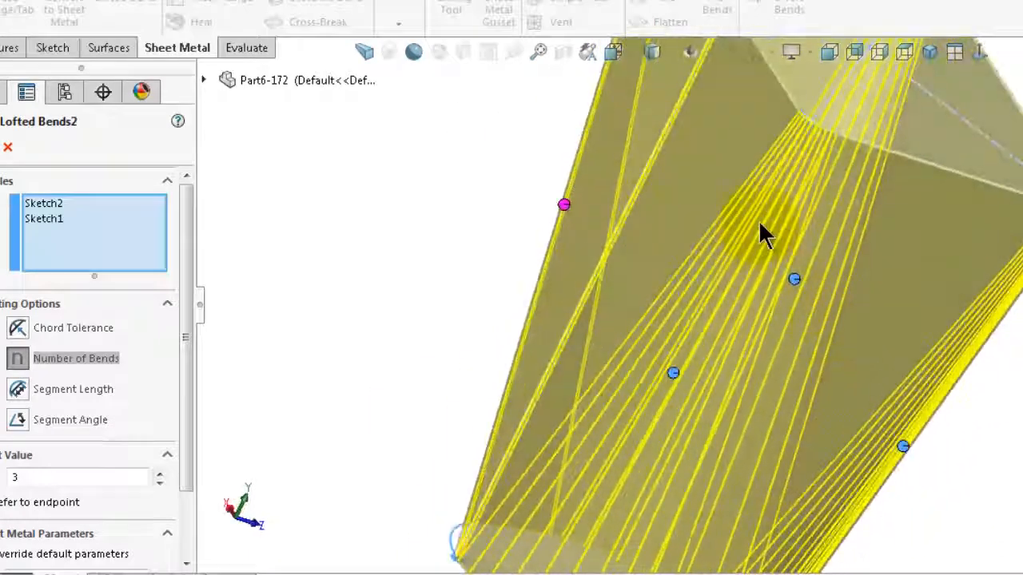
pyautogui.moveTo(756, 256); pyautogui.dragTo(925, 197, button='middle')
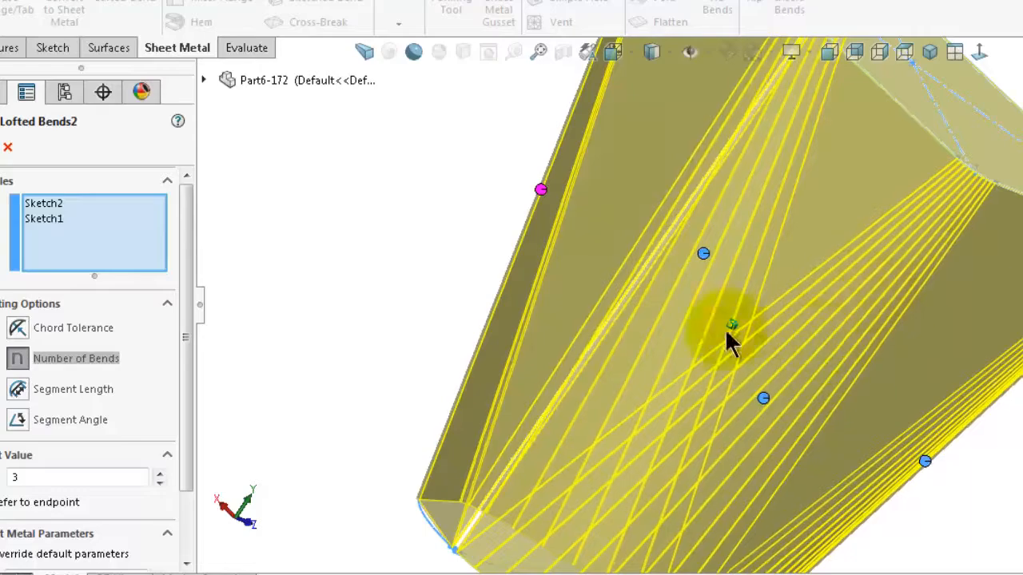
pyautogui.moveTo(546, 440)
pyautogui.mouseDown(button='middle')
pyautogui.moveTo(716, 365)
pyautogui.moveTo(842, 375)
pyautogui.moveTo(838, 392)
pyautogui.moveTo(826, 386)
pyautogui.moveTo(818, 398)
pyautogui.moveTo(818, 418)
pyautogui.moveTo(885, 421)
pyautogui.moveTo(820, 423)
pyautogui.moveTo(831, 415)
pyautogui.mouseUp(button='middle')
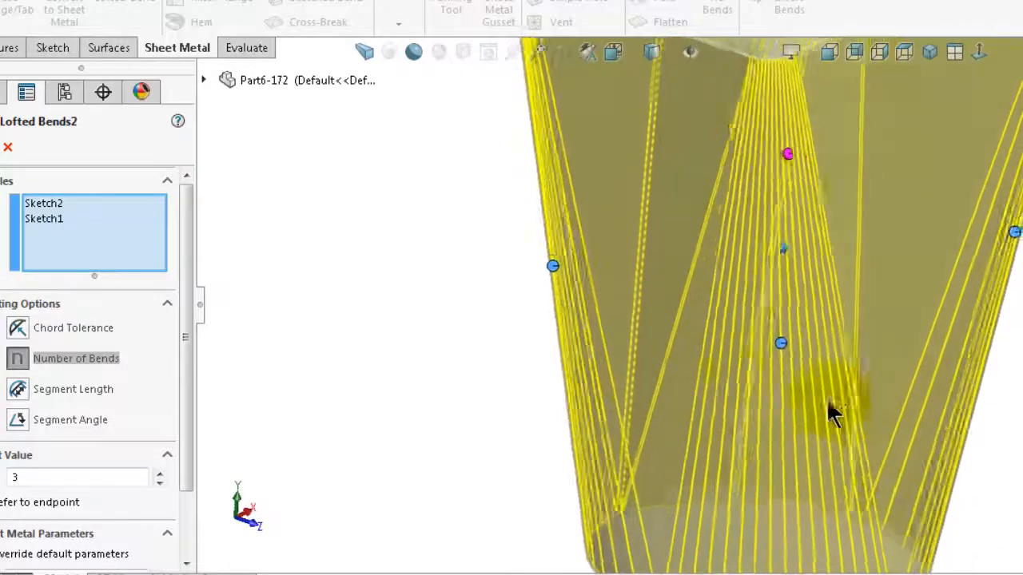
pyautogui.moveTo(186, 305); pyautogui.dragTo(186, 351)
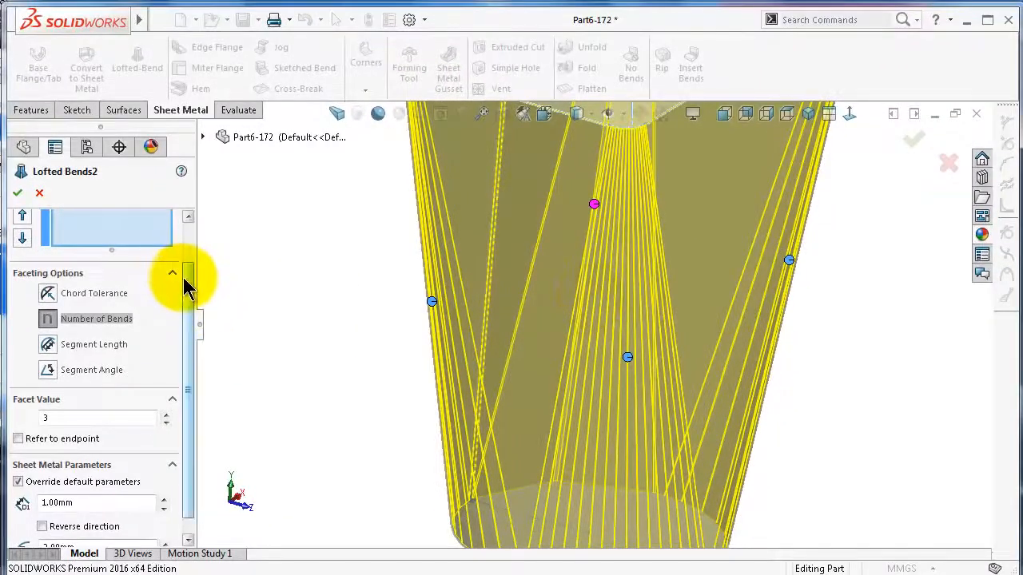
pyautogui.moveTo(186, 282); pyautogui.dragTo(189, 300)
pyautogui.scroll(2, 485, 349)
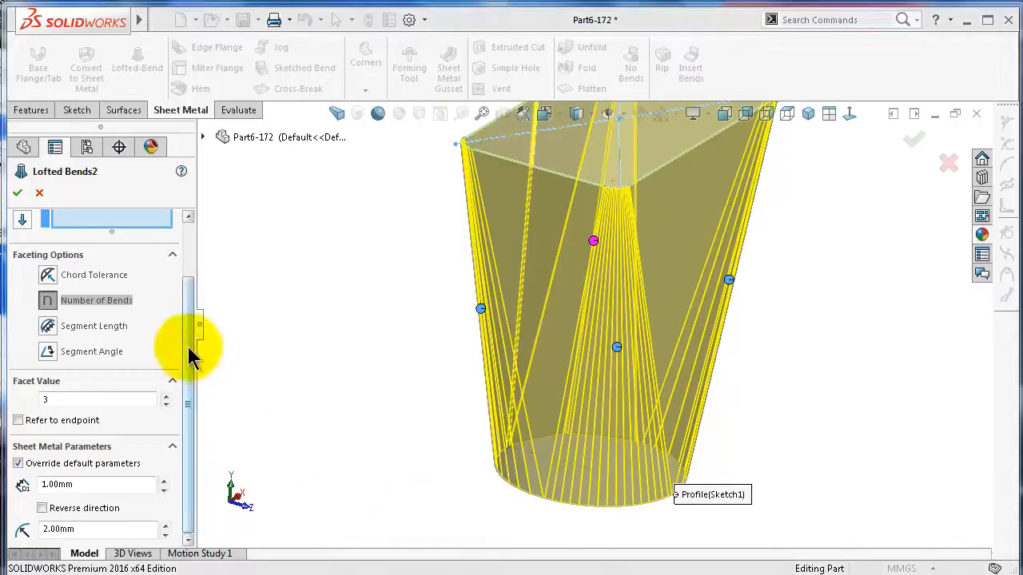
pyautogui.moveTo(189, 347); pyautogui.dragTo(185, 371)
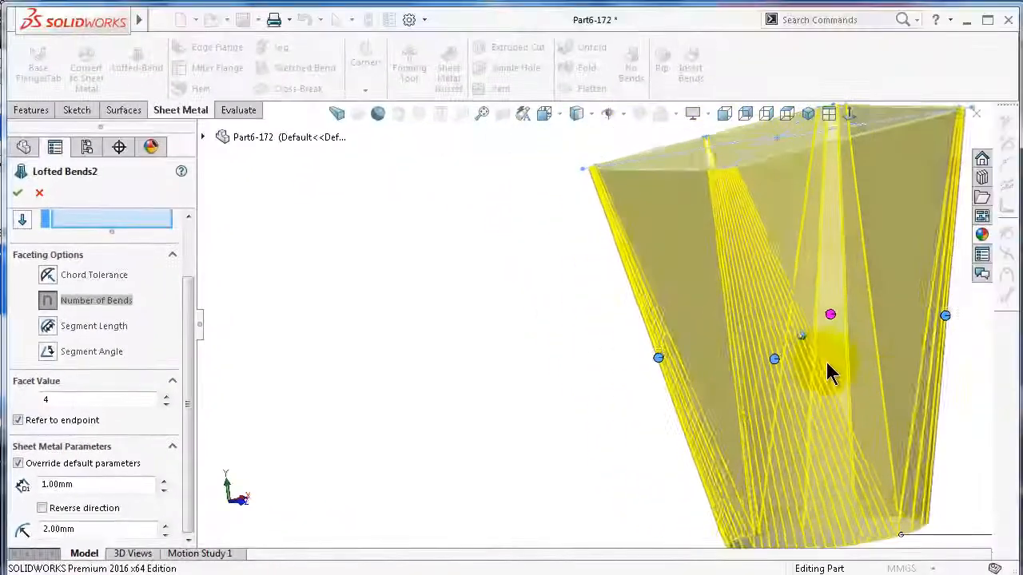
pyautogui.scroll(3, 827, 361)
pyautogui.moveTo(823, 349); pyautogui.dragTo(891, 197, button='middle')
pyautogui.scroll(1, 893, 194)
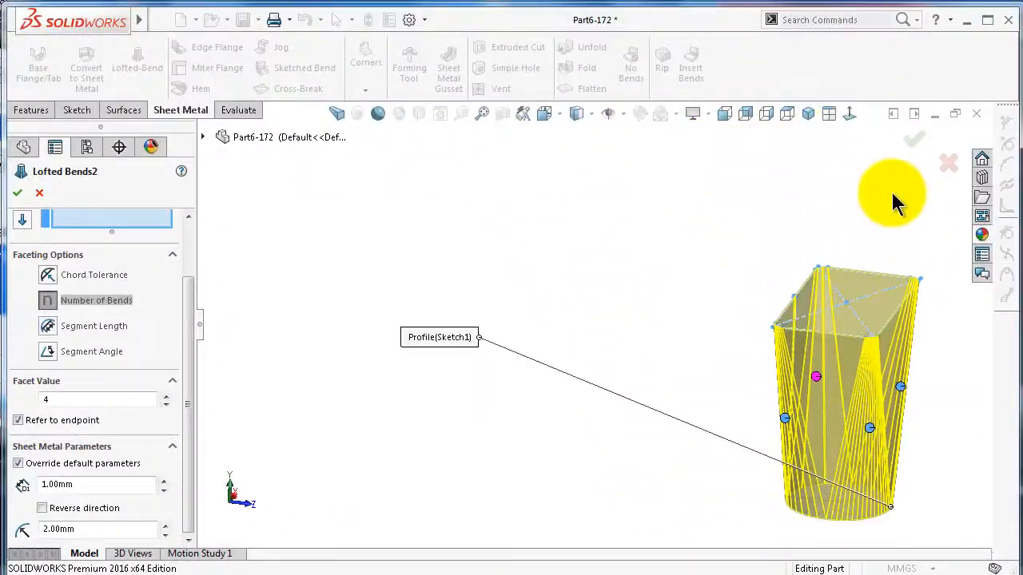
pyautogui.click(910, 144)
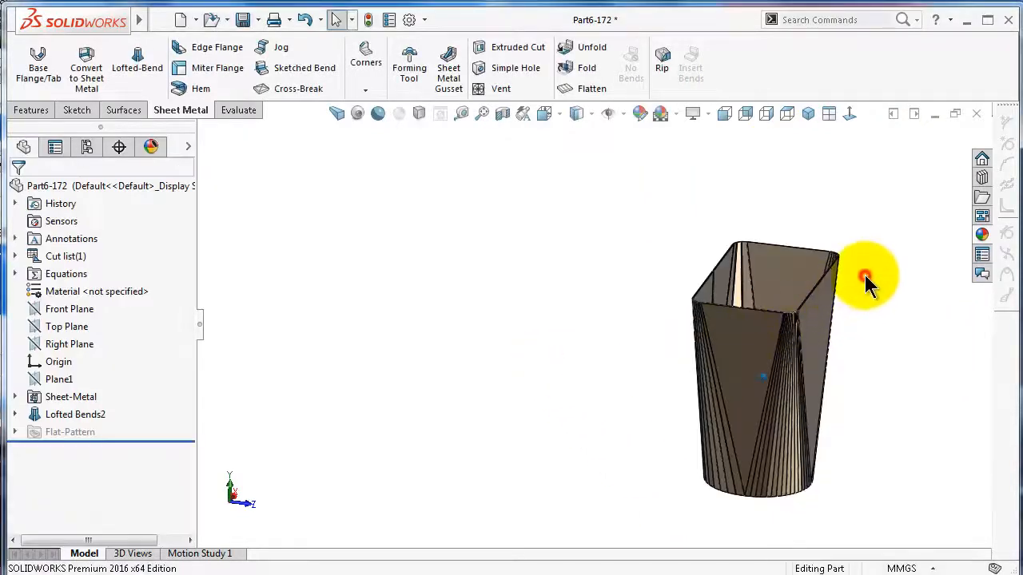
# Step: Inspect the faceted corners and the open round end of the finished lofted bend from several directions
pyautogui.moveTo(851, 290); pyautogui.dragTo(731, 322, button='middle')
pyautogui.scroll(1, 591, 352)
pyautogui.scroll(-4, 330, 423)
pyautogui.moveTo(438, 315); pyautogui.dragTo(662, 342, button='middle')
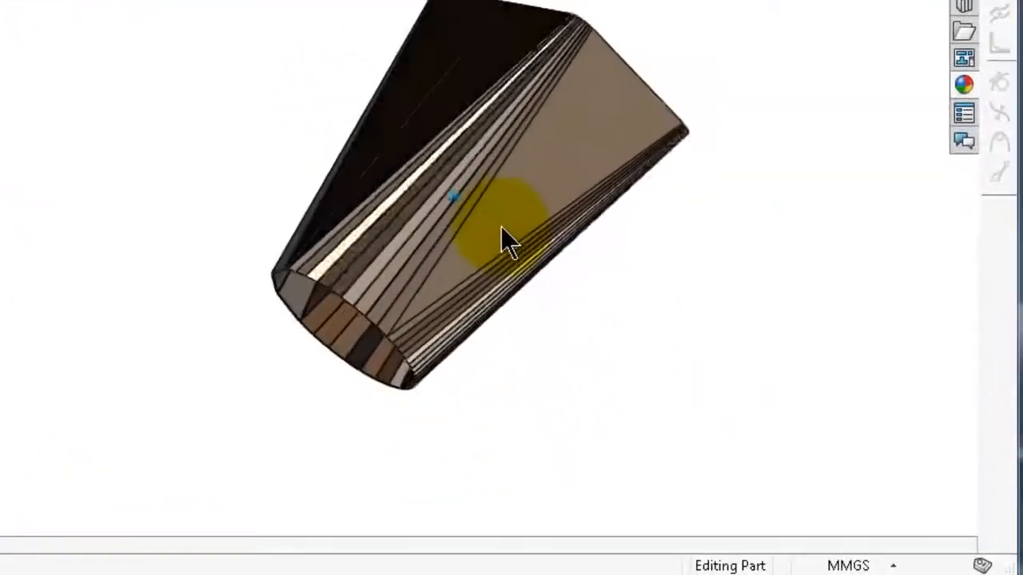
pyautogui.moveTo(501, 227); pyautogui.dragTo(658, 233, button='middle')
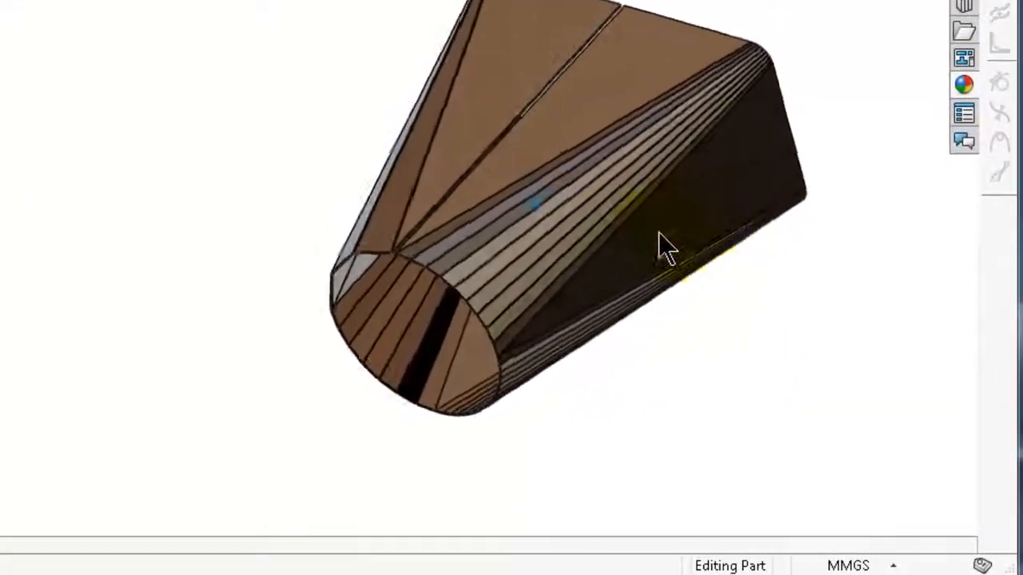
pyautogui.scroll(-2, 658, 232)
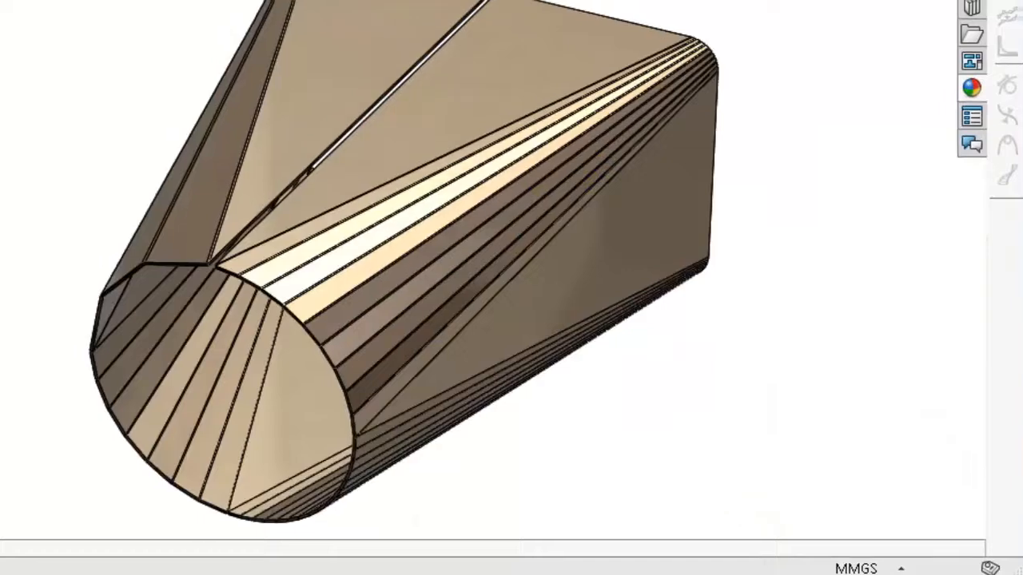
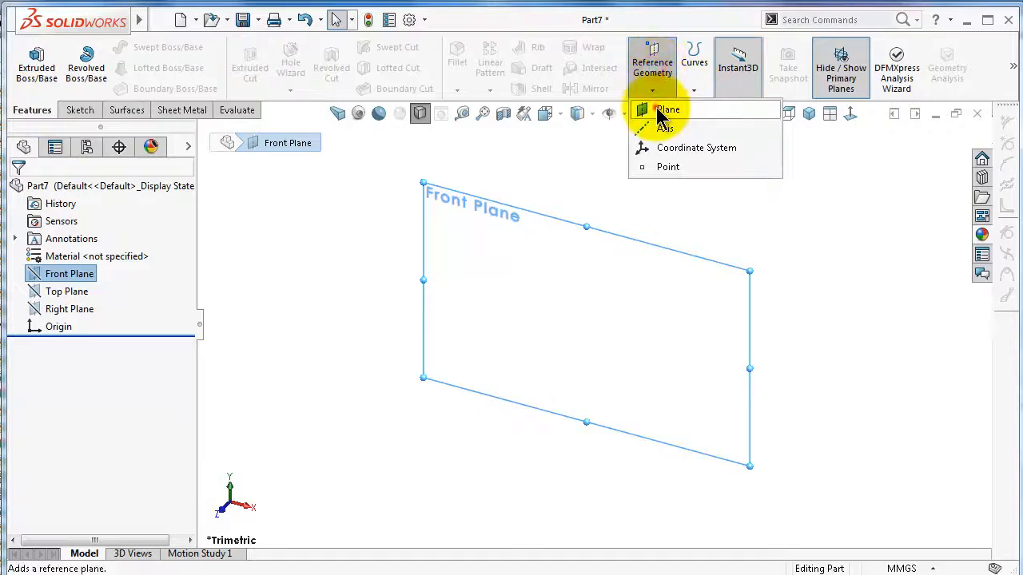
# Step: In the new part, create a reference plane 40 mm from the Front Plane with the offset direction flipped
pyautogui.click(664, 110)
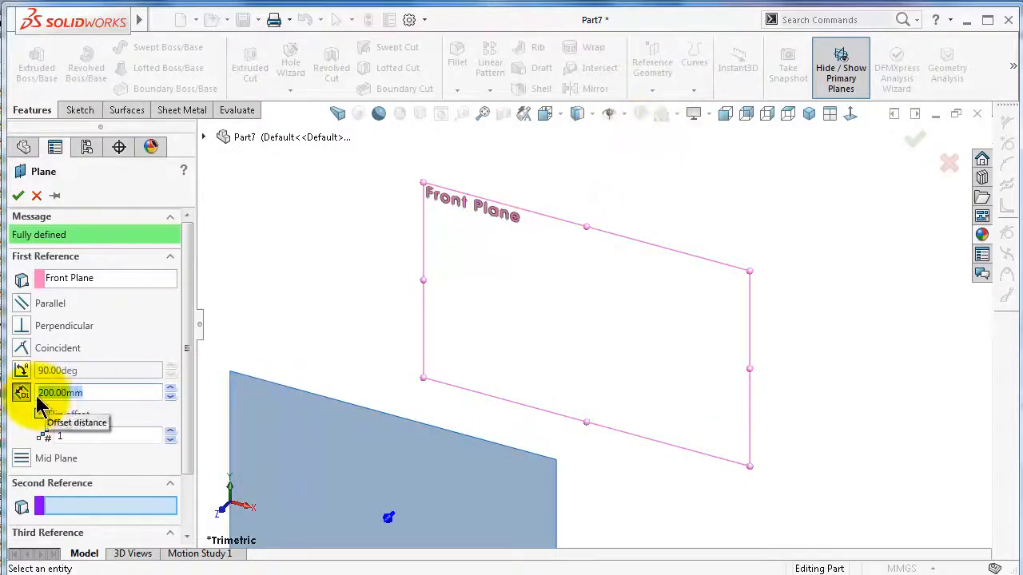
pyautogui.moveTo(192, 348); pyautogui.dragTo(191, 400)
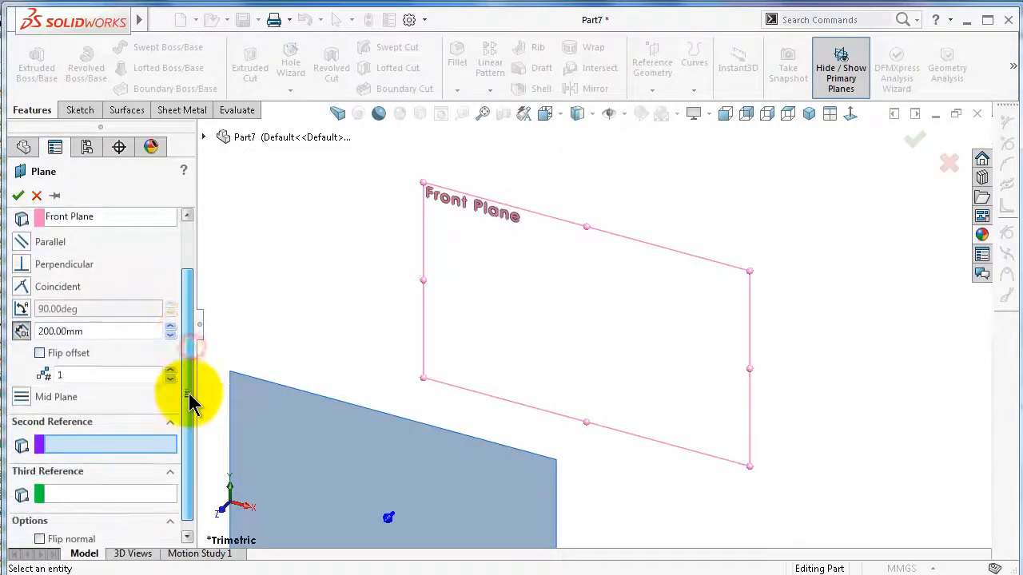
pyautogui.click(40, 354)
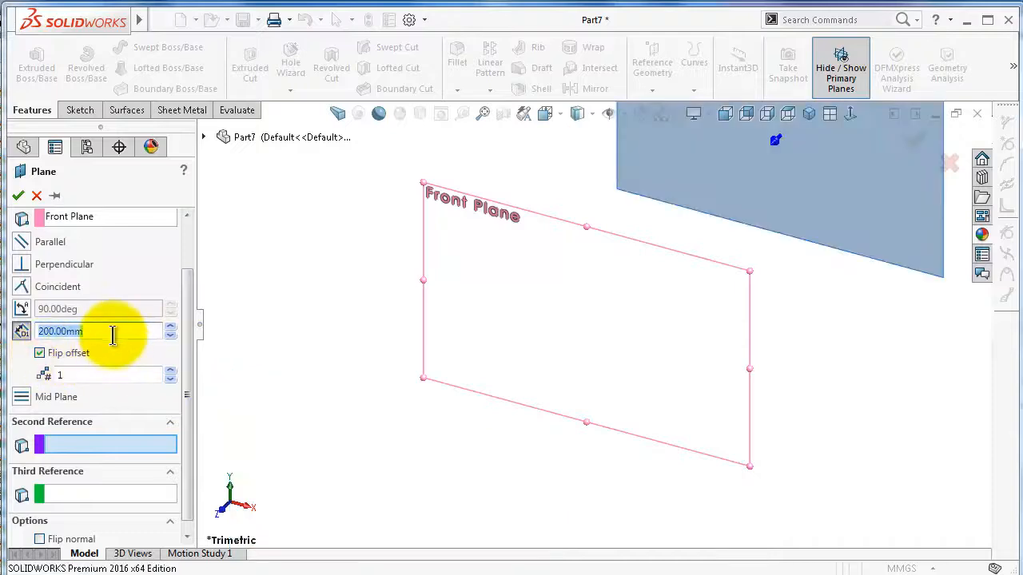
pyautogui.click(112, 334)
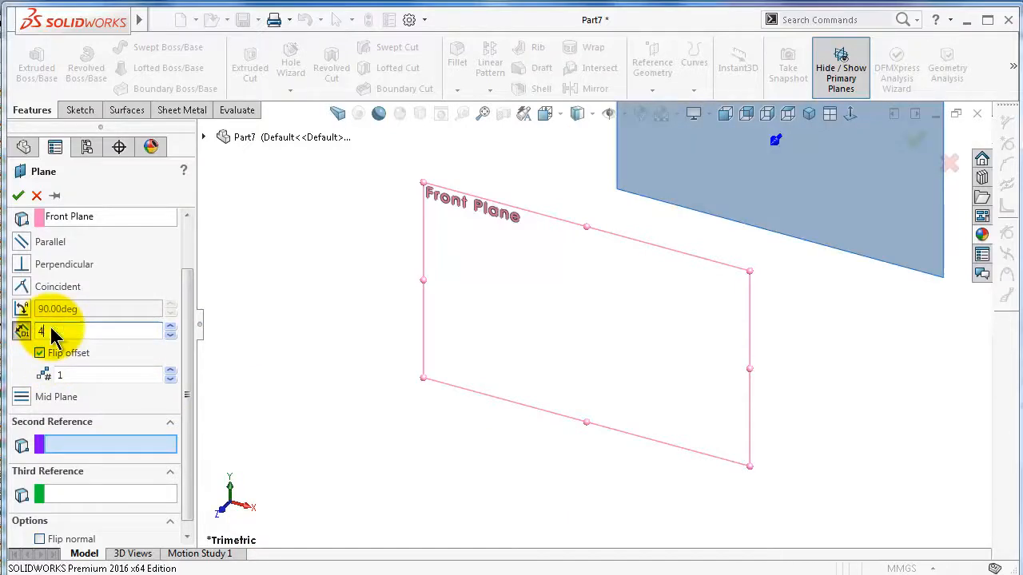
pyautogui.press('Return')
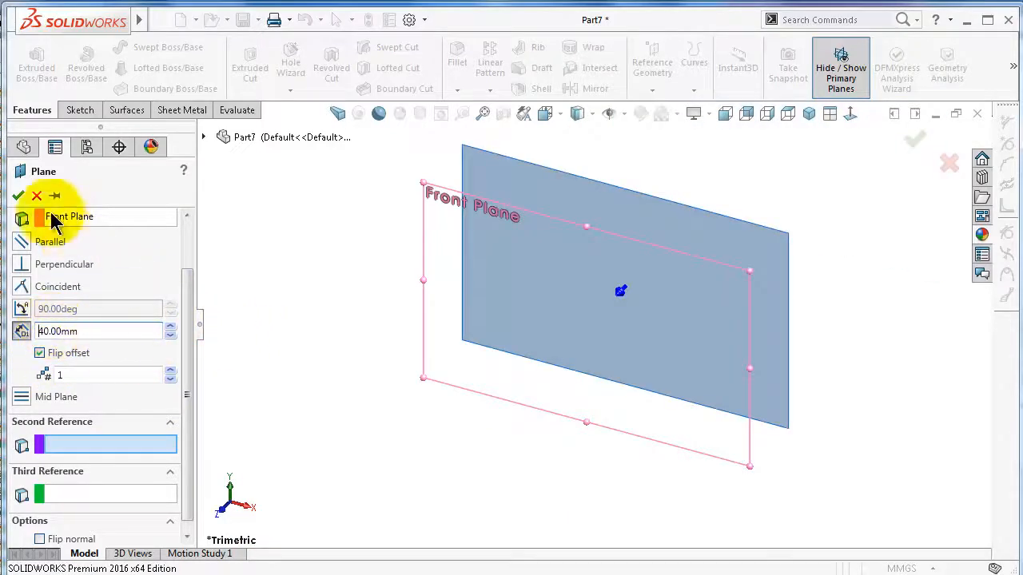
pyautogui.click(17, 196)
pyautogui.click(342, 310)
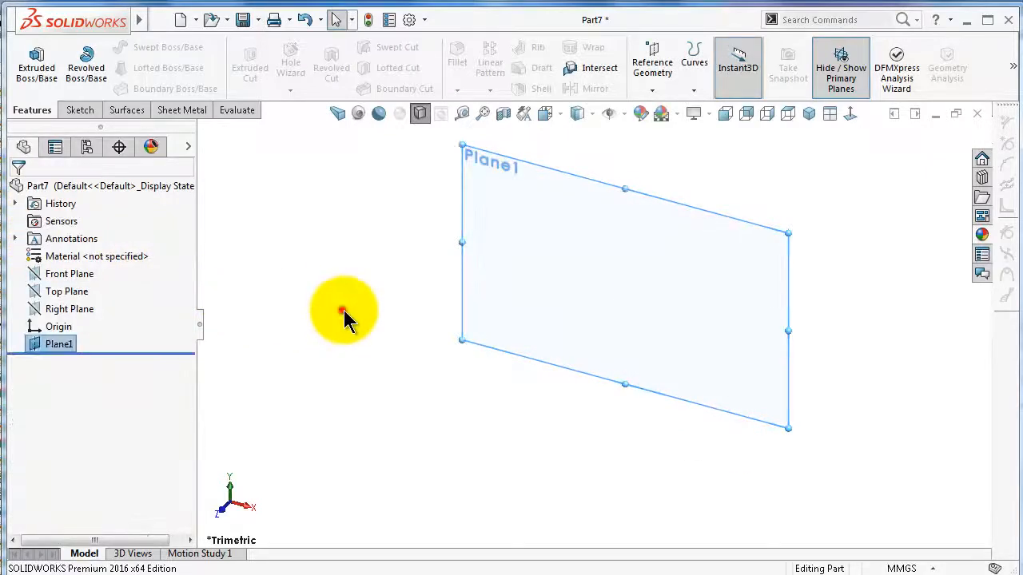
# Step: Sketch a nearly full circular arc on the Front Plane, centred on the origin with a small gap at its top
pyautogui.click(69, 274)
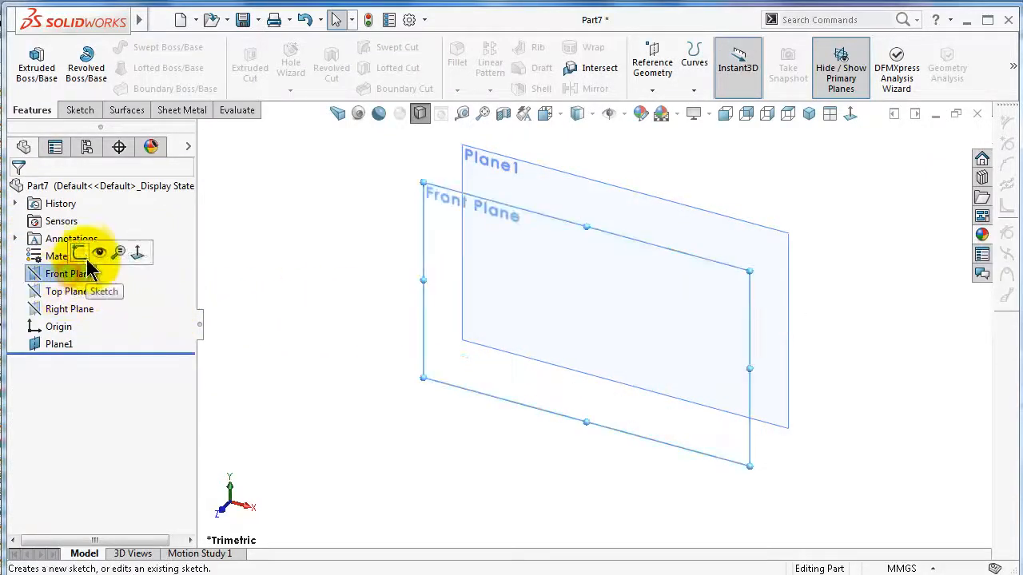
pyautogui.click(83, 254)
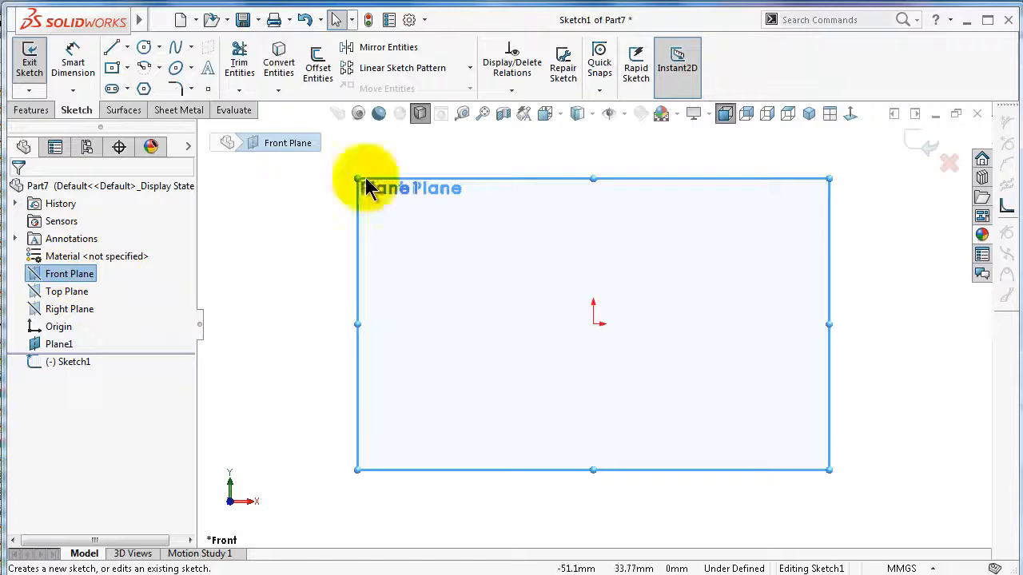
pyautogui.click(146, 70)
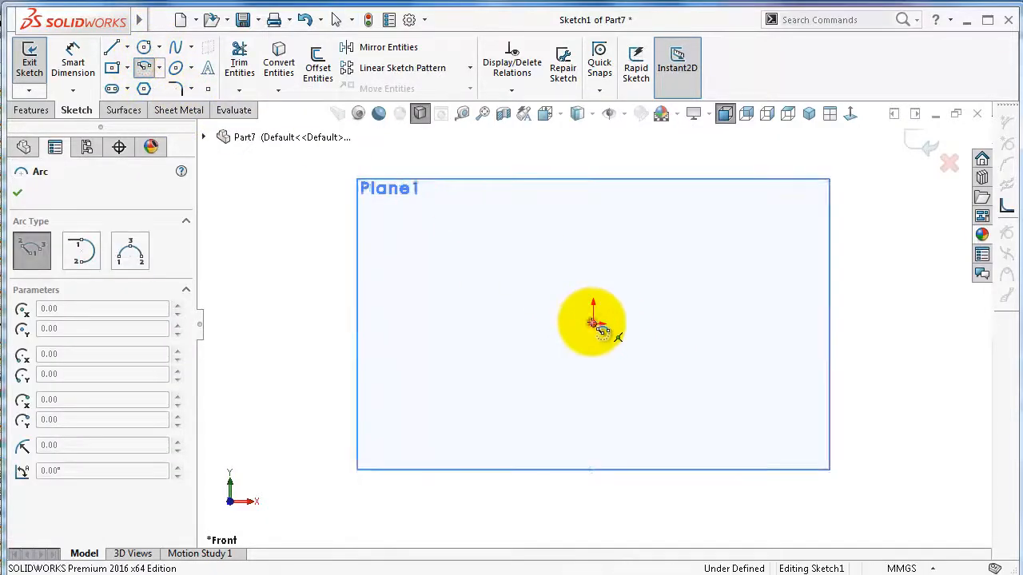
pyautogui.click(593, 323)
pyautogui.click(558, 189)
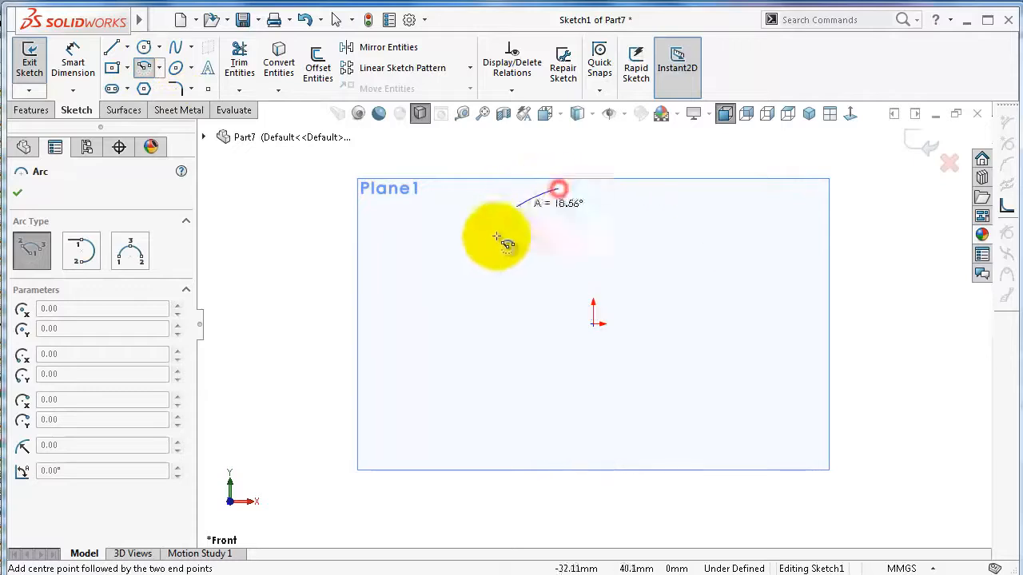
pyautogui.click(625, 189)
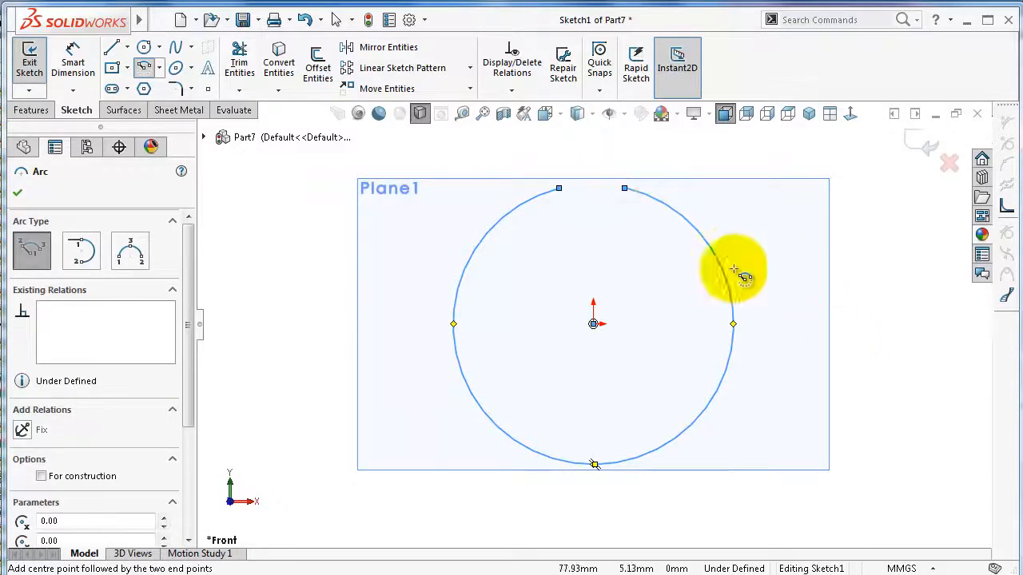
# Step: Draw a vertical construction centerline from the origin up through the gap at the top of the arc
pyautogui.click(127, 50)
pyautogui.click(146, 89)
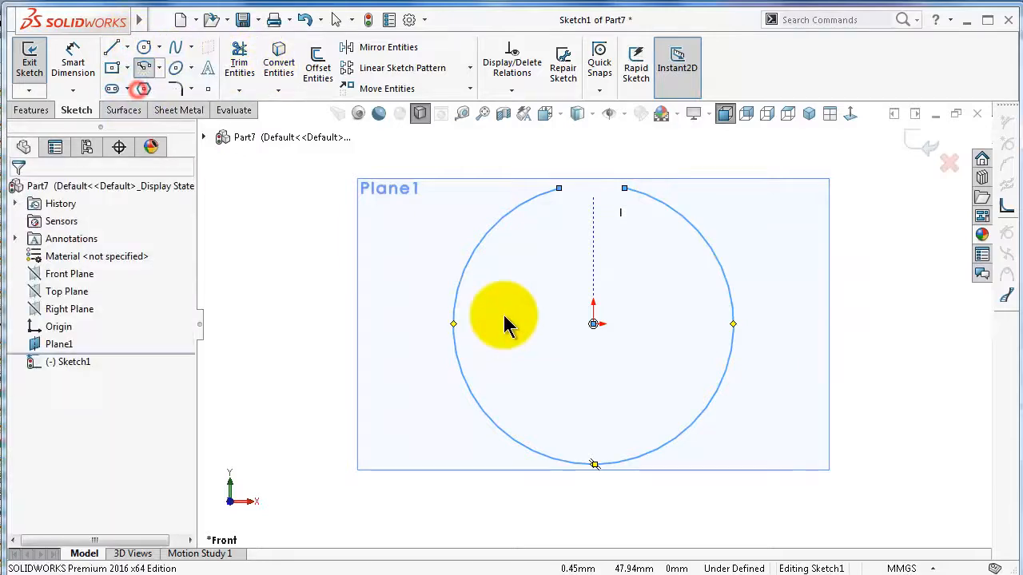
pyautogui.click(592, 324)
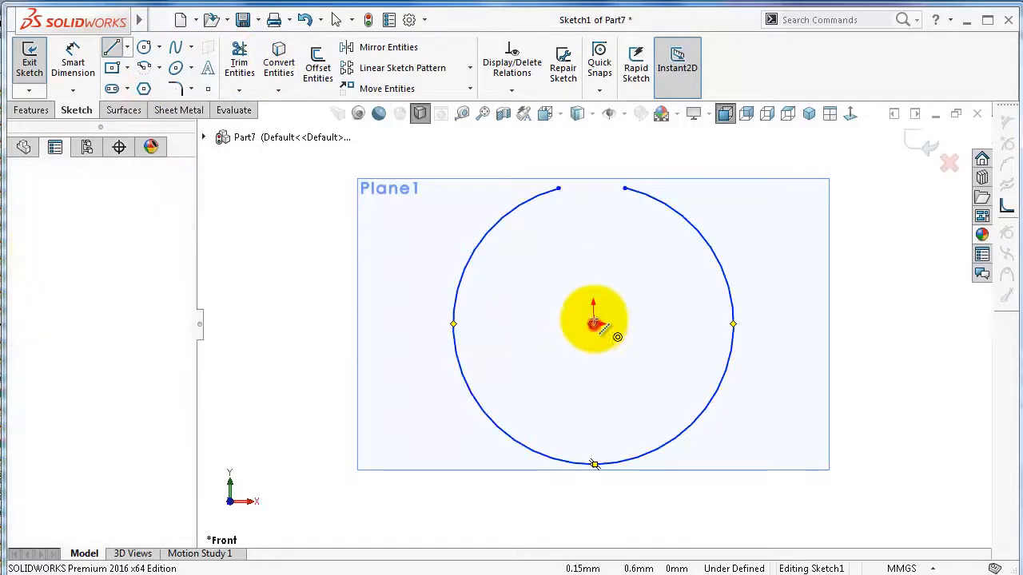
pyautogui.click(594, 177)
pyautogui.press('Escape')
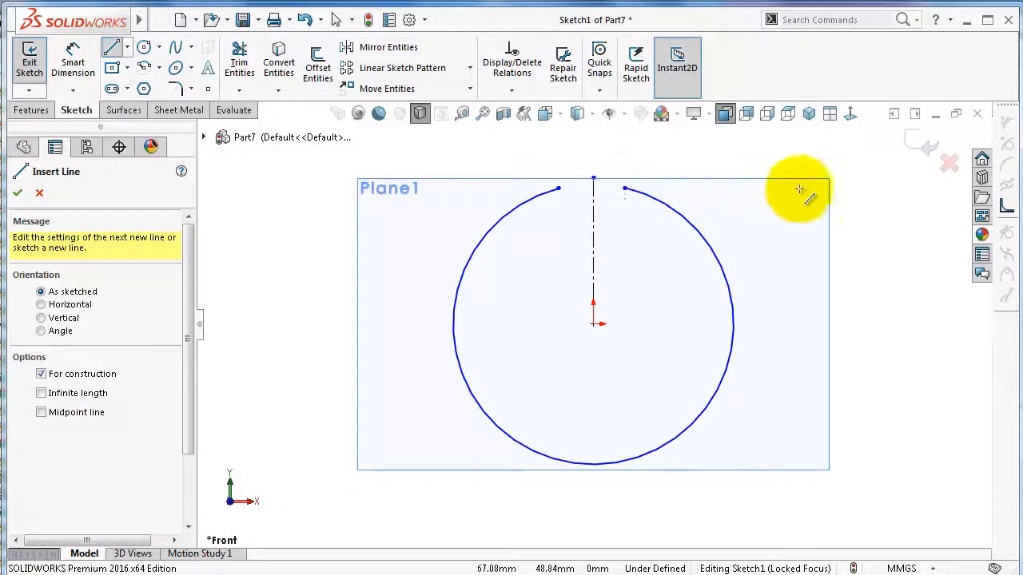
pyautogui.press('Escape')
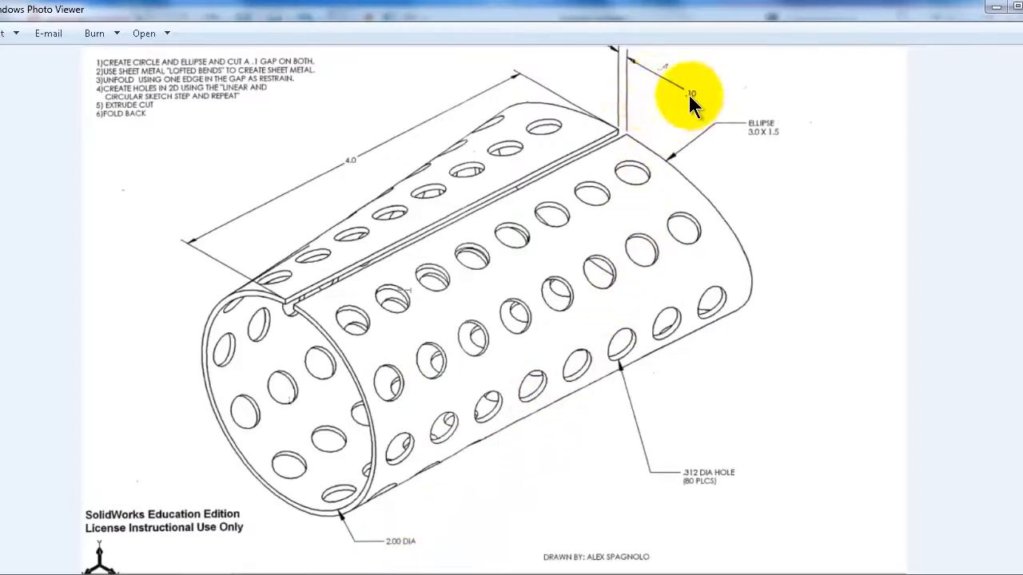
# Step: Leave the reference drawing for the SOLIDWORKS sketch and dimension the arc with a radius of 10 mm
pyautogui.click(994, 7)
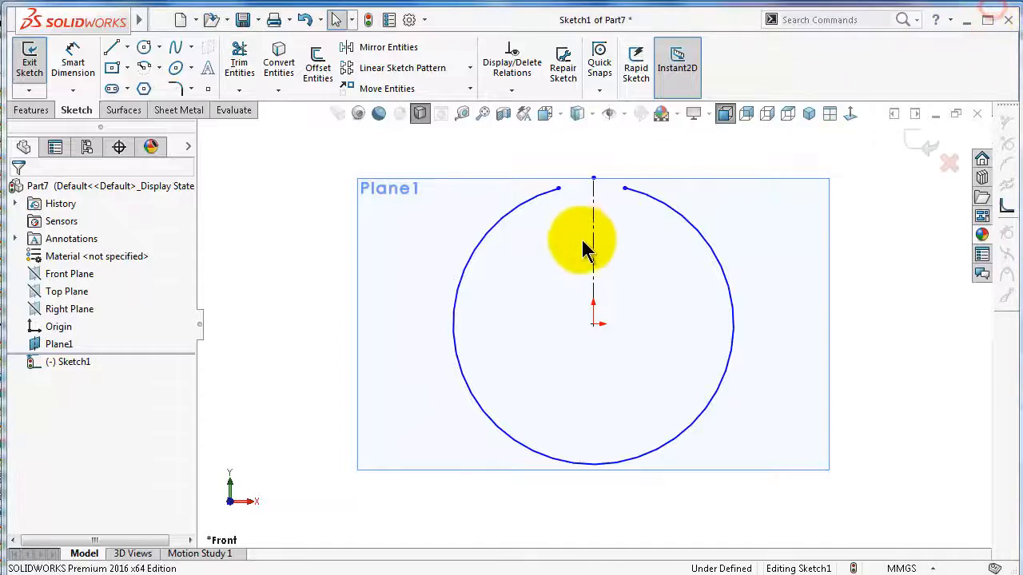
pyautogui.moveTo(874, 401); pyautogui.dragTo(870, 336, button='right')
pyautogui.click(733, 311)
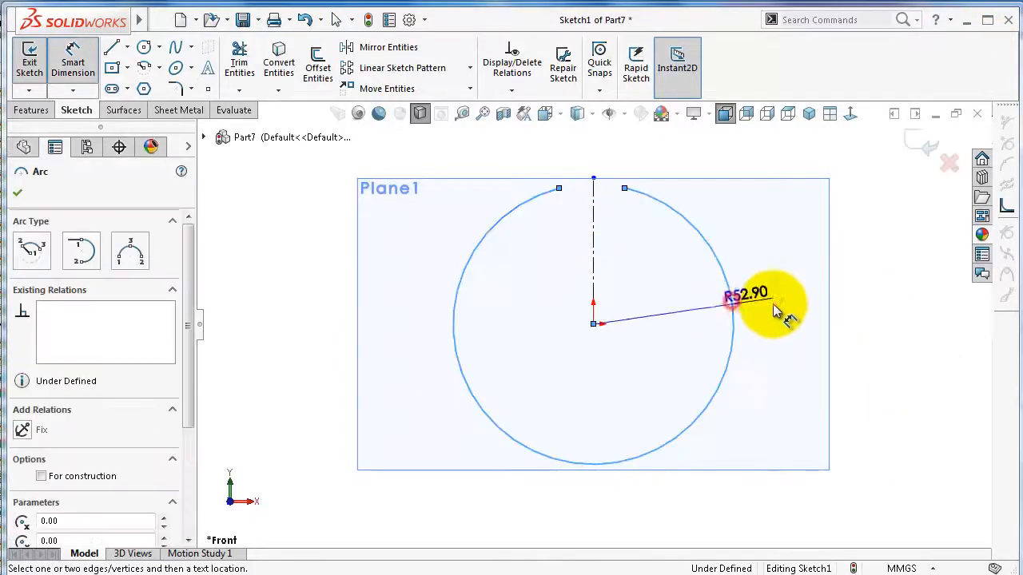
pyautogui.click(804, 317)
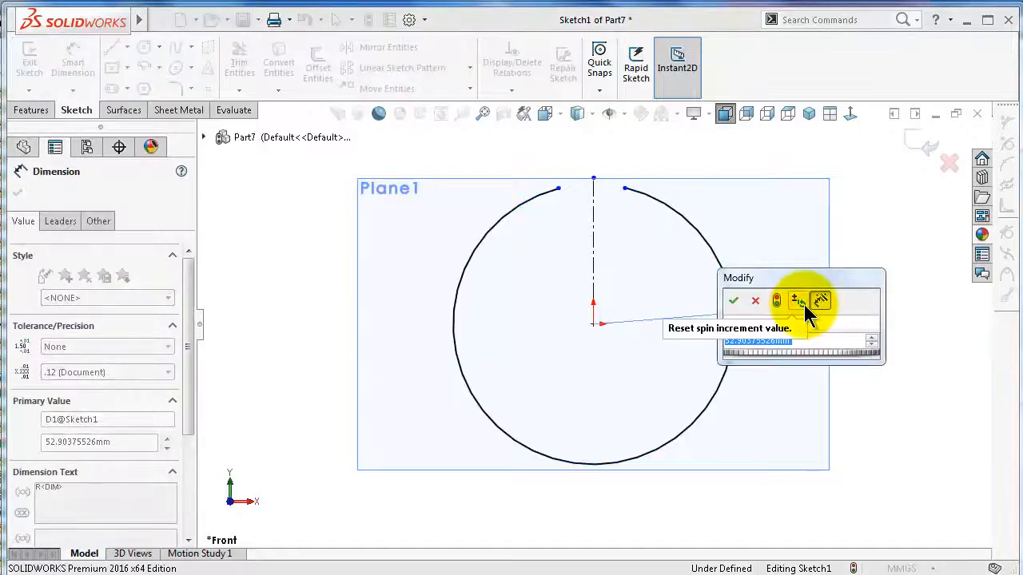
pyautogui.write('10')
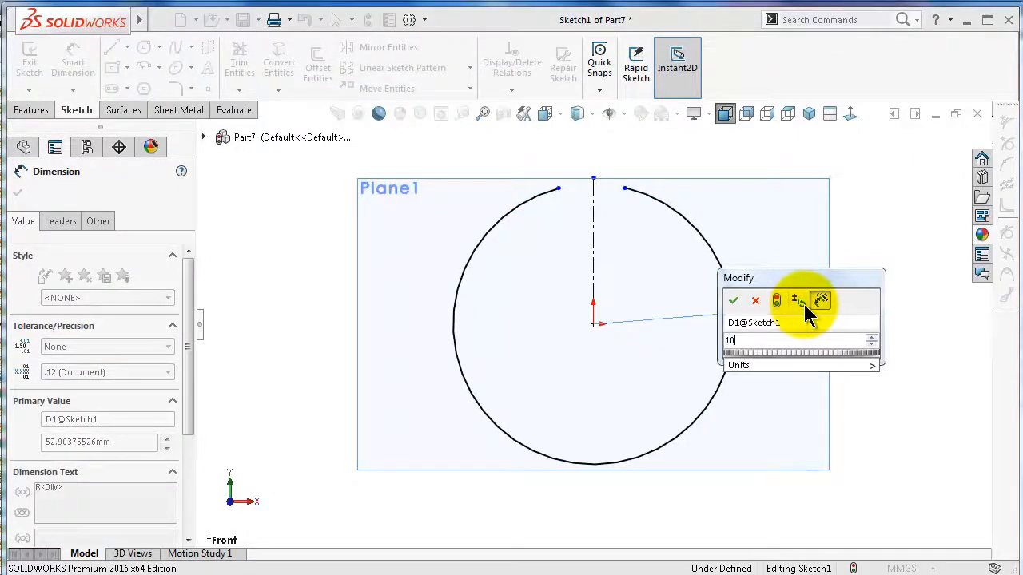
pyautogui.press('Return')
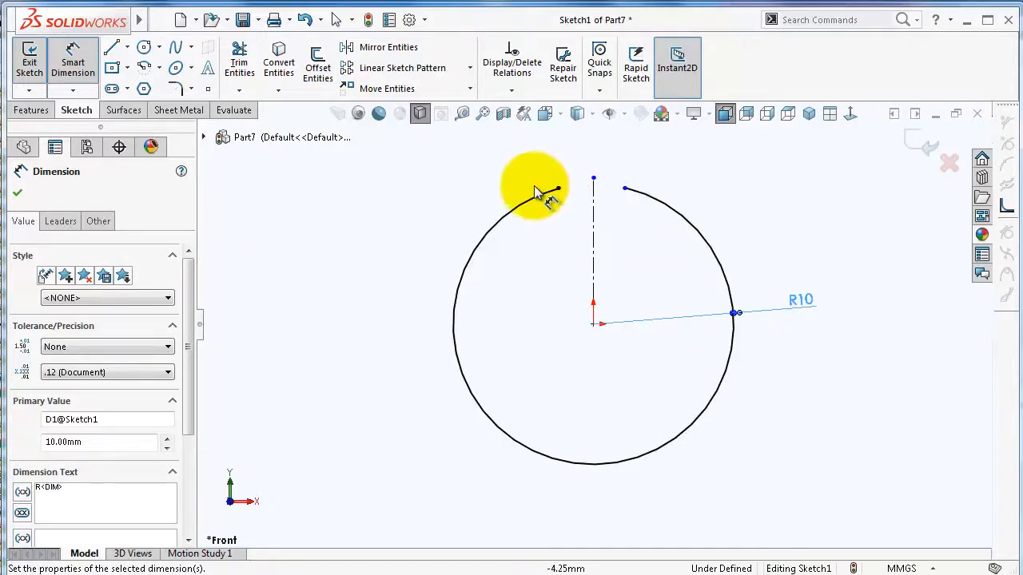
# Step: Dimension the horizontal gap between the arc's two endpoints and set it to 1 mm
pyautogui.click(559, 190)
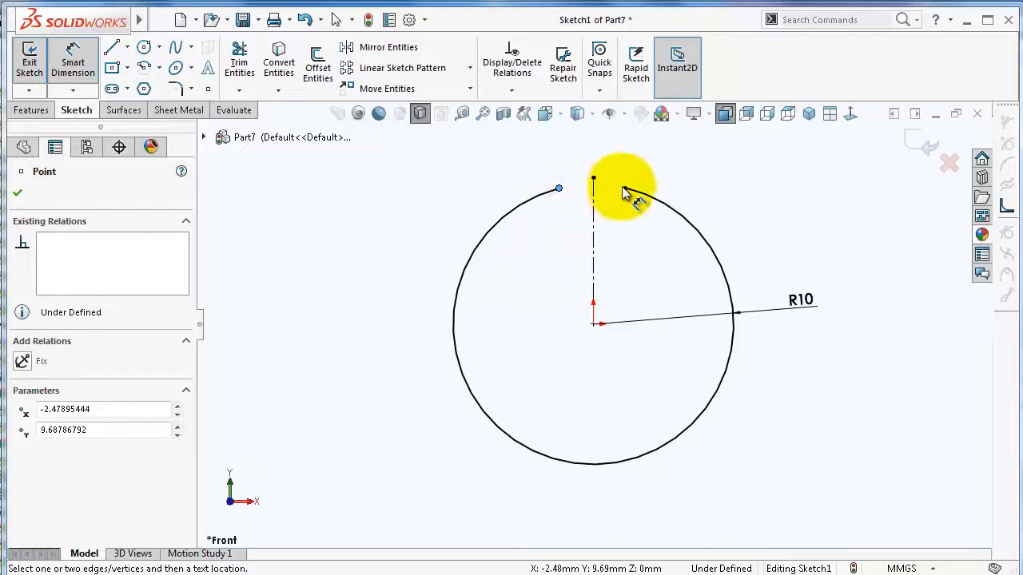
pyautogui.click(595, 154)
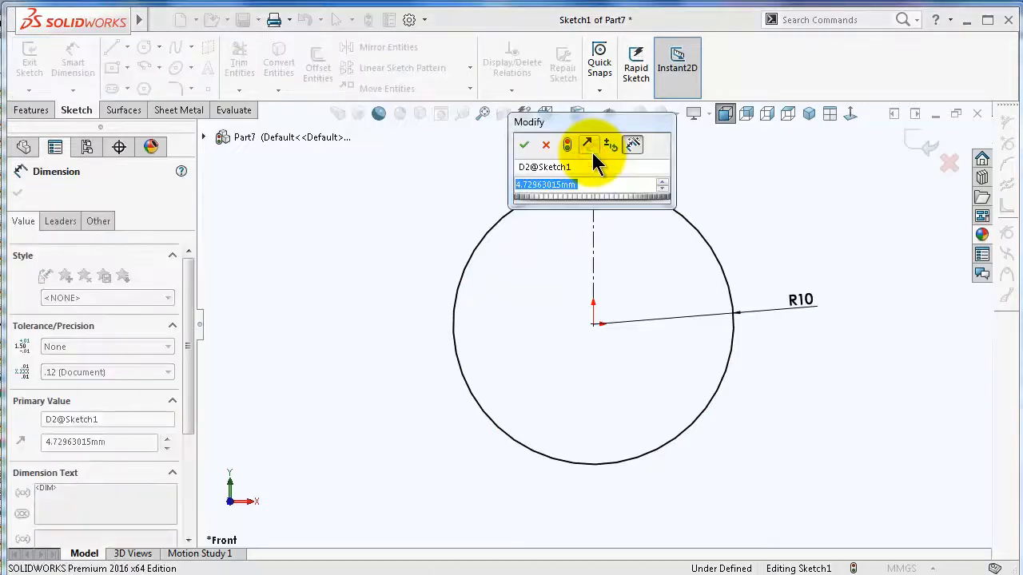
pyautogui.write('1')
pyautogui.press('Return')
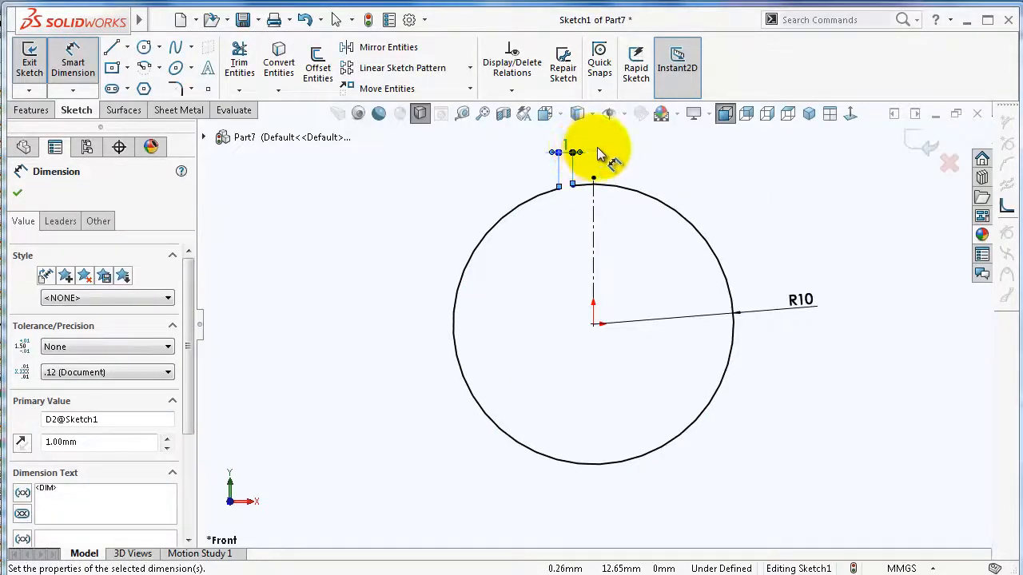
pyautogui.press('Escape')
pyautogui.press('Escape')
# Step: Move the arc's right endpoint across the centerline and make both endpoints symmetric about that centerline
pyautogui.moveTo(574, 187); pyautogui.dragTo(605, 184)
pyautogui.scroll(-5, 605, 186)
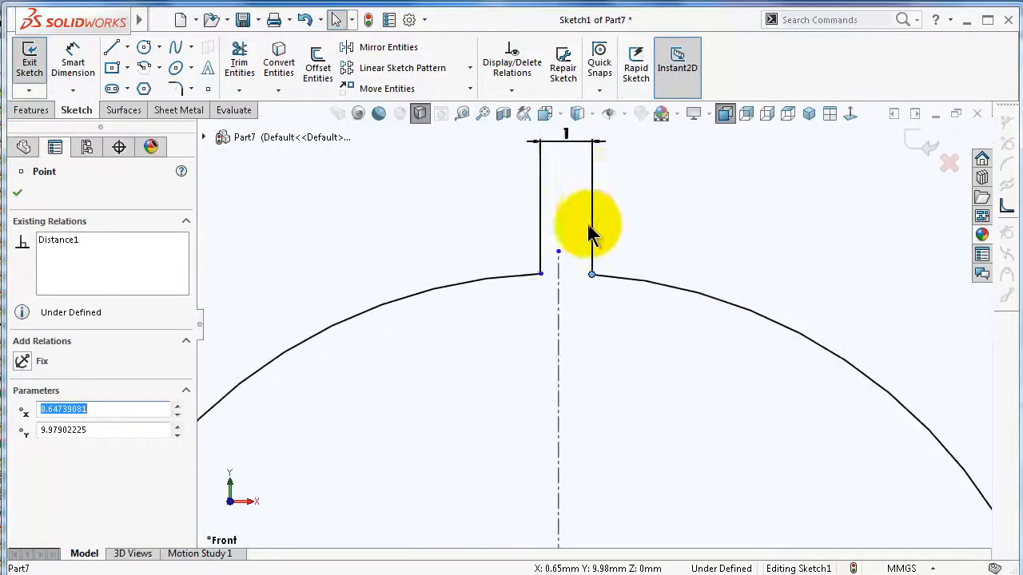
pyautogui.keyDown('ctrl'); pyautogui.click(558, 278); pyautogui.keyUp('ctrl')
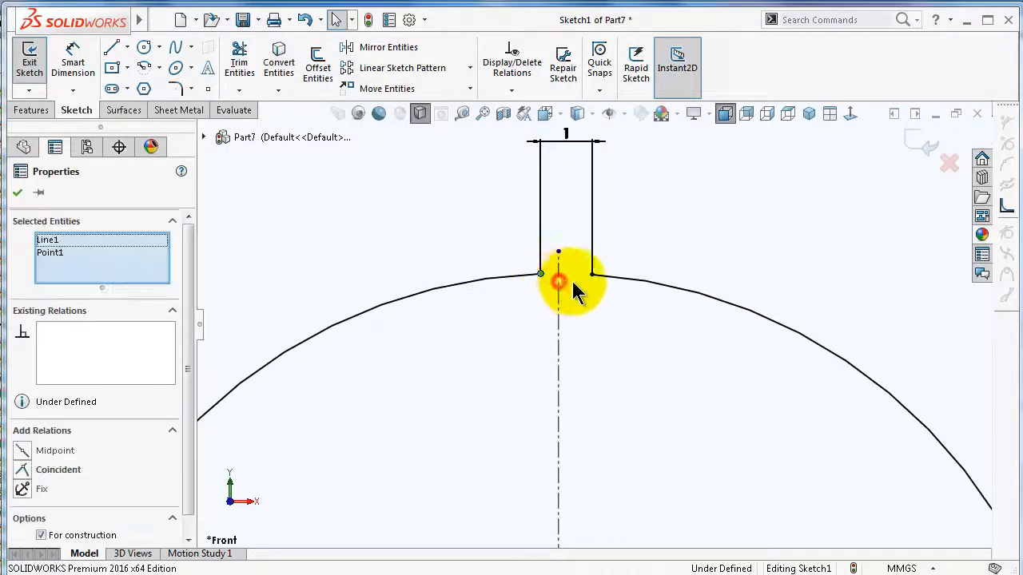
pyautogui.keyDown('ctrl'); pyautogui.click(591, 275); pyautogui.keyUp('ctrl')
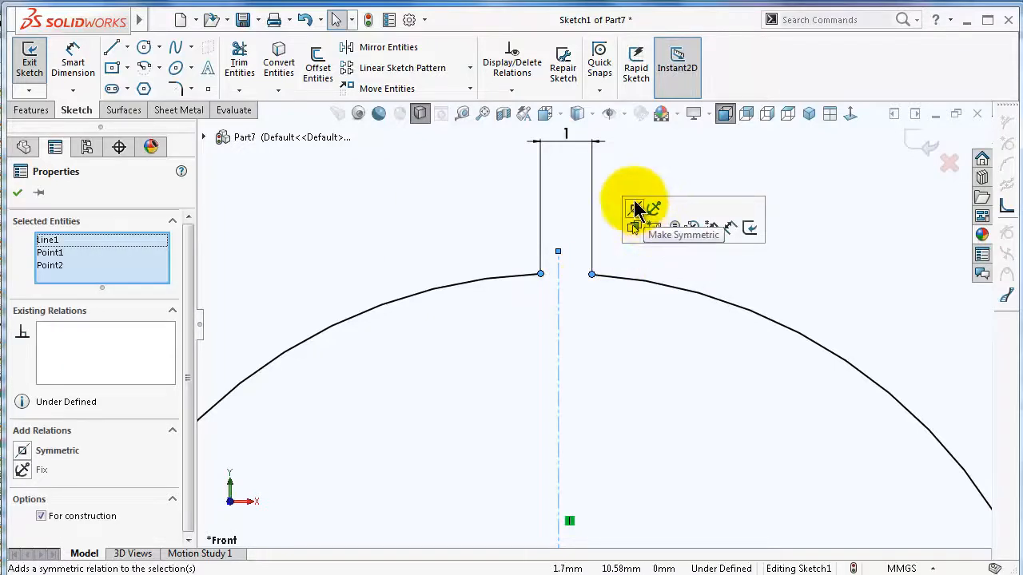
pyautogui.click(632, 203)
pyautogui.click(610, 165)
pyautogui.scroll(5, 633, 256)
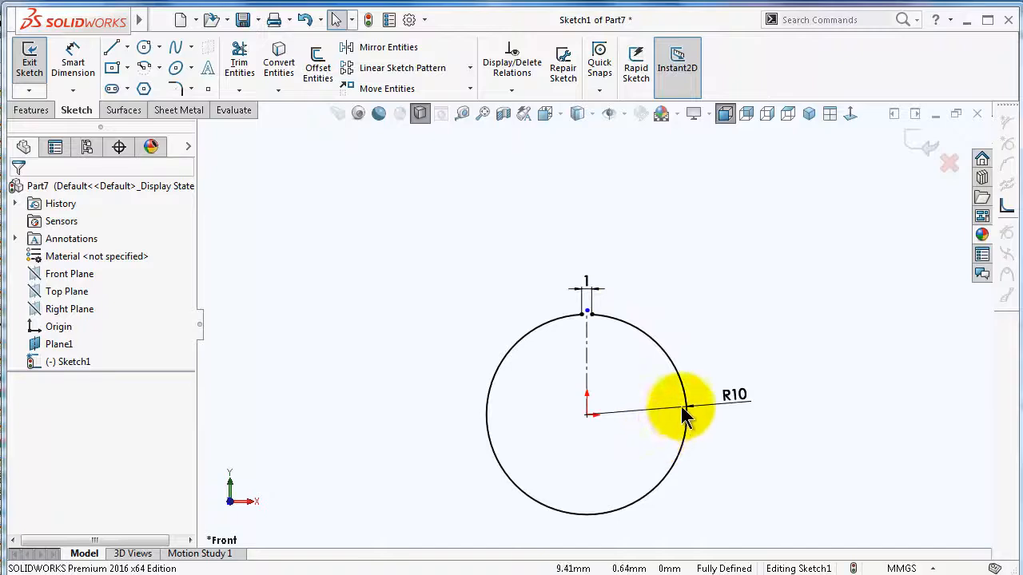
# Step: Finish the arc sketch and start a new sketch on the offset plane Plane1, viewed face-on
pyautogui.moveTo(700, 398); pyautogui.dragTo(700, 398, button='middle')
pyautogui.click(923, 146)
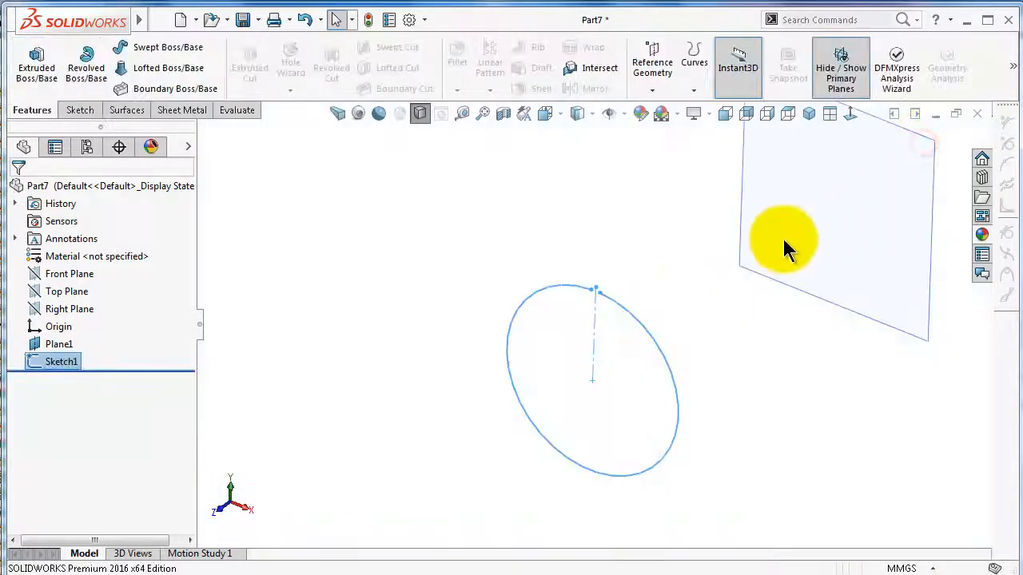
pyautogui.click(52, 345)
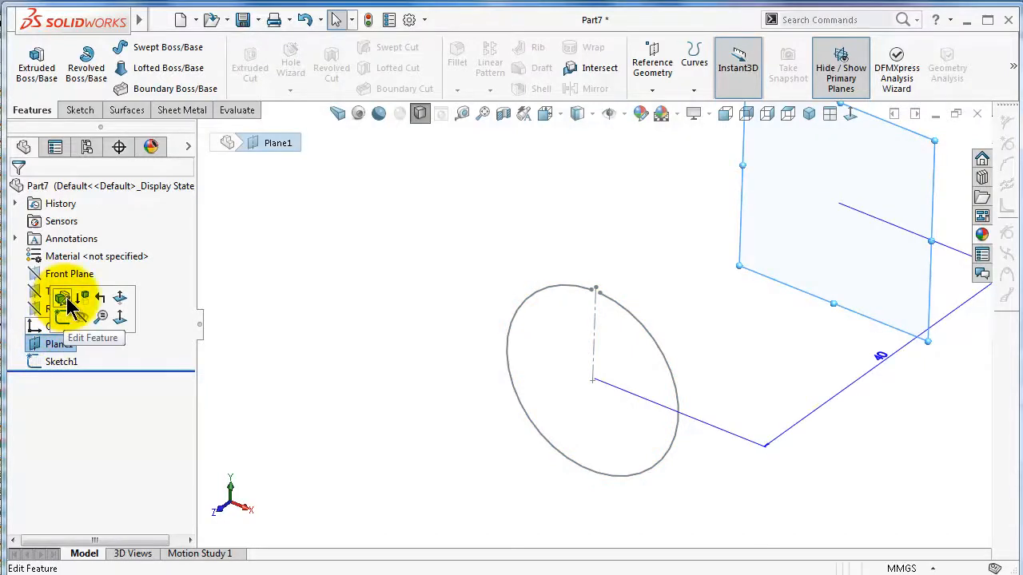
pyautogui.click(53, 347)
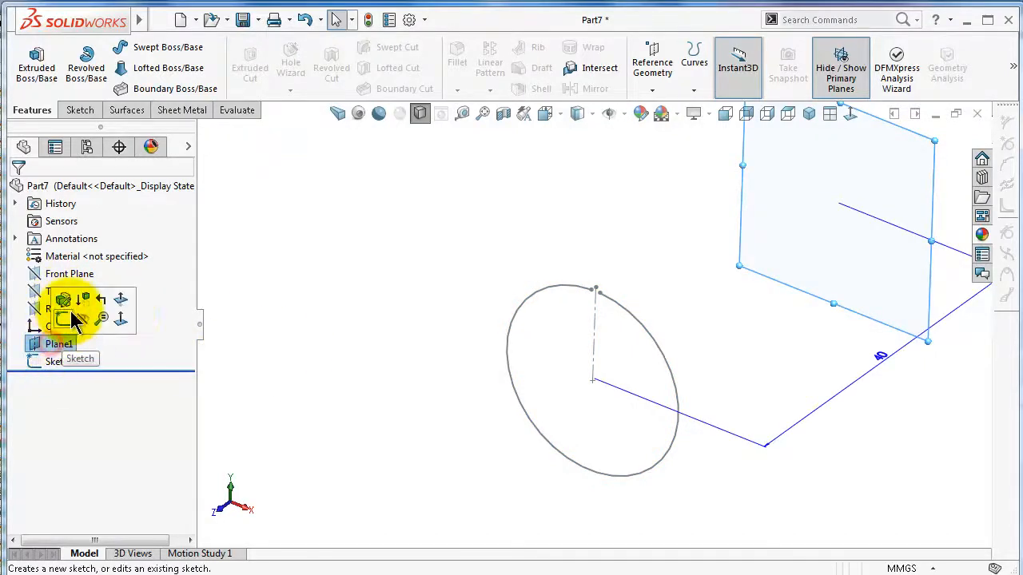
pyautogui.click(40, 342)
pyautogui.click(53, 319)
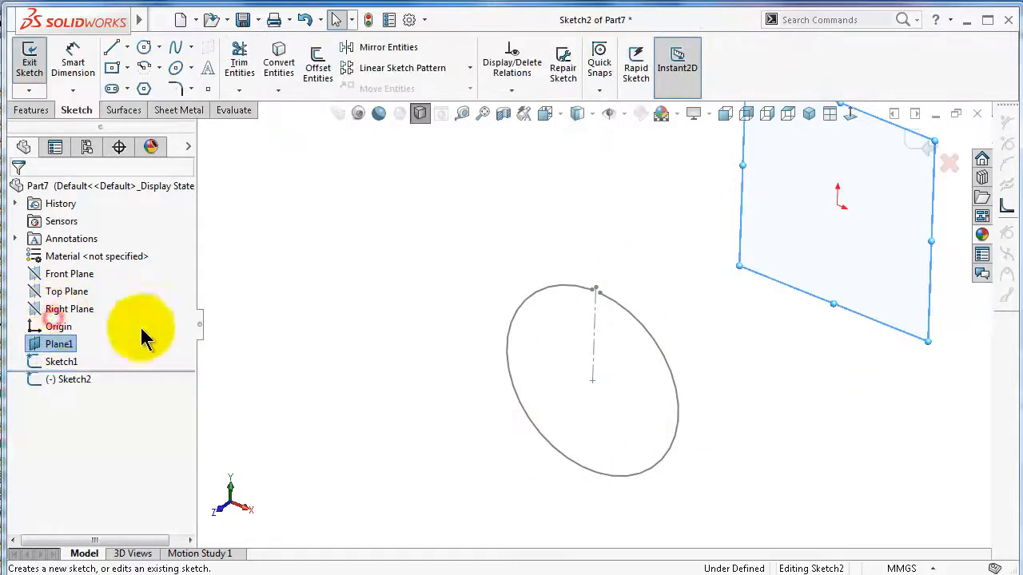
pyautogui.click(851, 114)
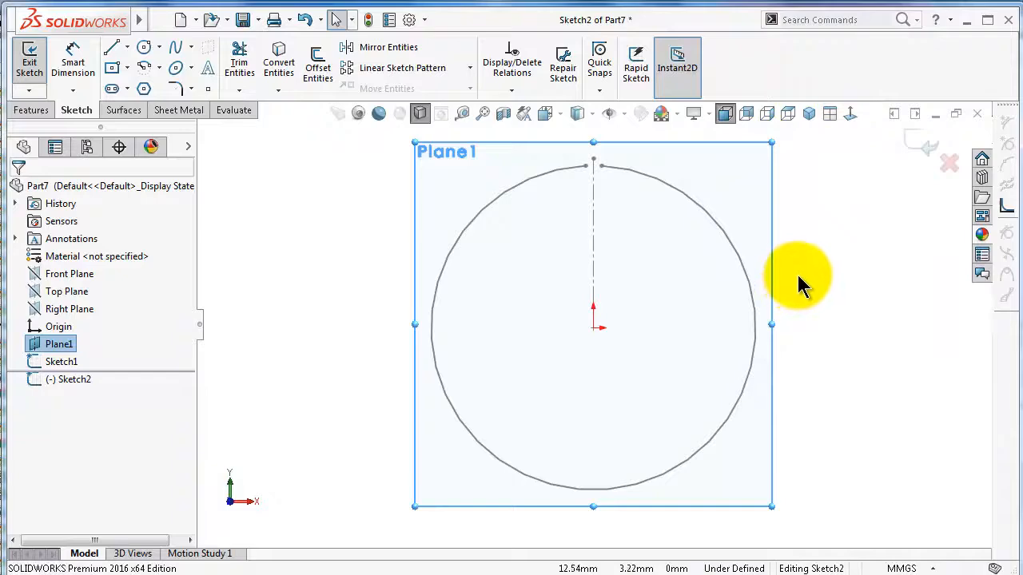
# Step: Check the reference drawing's ellipse and sketch an origin-centred partial ellipse with radii about 15.5 and 10.3 mm and a gap at its top
pyautogui.hotkey('alt', 'Tab')
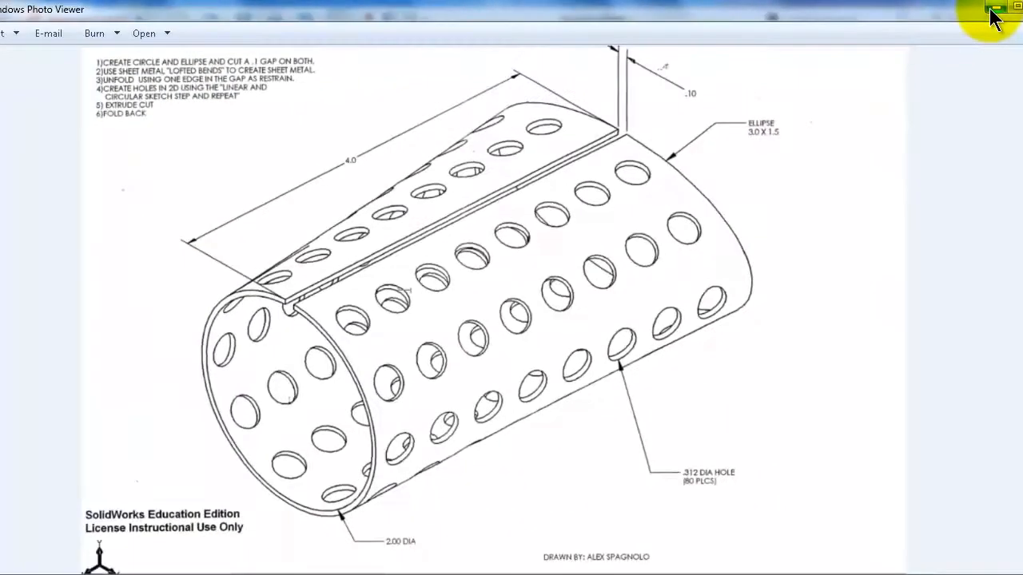
pyautogui.click(993, 9)
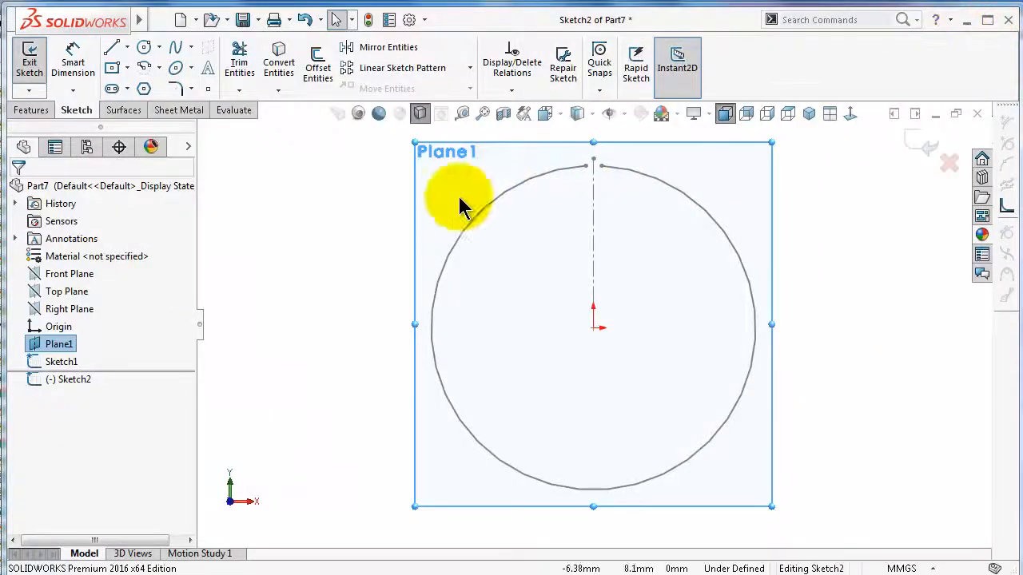
pyautogui.click(191, 68)
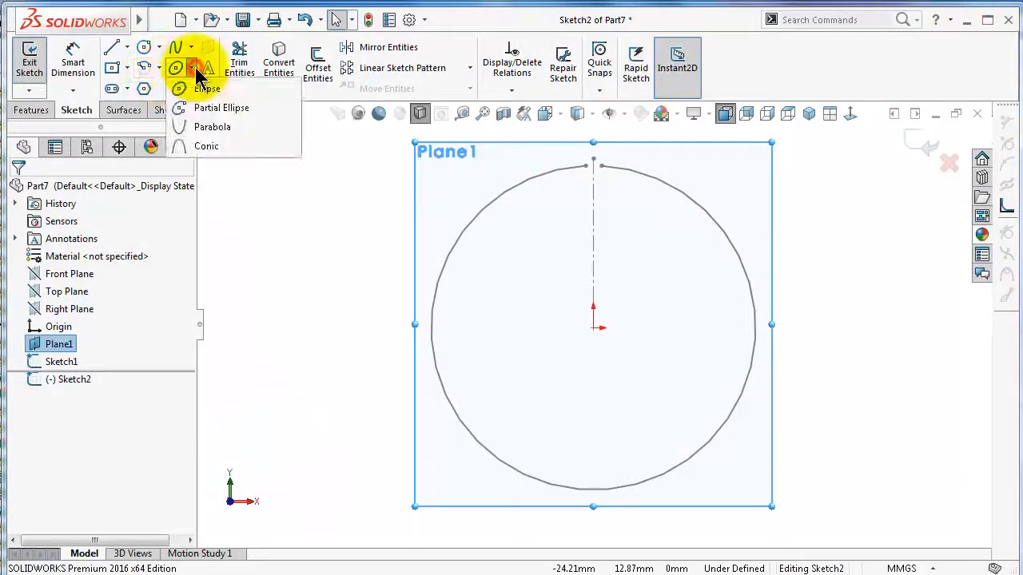
pyautogui.click(219, 111)
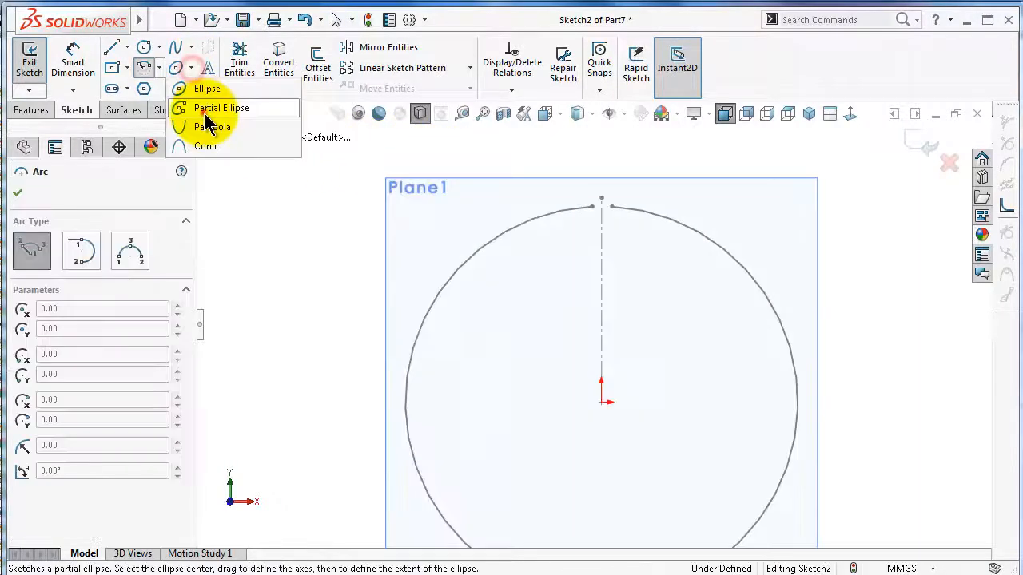
pyautogui.click(204, 108)
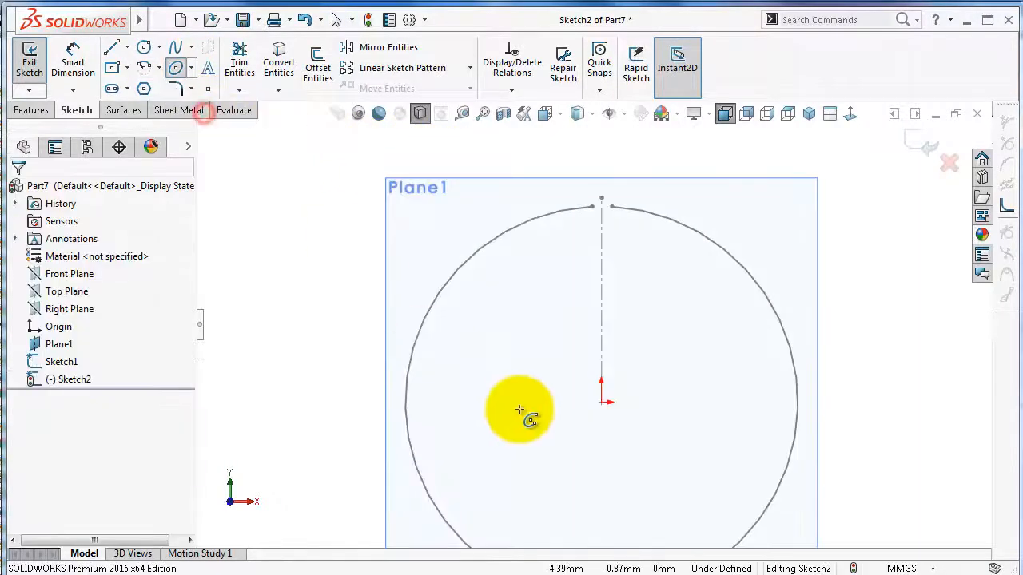
pyautogui.click(601, 404)
pyautogui.click(296, 405)
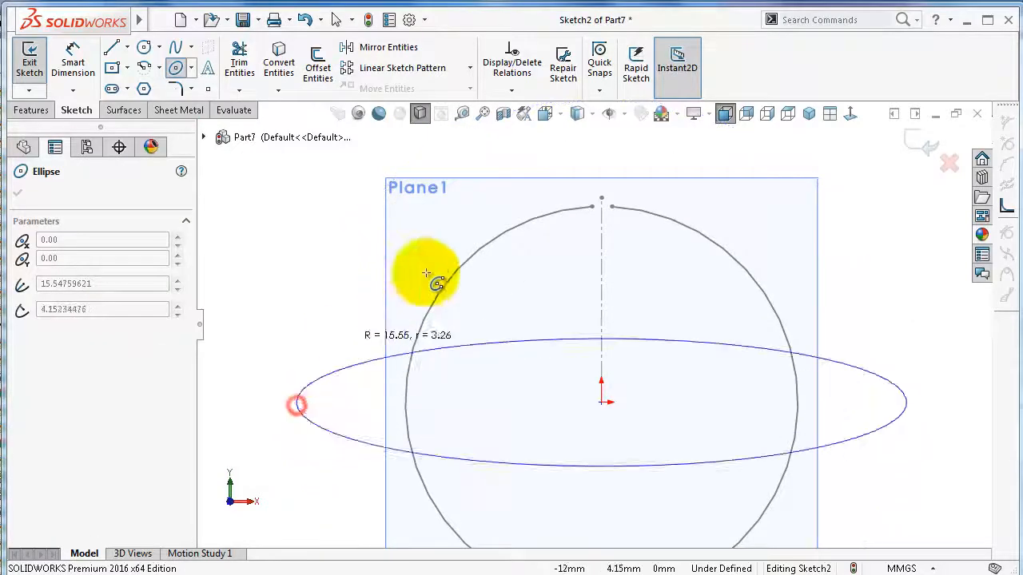
pyautogui.click(564, 201)
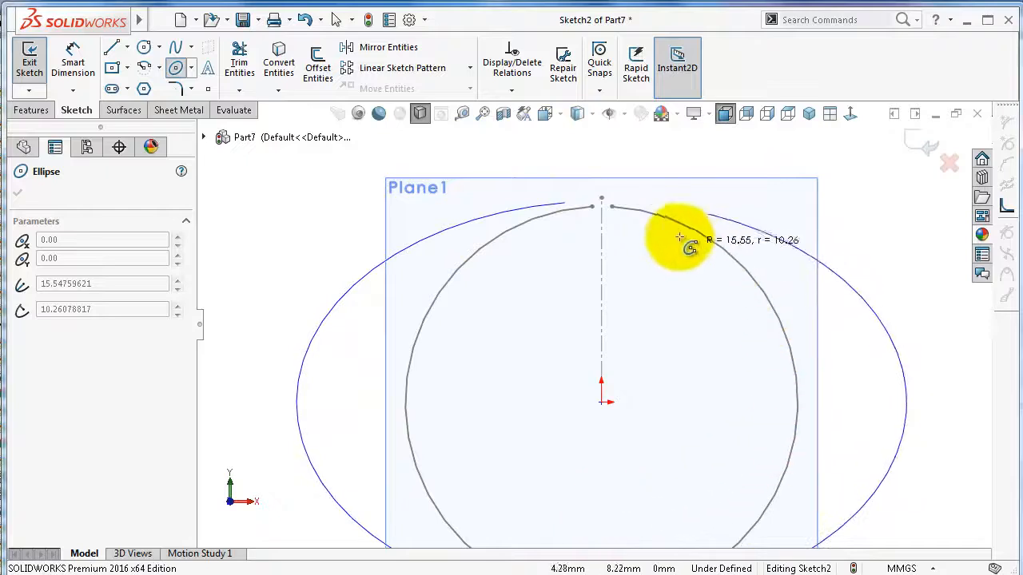
pyautogui.click(649, 207)
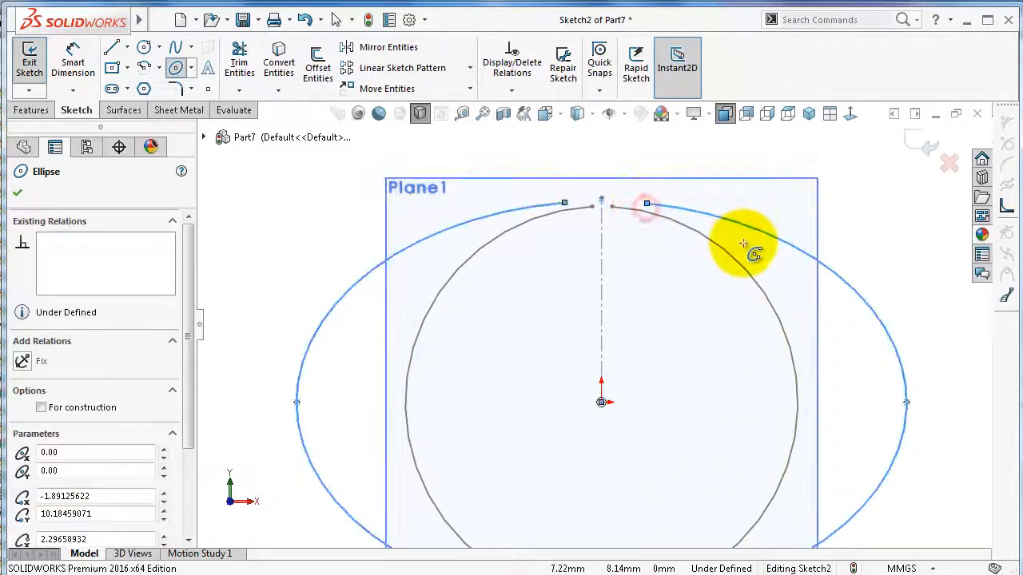
pyautogui.press('Escape')
pyautogui.press('f')
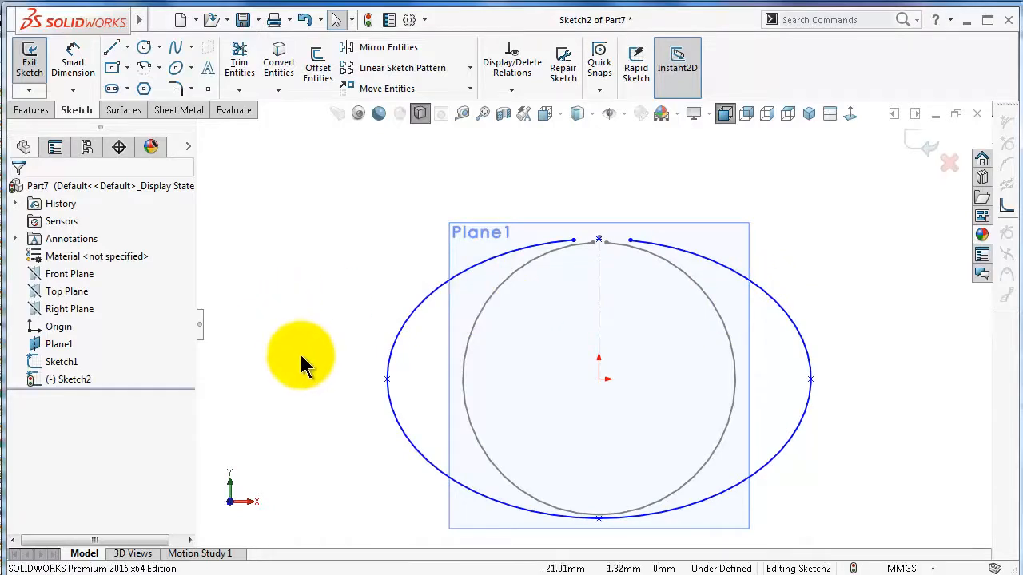
# Step: Dimension the partial ellipse's horizontal major axis between its two side points and set it to 30 mm
pyautogui.moveTo(299, 352); pyautogui.dragTo(295, 230, button='right')
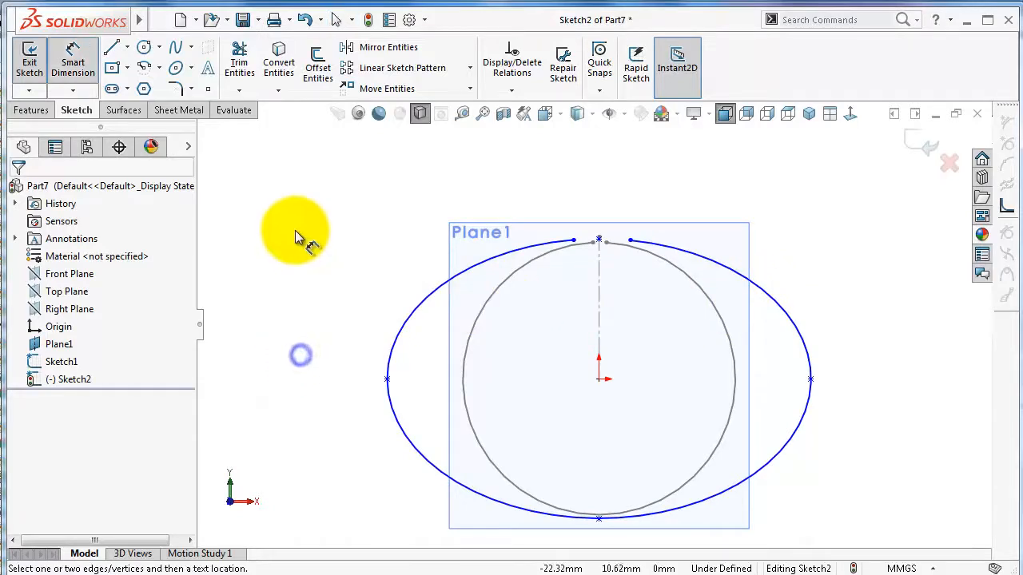
pyautogui.click(386, 380)
pyautogui.click(810, 380)
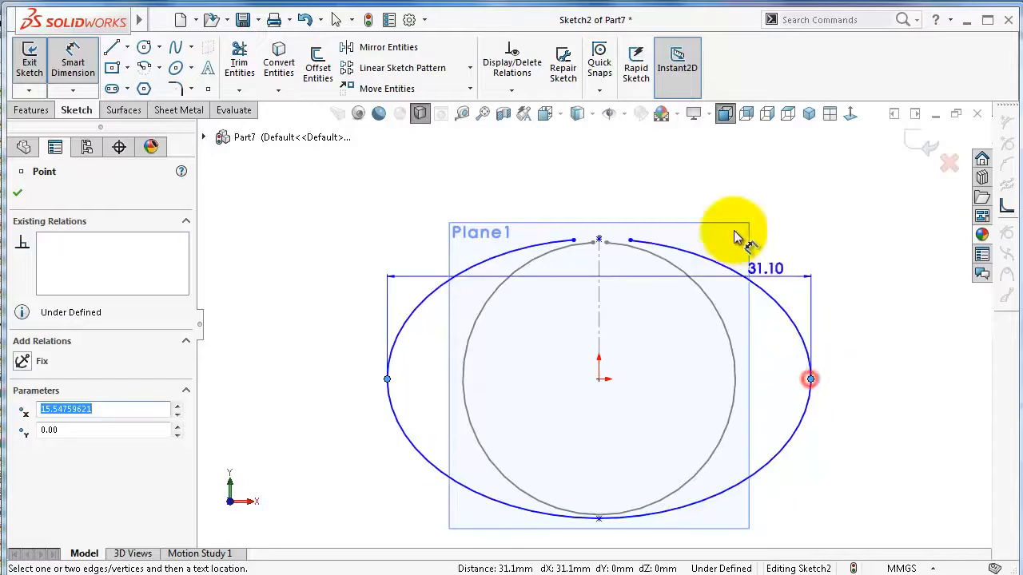
pyautogui.click(668, 187)
pyautogui.write('30')
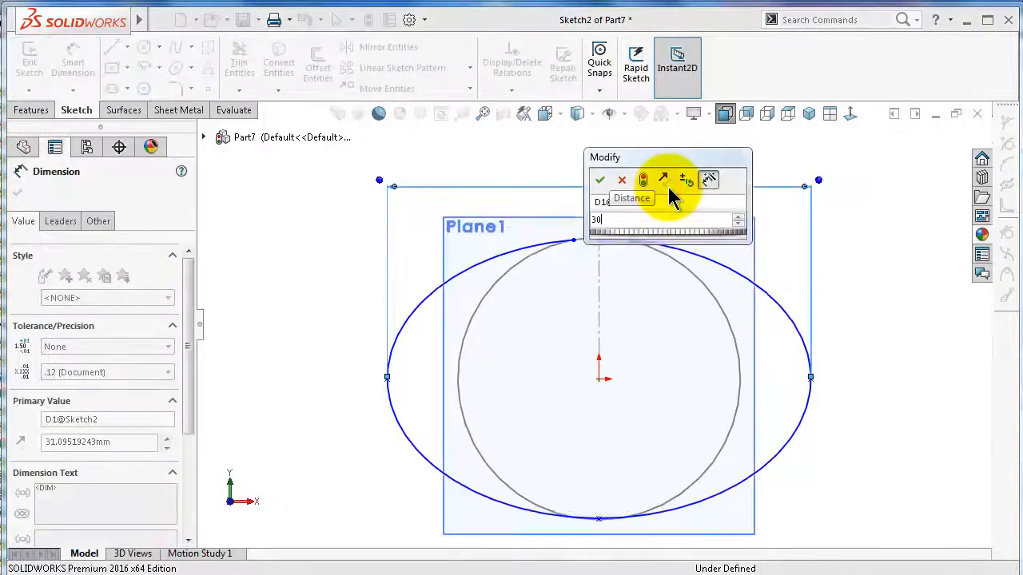
pyautogui.press('Return')
# Step: Dimension the partial ellipse's vertical minor axis between its upper and lower points and set it to 15 mm
pyautogui.click(320, 281)
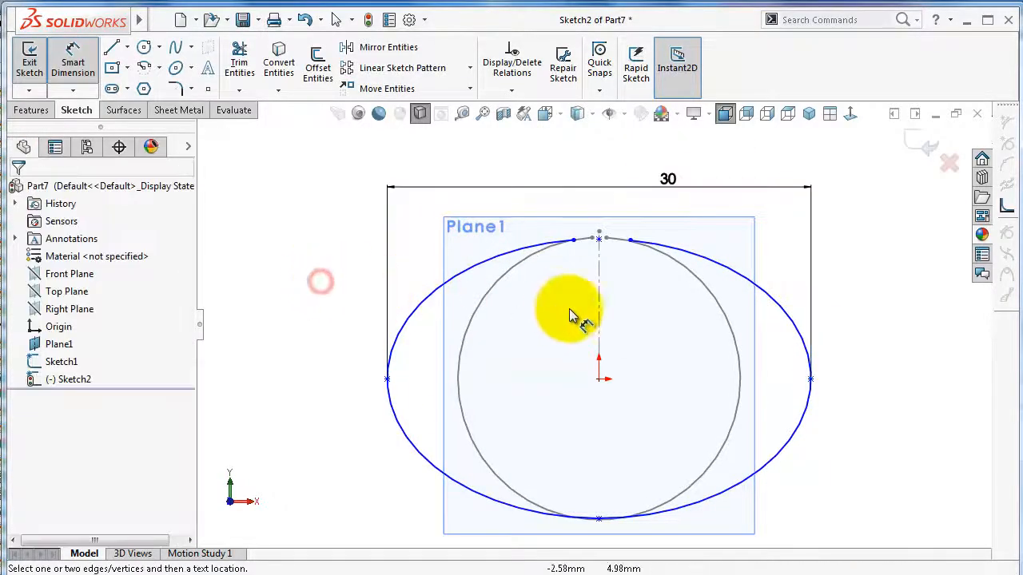
pyautogui.click(600, 239)
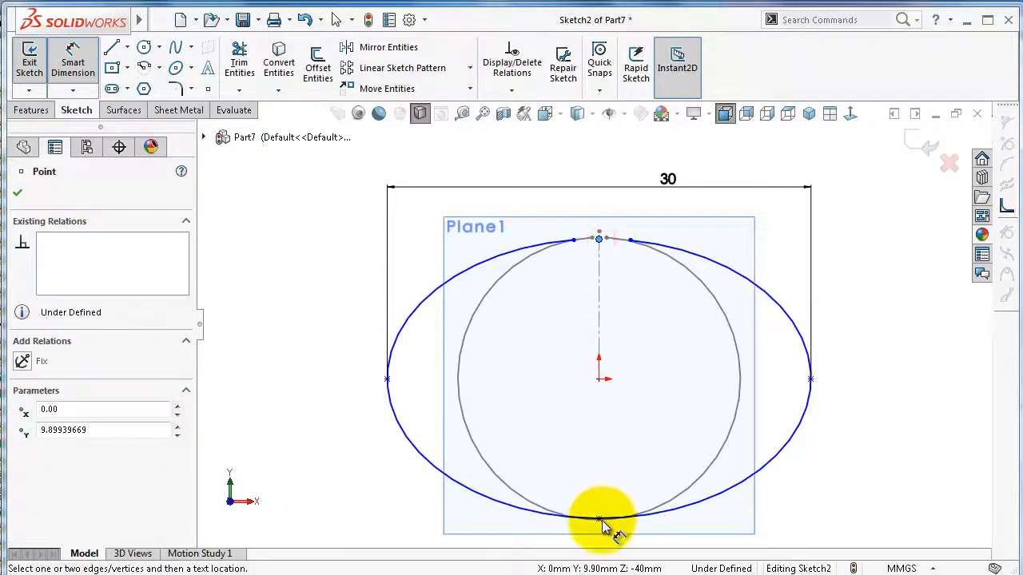
pyautogui.click(600, 520)
pyautogui.click(312, 427)
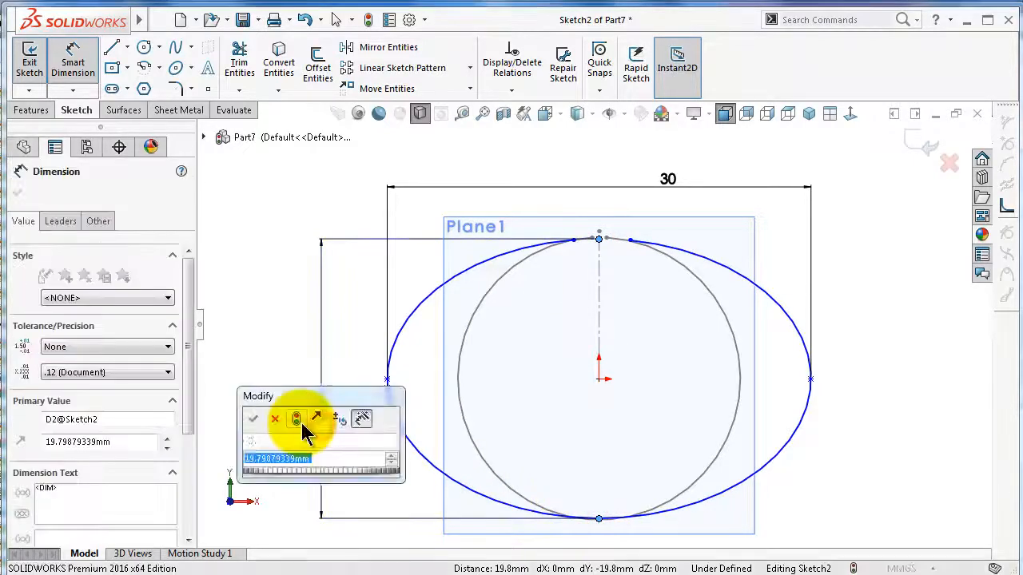
pyautogui.write('15')
pyautogui.press('Return')
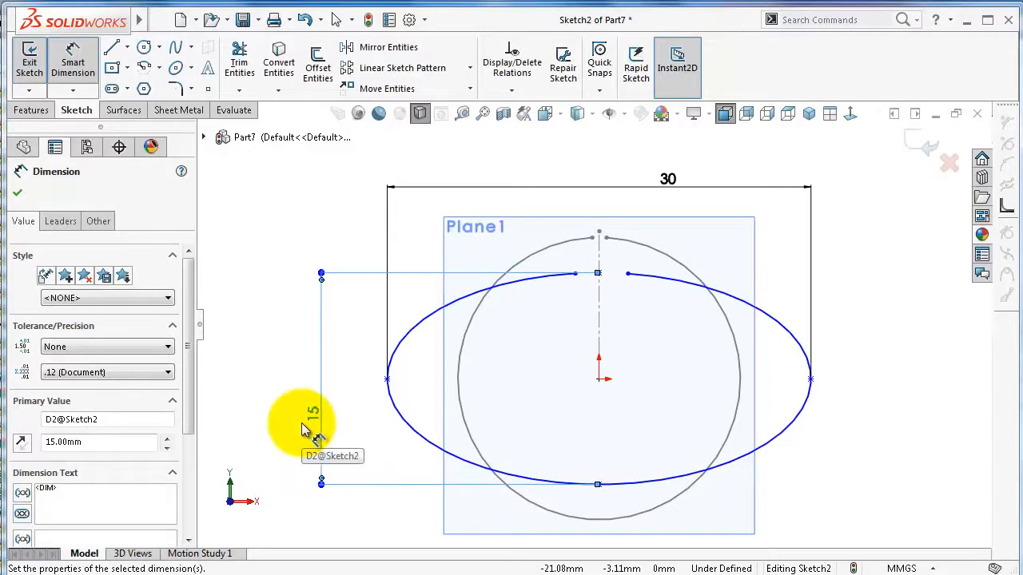
pyautogui.press('Escape')
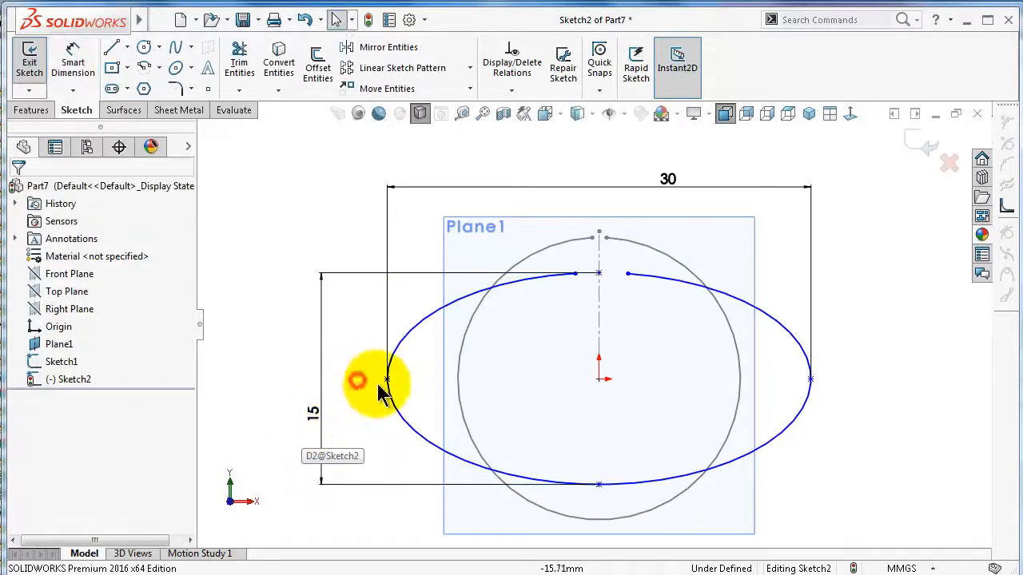
# Step: Make the ellipse's two side points and the origin horizontal to one another
pyautogui.click(388, 378)
pyautogui.keyDown('ctrl'); pyautogui.click(599, 379); pyautogui.keyUp('ctrl')
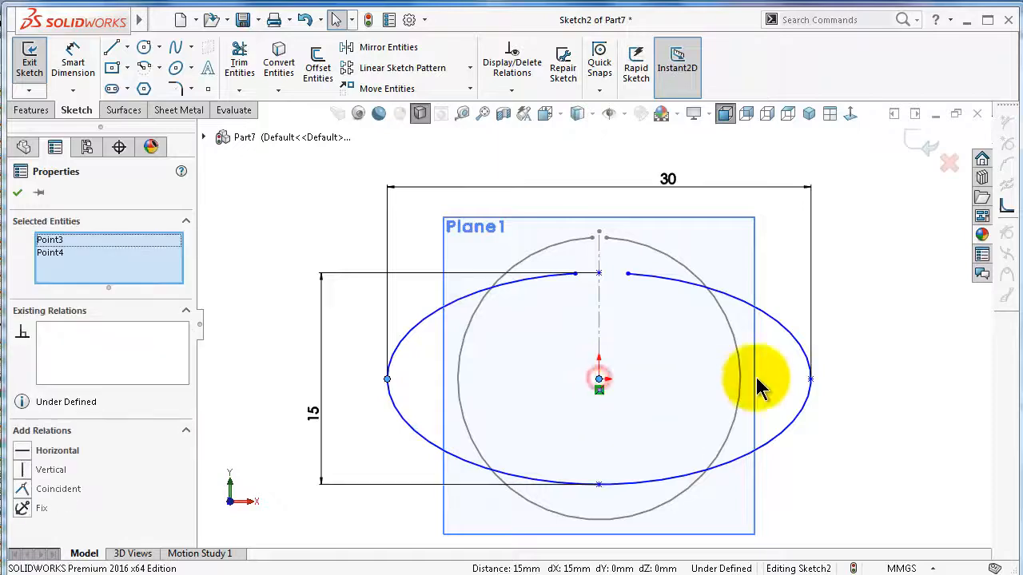
pyautogui.keyDown('ctrl'); pyautogui.click(809, 380); pyautogui.keyUp('ctrl')
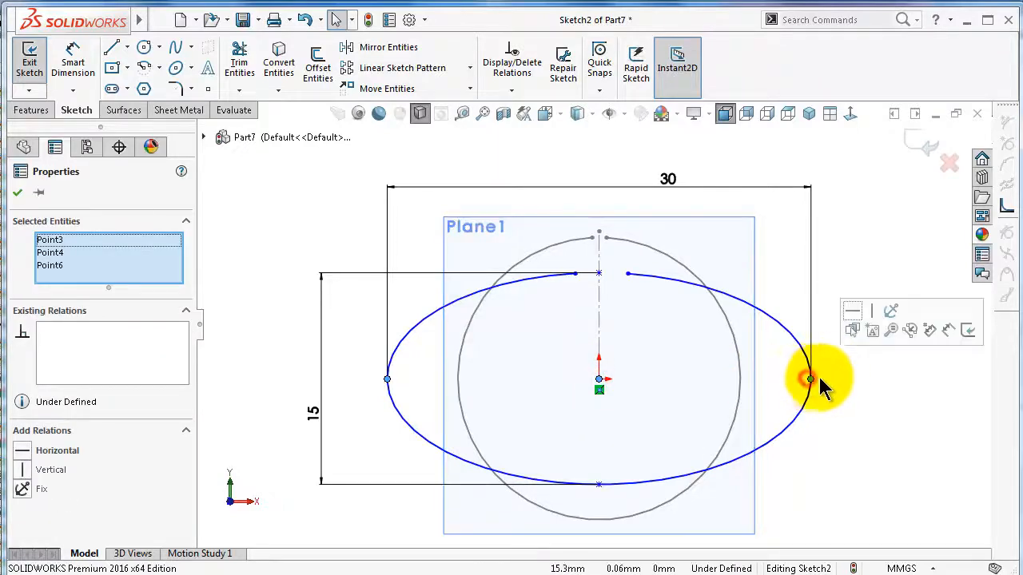
pyautogui.click(851, 311)
pyautogui.click(858, 250)
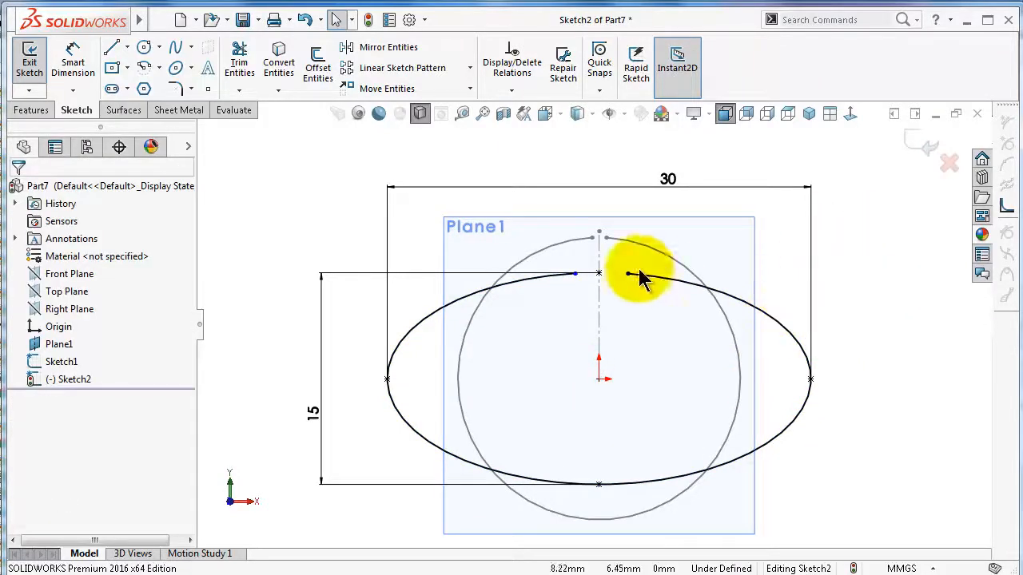
# Step: Dimension the gap between the partial ellipse's endpoints as 1 mm and move its left endpoint to the other side of the centerline
pyautogui.scroll(-3, 759, 267)
pyautogui.moveTo(880, 380); pyautogui.dragTo(873, 216, button='right')
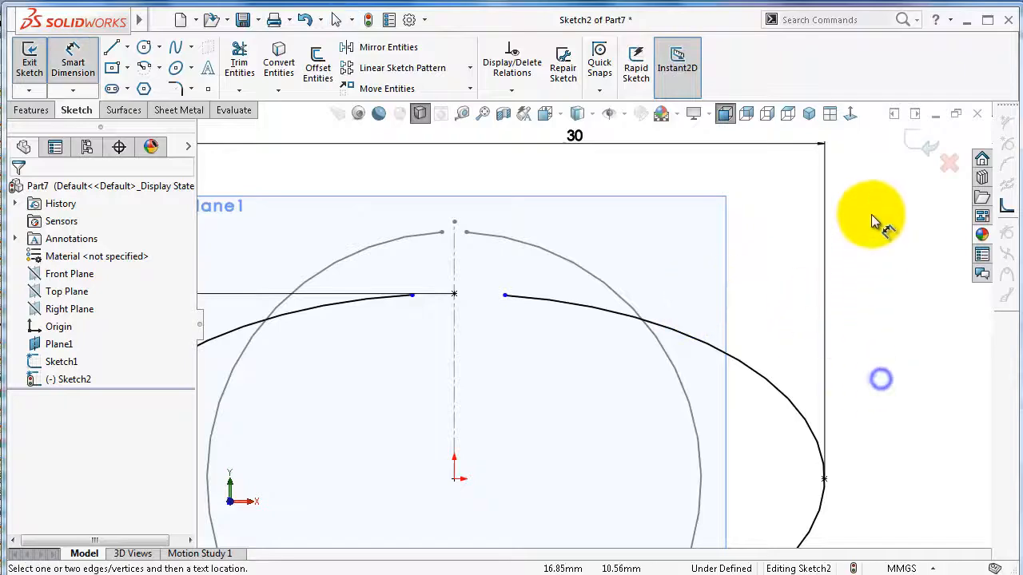
pyautogui.click(412, 296)
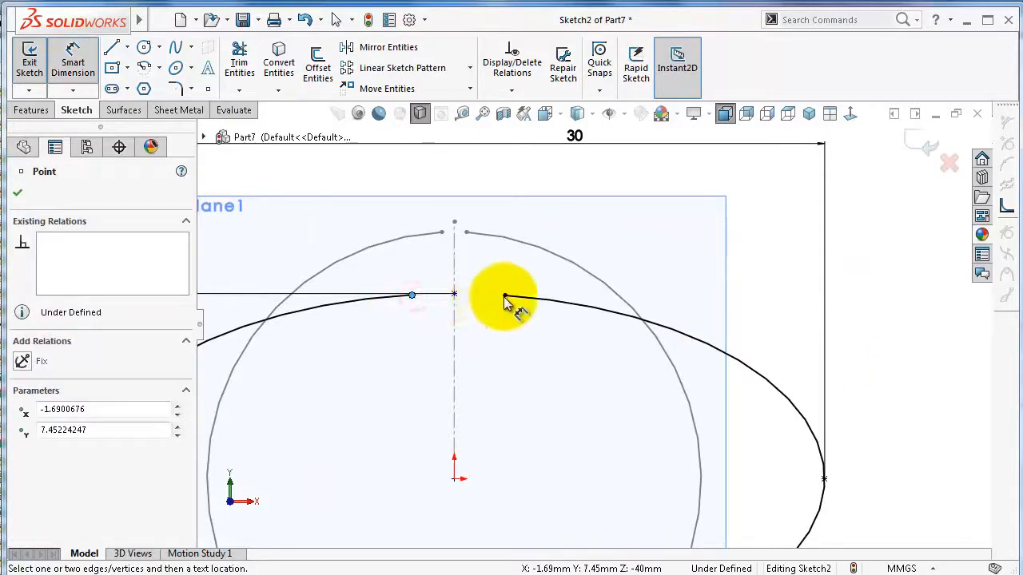
pyautogui.click(504, 295)
pyautogui.click(479, 185)
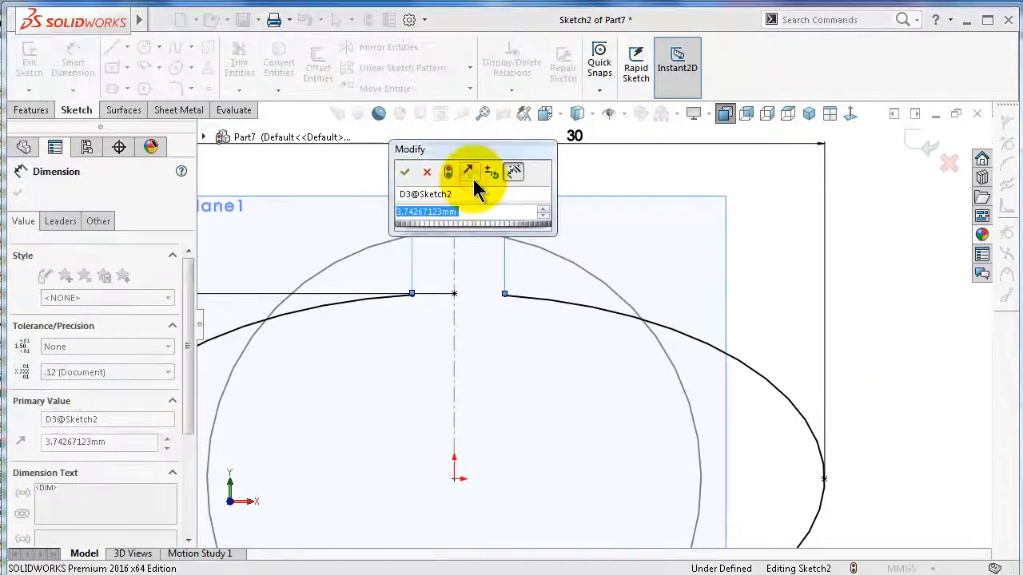
pyautogui.write('1')
pyautogui.press('Return')
pyautogui.click(919, 312)
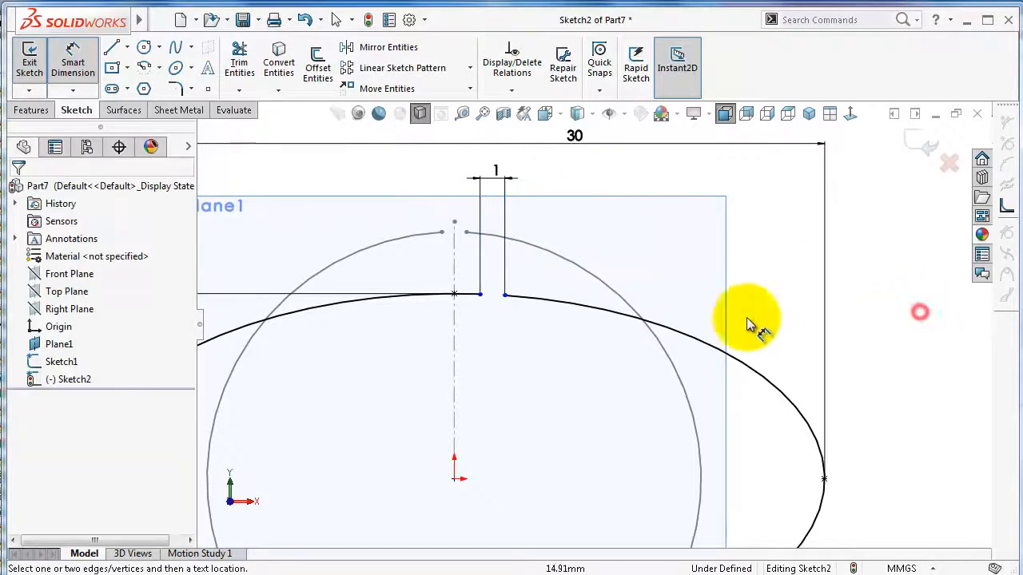
pyautogui.press('Escape')
pyautogui.moveTo(480, 294); pyautogui.dragTo(439, 279)
pyautogui.scroll(-4, 423, 295)
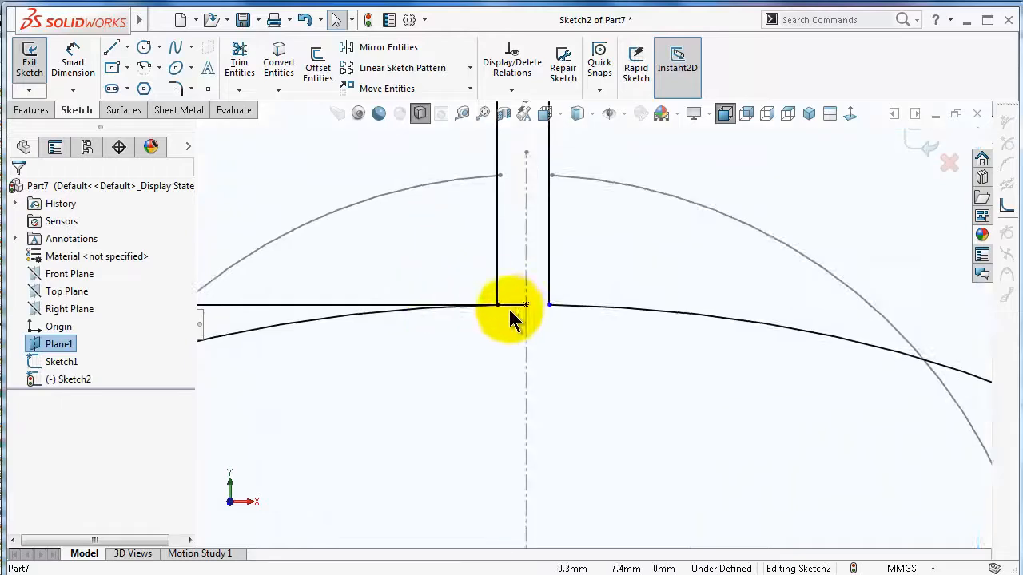
pyautogui.click(497, 304)
pyautogui.keyDown('ctrl'); pyautogui.click(526, 248); pyautogui.keyUp('ctrl')
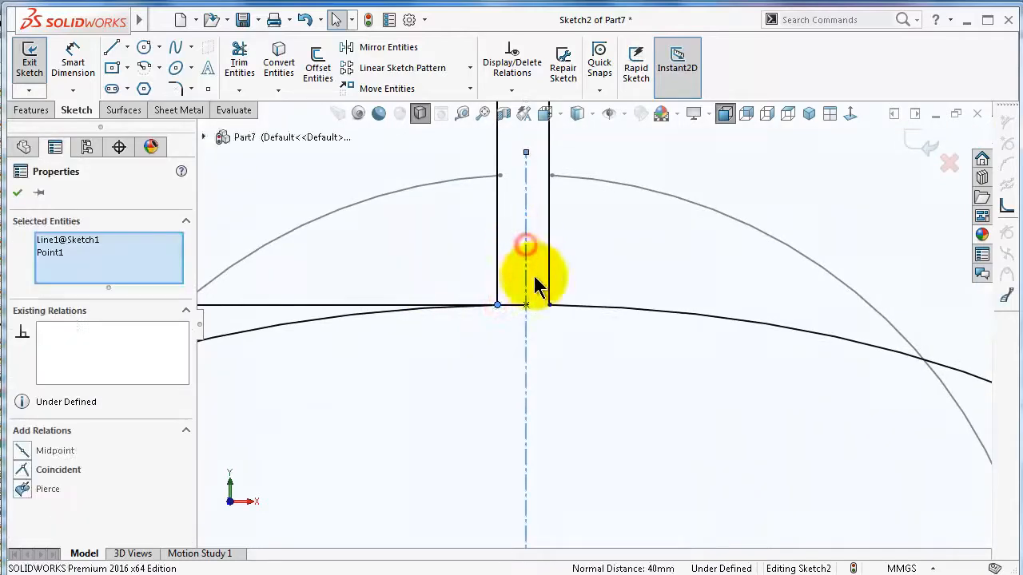
pyautogui.keyDown('ctrl'); pyautogui.click(549, 304); pyautogui.keyUp('ctrl')
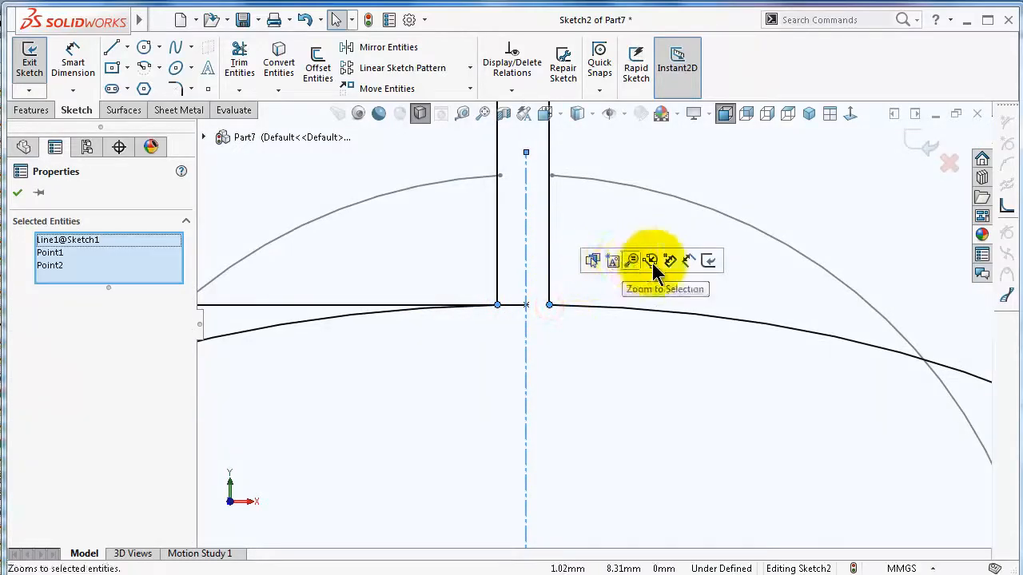
pyautogui.click(857, 190)
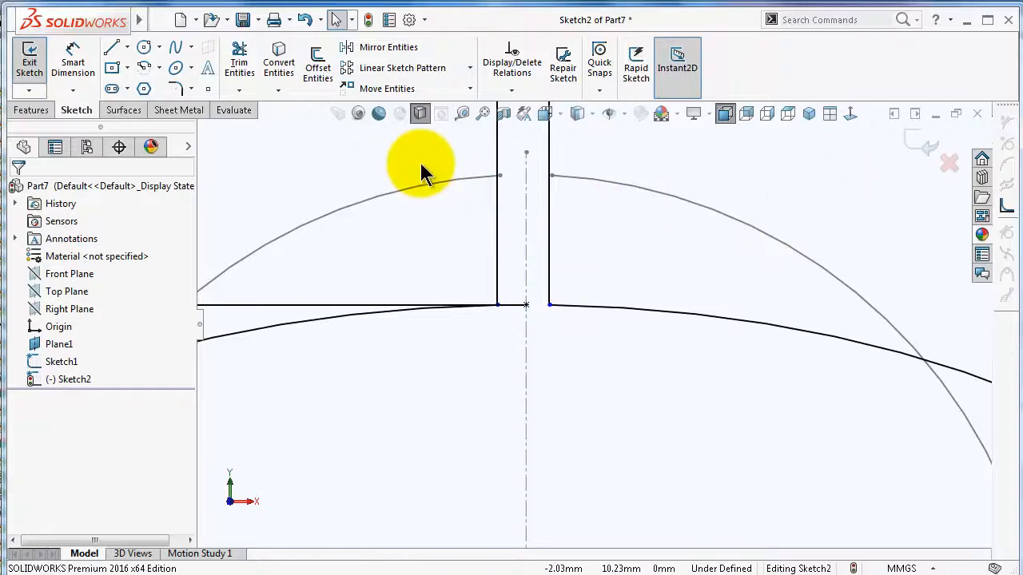
# Step: Convert the arc sketch's centerline into the ellipse sketch and make the converted line construction geometry
pyautogui.click(527, 200)
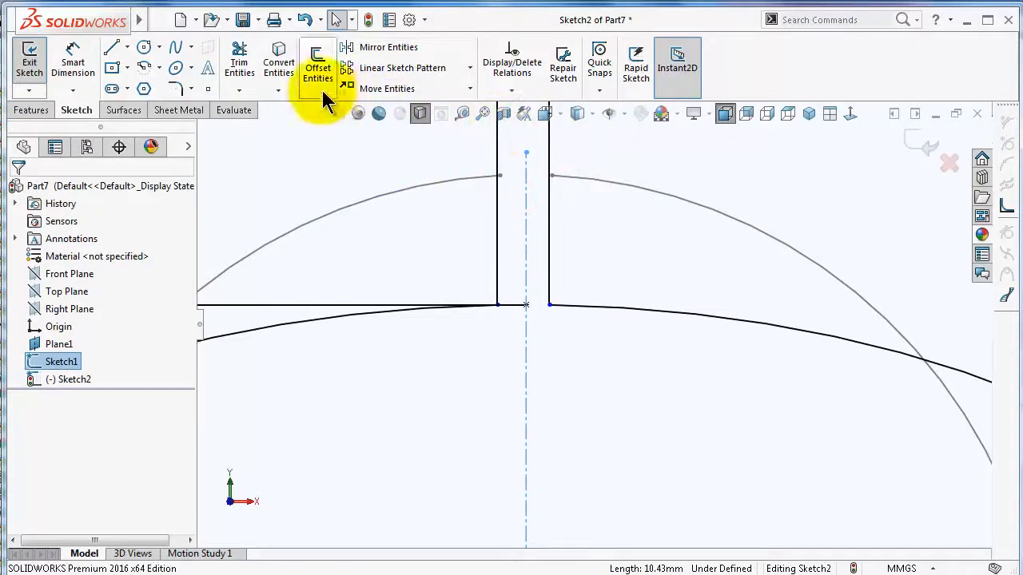
pyautogui.click(286, 70)
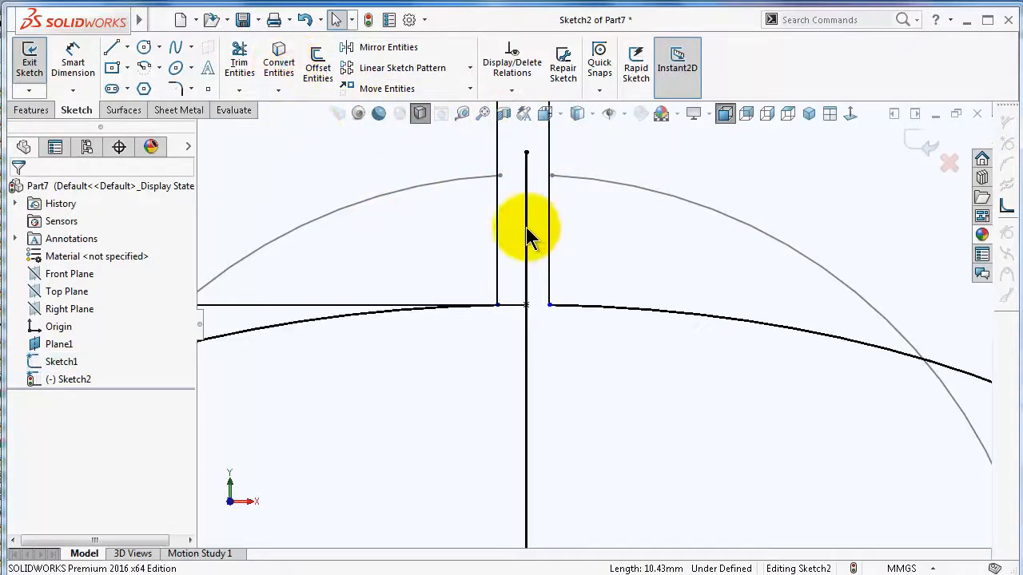
pyautogui.click(528, 236)
pyautogui.click(585, 179)
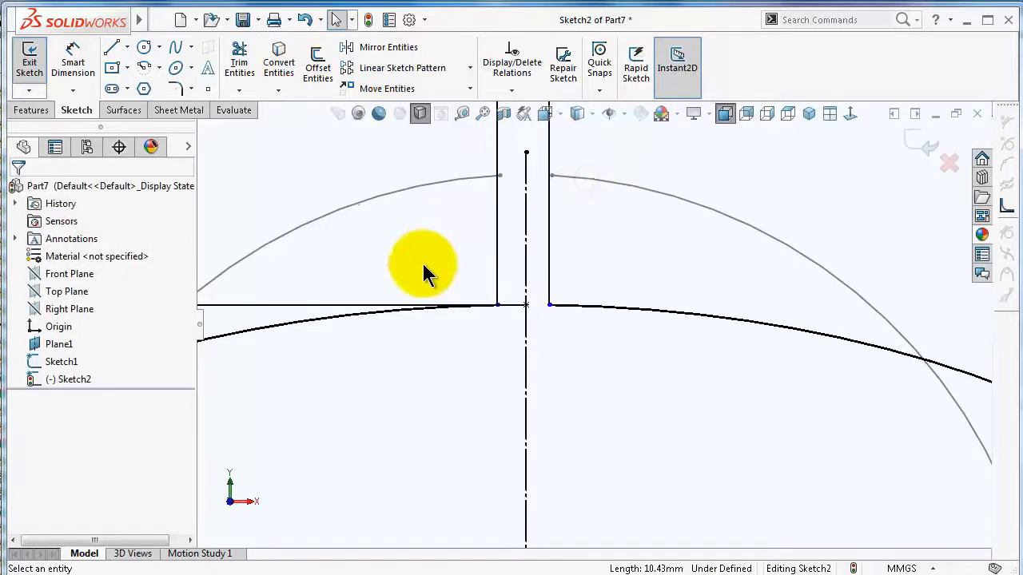
# Step: Make the partial ellipse's two endpoints symmetric about the converted centerline
pyautogui.scroll(-2, 501, 310)
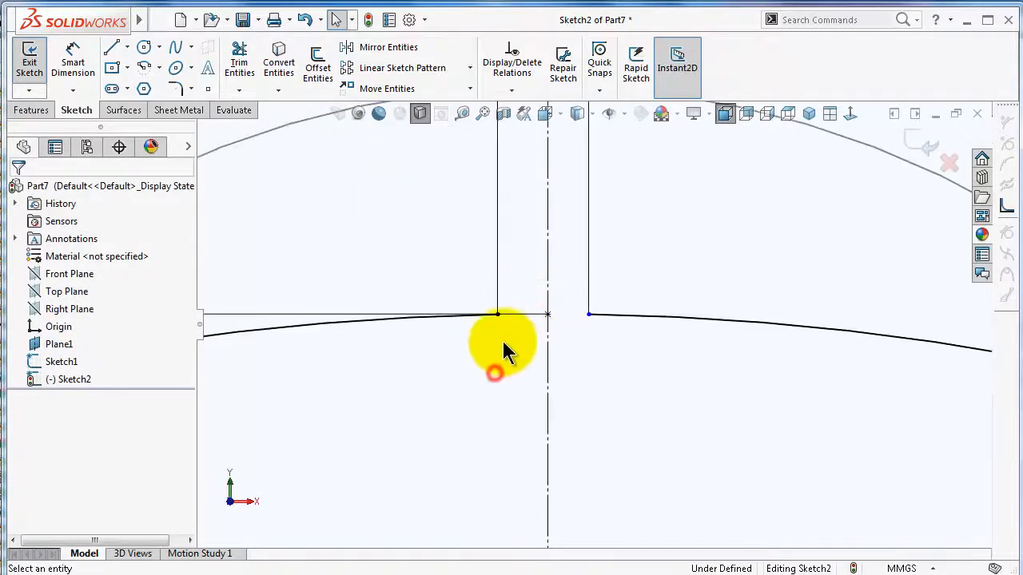
pyautogui.click(497, 314)
pyautogui.keyDown('ctrl'); pyautogui.click(547, 349); pyautogui.keyUp('ctrl')
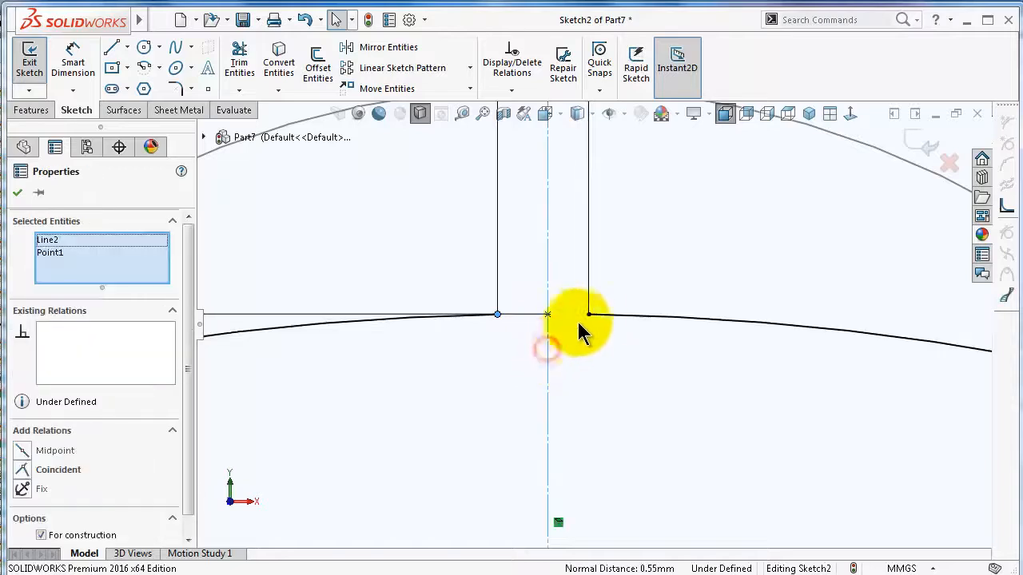
pyautogui.keyDown('ctrl'); pyautogui.click(589, 314); pyautogui.keyUp('ctrl')
pyautogui.click(633, 243)
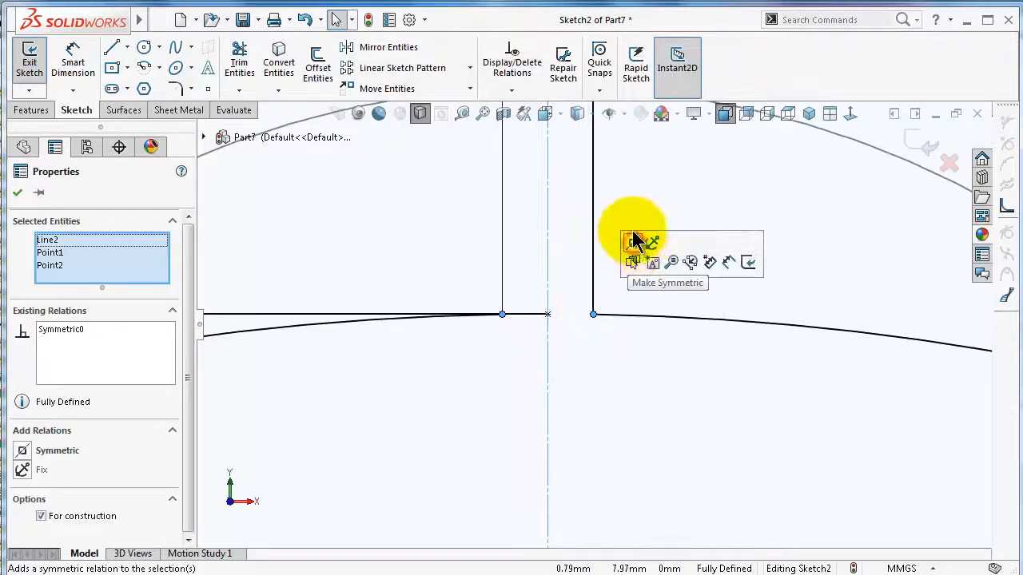
pyautogui.click(631, 184)
# Step: Finish the ellipse sketch, show the model in isometric view and check it against the reference drawing
pyautogui.scroll(5, 619, 268)
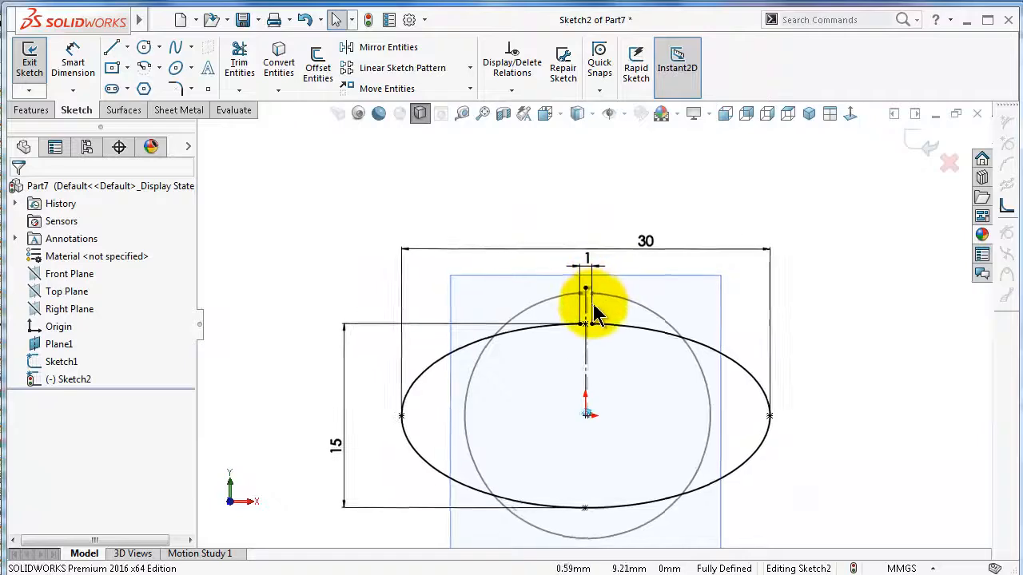
pyautogui.moveTo(589, 308)
pyautogui.mouseDown(button='middle')
pyautogui.moveTo(598, 319)
pyautogui.moveTo(585, 342)
pyautogui.mouseUp(button='middle')
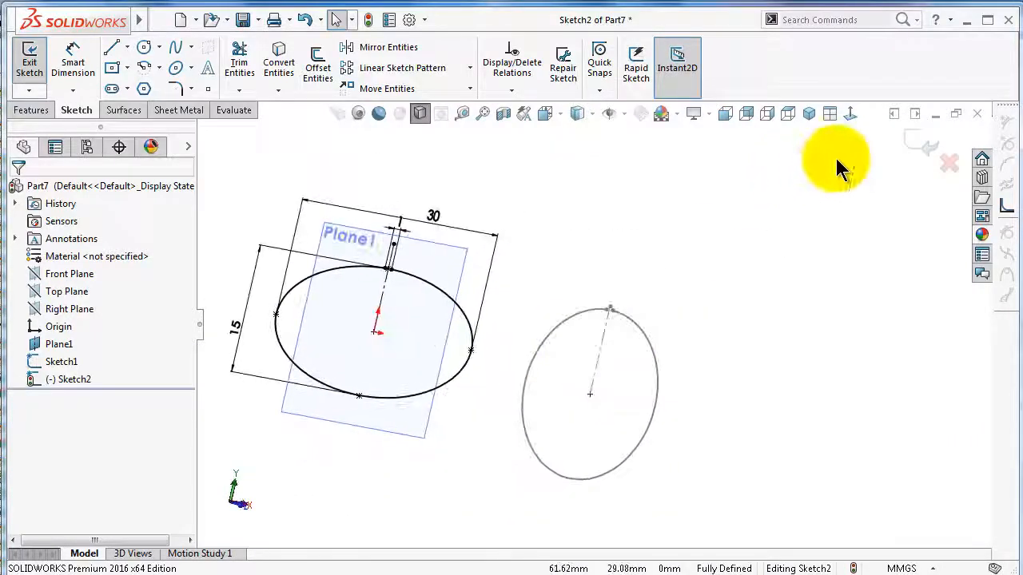
pyautogui.click(926, 146)
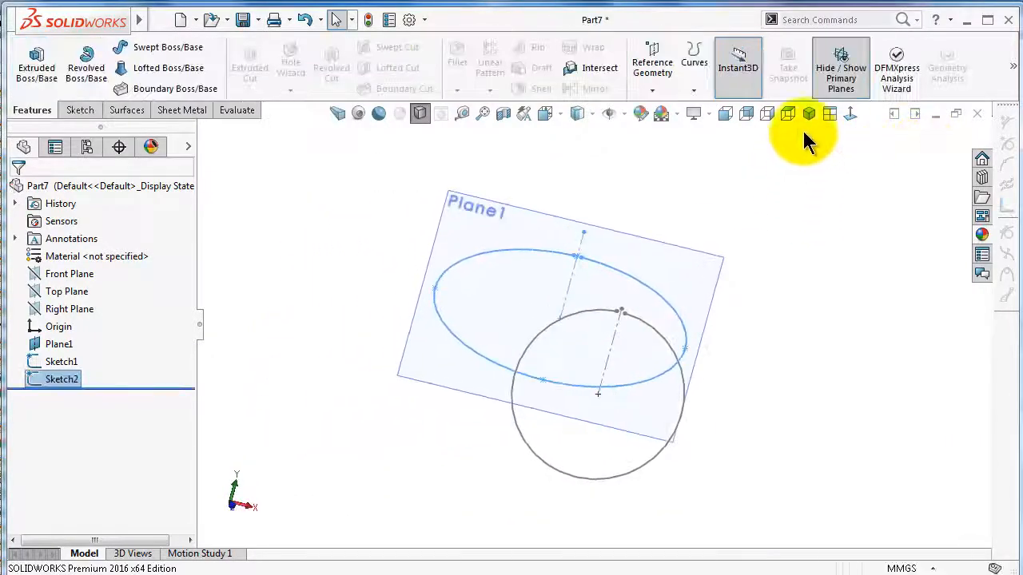
pyautogui.click(808, 114)
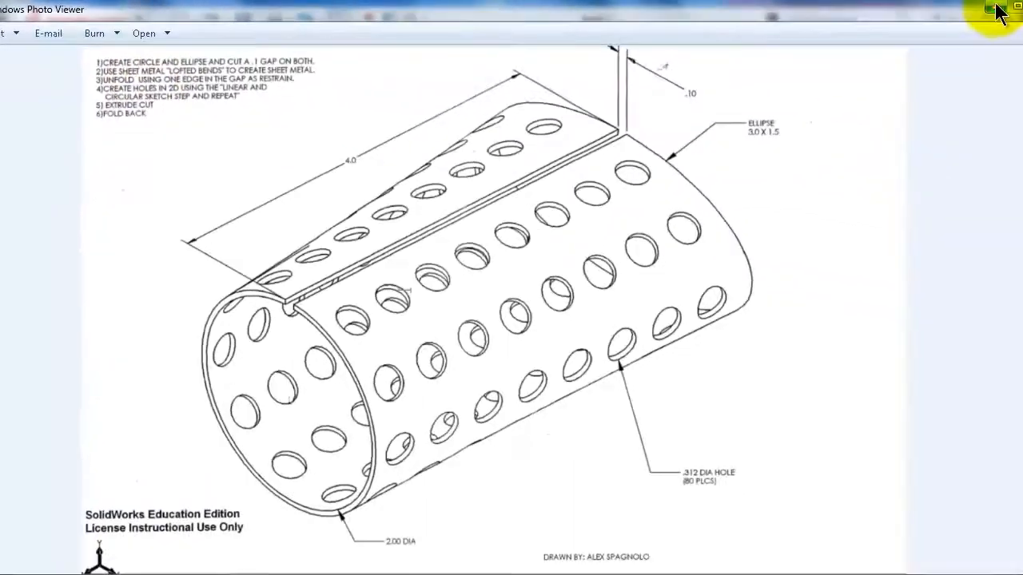
pyautogui.click(995, 6)
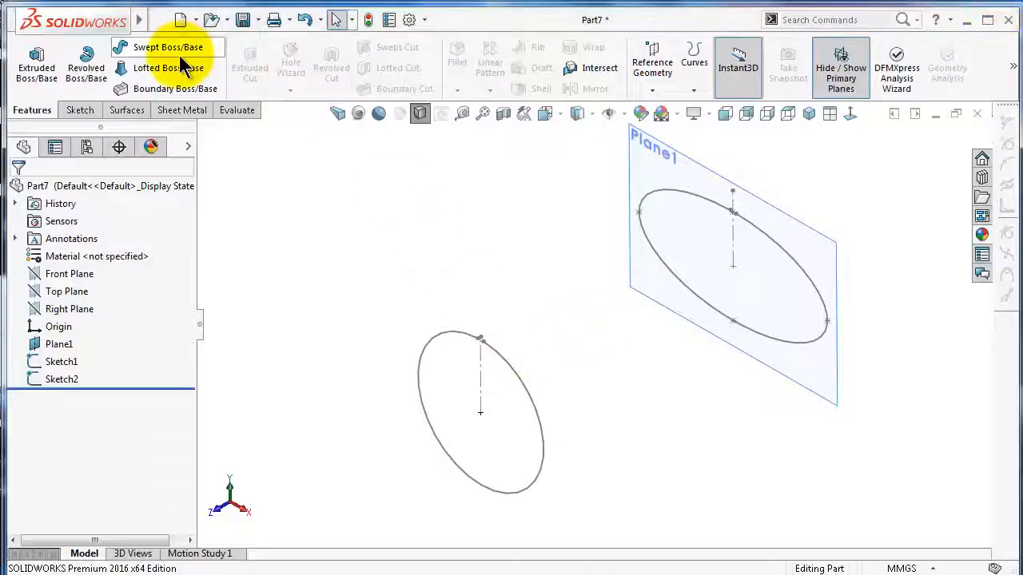
# Step: Start a sheet metal Lofted-Bend with the Formed method, using the arc Sketch1 and the ellipse Sketch2 as profiles
pyautogui.click(182, 110)
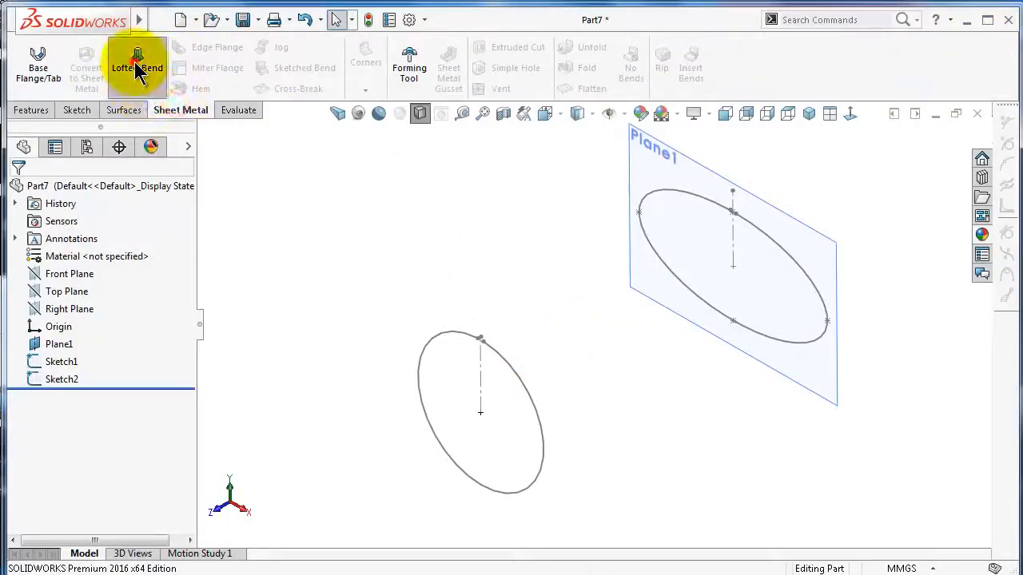
pyautogui.click(135, 65)
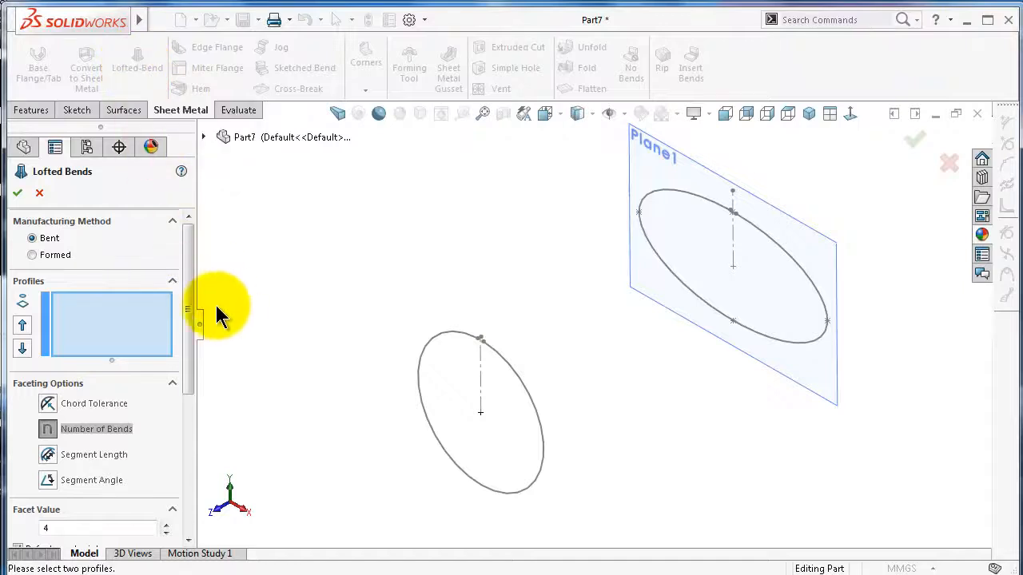
pyautogui.click(32, 255)
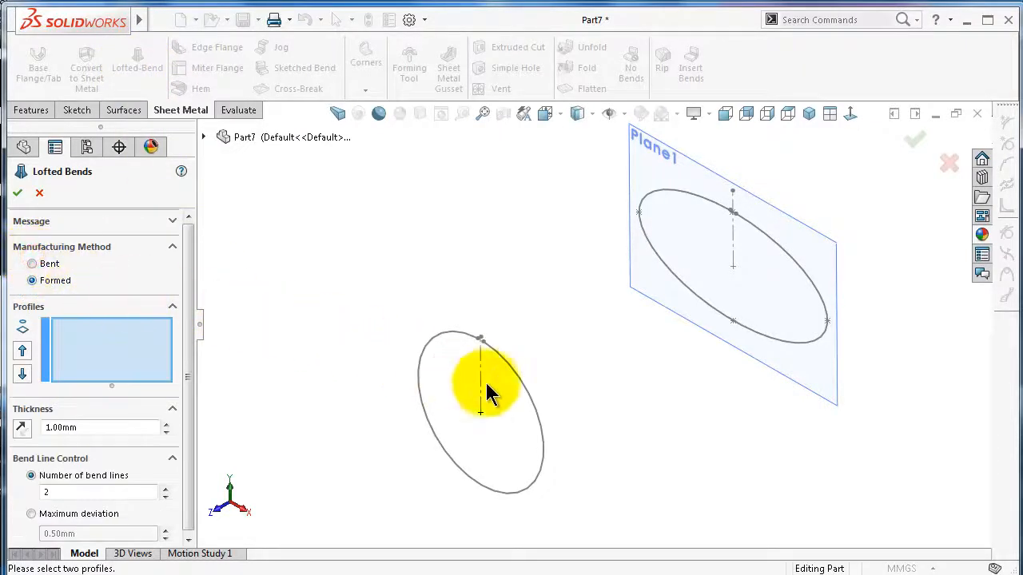
pyautogui.click(532, 401)
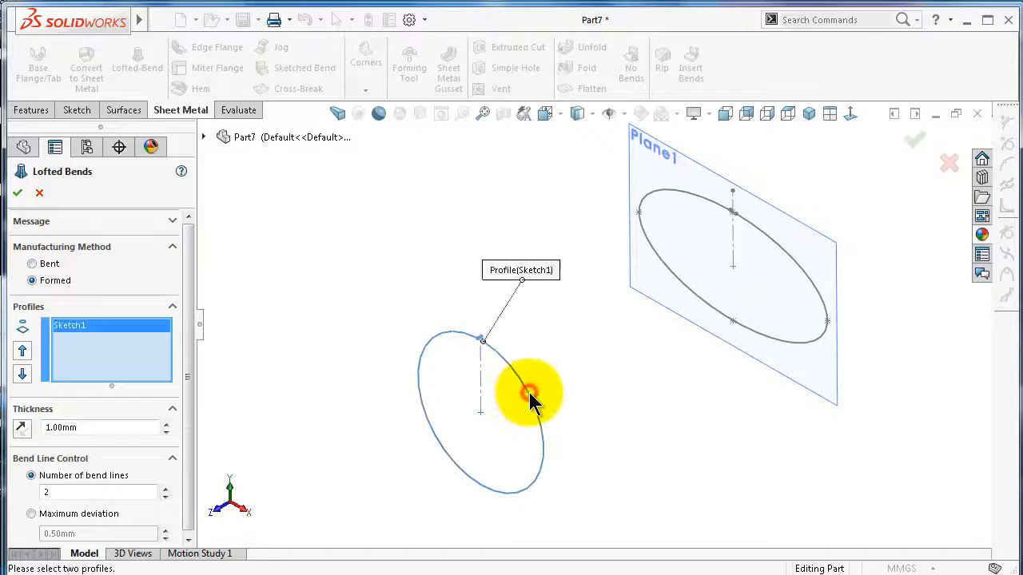
pyautogui.click(816, 340)
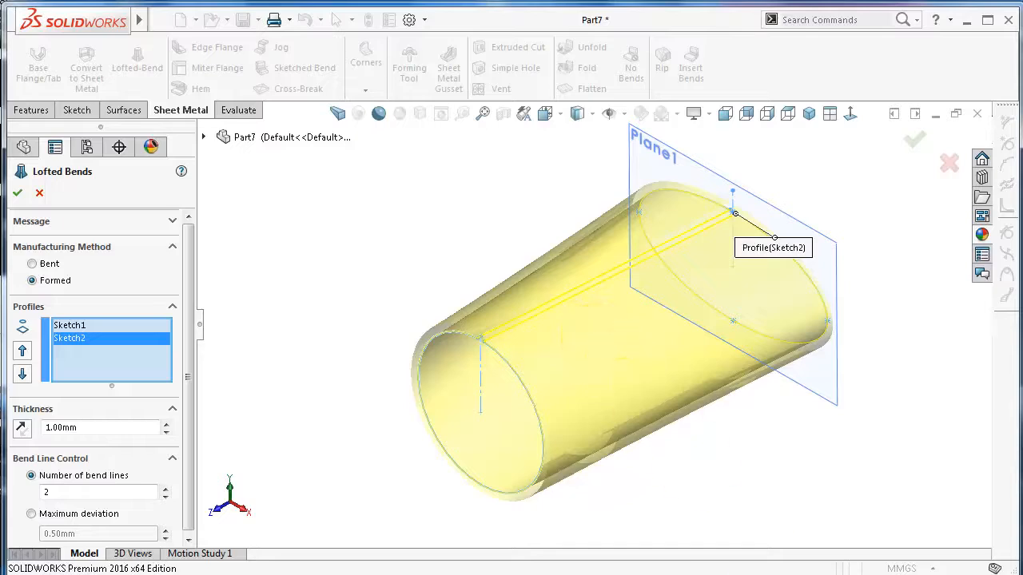
pyautogui.click(350, 365)
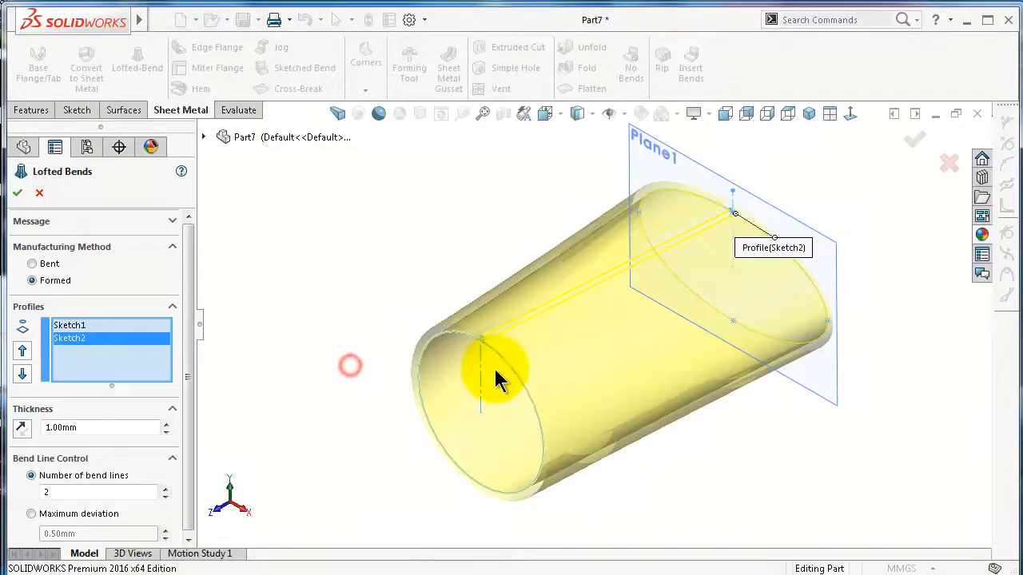
# Step: Set the lofted bend's sheet thickness to 0.25 mm
pyautogui.scroll(-2, 487, 370)
pyautogui.moveTo(90, 429); pyautogui.dragTo(20, 431)
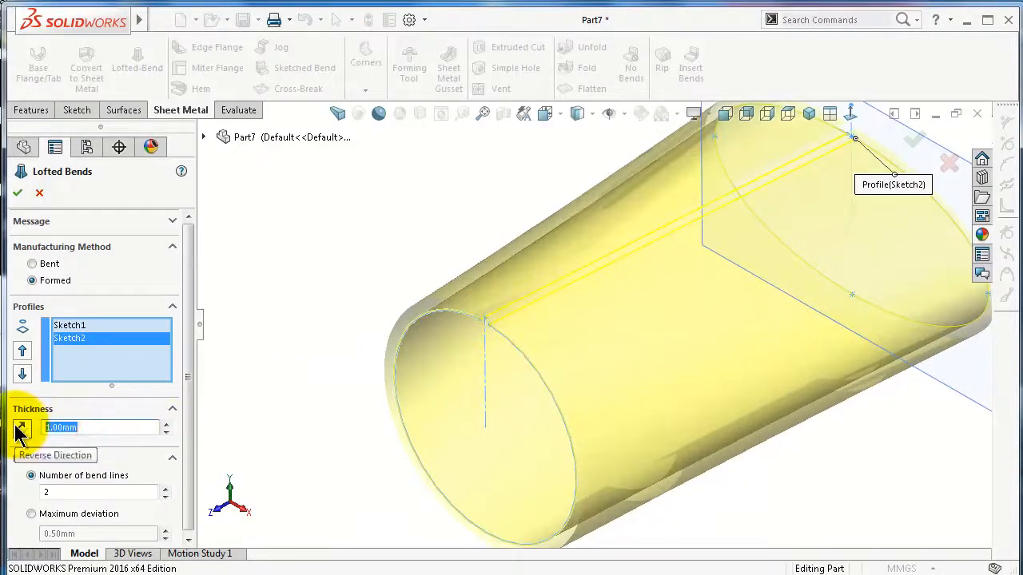
pyautogui.write('0.25')
pyautogui.press('Return')
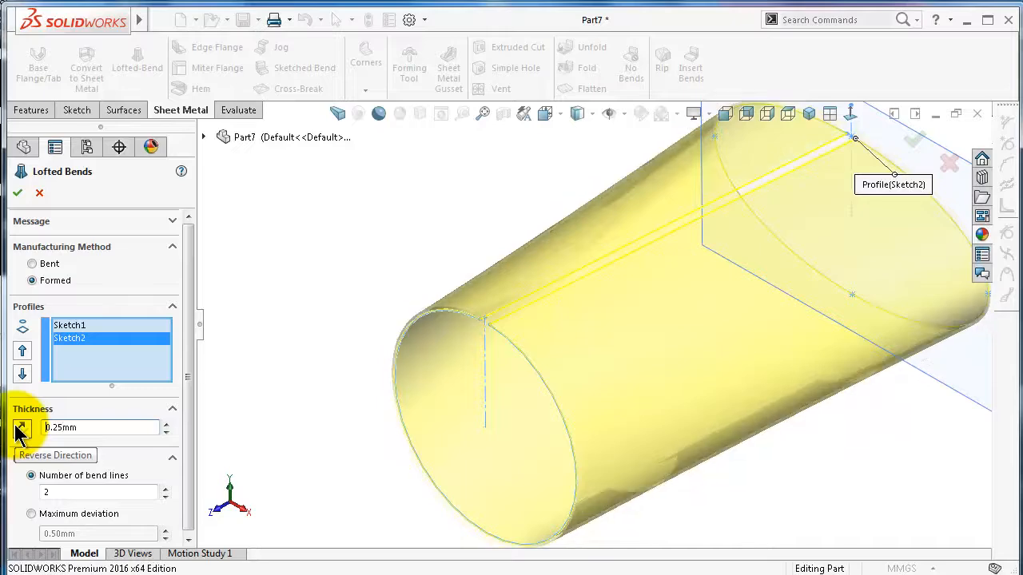
# Step: Try the Bent manufacturing method for the lofted bend and return to Formed
pyautogui.moveTo(729, 386)
pyautogui.mouseDown(button='middle')
pyautogui.moveTo(772, 358)
pyautogui.moveTo(630, 407)
pyautogui.moveTo(722, 404)
pyautogui.moveTo(746, 392)
pyautogui.moveTo(598, 407)
pyautogui.moveTo(729, 401)
pyautogui.mouseUp(button='middle')
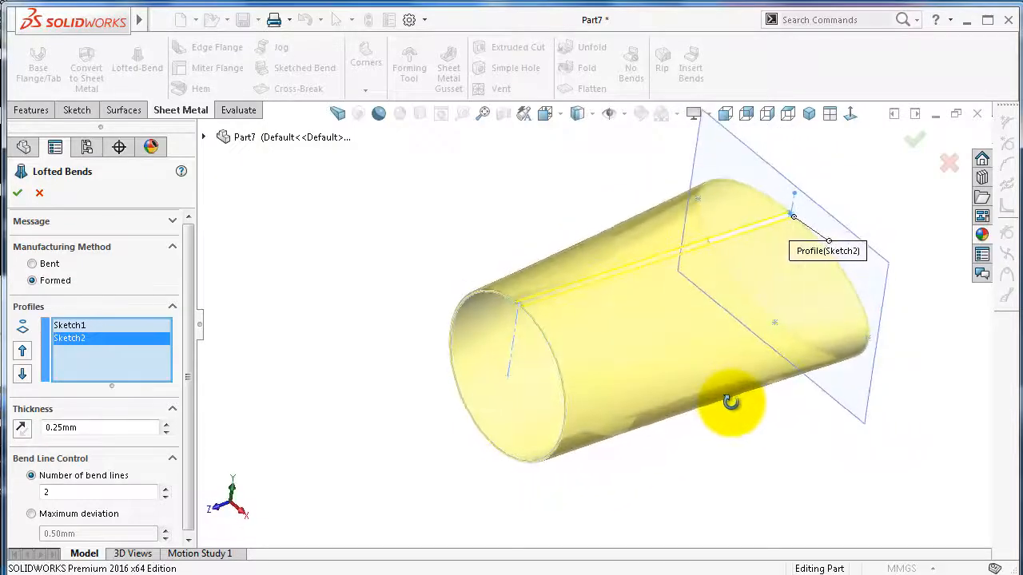
pyautogui.scroll(-1, 701, 306)
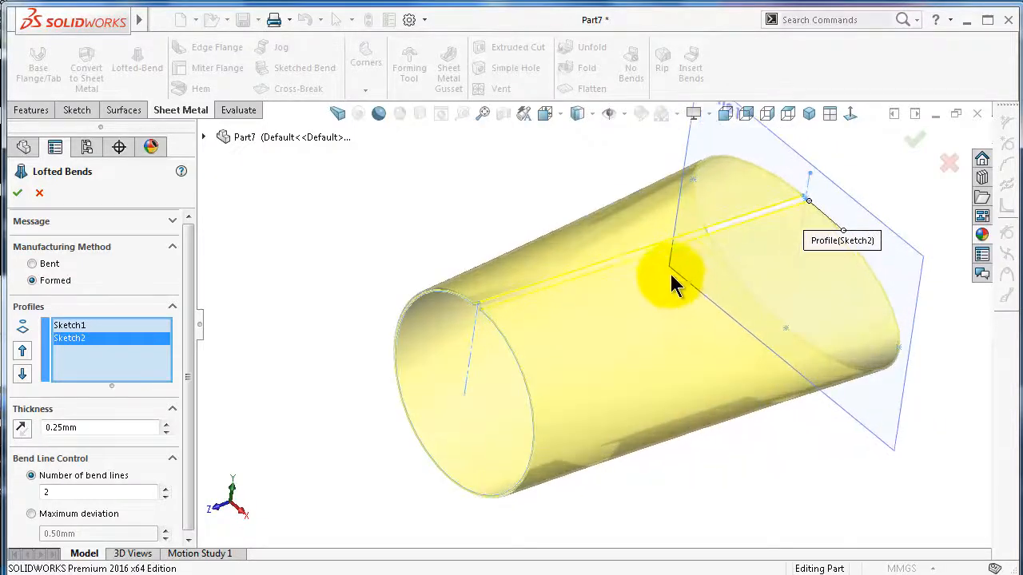
pyautogui.click(47, 262)
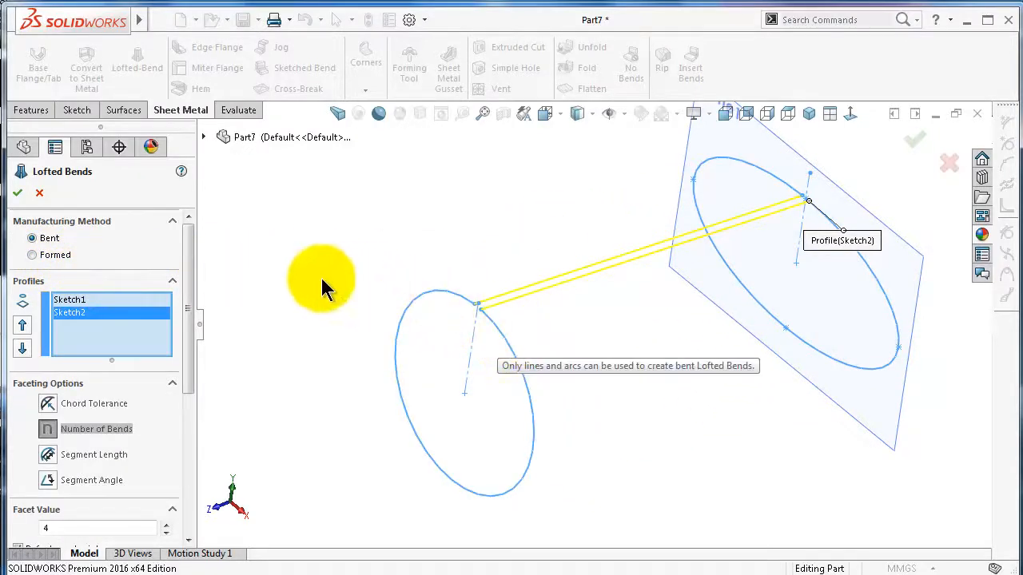
pyautogui.click(45, 254)
pyautogui.scroll(2, 635, 323)
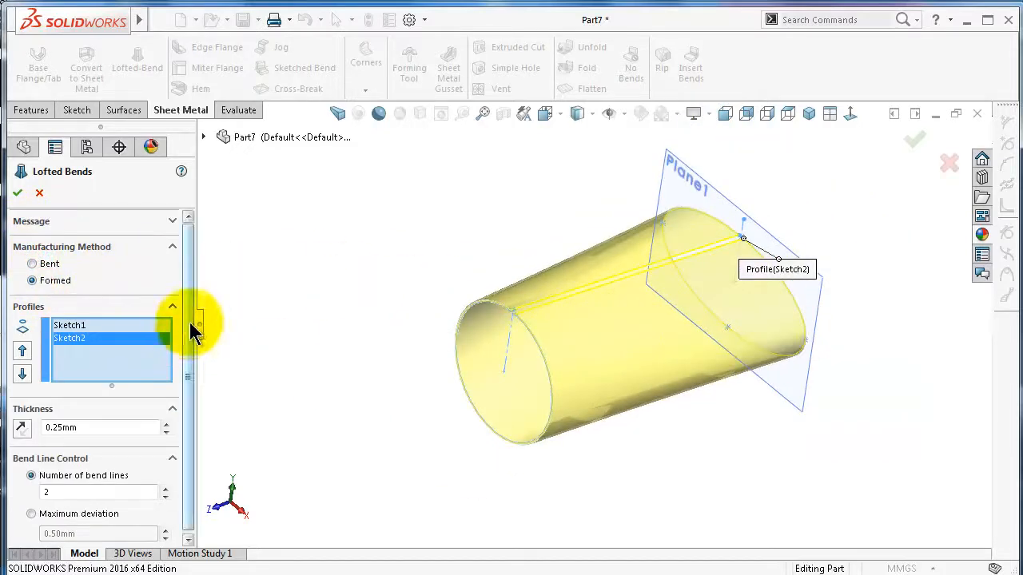
# Step: Finish the lofted bend with 2 bend lines
pyautogui.moveTo(190, 328); pyautogui.dragTo(186, 358)
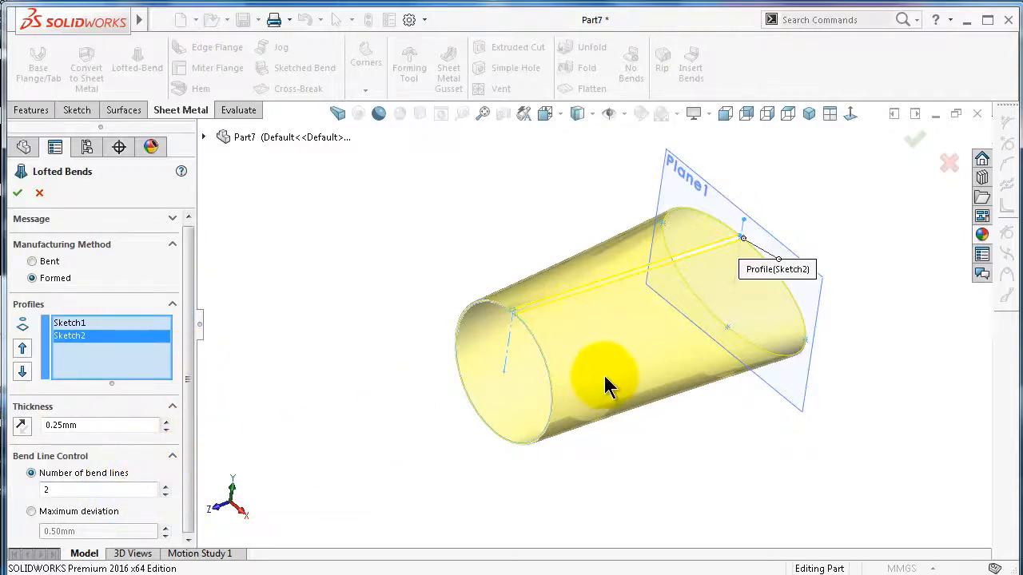
pyautogui.scroll(-2, 607, 381)
pyautogui.scroll(-2, 610, 376)
pyautogui.moveTo(612, 424); pyautogui.dragTo(643, 414, button='middle')
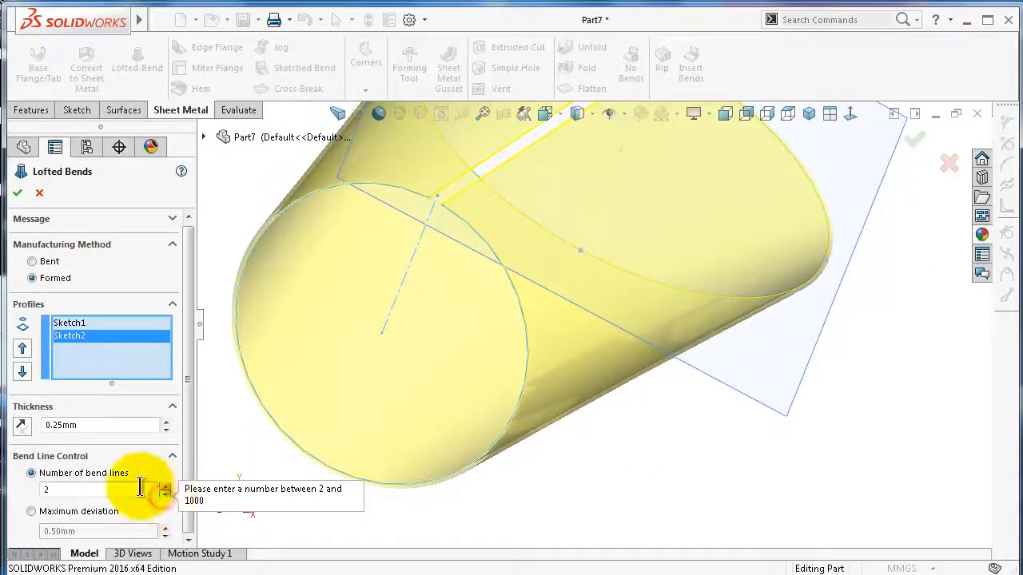
pyautogui.click(228, 416)
pyautogui.moveTo(186, 403); pyautogui.dragTo(199, 341)
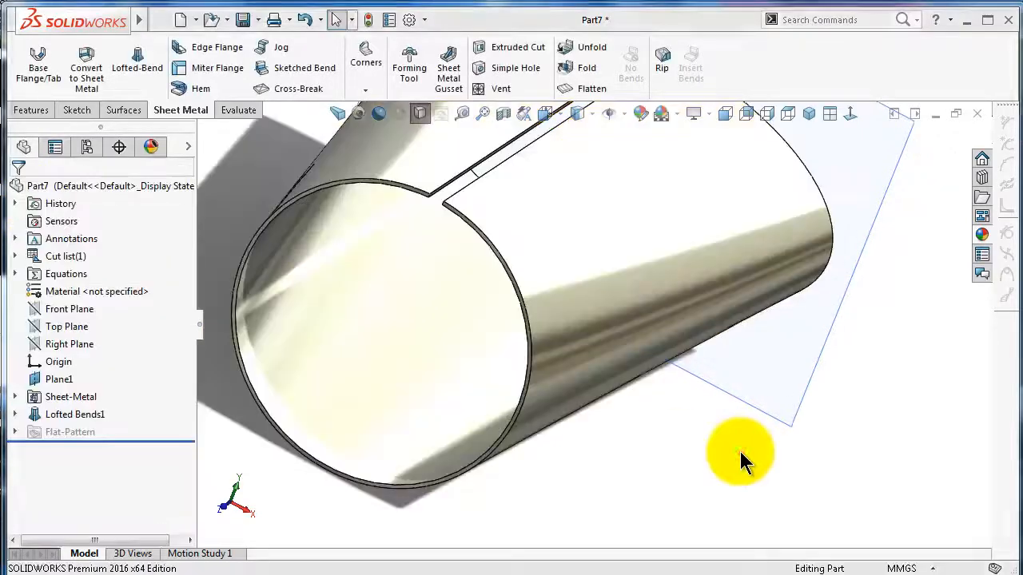
# Step: Turn on the perspective display and hide Plane1
pyautogui.moveTo(740, 451); pyautogui.dragTo(715, 443, button='middle')
pyautogui.click(337, 114)
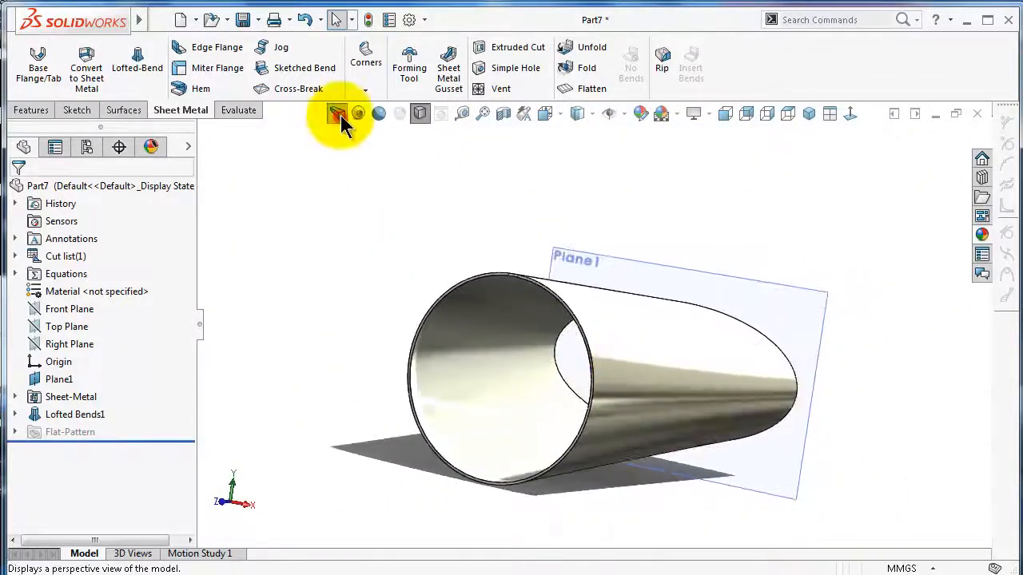
pyautogui.moveTo(353, 155)
pyautogui.mouseDown(button='middle')
pyautogui.moveTo(418, 217)
pyautogui.moveTo(472, 199)
pyautogui.mouseUp(button='middle')
pyautogui.click(579, 170)
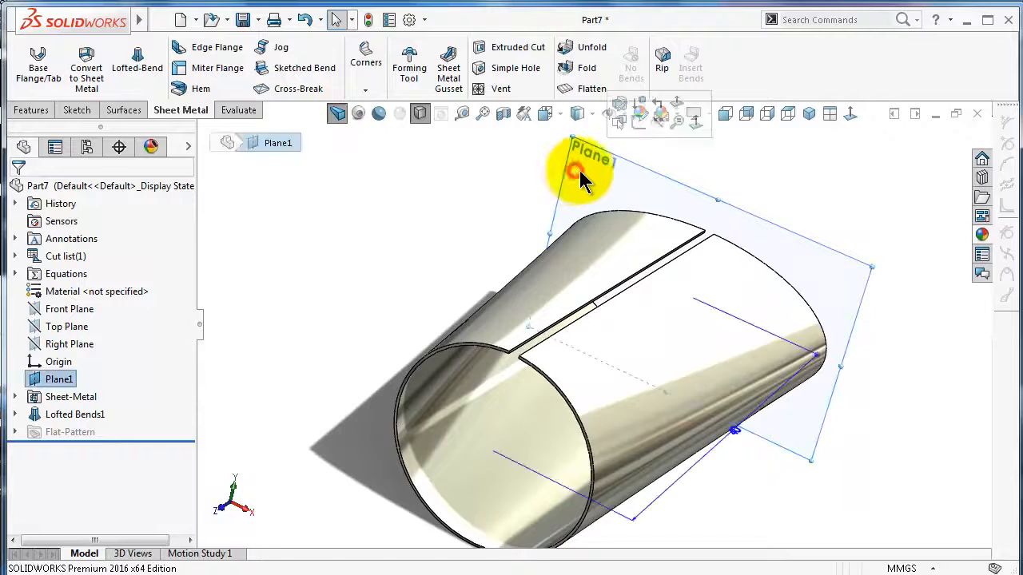
pyautogui.click(655, 124)
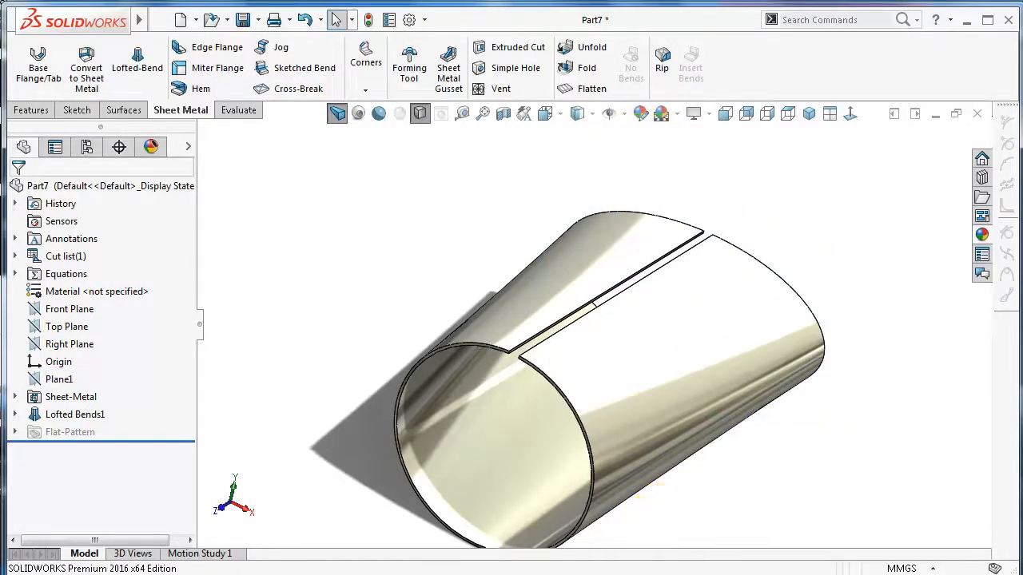
# Step: Check the model against the perforated-tube reference drawing and turn off the model's shadows
pyautogui.click(548, 573)
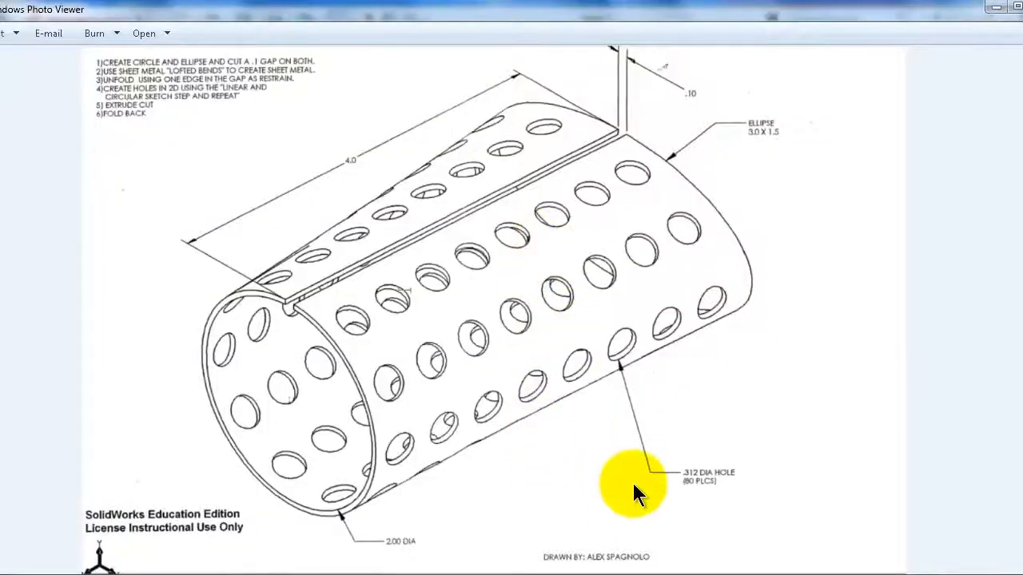
pyautogui.click(997, 10)
pyautogui.moveTo(734, 304); pyautogui.dragTo(734, 310, button='middle')
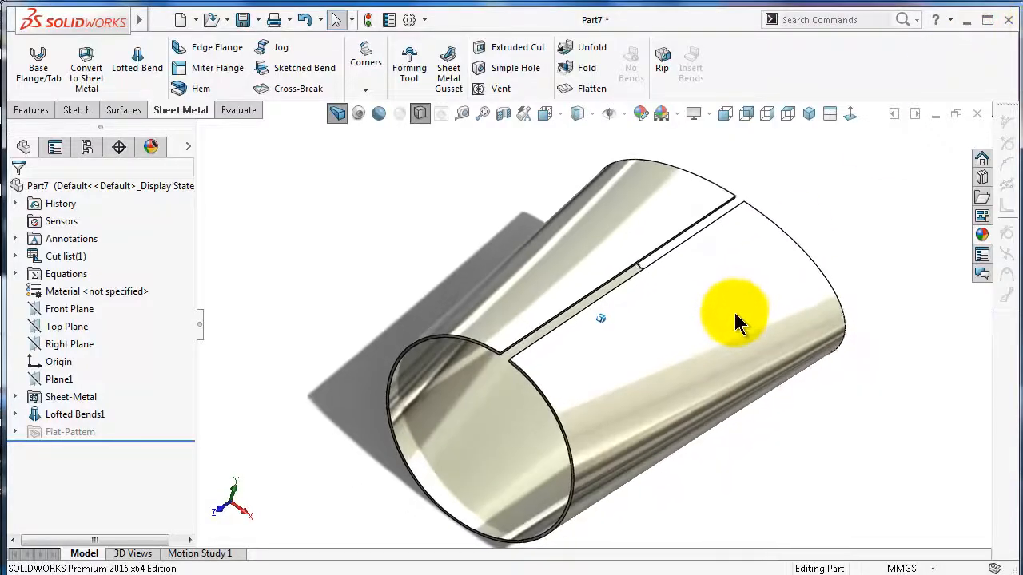
pyautogui.click(419, 112)
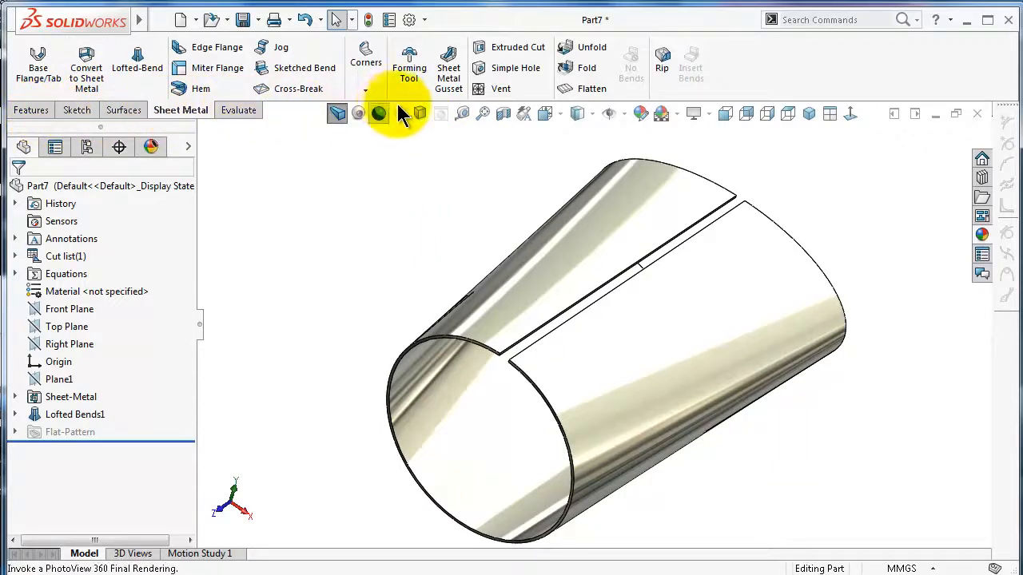
# Step: Unfold the tube's freeform bend, using one long edge of the gap as the fixed edge
pyautogui.scroll(-5, 655, 159)
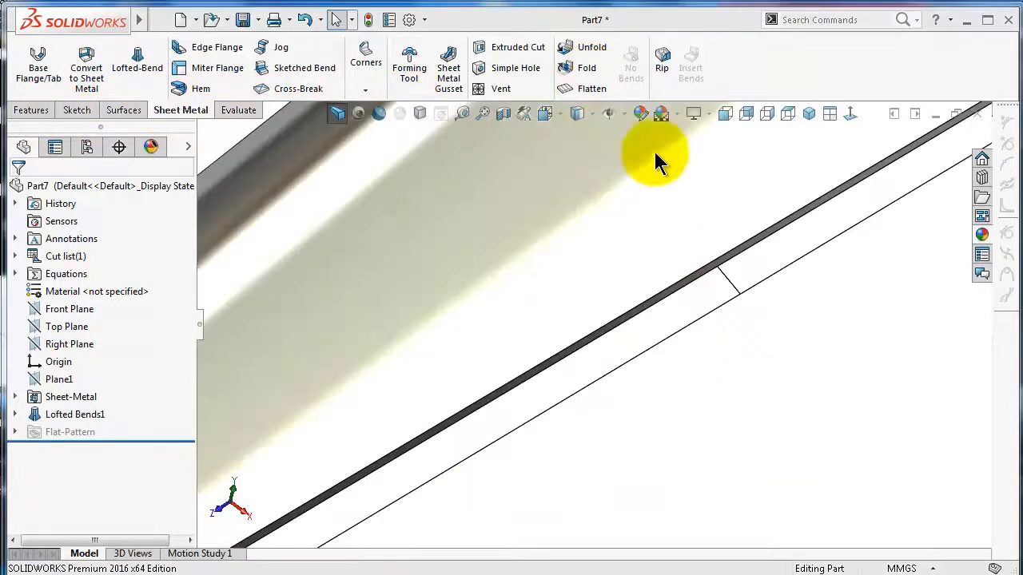
pyautogui.click(591, 47)
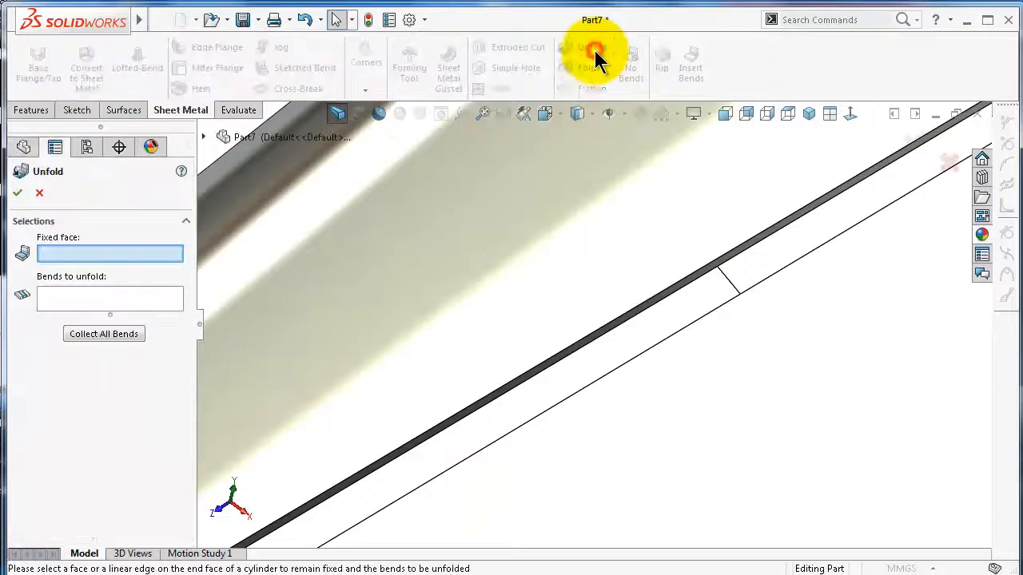
pyautogui.click(624, 334)
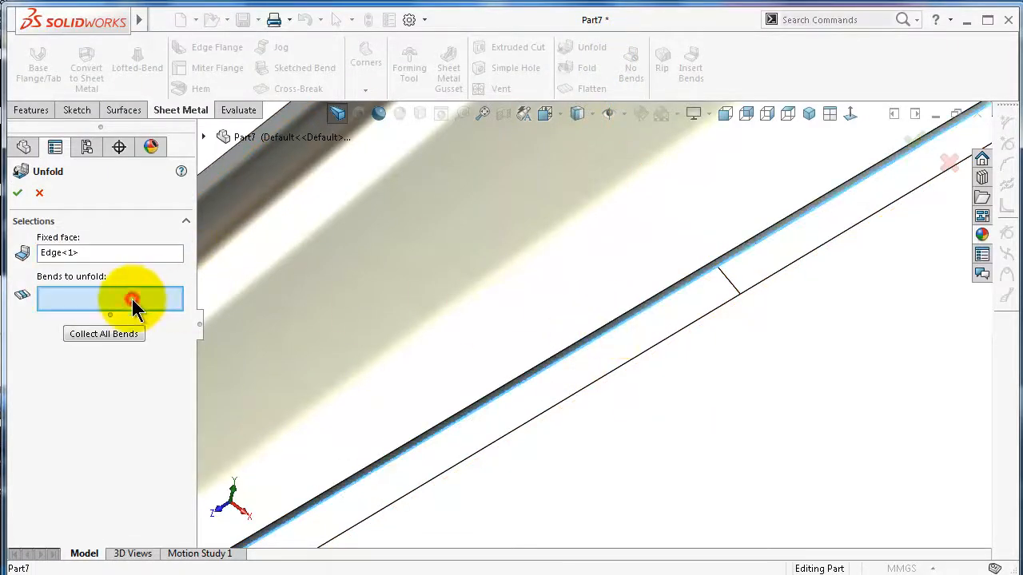
pyautogui.scroll(2, 514, 296)
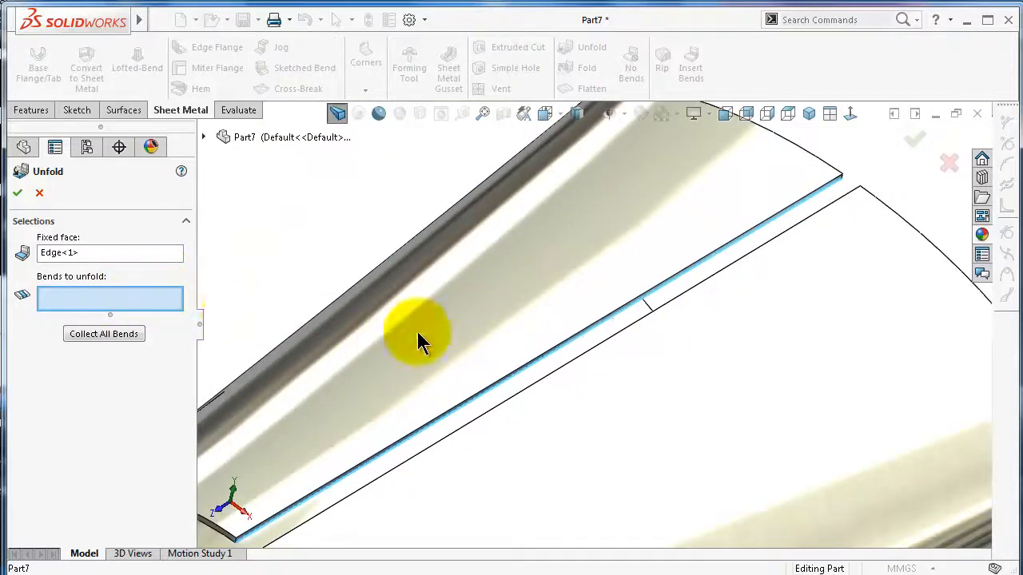
pyautogui.click(458, 326)
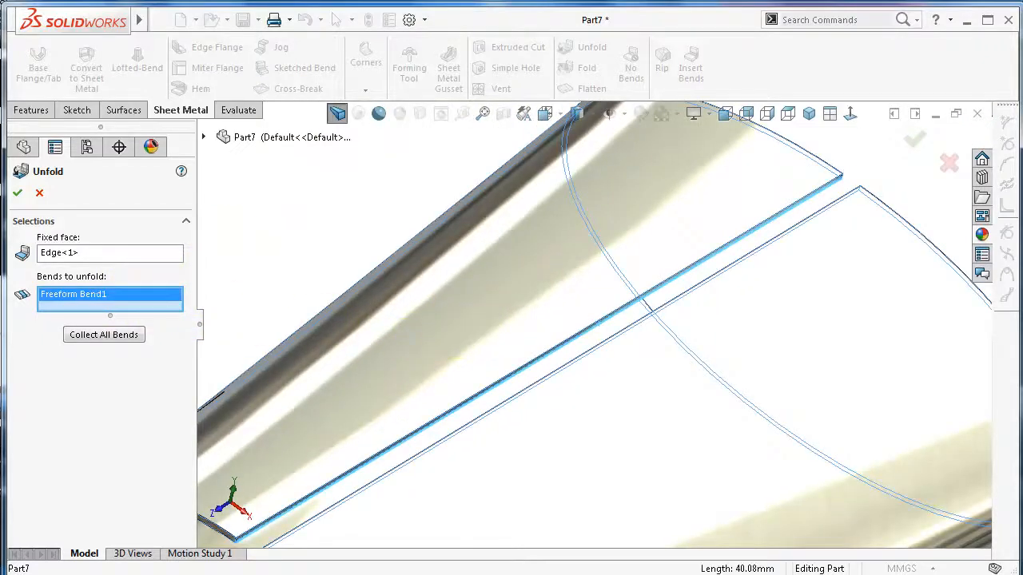
pyautogui.click(17, 194)
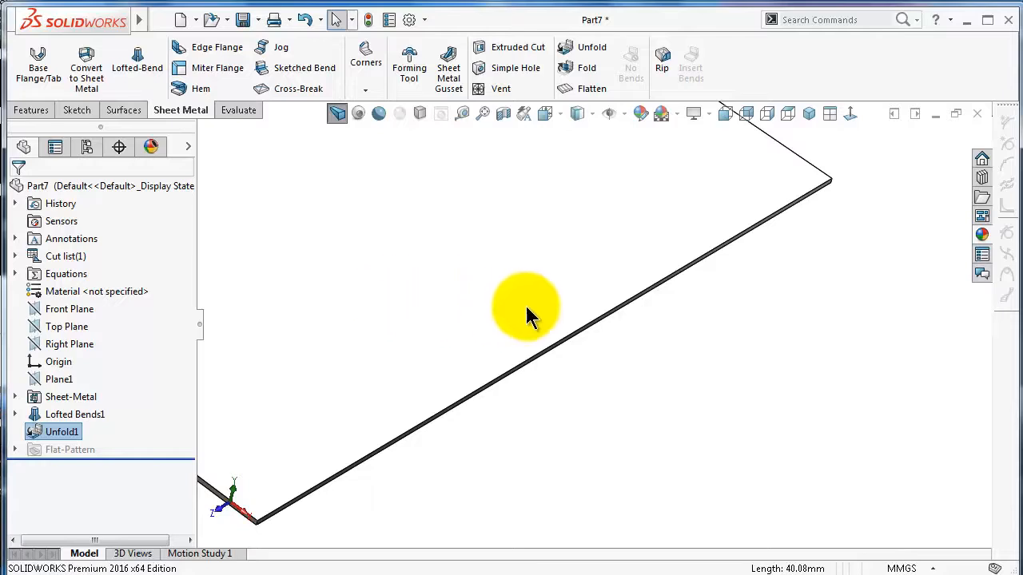
# Step: Start a sketch on the large face of the unfolded sheet and view it straight on
pyautogui.scroll(4, 421, 223)
pyautogui.scroll(-1, 419, 222)
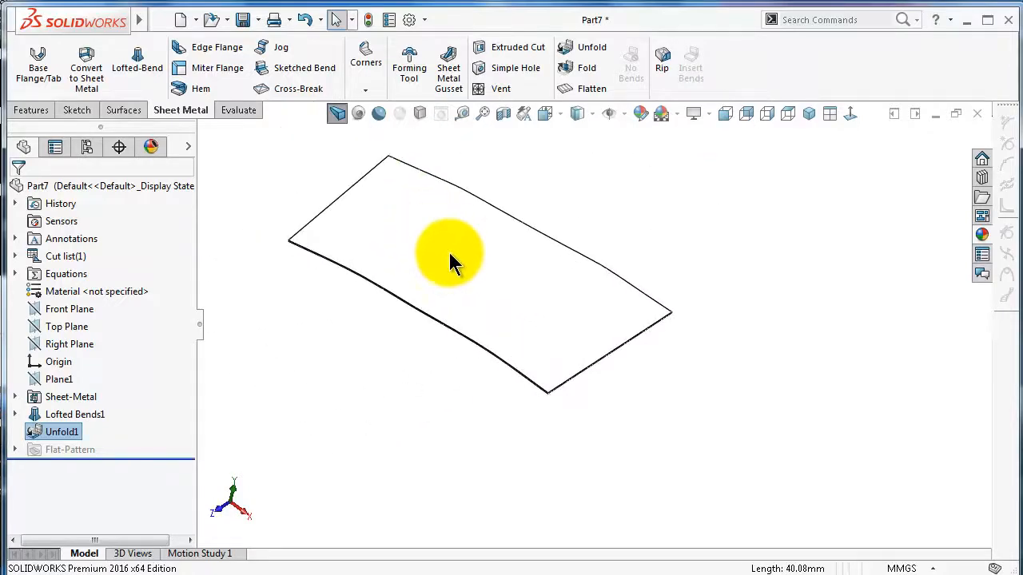
pyautogui.scroll(-2, 490, 282)
pyautogui.moveTo(490, 282); pyautogui.dragTo(470, 516, button='middle')
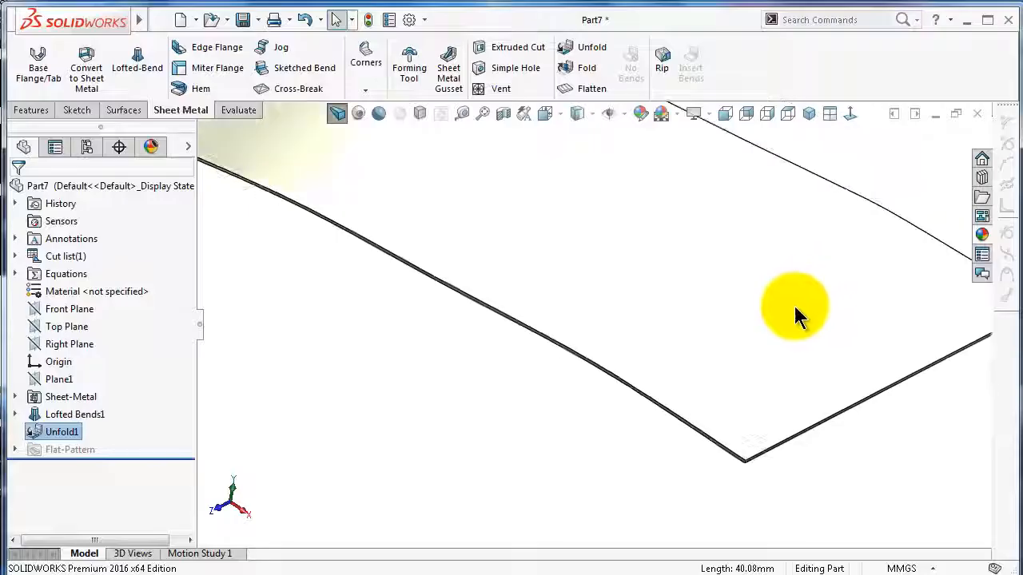
pyautogui.moveTo(794, 312); pyautogui.dragTo(755, 312, button='middle')
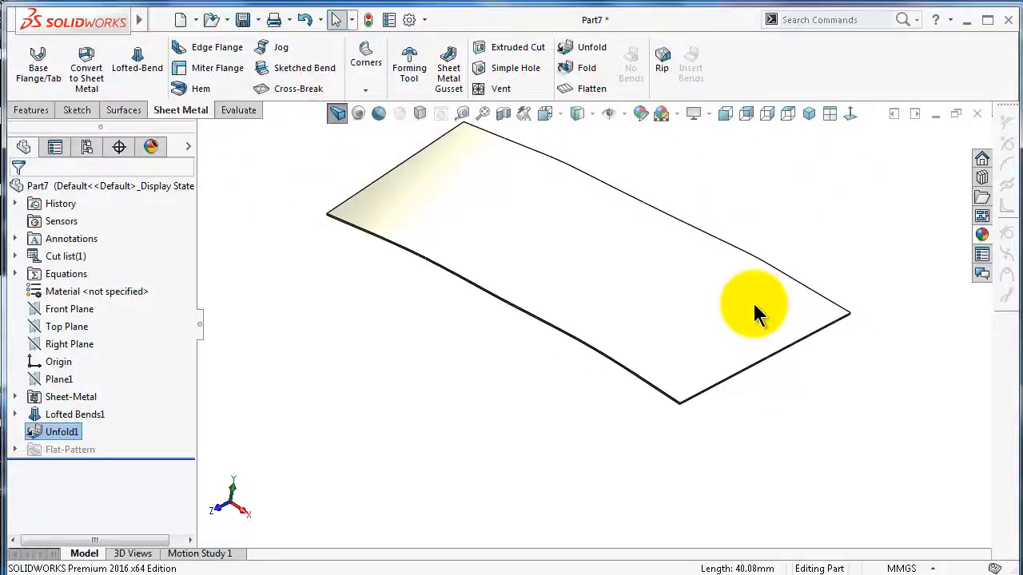
pyautogui.click(655, 303)
pyautogui.click(719, 252)
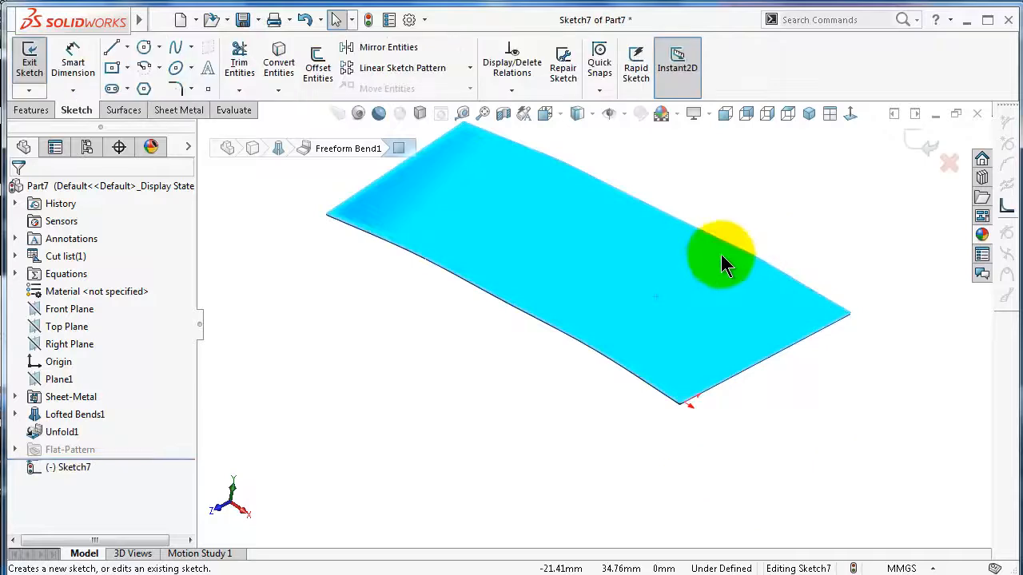
pyautogui.click(851, 114)
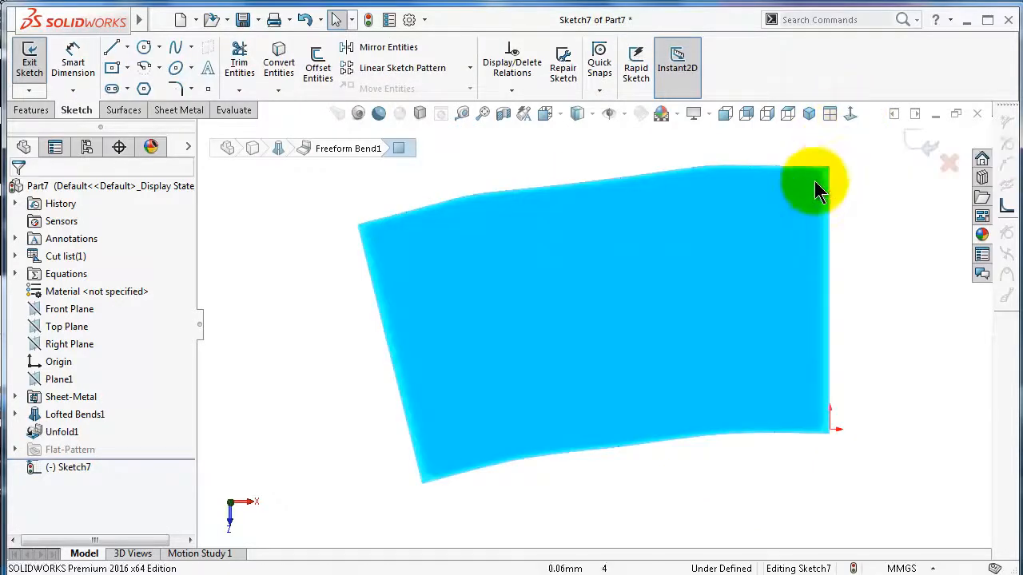
# Step: Sketch a circle about 4.65 mm in diameter on the flat sheet, near the corner at the origin
pyautogui.scroll(-2, 831, 452)
pyautogui.scroll(-2, 833, 443)
pyautogui.scroll(3, 787, 380)
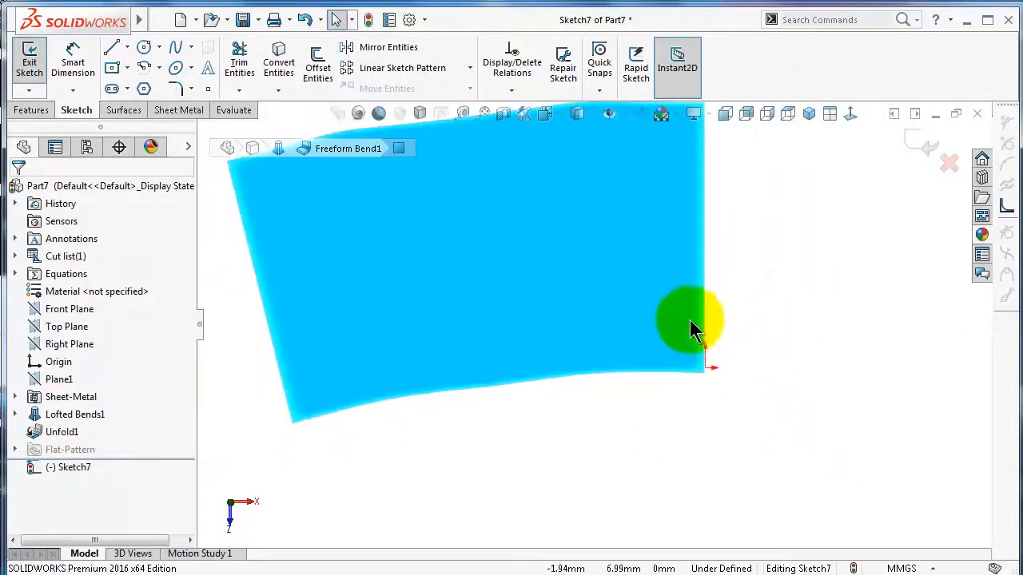
pyautogui.scroll(-2, 669, 318)
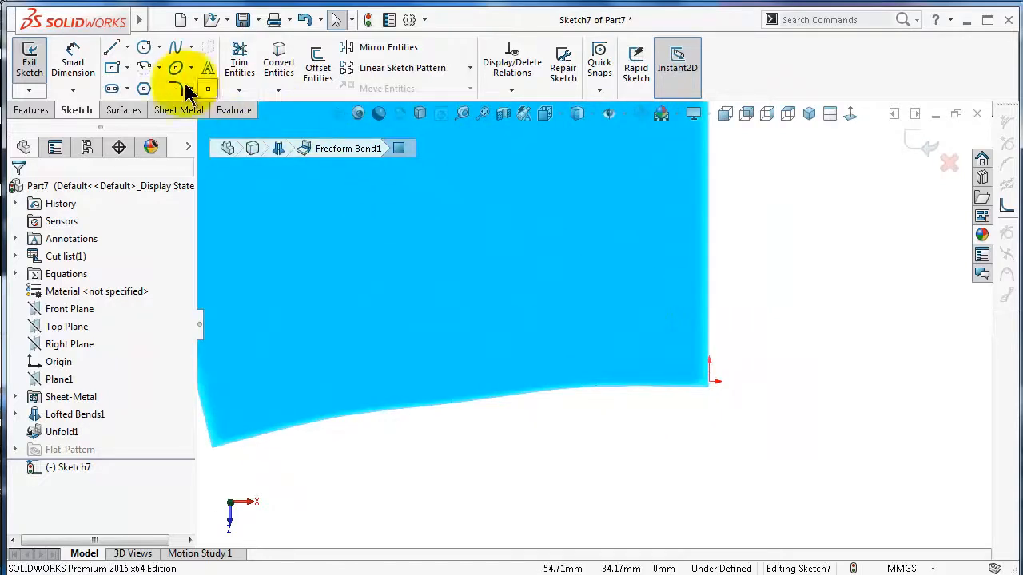
pyautogui.click(144, 48)
pyautogui.scroll(-2, 675, 369)
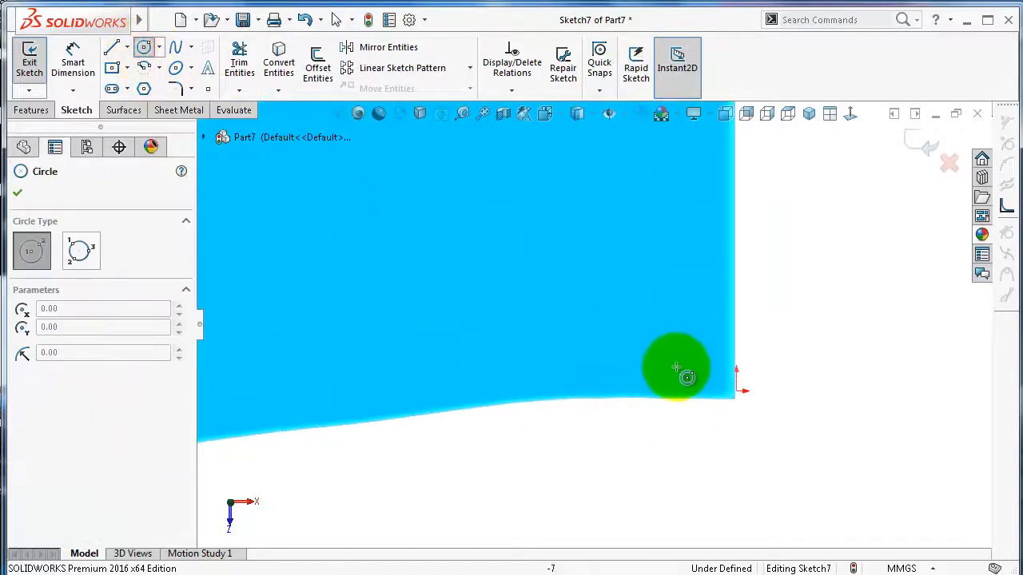
pyautogui.moveTo(684, 358); pyautogui.dragTo(677, 333)
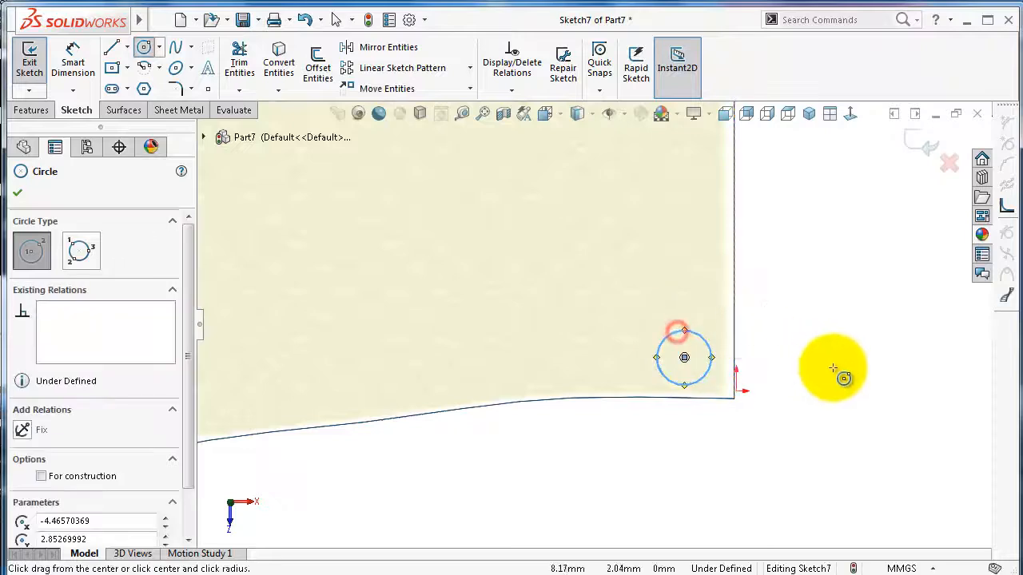
# Step: Dimension the circle's diameter as 3.12 mm
pyautogui.moveTo(837, 372); pyautogui.dragTo(814, 290, button='right')
pyautogui.click(708, 345)
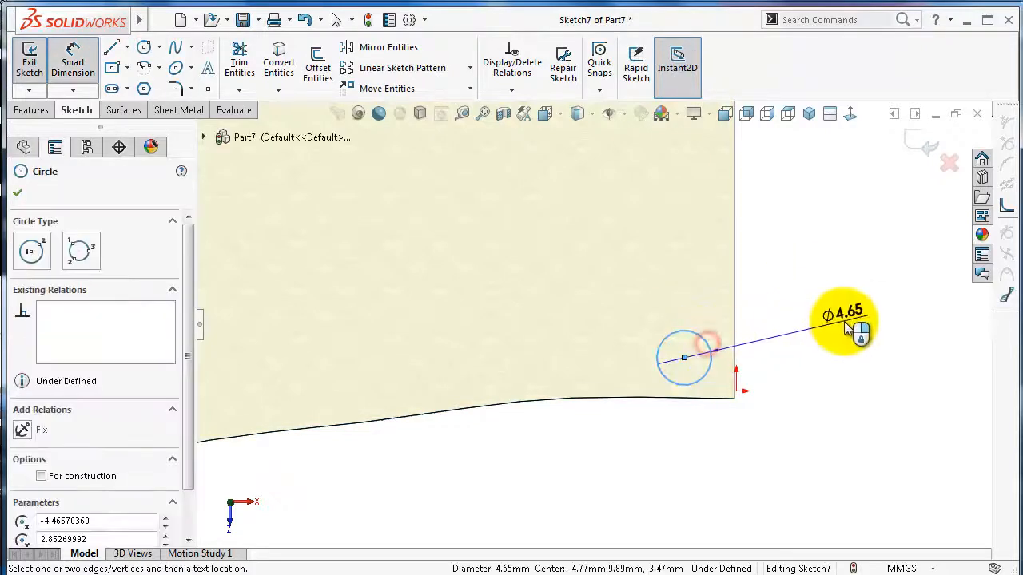
pyautogui.click(849, 328)
pyautogui.write('3')
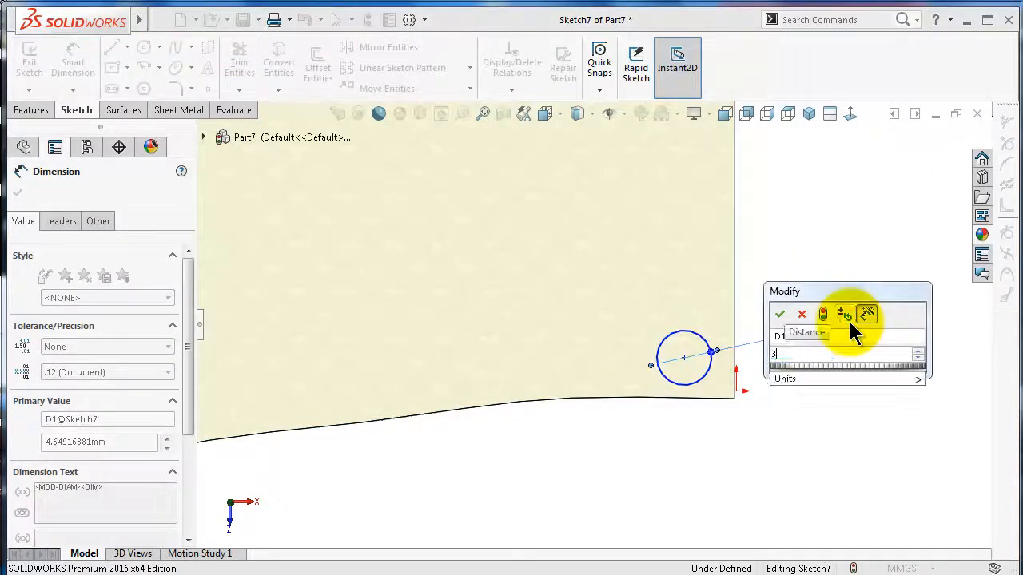
pyautogui.write('.12')
pyautogui.press('Return')
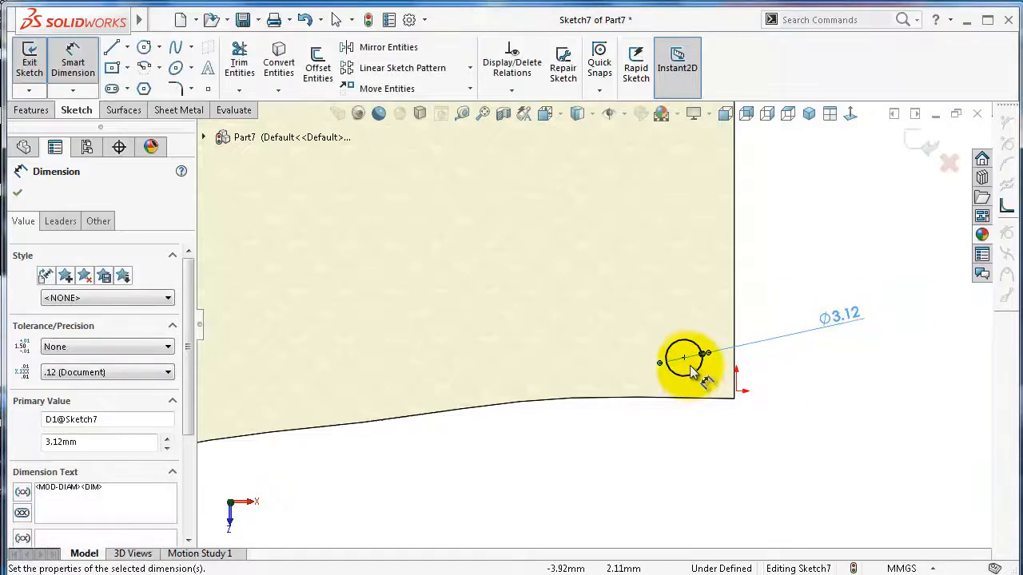
# Step: Dimension the circle's centre from the origin as 2.5 mm vertically and 5 mm horizontally
pyautogui.click(683, 360)
pyautogui.click(735, 391)
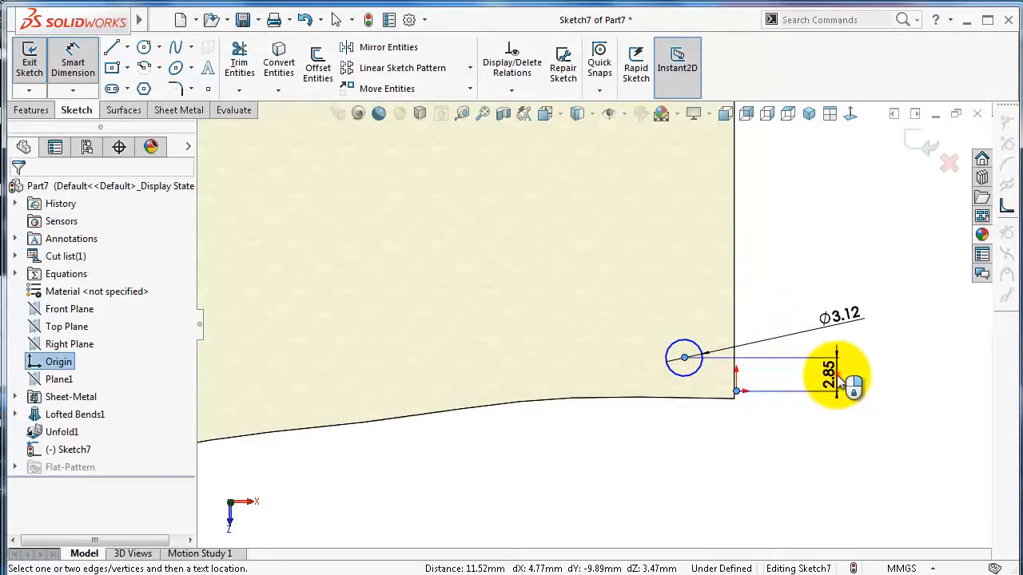
pyautogui.click(837, 374)
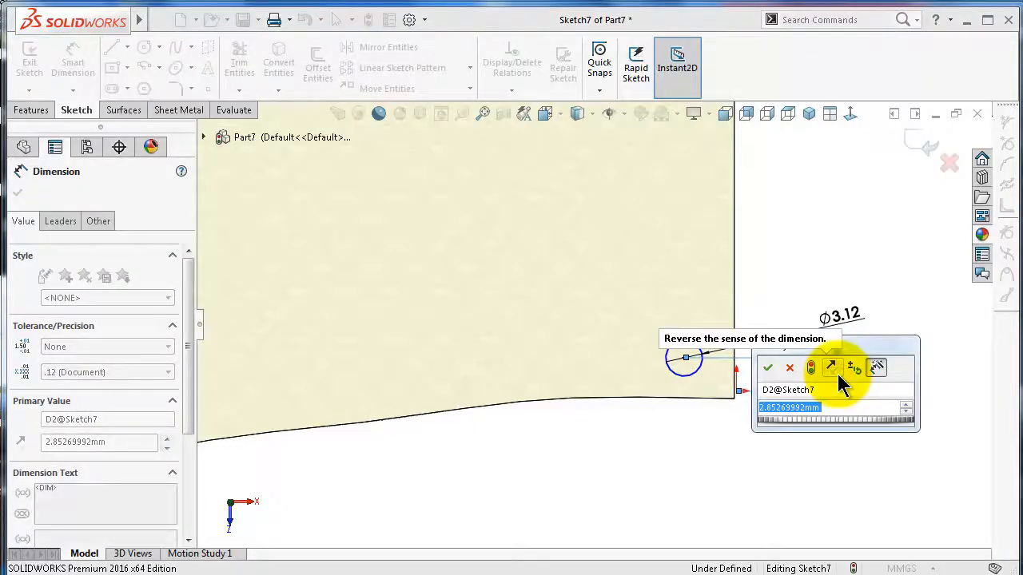
pyautogui.write('2.5')
pyautogui.press('Return')
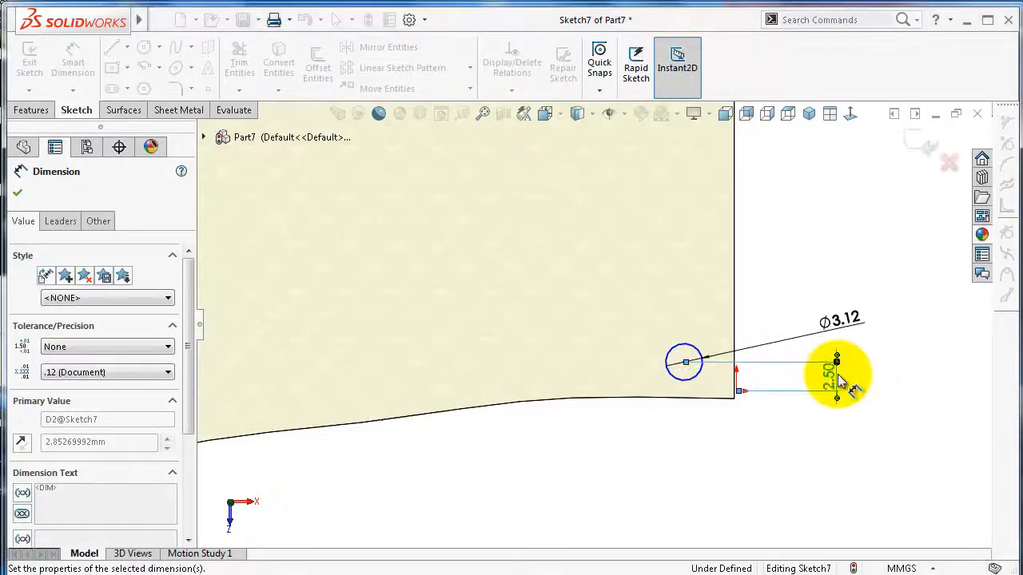
pyautogui.write('5')
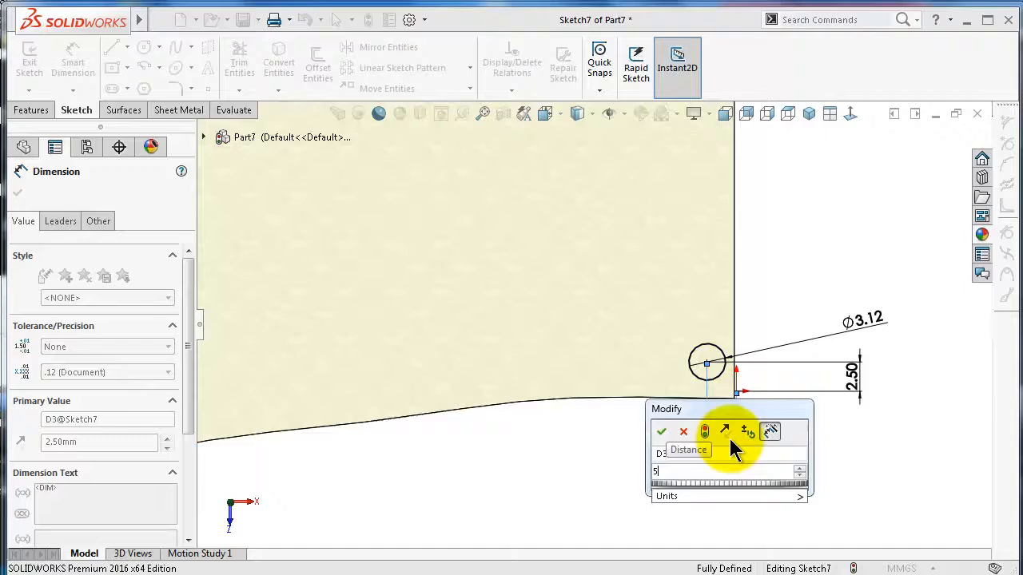
pyautogui.press('Return')
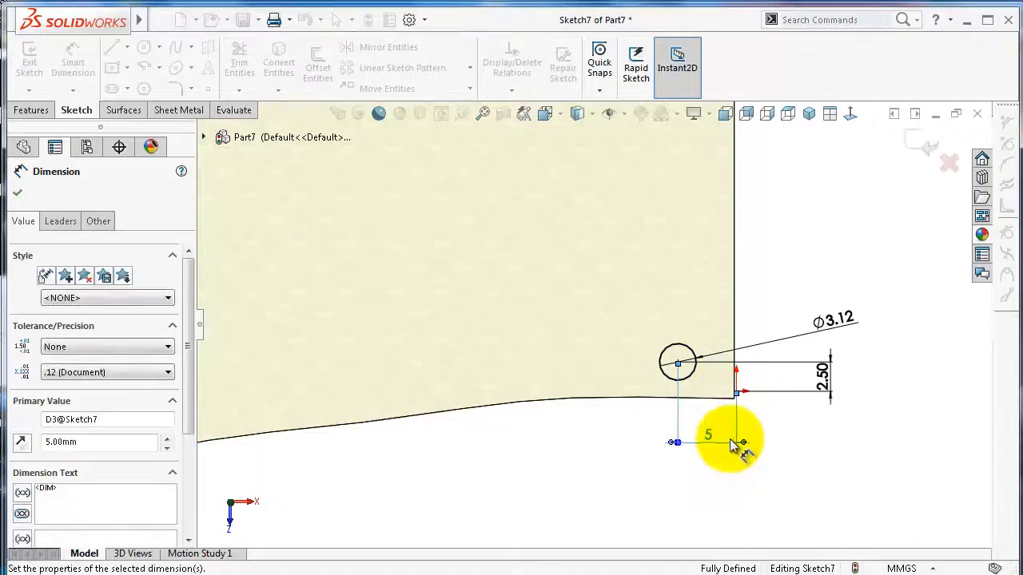
# Step: Set the vertical distance between the circle's centre and the origin to 5 mm
pyautogui.doubleClick(832, 371)
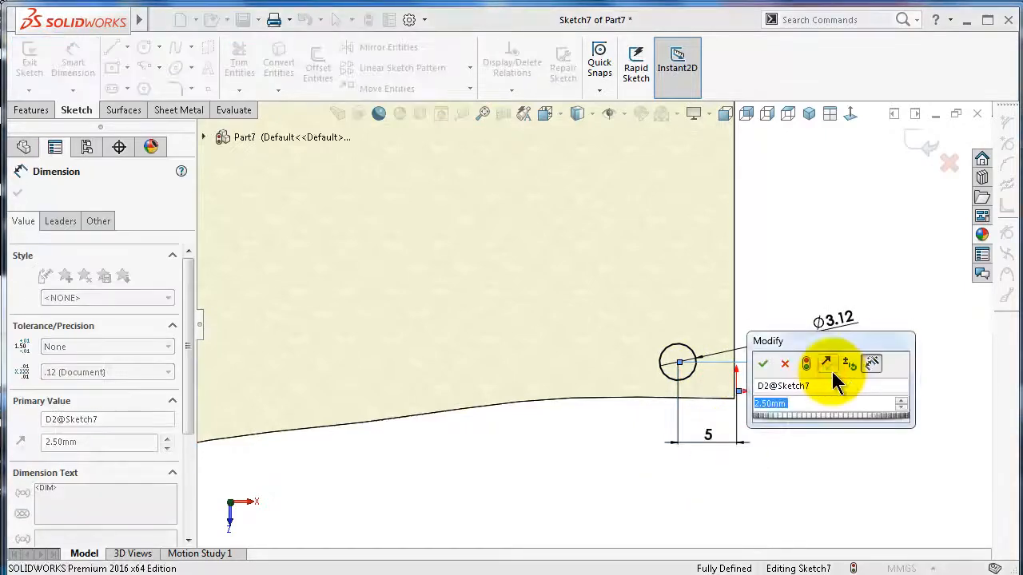
pyautogui.write('5')
pyautogui.press('Return')
# Step: Cut the circle through the flat sheet with a blind 10 mm extruded cut, keeping the normal cut option
pyautogui.scroll(5, 804, 275)
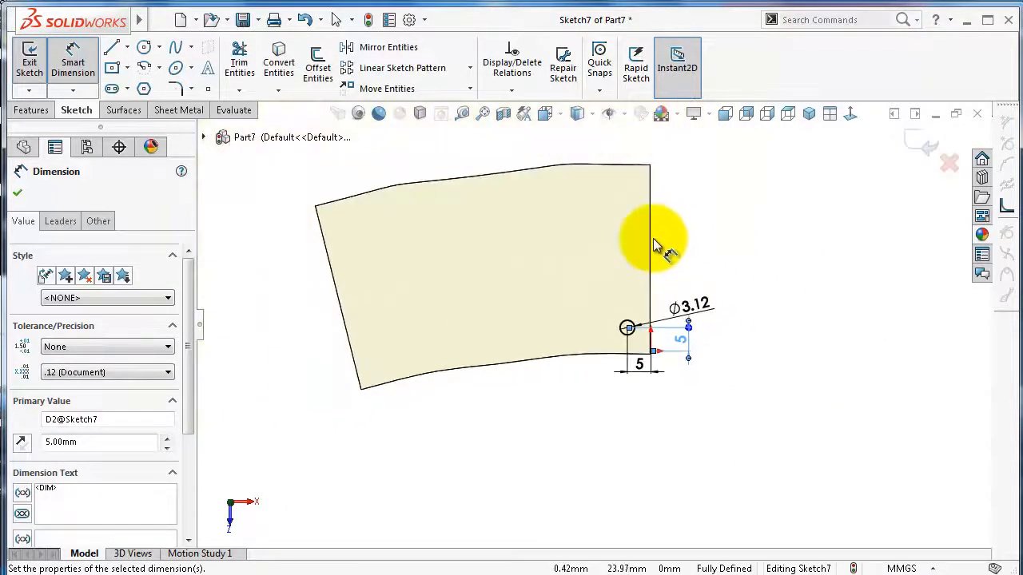
pyautogui.scroll(-2, 653, 242)
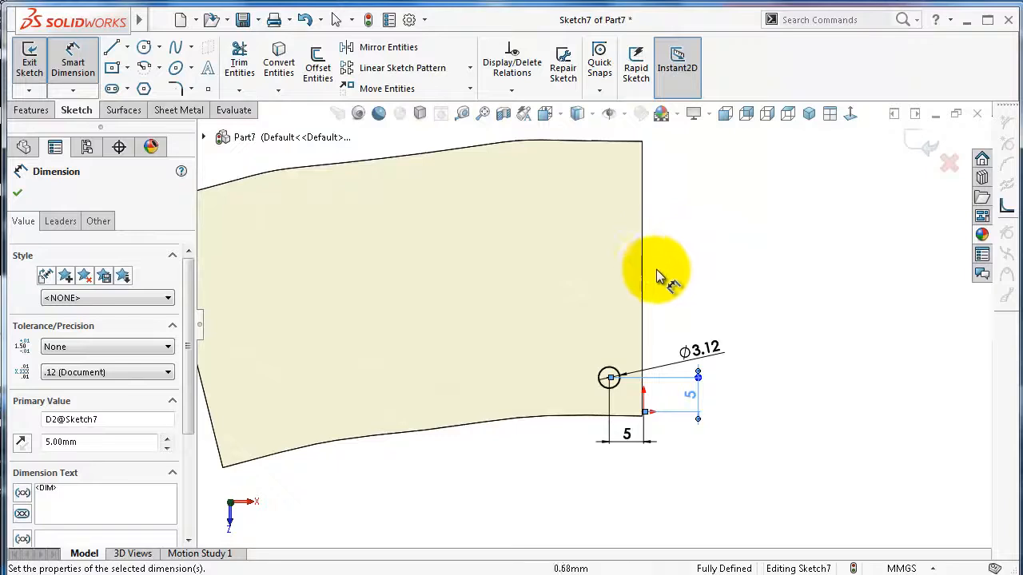
pyautogui.click(29, 110)
pyautogui.click(199, 112)
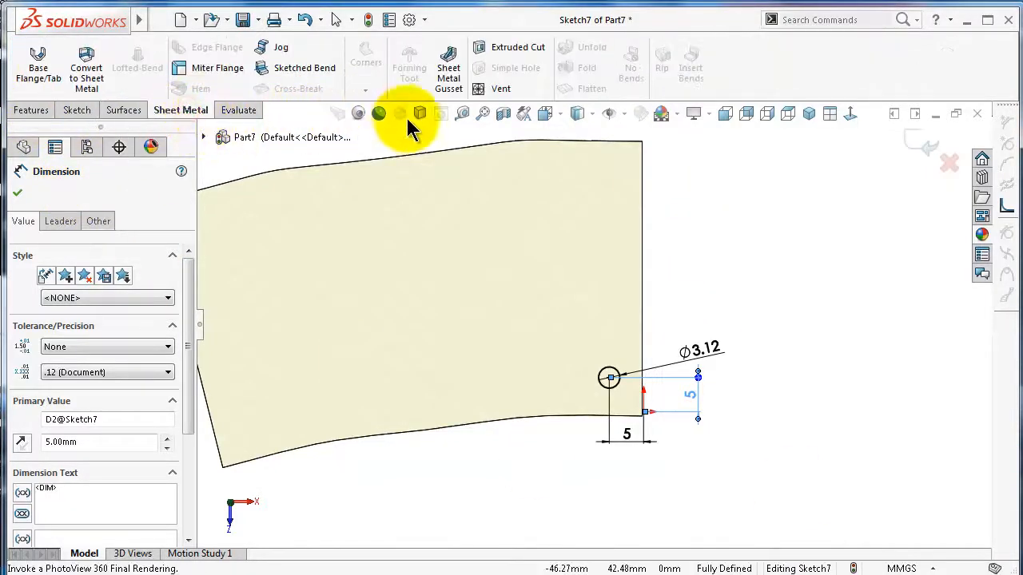
pyautogui.click(512, 53)
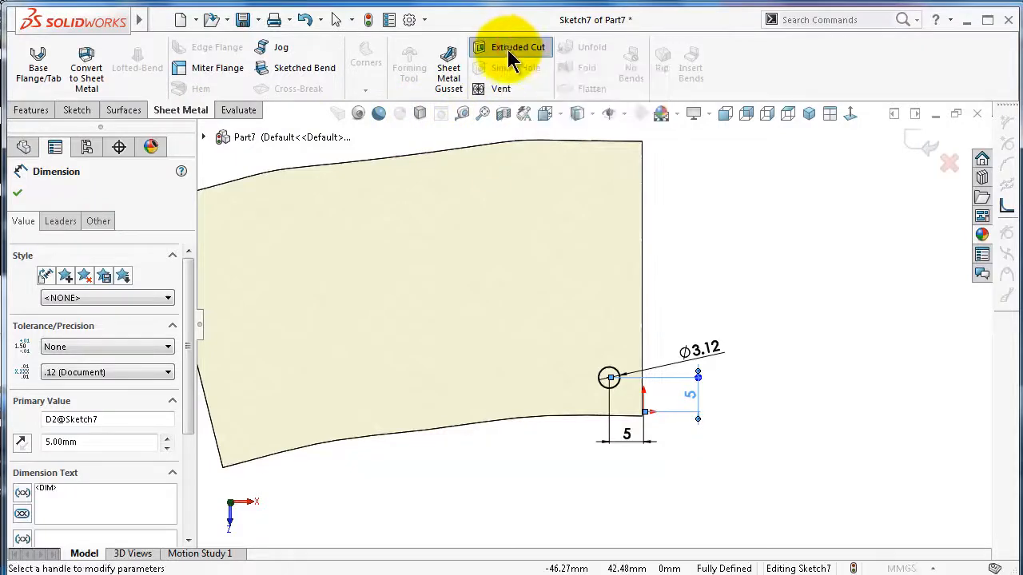
pyautogui.click(17, 192)
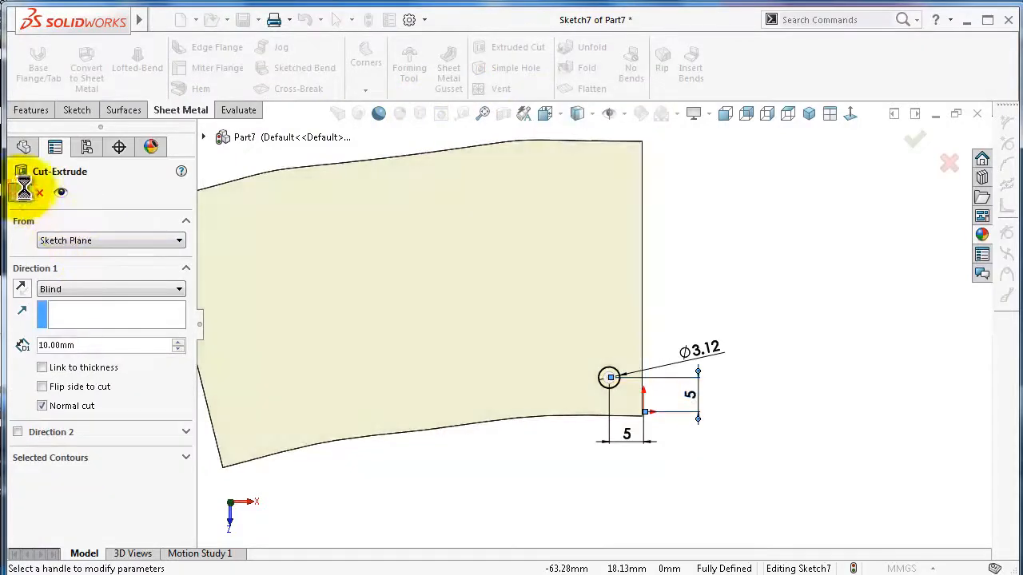
# Step: Start a Curve Driven Pattern with the sheet's long curved edge nearest the hole as its direction
pyautogui.moveTo(755, 385); pyautogui.dragTo(672, 410, button='middle')
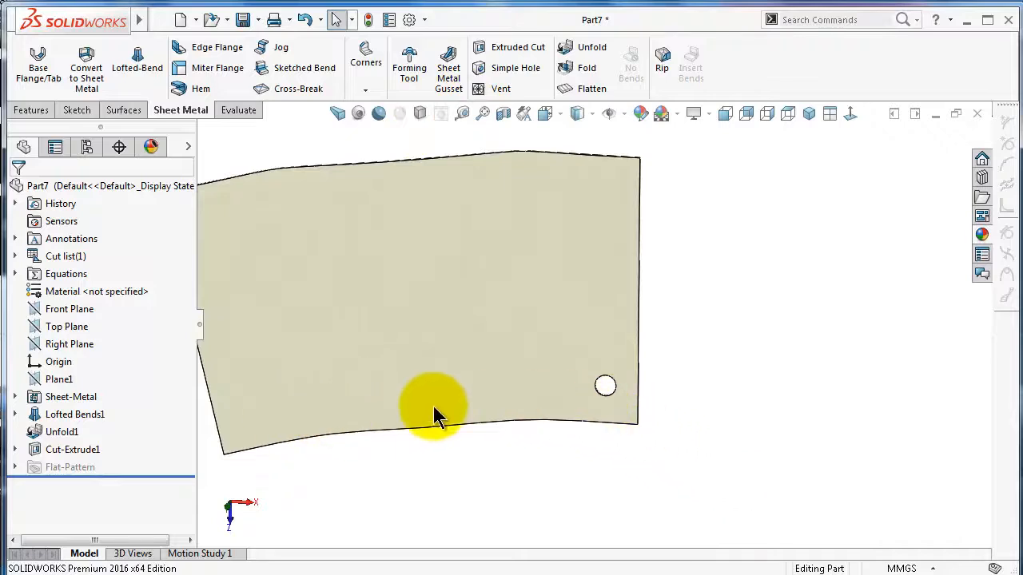
pyautogui.moveTo(434, 411); pyautogui.dragTo(524, 299, button='middle')
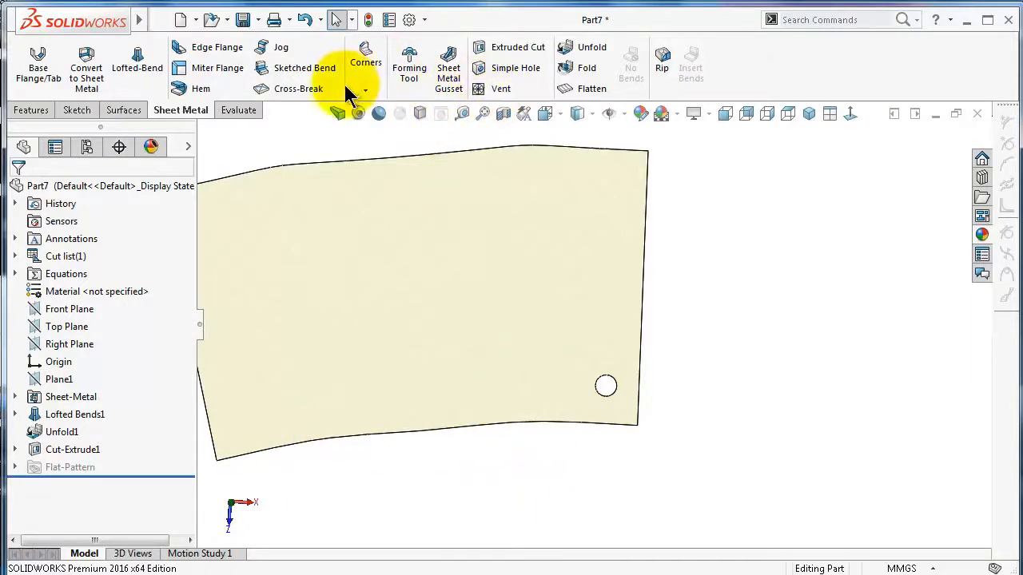
pyautogui.click(31, 111)
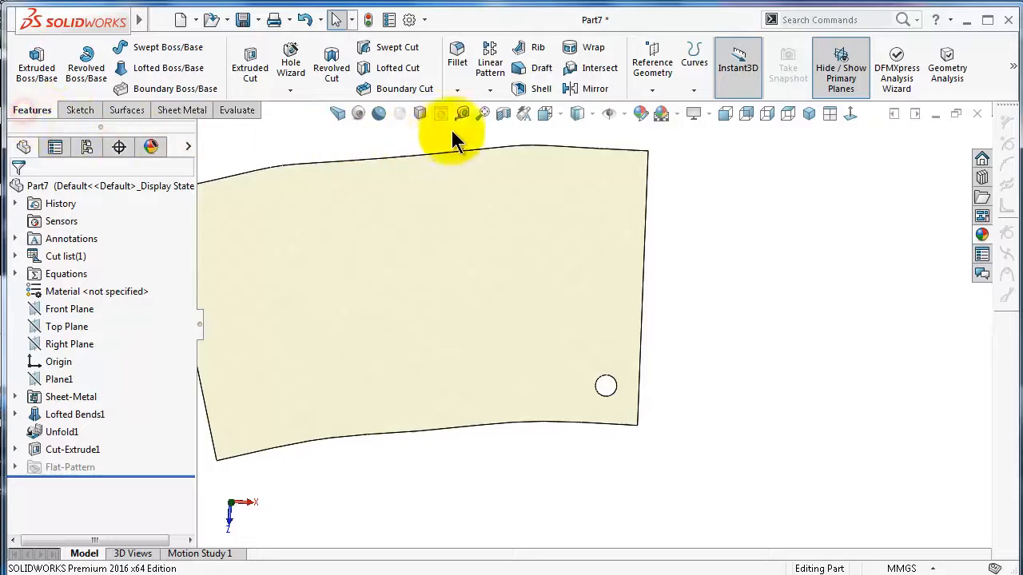
pyautogui.click(490, 90)
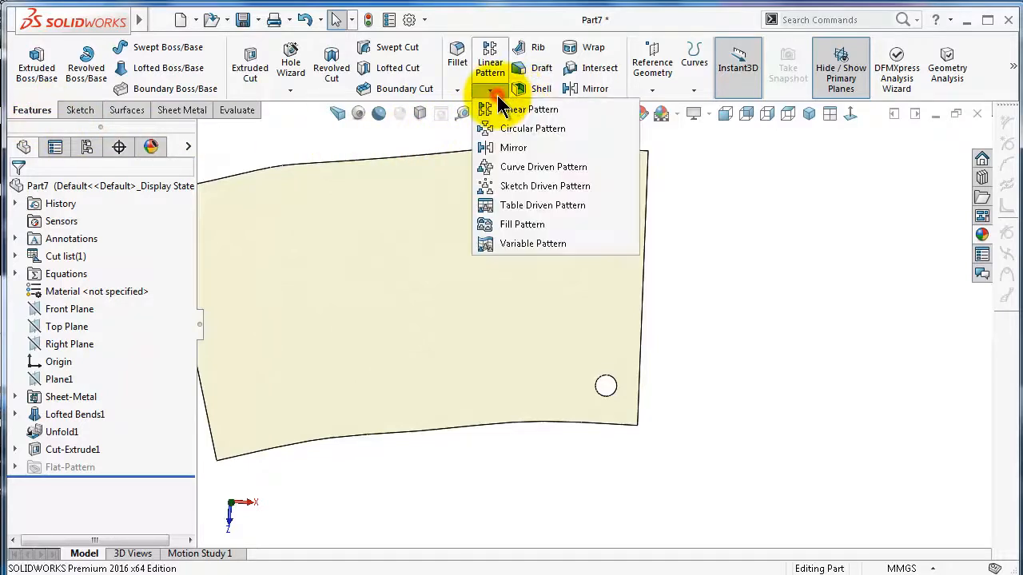
pyautogui.click(528, 165)
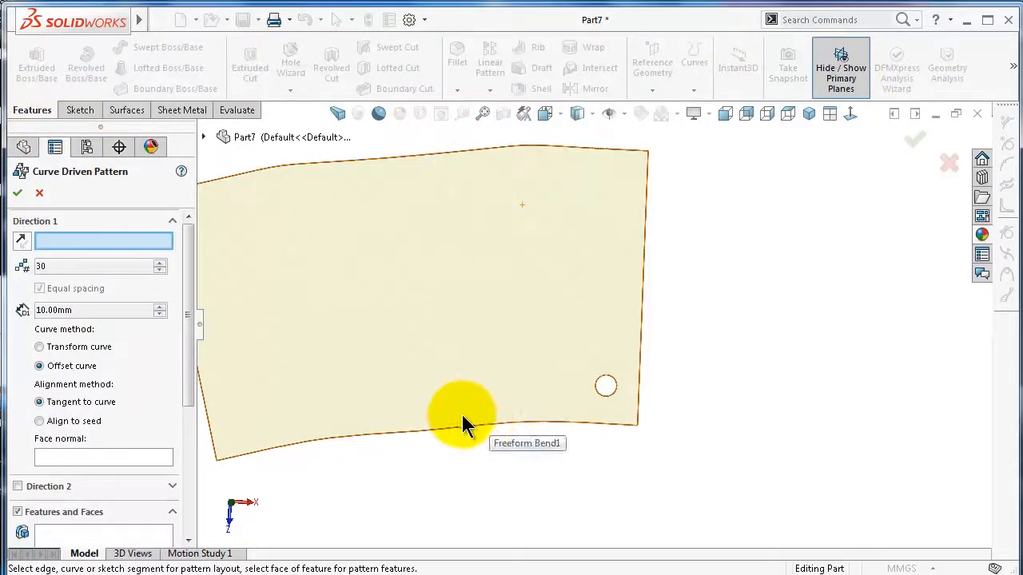
pyautogui.click(465, 427)
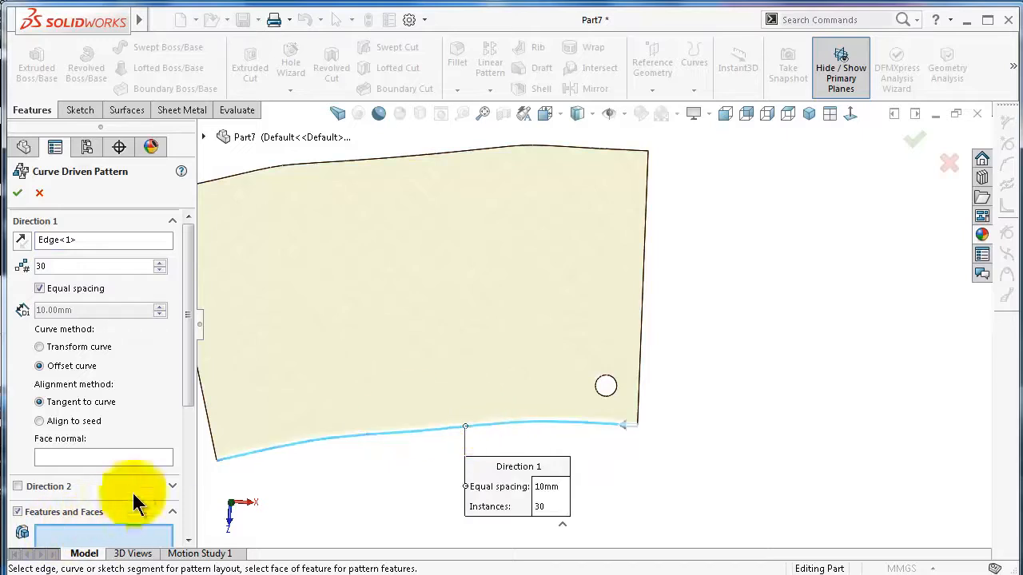
# Step: Pick the circular hole cut as the feature to pattern along the curved edge
pyautogui.moveTo(593, 421); pyautogui.dragTo(563, 469, button='middle')
pyautogui.scroll(-7, 606, 356)
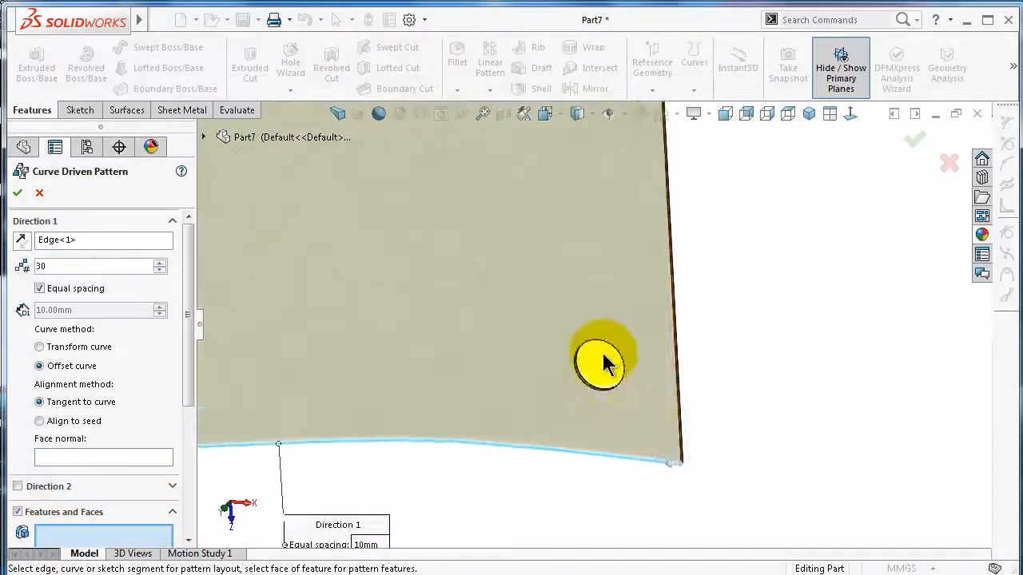
pyautogui.scroll(-4, 563, 404)
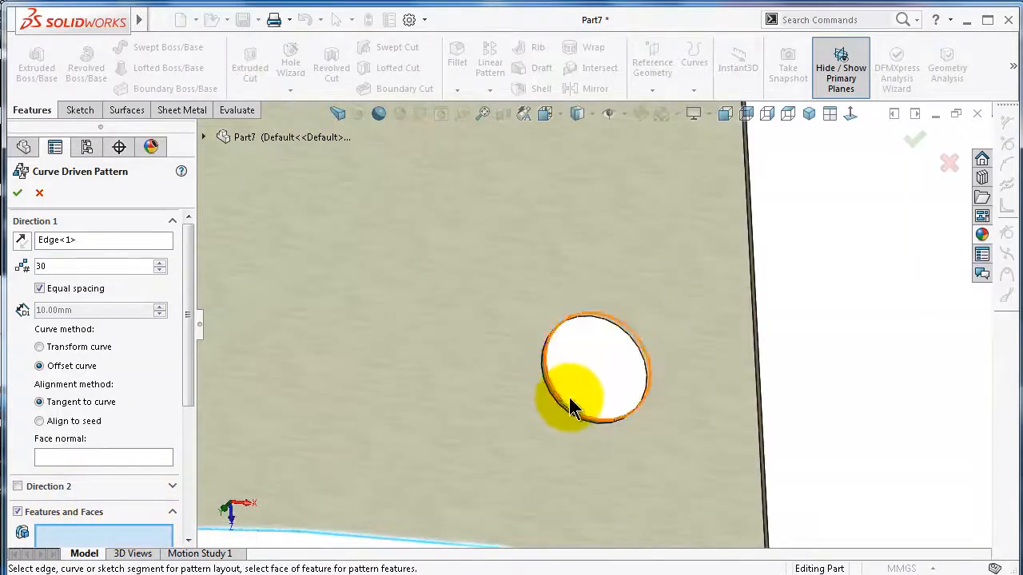
pyautogui.click(569, 410)
pyautogui.scroll(8, 594, 423)
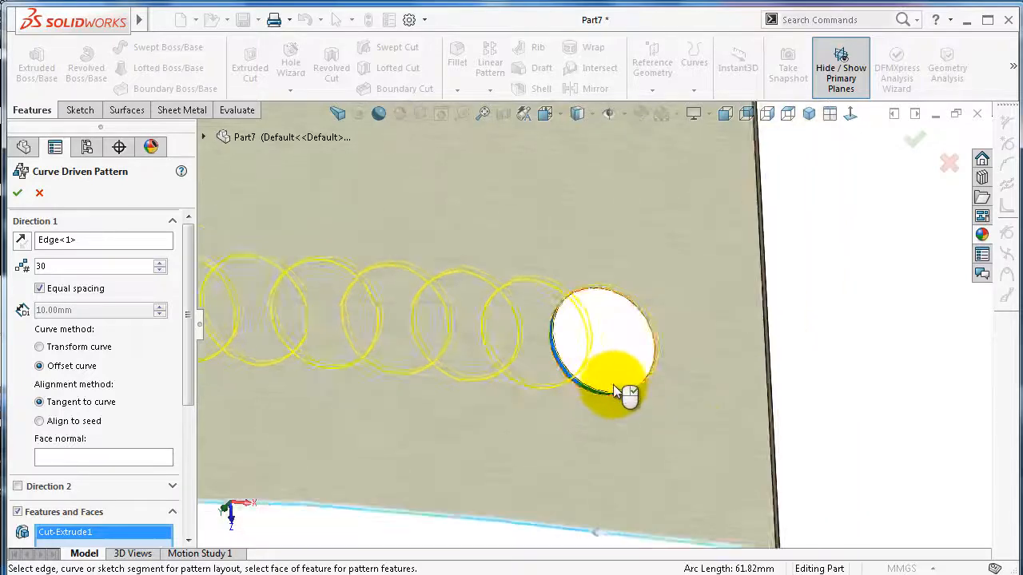
pyautogui.scroll(2, 567, 315)
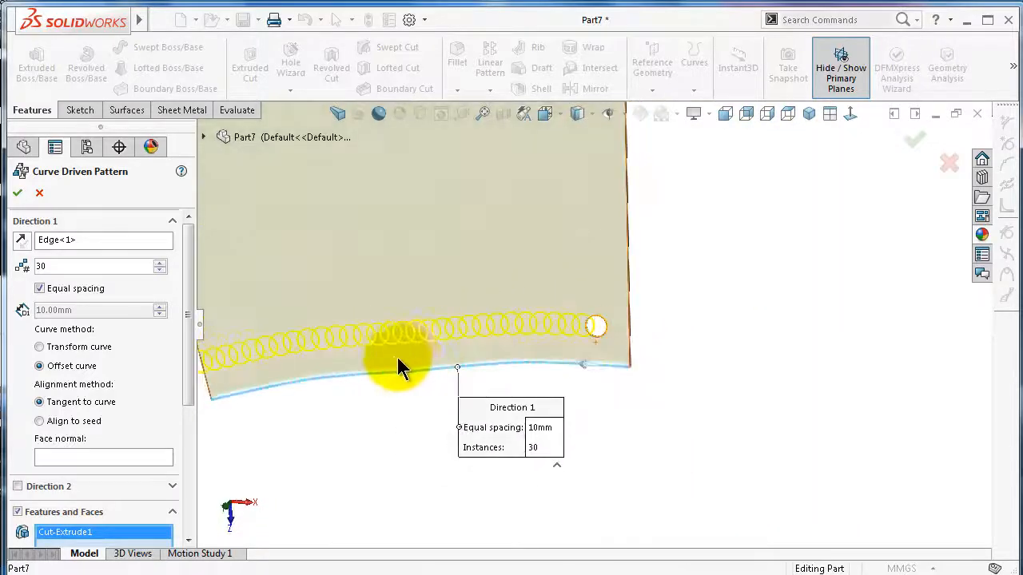
# Step: Set the pattern to 10 instances spaced 7.5 mm apart without equal spacing, and create it
pyautogui.keyDown('ctrl'); pyautogui.moveTo(234, 380); pyautogui.dragTo(345, 362, button='middle'); pyautogui.keyUp('ctrl')
pyautogui.moveTo(189, 379)
pyautogui.mouseDown()
pyautogui.moveTo(189, 449)
pyautogui.moveTo(199, 365)
pyautogui.mouseUp()
pyautogui.doubleClick(71, 268)
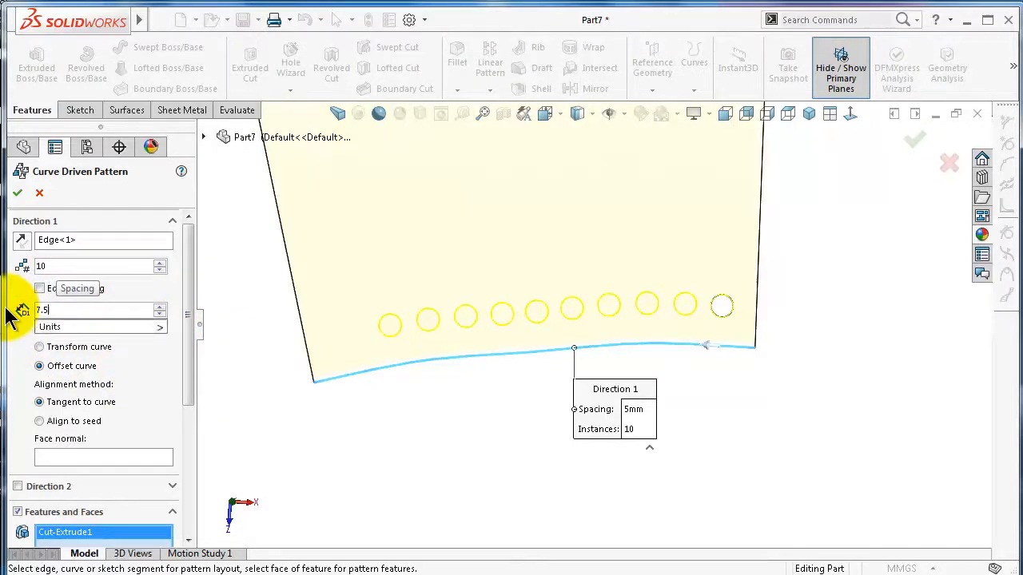
pyautogui.press('Return')
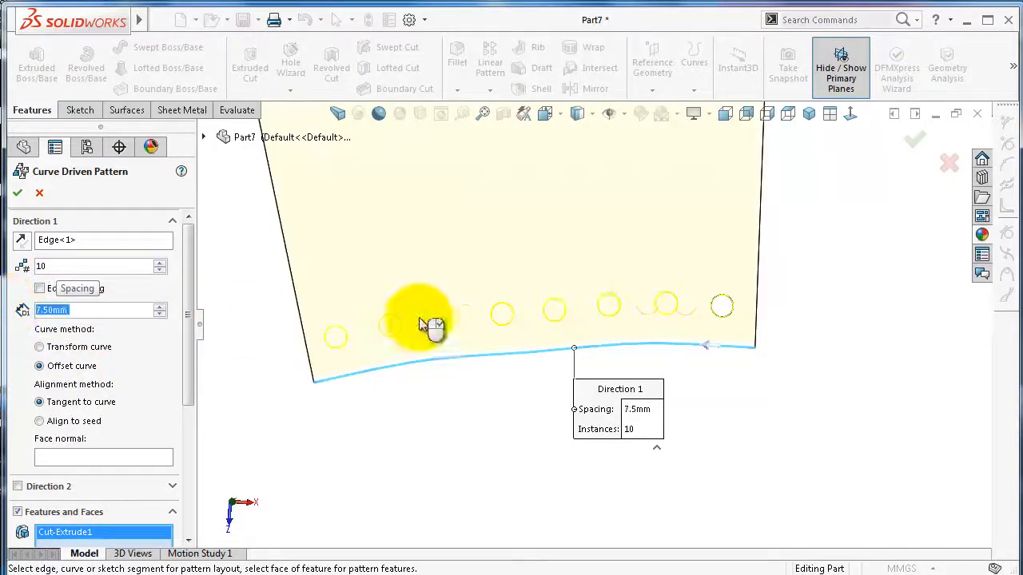
pyautogui.moveTo(696, 285)
pyautogui.mouseDown(button='middle')
pyautogui.moveTo(678, 306)
pyautogui.moveTo(675, 270)
pyautogui.moveTo(684, 284)
pyautogui.mouseUp(button='middle')
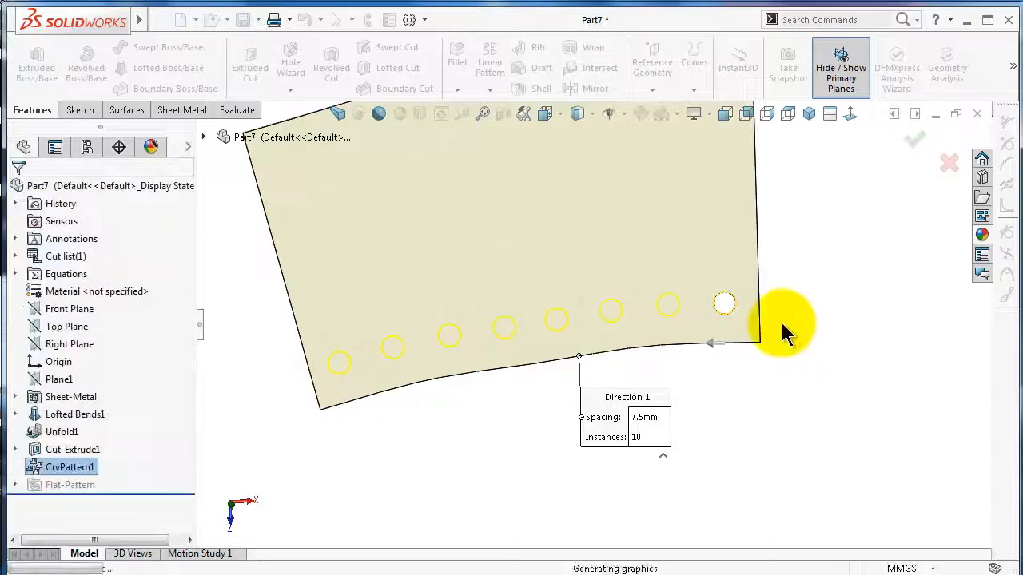
# Step: Check the hole layout on the tube's reference drawing in Windows Photo Viewer, then return to SOLIDWORKS
pyautogui.scroll(2, 752, 243)
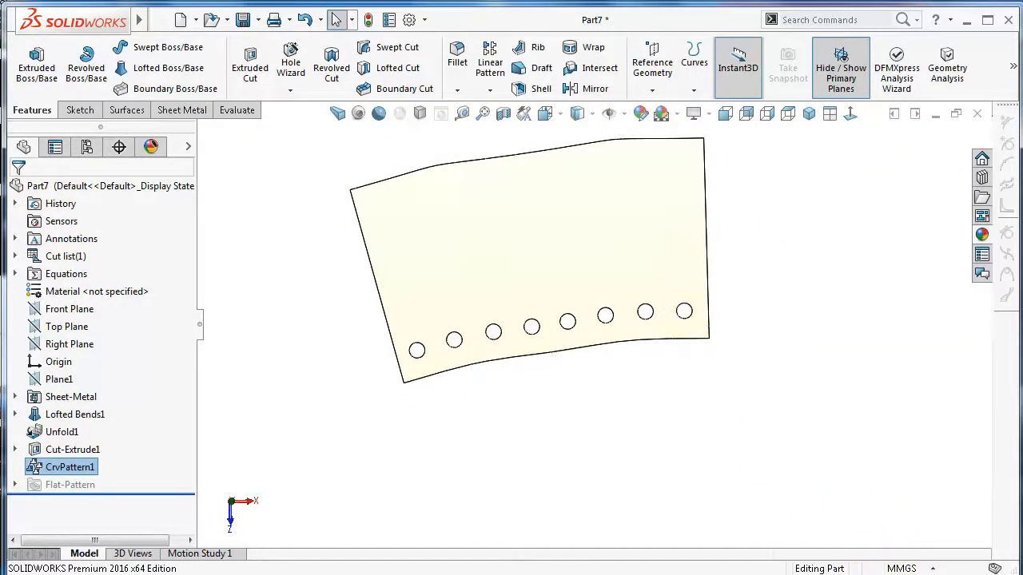
pyautogui.scroll(-5, 710, 302)
pyautogui.click(594, 571)
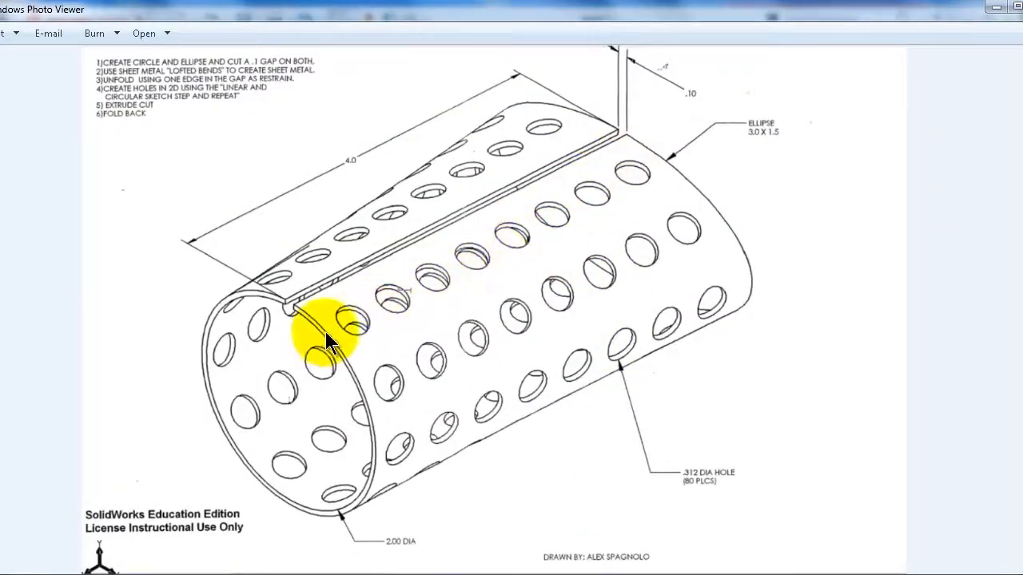
pyautogui.click(997, 8)
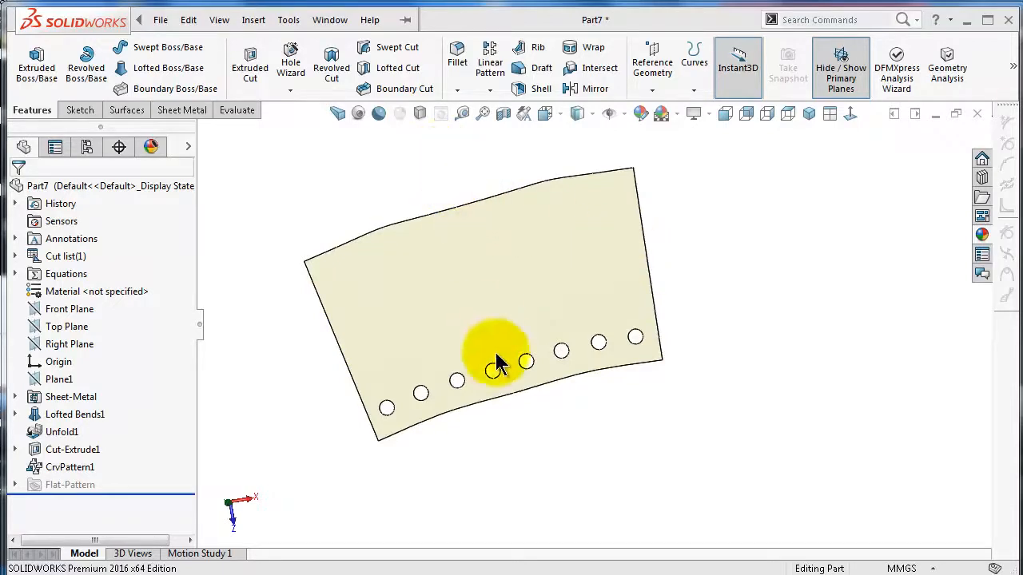
# Step: Start a new sketch on the large face of the perforated flat sheet and view it straight on
pyautogui.click(507, 303)
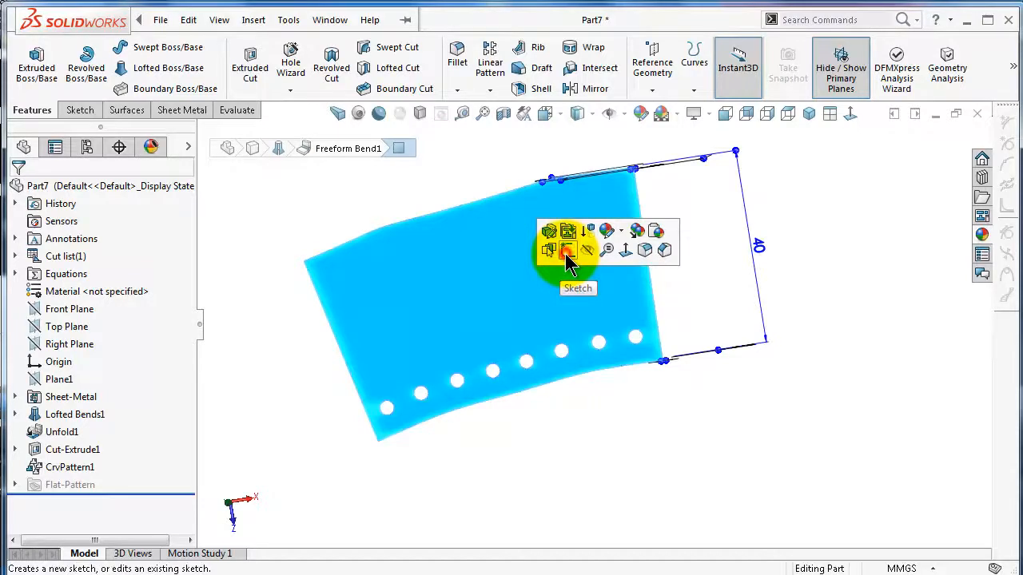
pyautogui.click(566, 253)
pyautogui.click(850, 114)
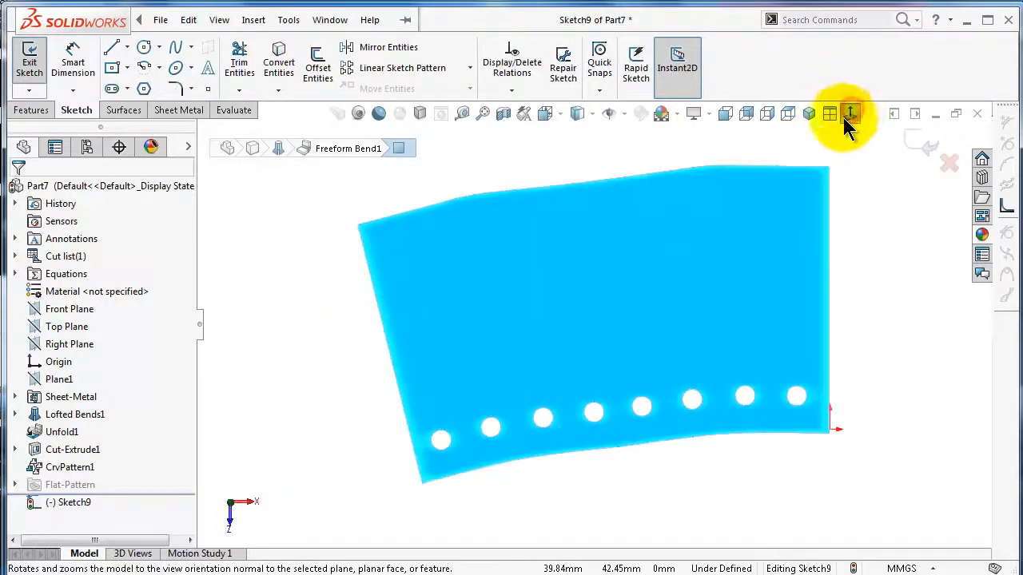
pyautogui.click(237, 293)
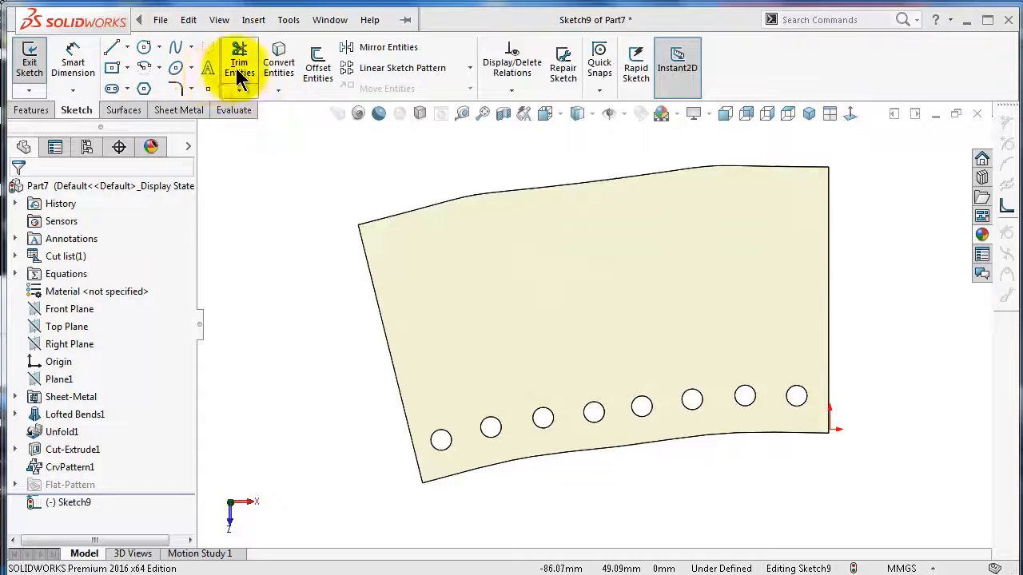
# Step: Draw a centreline across the sheet from the midpoint of one curved edge to the midpoint of the opposite one
pyautogui.click(127, 48)
pyautogui.click(137, 85)
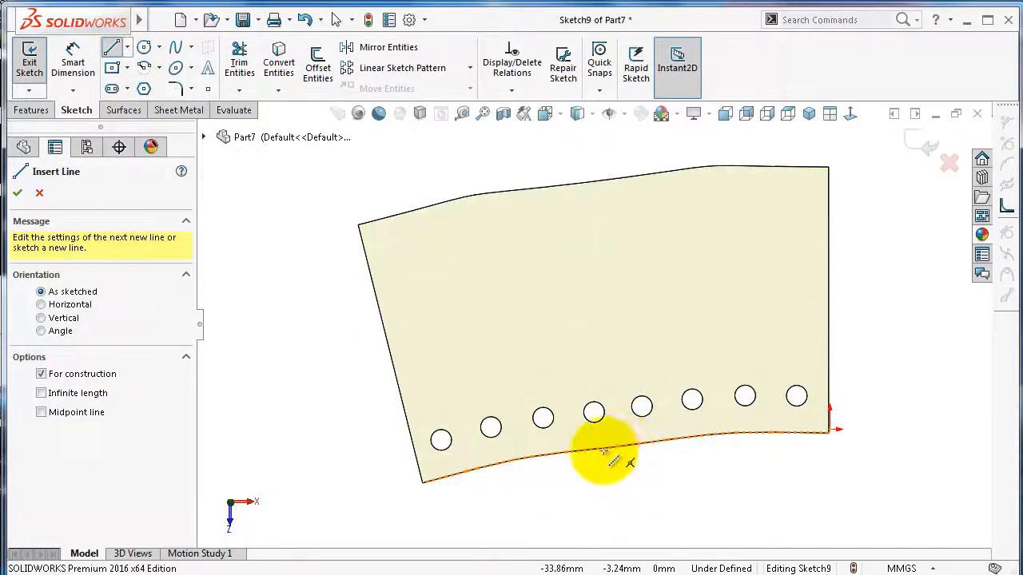
pyautogui.moveTo(627, 446); pyautogui.dragTo(599, 184)
pyautogui.click(596, 182)
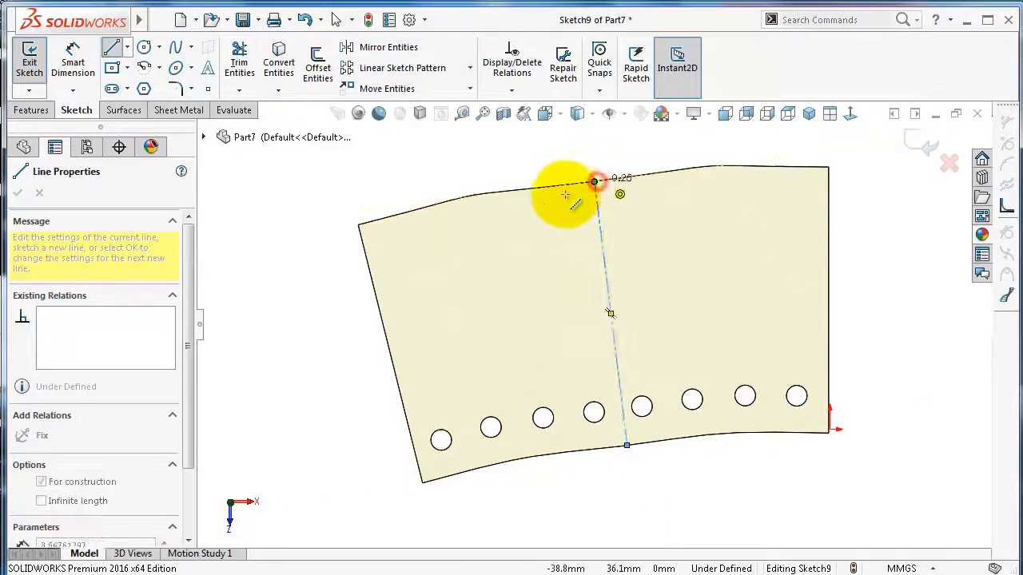
pyautogui.doubleClick(422, 171)
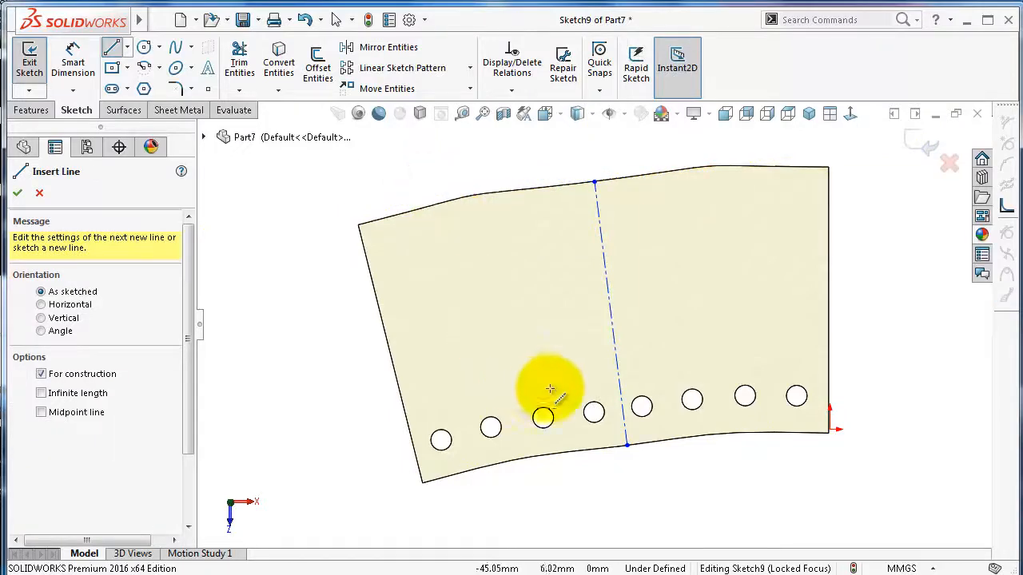
# Step: Dimension the angle between the centreline and the sheet's straight side edge nearest the origin as 7°, and exit the sketch
pyautogui.scroll(1, 591, 382)
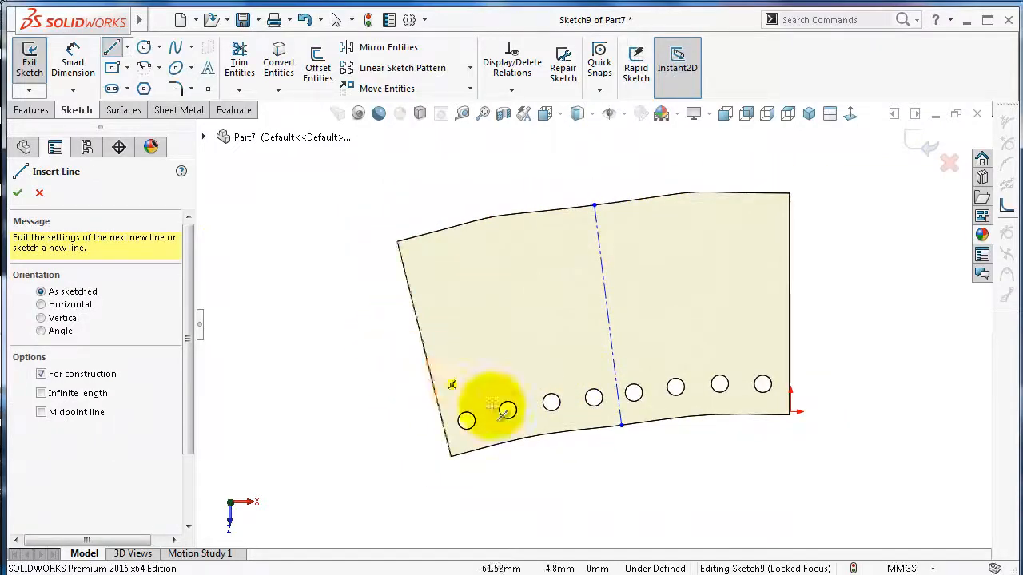
pyautogui.moveTo(851, 392); pyautogui.dragTo(845, 291, button='right')
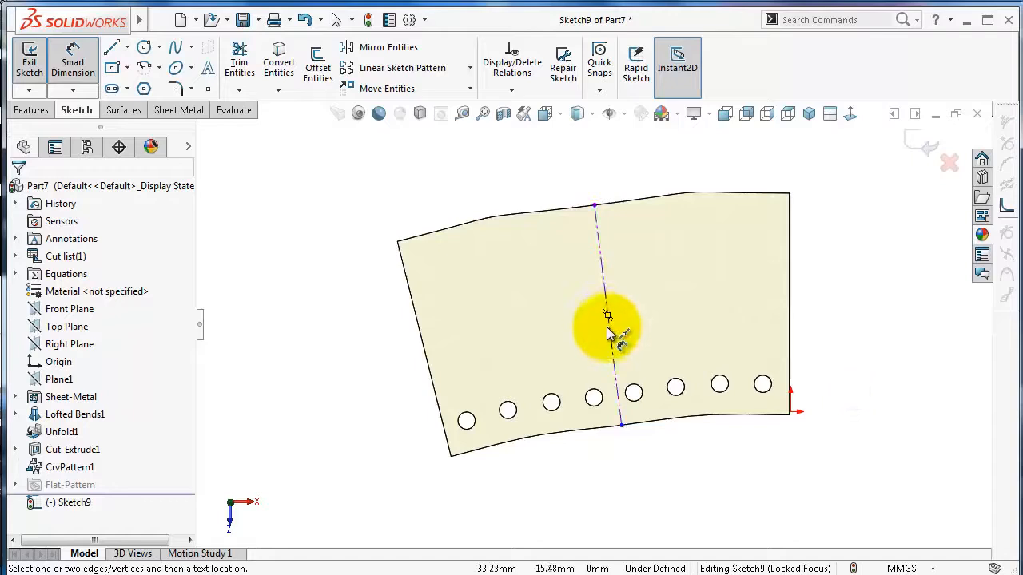
pyautogui.click(609, 334)
pyautogui.click(789, 345)
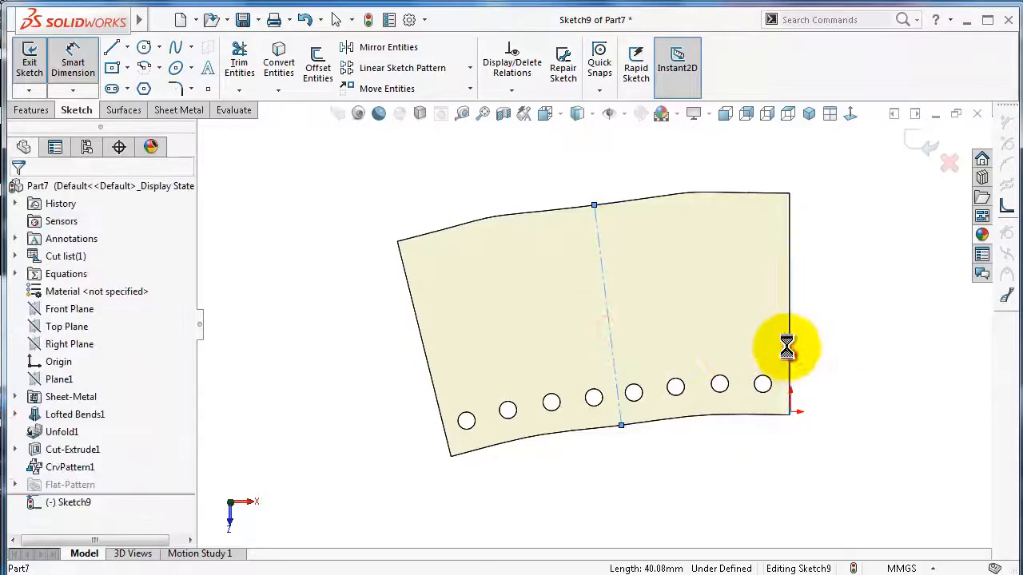
pyautogui.click(755, 322)
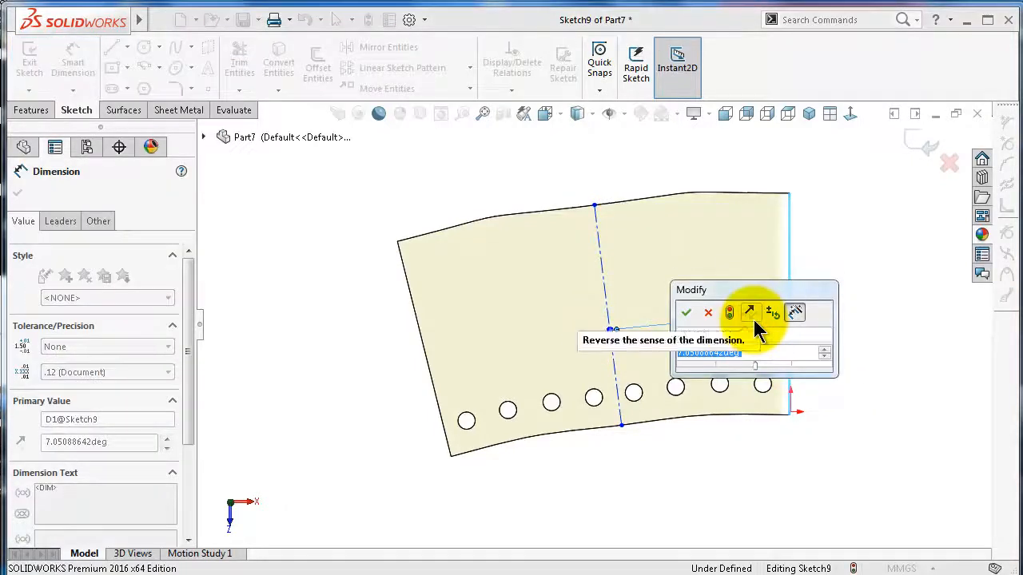
pyautogui.write('7')
pyautogui.press('Return')
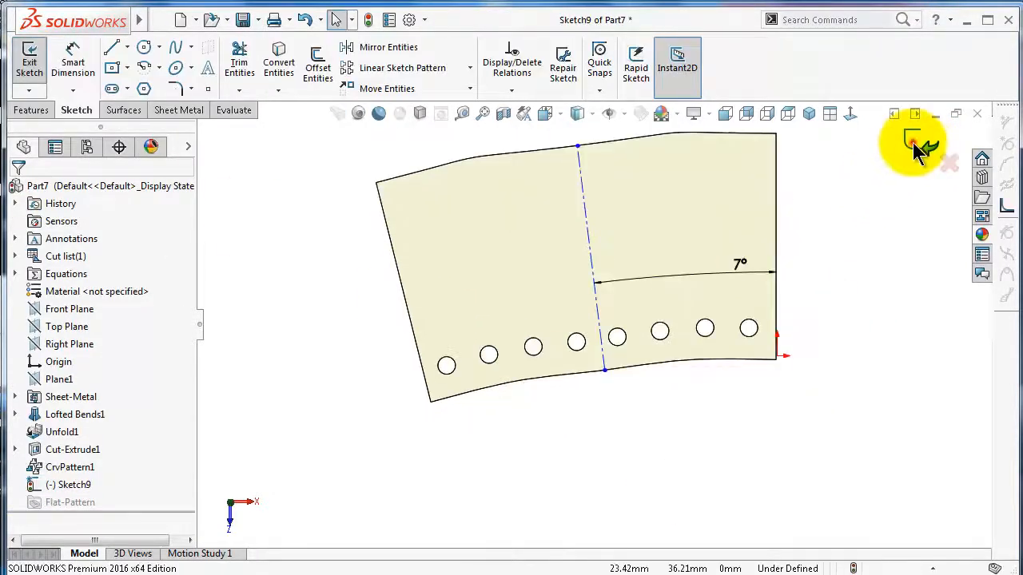
pyautogui.click(927, 152)
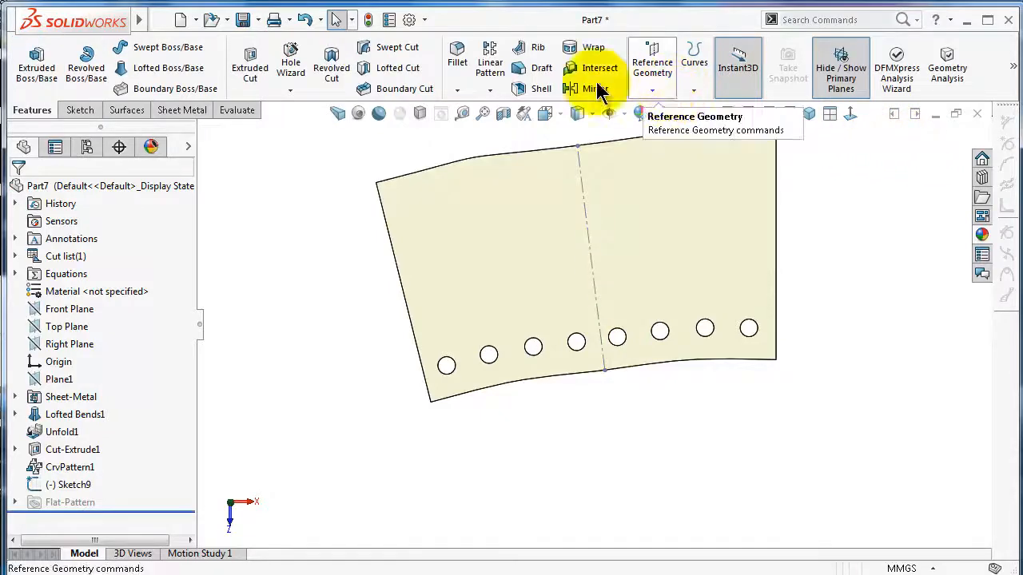
# Step: Set up a linear pattern along the sketched centreline with 7.5 mm spacing and 8 instances
pyautogui.click(491, 80)
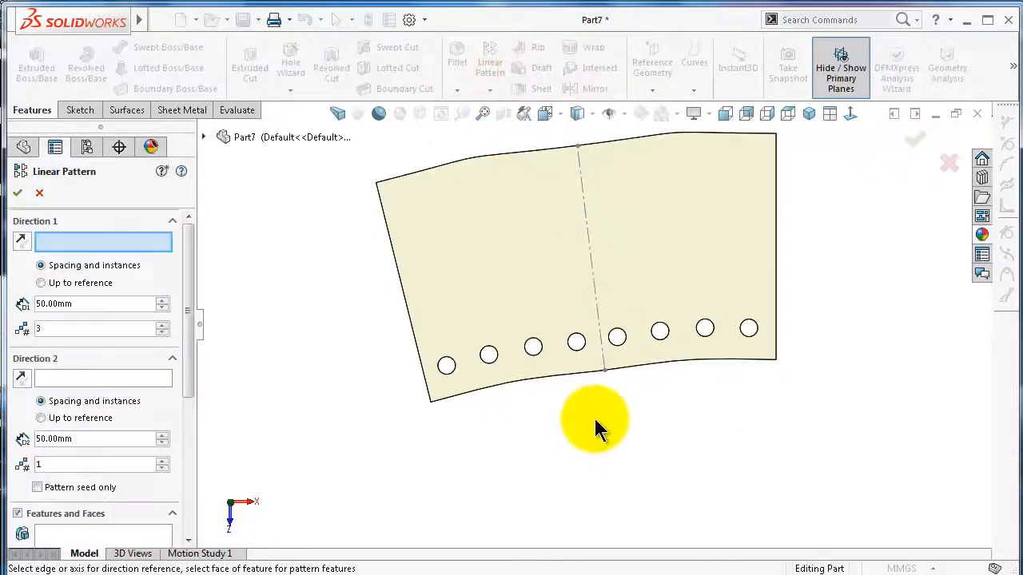
pyautogui.moveTo(594, 426); pyautogui.dragTo(587, 286, button='middle')
pyautogui.click(589, 269)
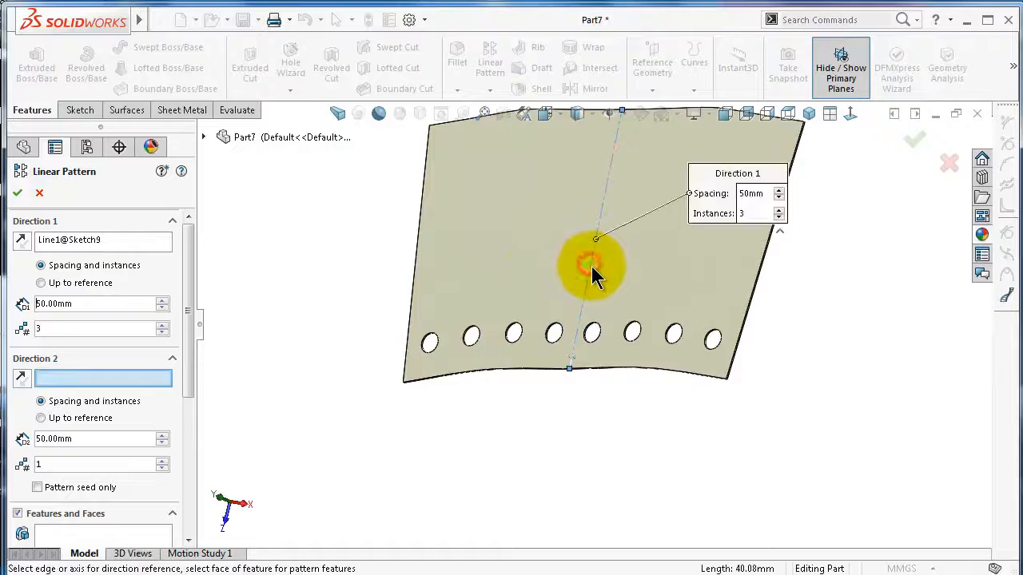
pyautogui.click(75, 379)
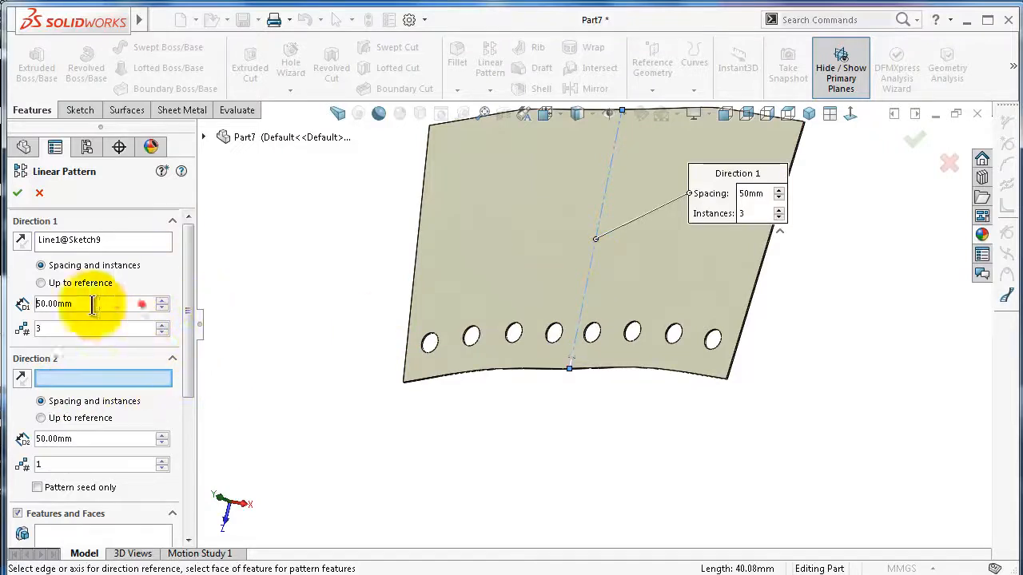
pyautogui.click(142, 304)
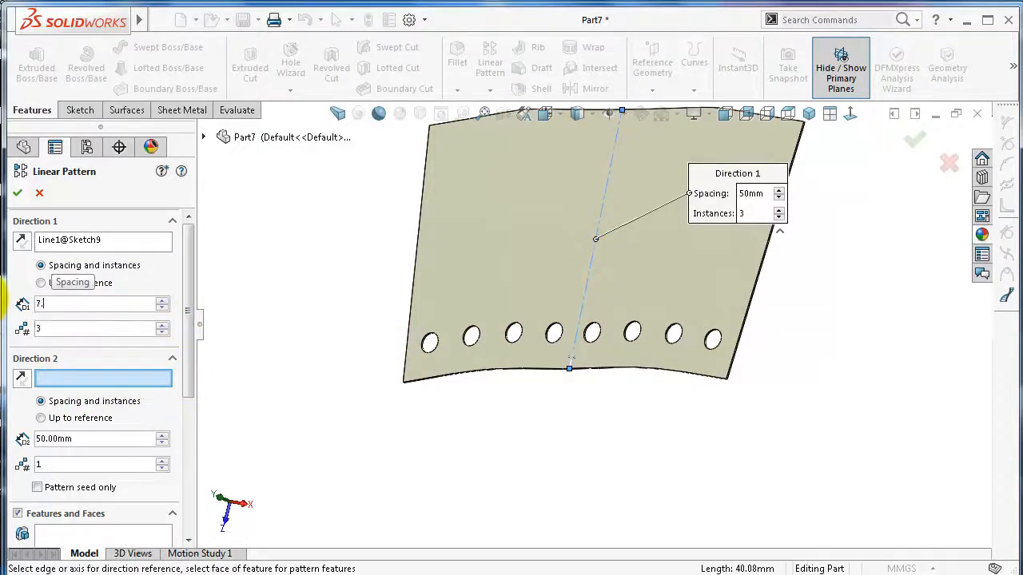
pyautogui.write('7.5')
pyautogui.click(46, 329)
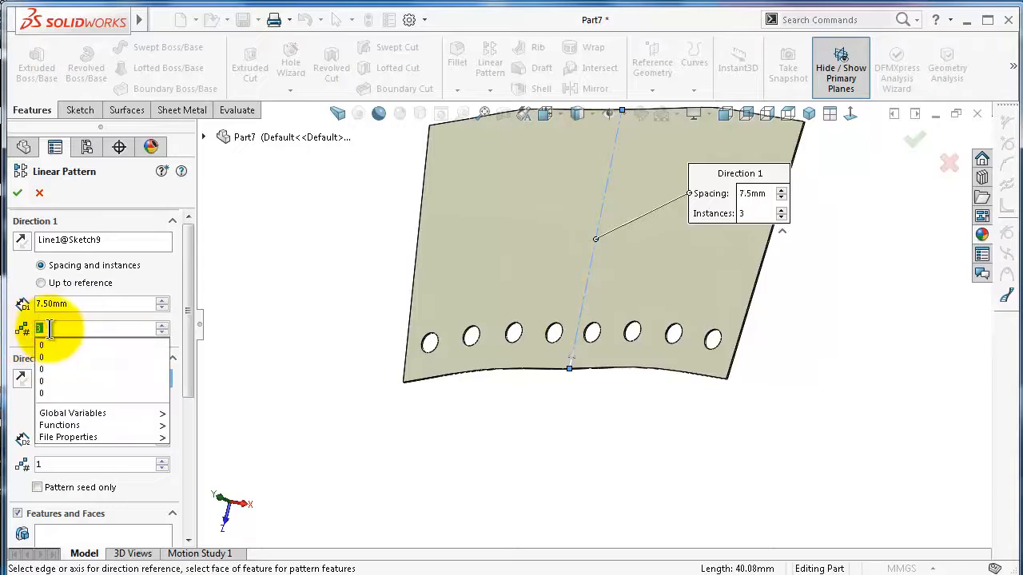
pyautogui.write('8')
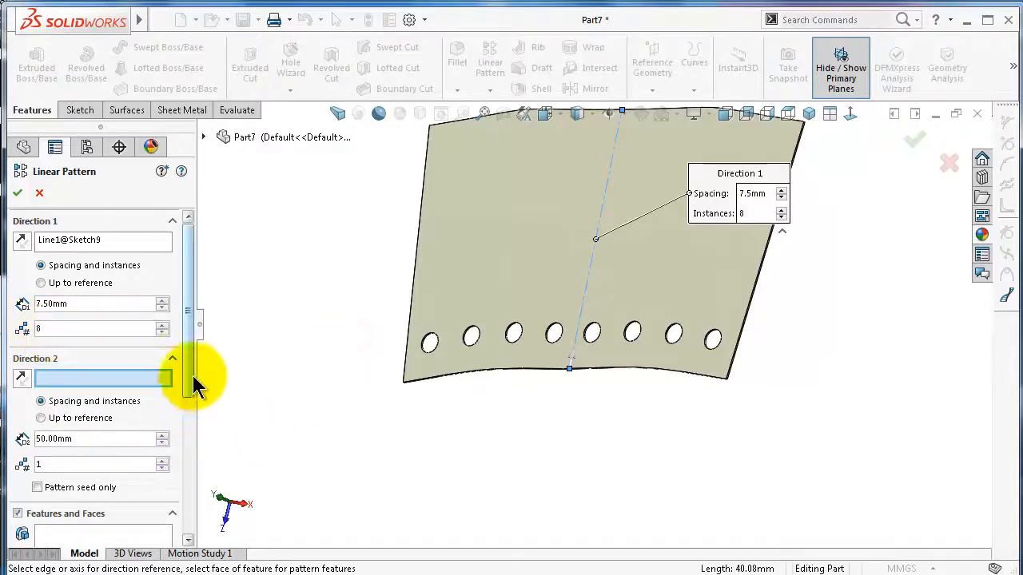
# Step: Choose the existing curve-patterned row of holes as the feature to repeat and check the preview across the sheet
pyautogui.scroll(-3, 190, 407)
pyautogui.click(141, 399)
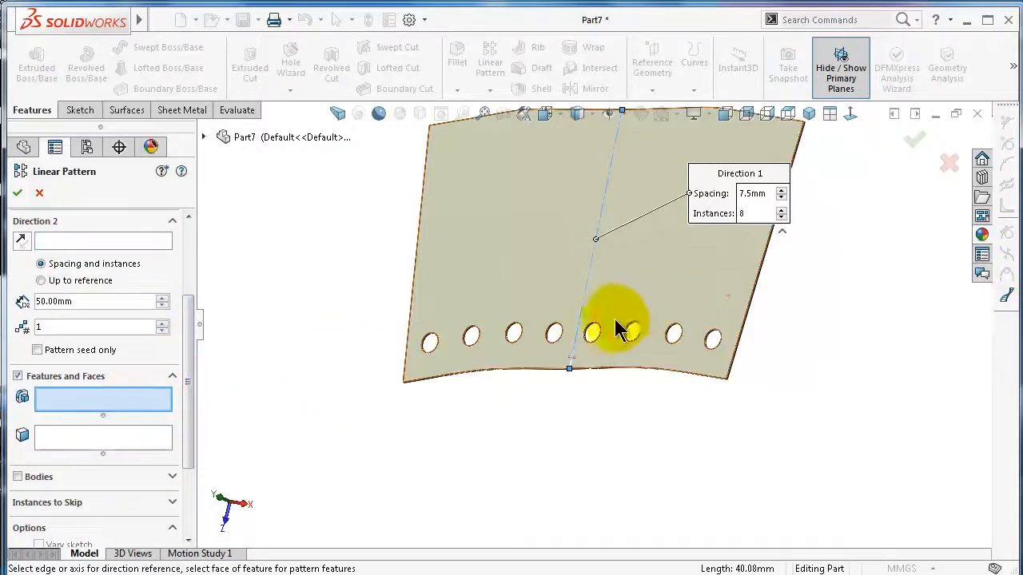
pyautogui.scroll(-5, 615, 329)
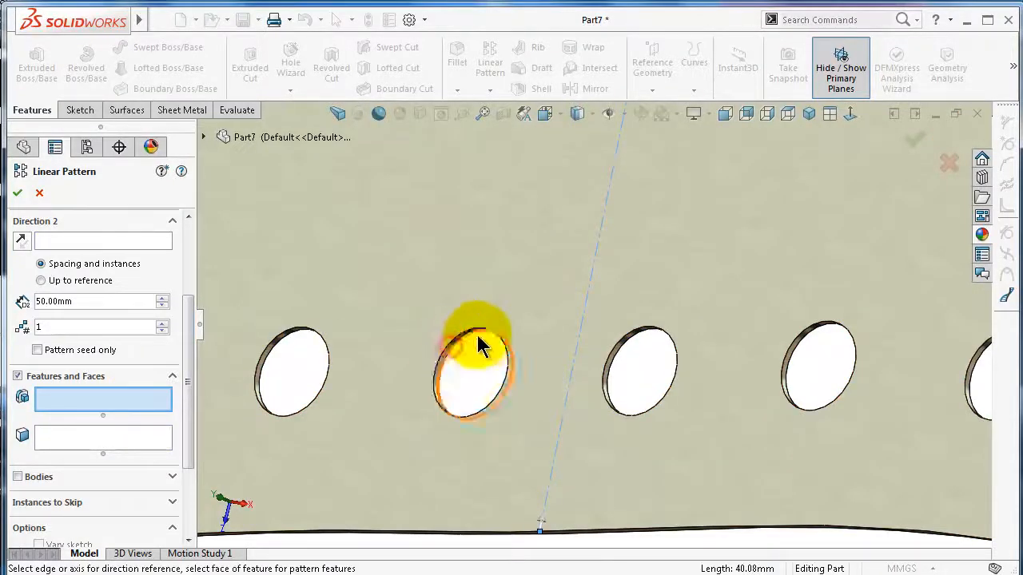
pyautogui.scroll(-2, 448, 350)
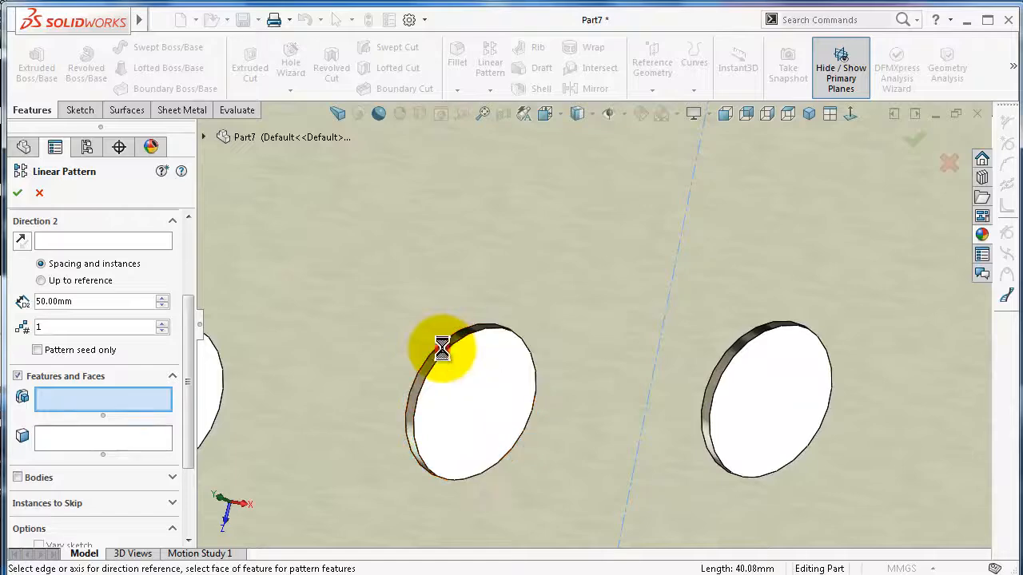
pyautogui.click(442, 348)
pyautogui.scroll(5, 605, 347)
pyautogui.scroll(5, 751, 279)
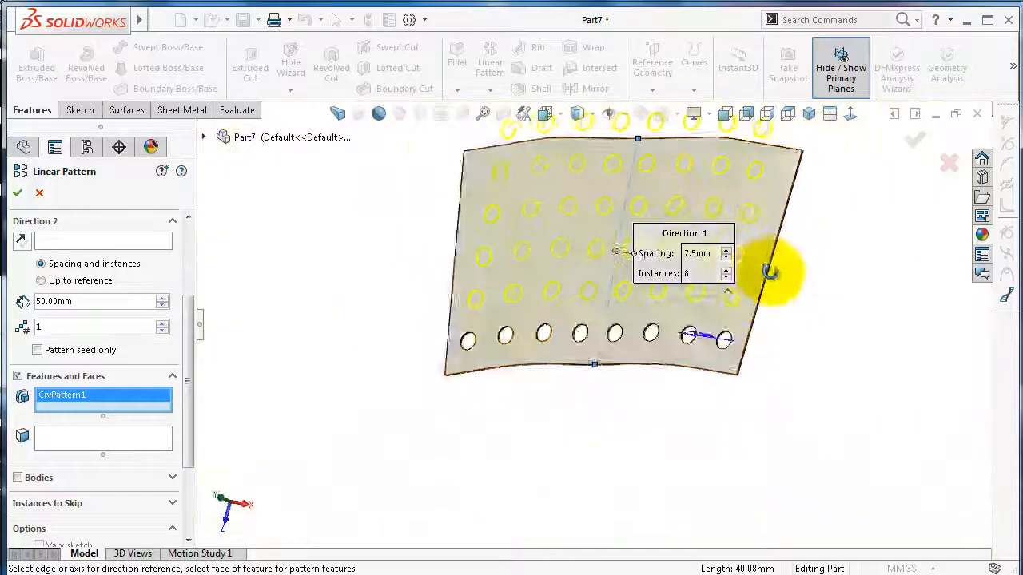
pyautogui.scroll(2, 723, 208)
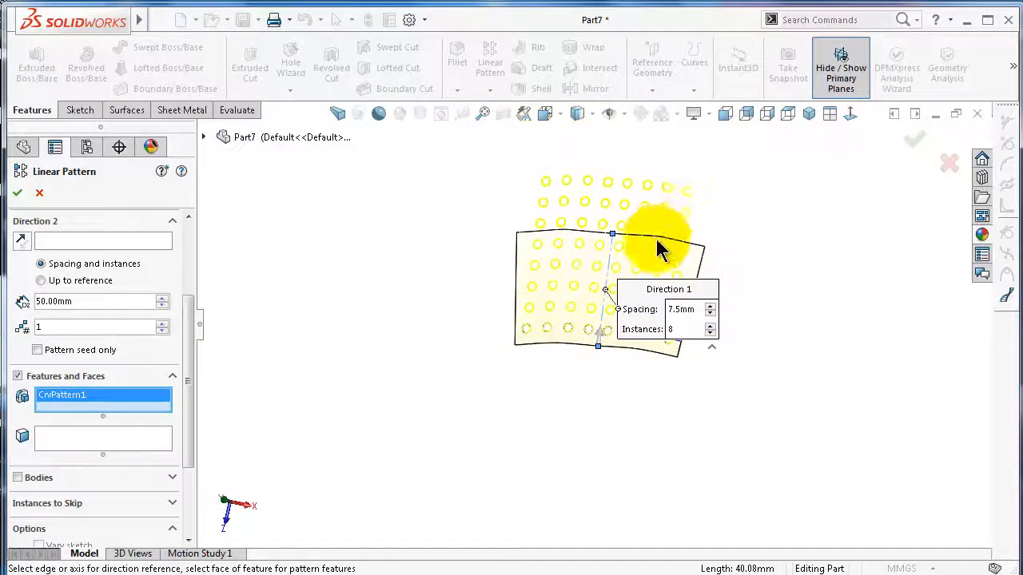
pyautogui.scroll(-2, 657, 242)
pyautogui.scroll(3, 92, 400)
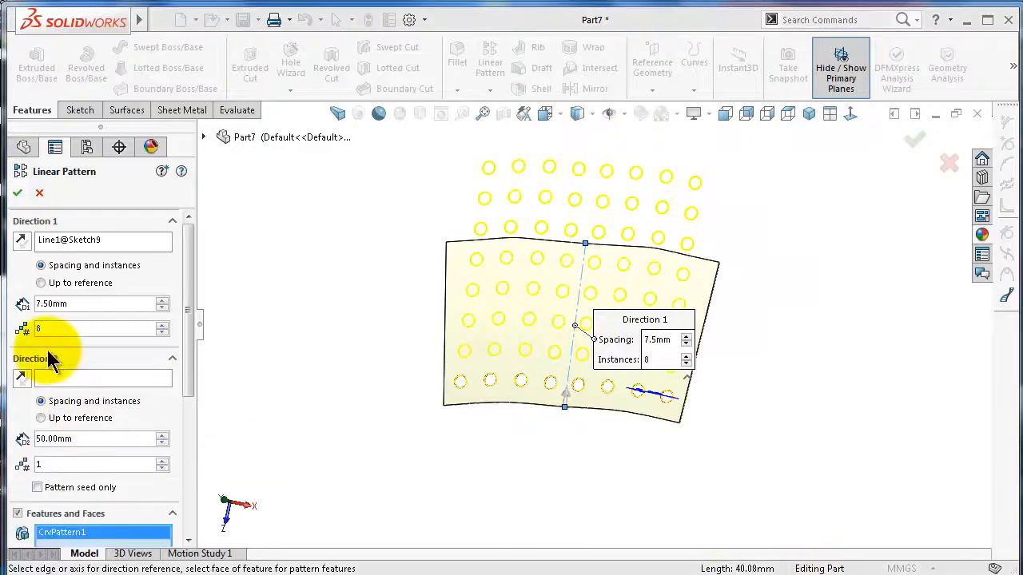
# Step: Reduce the linear pattern's spacing to 4.5 mm and finally to 4.25 mm, and create the pattern
pyautogui.click(78, 302)
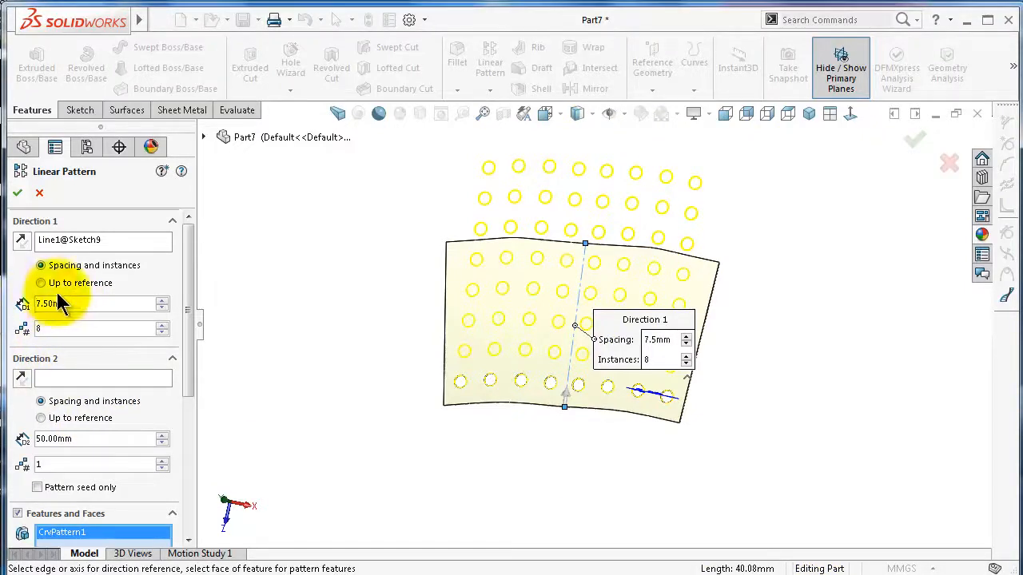
pyautogui.doubleClick(80, 304)
pyautogui.write('4.5')
pyautogui.press('Return')
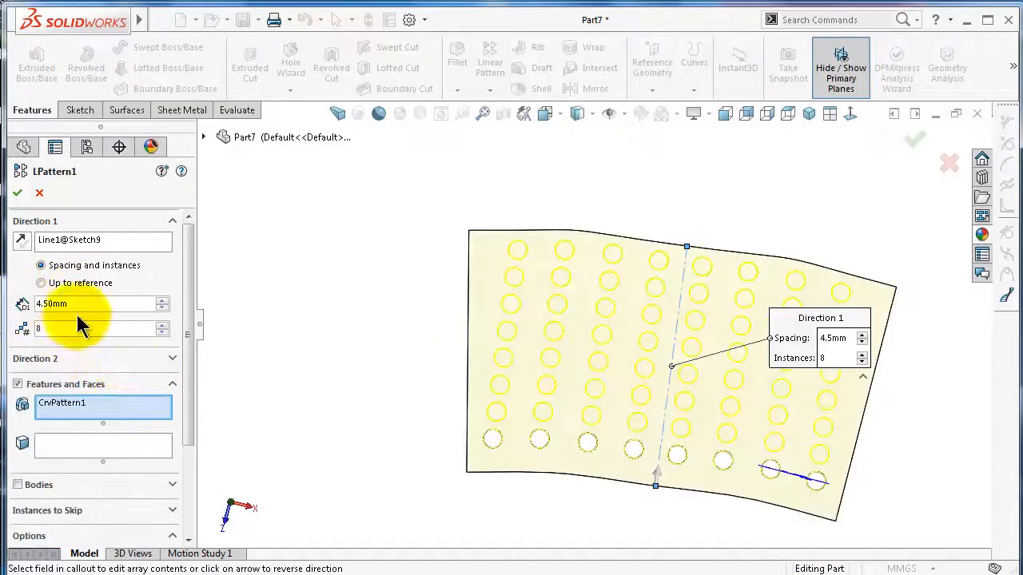
pyautogui.doubleClick(79, 304)
pyautogui.write('4.2')
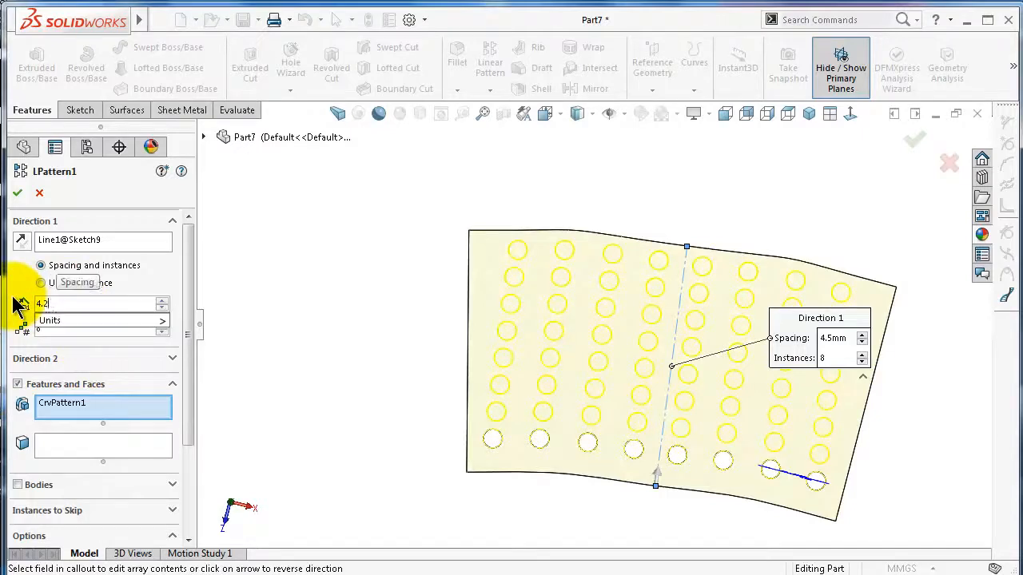
pyautogui.write('5')
pyautogui.press('Return')
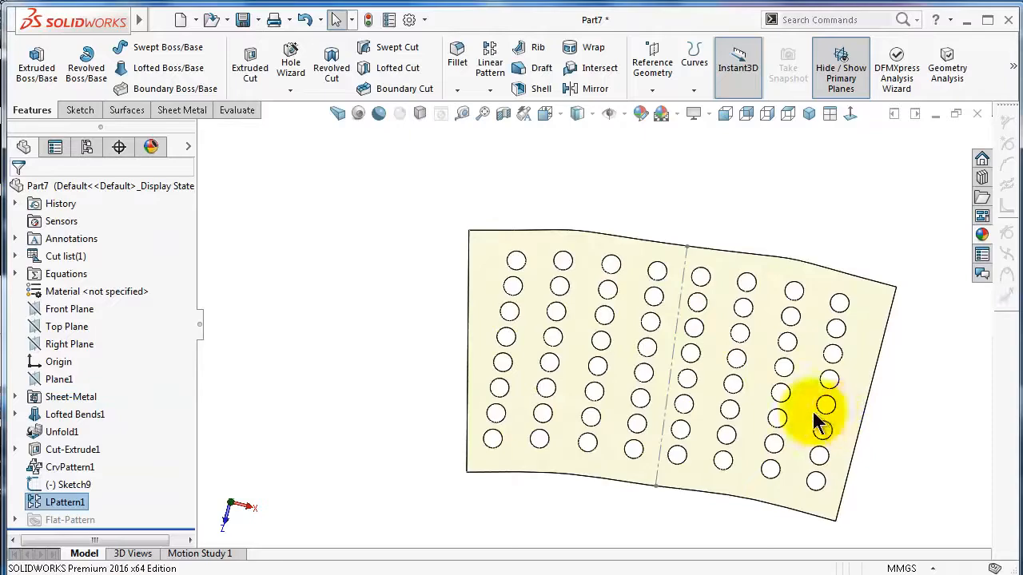
# Step: Inspect the rows of holes on the flat sheet and fold it back into the tube
pyautogui.moveTo(819, 424); pyautogui.dragTo(739, 327, button='middle')
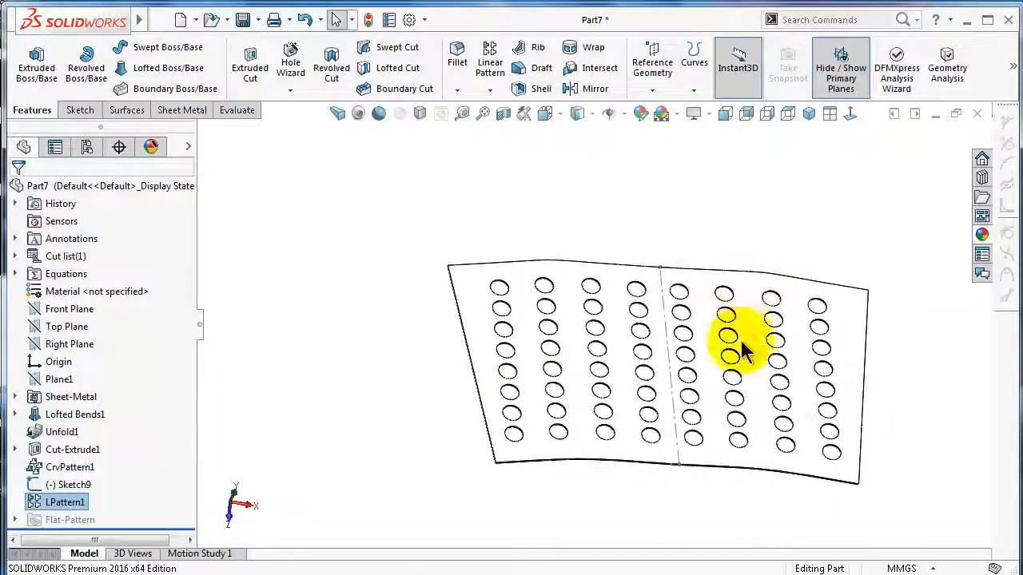
pyautogui.scroll(-1, 761, 409)
pyautogui.moveTo(762, 411); pyautogui.dragTo(749, 354, button='middle')
pyautogui.scroll(2, 789, 405)
pyautogui.scroll(-1, 783, 392)
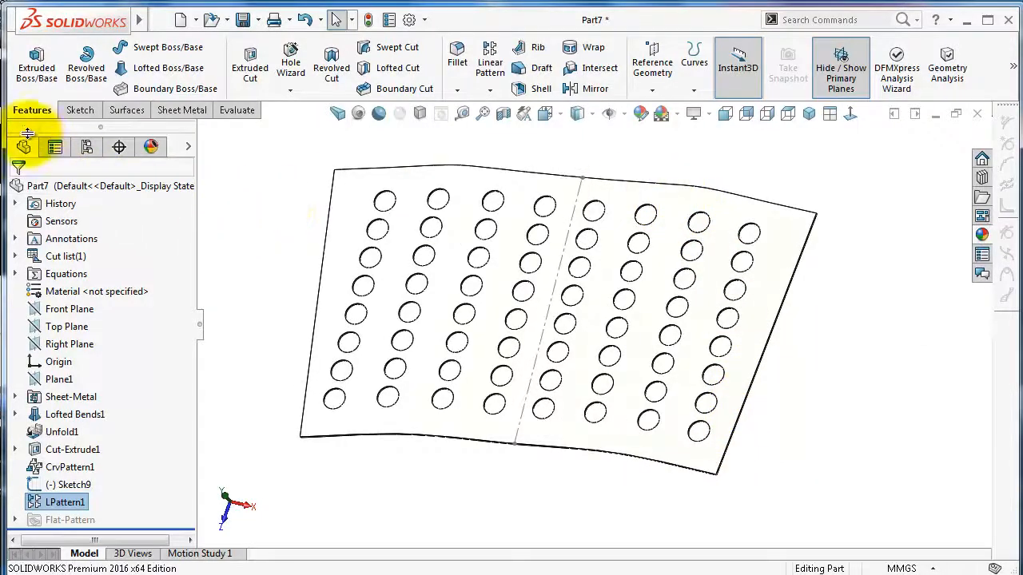
pyautogui.click(172, 110)
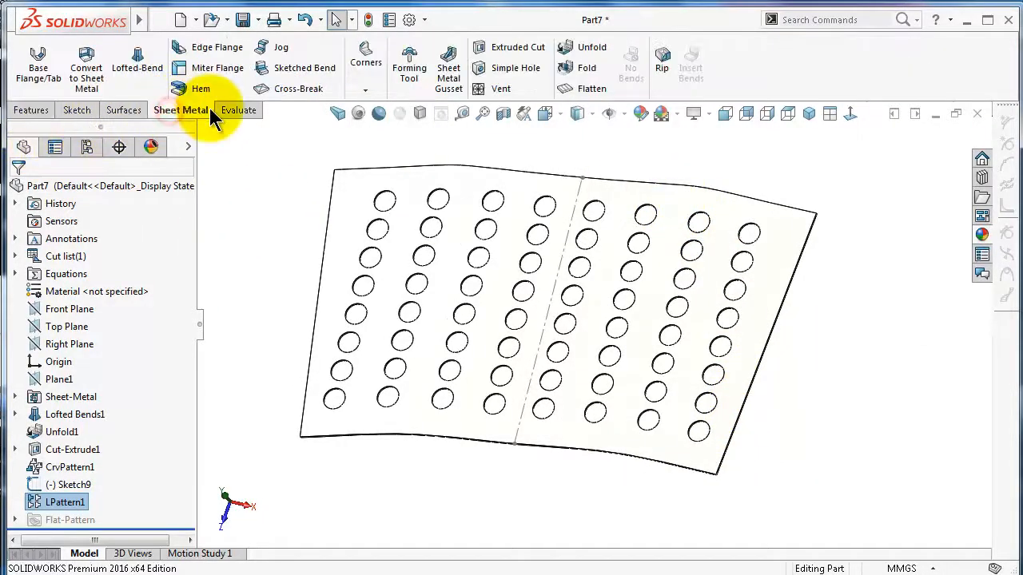
pyautogui.click(583, 68)
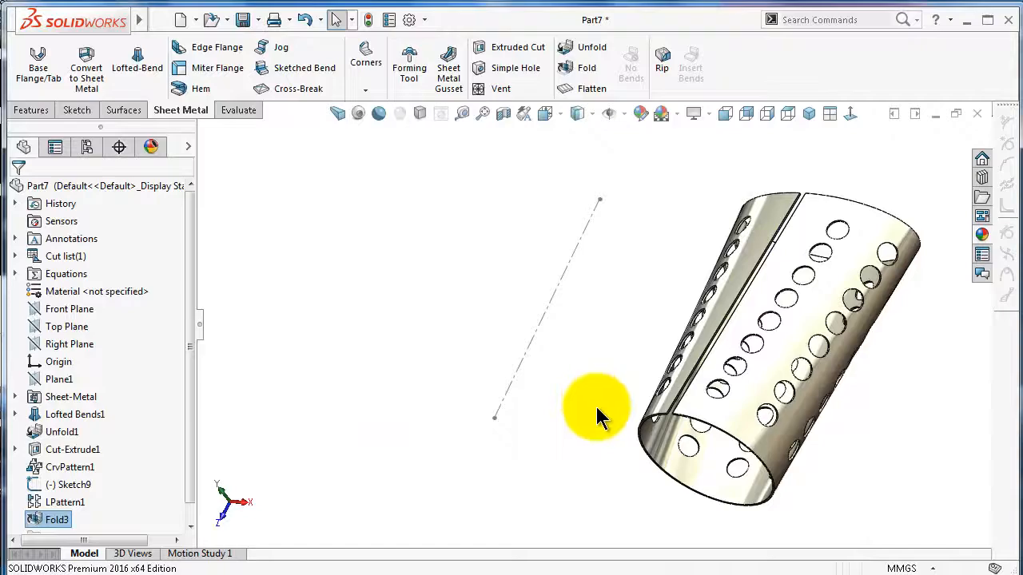
# Step: Hide the centreline sketch left floating beside the folded tube
pyautogui.moveTo(676, 472); pyautogui.dragTo(788, 376, button='middle')
pyautogui.scroll(-5, 772, 371)
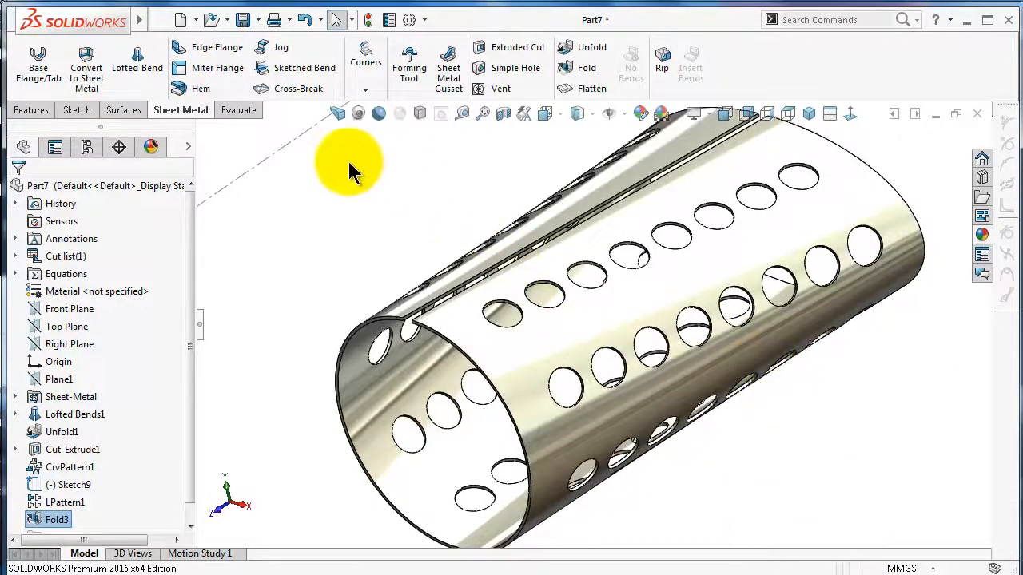
pyautogui.click(283, 158)
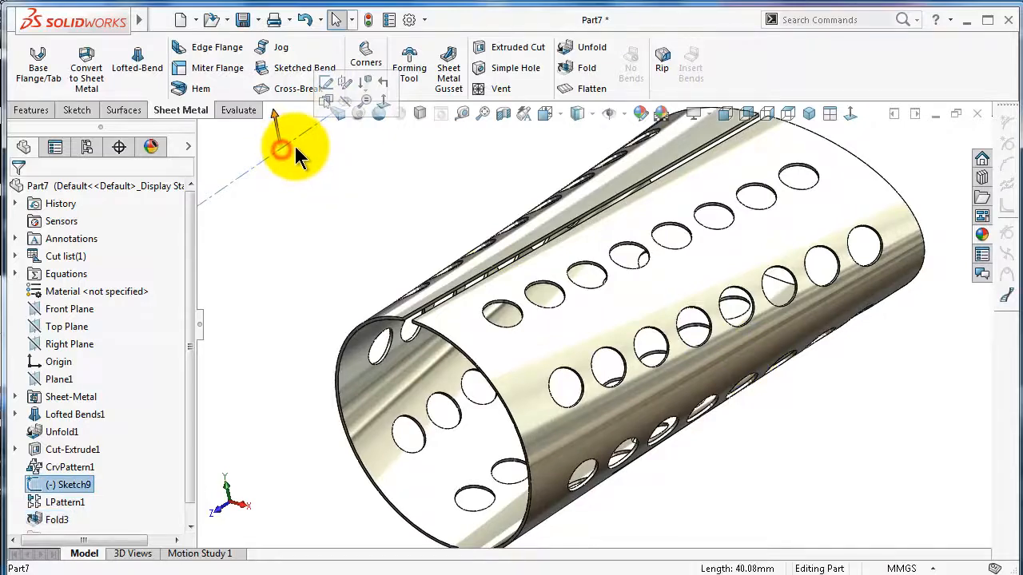
pyautogui.click(347, 114)
# Step: Compare the folded tube's hole layout with the reference drawing in Windows Photo Viewer, then return to SOLIDWORKS
pyautogui.moveTo(370, 247)
pyautogui.mouseDown(button='middle')
pyautogui.moveTo(406, 279)
pyautogui.moveTo(438, 334)
pyautogui.moveTo(418, 270)
pyautogui.mouseUp(button='middle')
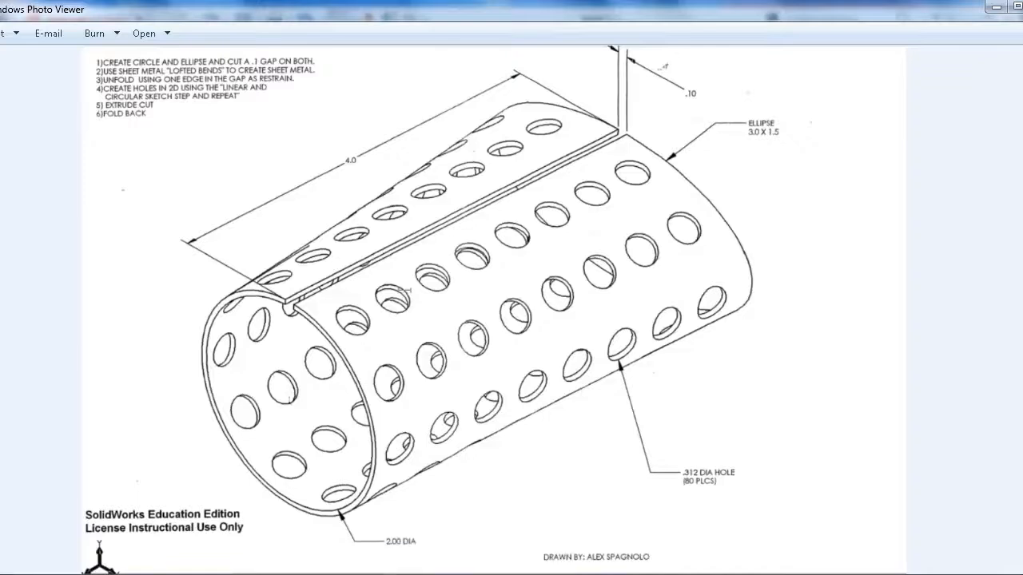
pyautogui.click(328, 574)
pyautogui.click(479, 563)
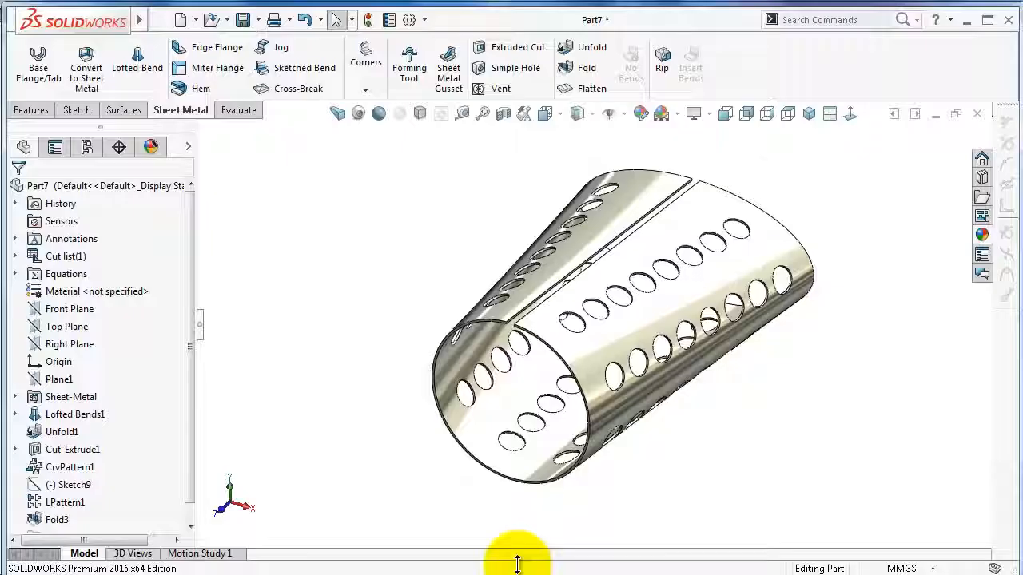